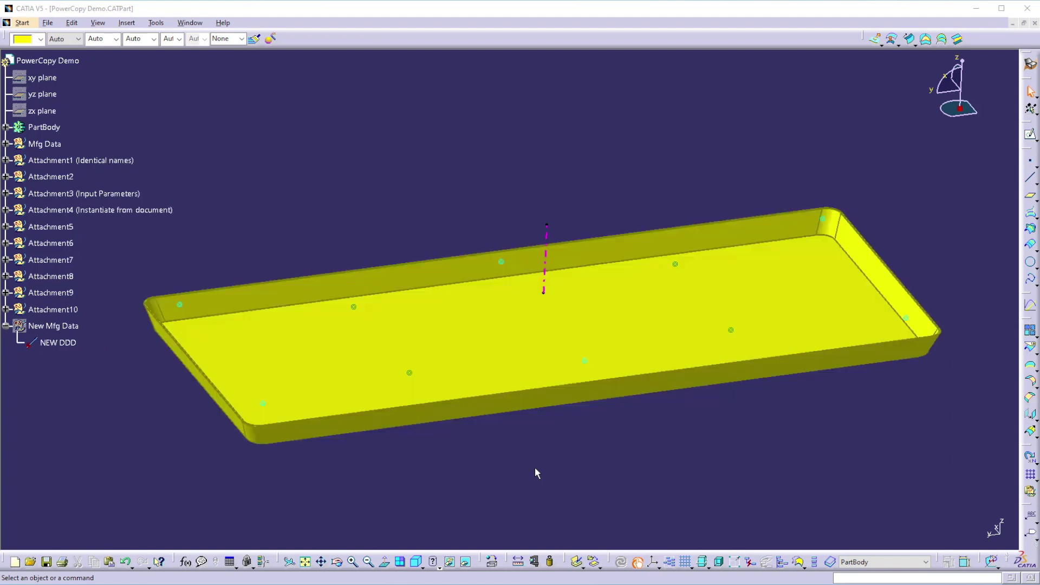
{"action": "middle_click_drag", "start_coordinate": [535, 472], "coordinate": [545, 433]}
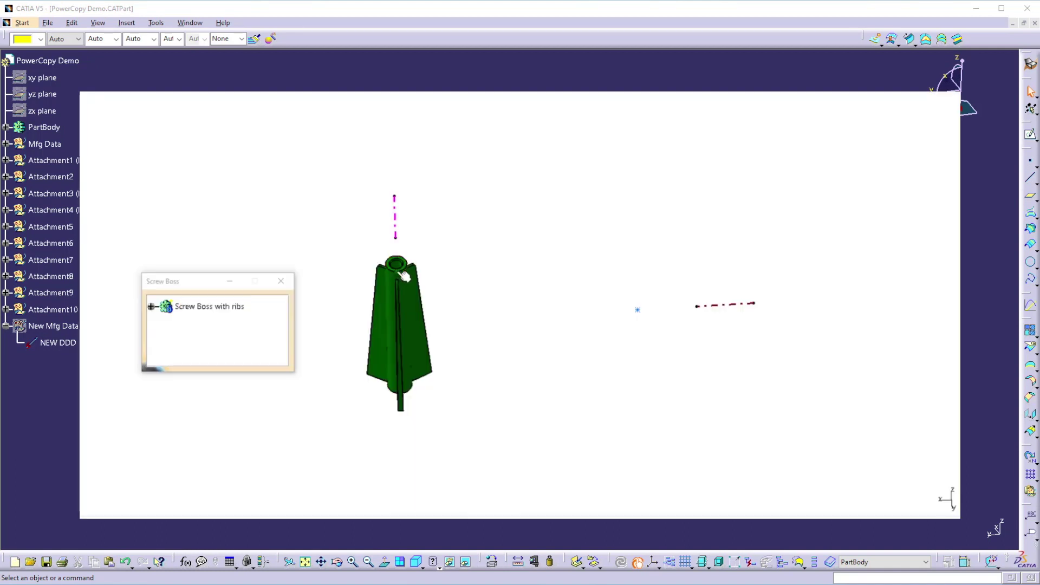
Step: Replace the screw boss's start point with the separate blue point
{"action": "right_click", "coordinate": [405, 270]}
{"action": "left_click", "coordinate": [434, 477]}
{"action": "left_click", "coordinate": [894, 496]}
Step: Replace the Die draw direction with Line.16 and locally update the Screw Boss with ribs body
{"action": "right_click", "coordinate": [395, 222]}
{"action": "left_click", "coordinate": [428, 426]}
{"action": "left_click", "coordinate": [724, 304]}
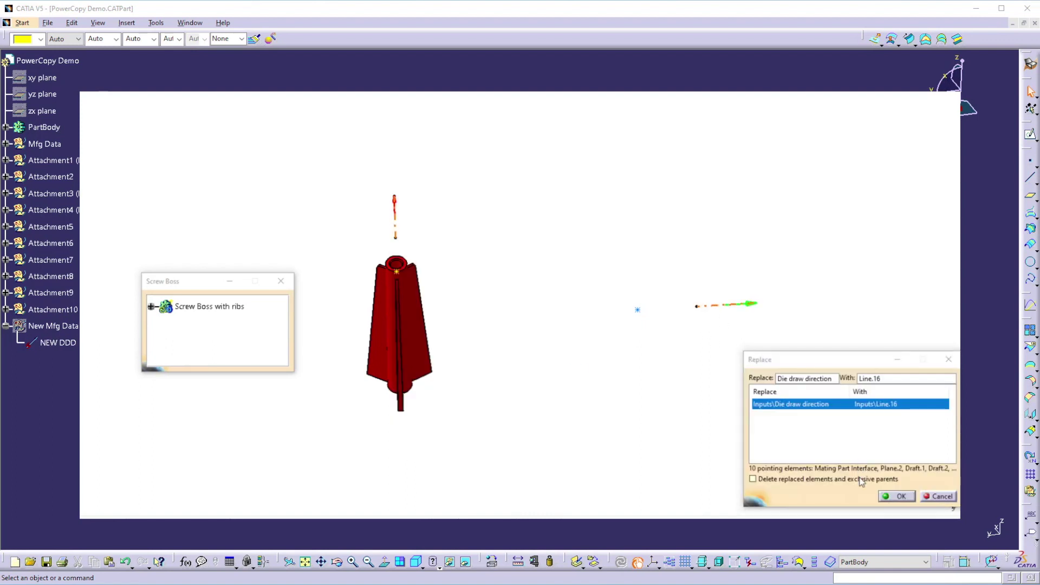
{"action": "left_click", "coordinate": [897, 496]}
{"action": "right_click", "coordinate": [209, 308]}
{"action": "left_click", "coordinate": [222, 482]}
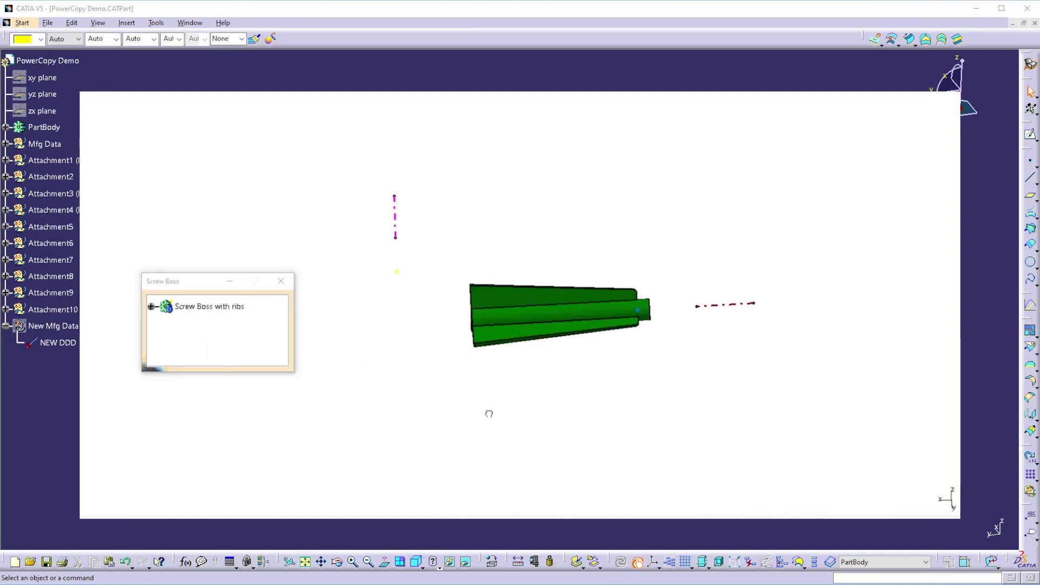
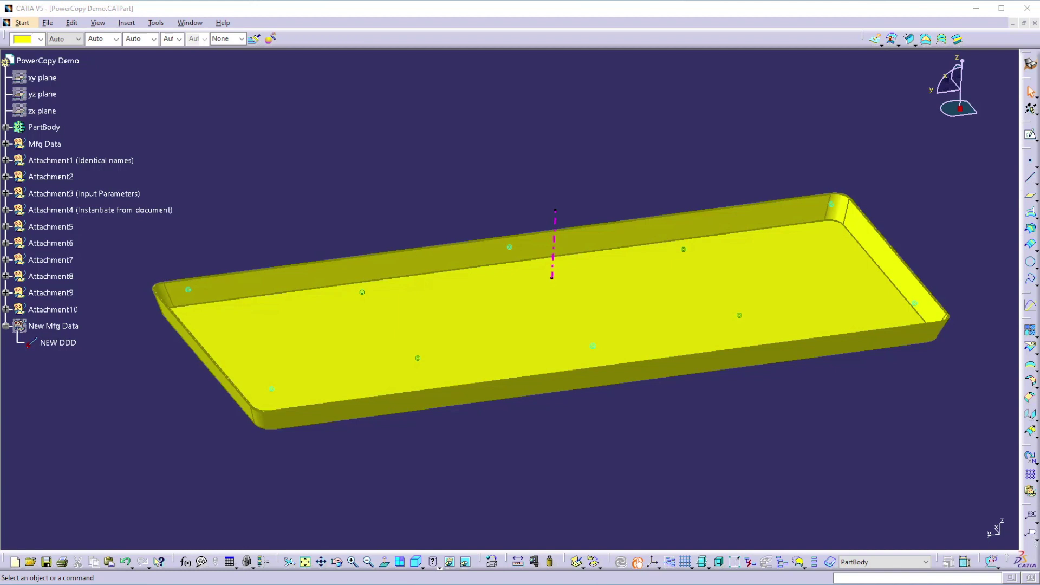
Step: Open the Screw Boss.CATPart document
{"action": "left_click", "coordinate": [46, 22]}
{"action": "left_click", "coordinate": [81, 227]}
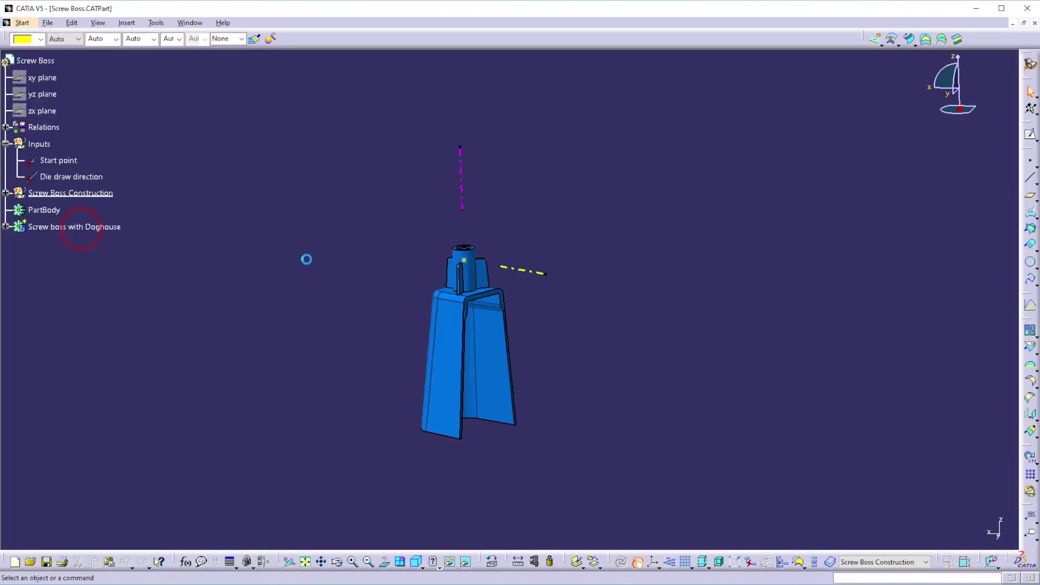
{"action": "middle_click_drag", "start_coordinate": [349, 190], "coordinate": [395, 205]}
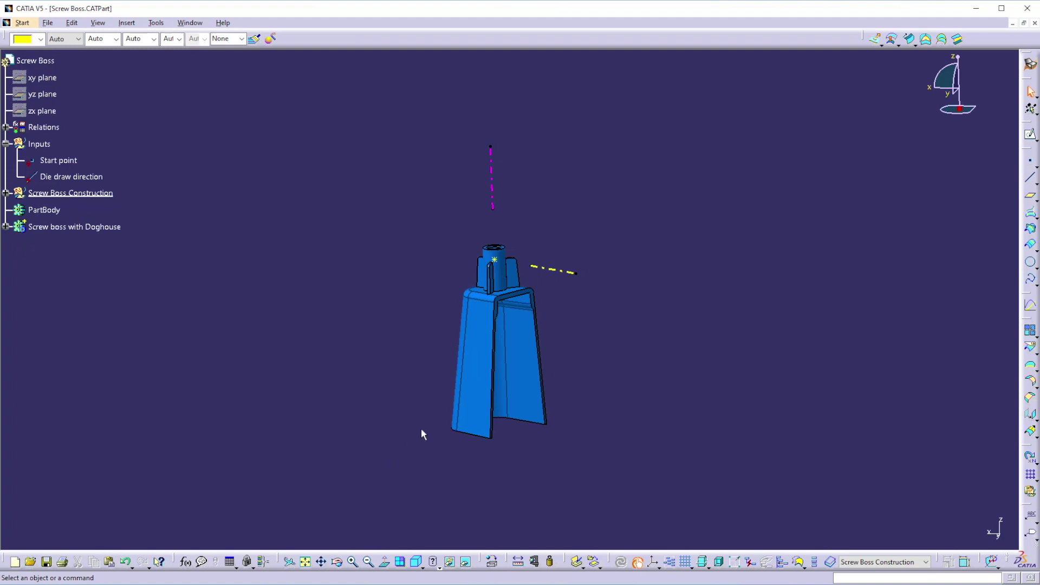
Step: Insert a new geometrical set and create a point at 60, 30, 60 mm in it
{"action": "left_click", "coordinate": [126, 23]}
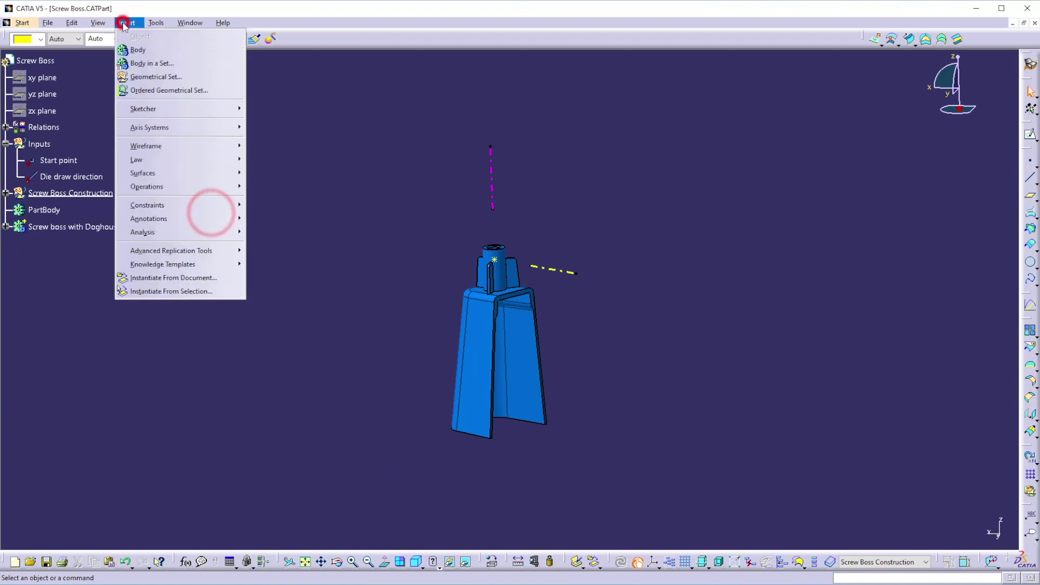
{"action": "left_click", "coordinate": [143, 78]}
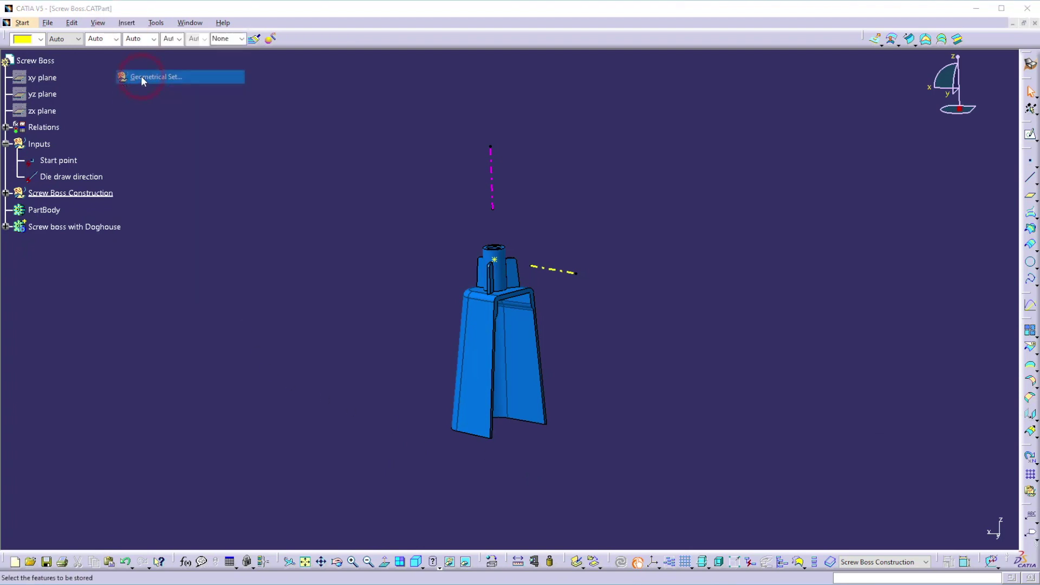
{"action": "left_click", "coordinate": [947, 533]}
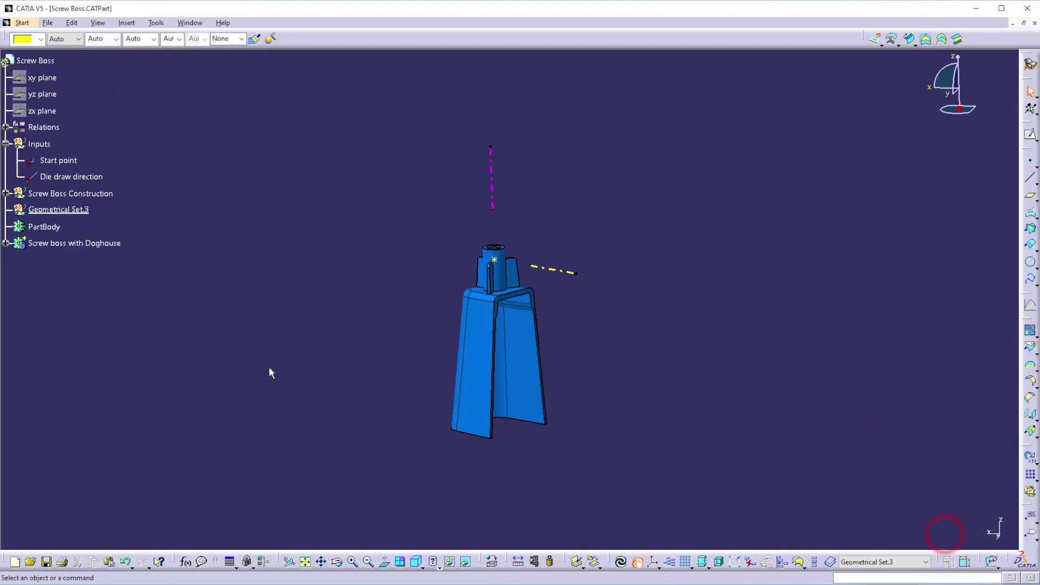
{"action": "left_click", "coordinate": [1029, 165]}
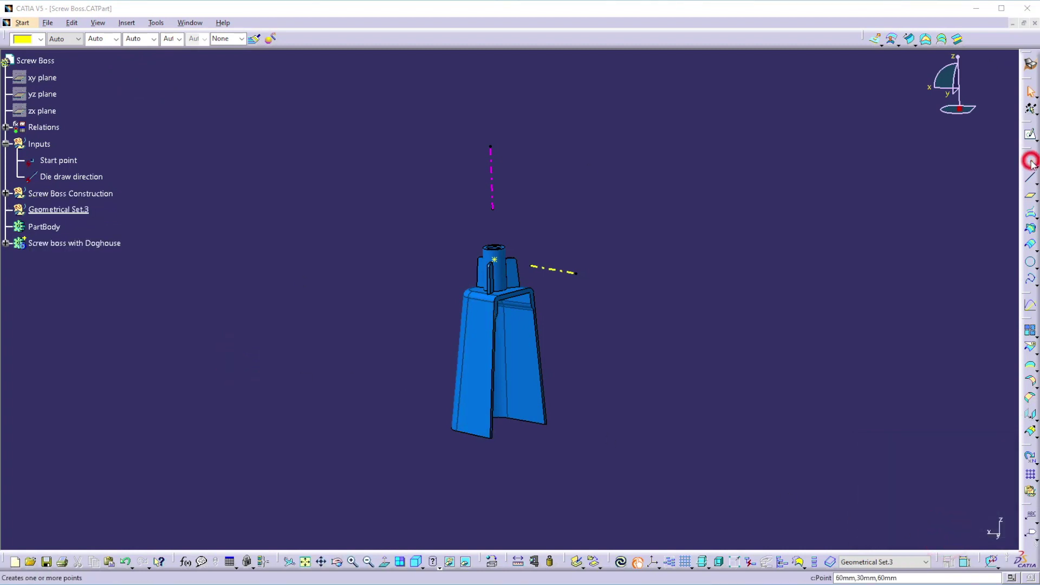
{"action": "left_click", "coordinate": [732, 484]}
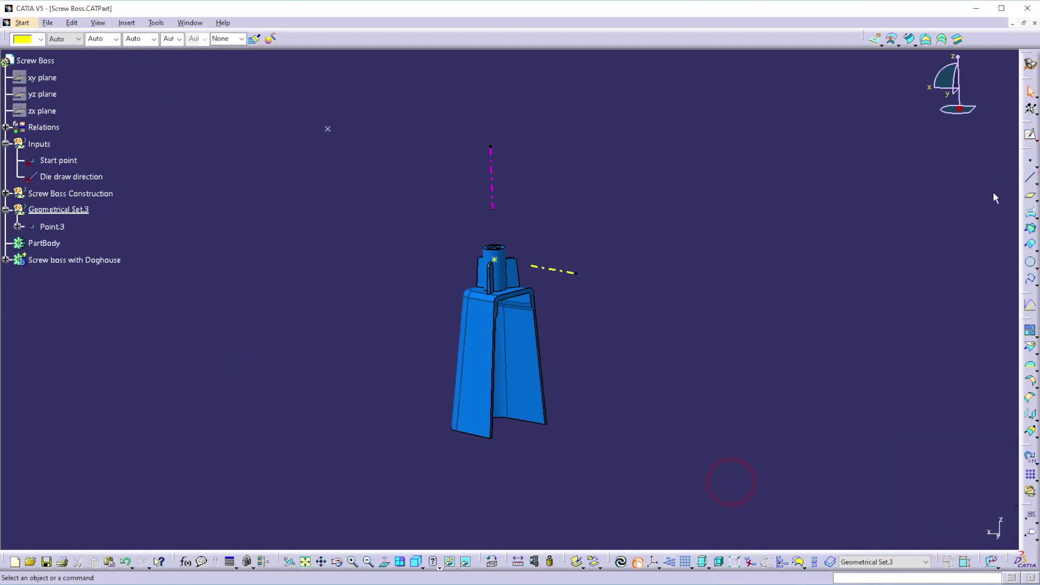
Step: Create a Point-Direction line from Start point along the Y component, with its start offset adjusted freehand
{"action": "left_click", "coordinate": [1032, 181]}
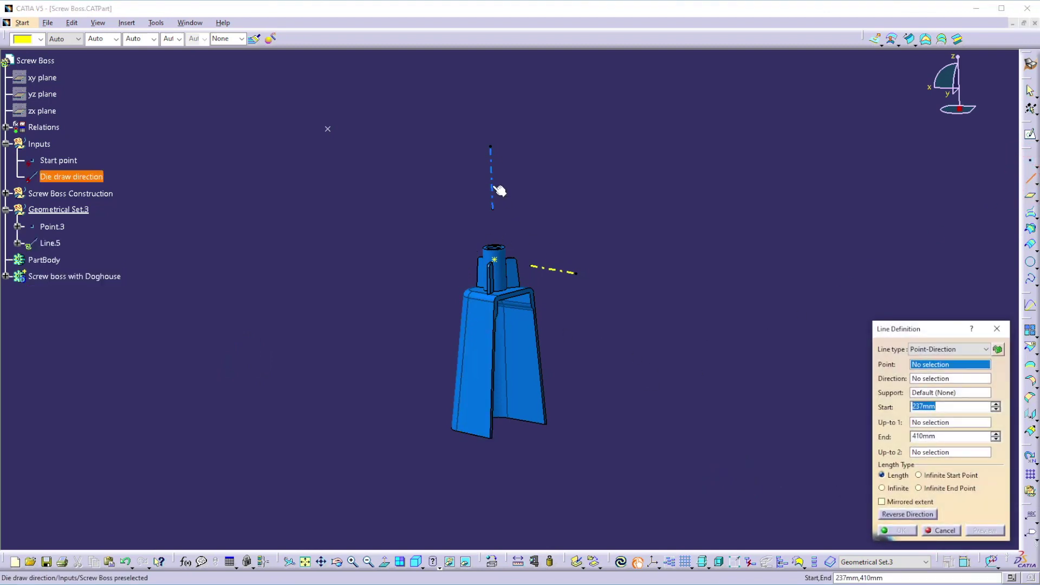
{"action": "middle_click_drag", "start_coordinate": [593, 326], "coordinate": [588, 391]}
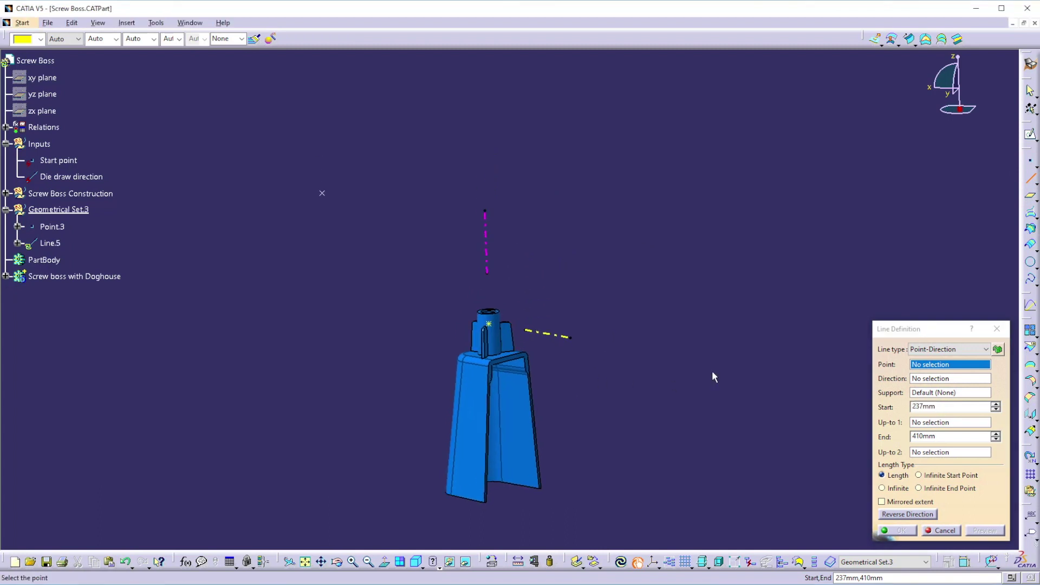
{"action": "left_click", "coordinate": [489, 323]}
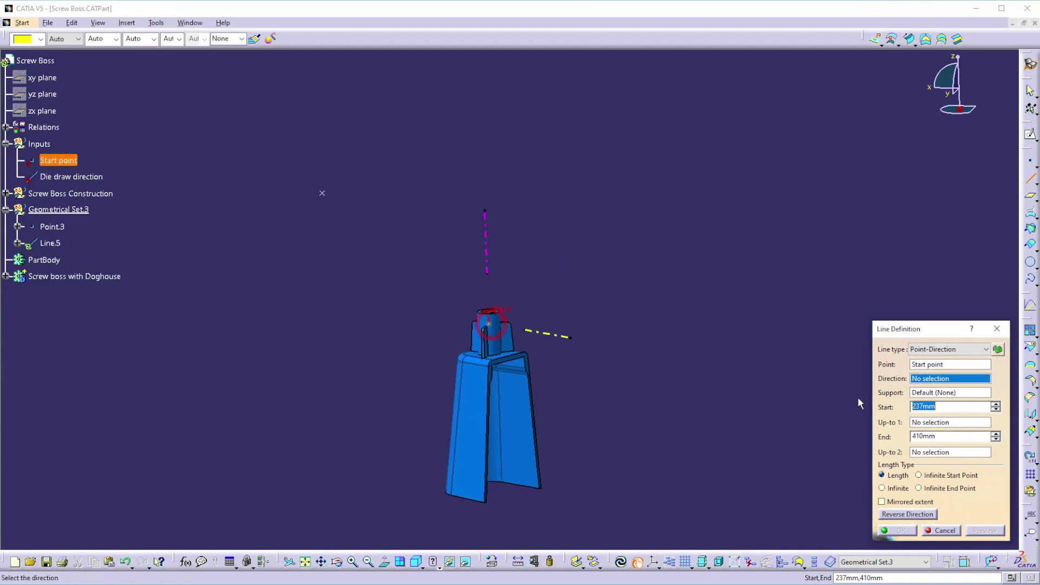
{"action": "right_click", "coordinate": [922, 378]}
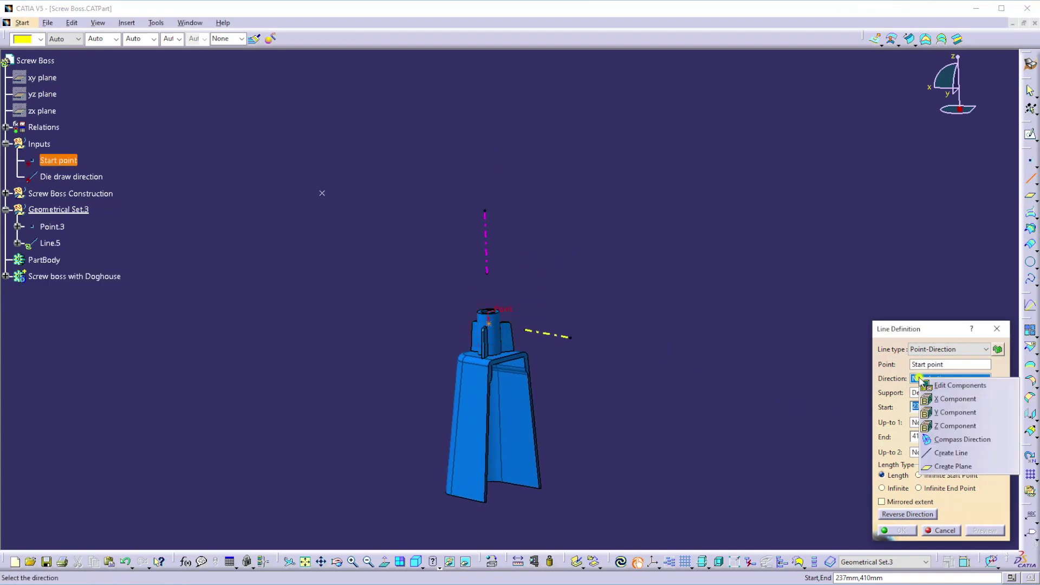
{"action": "left_click", "coordinate": [957, 412]}
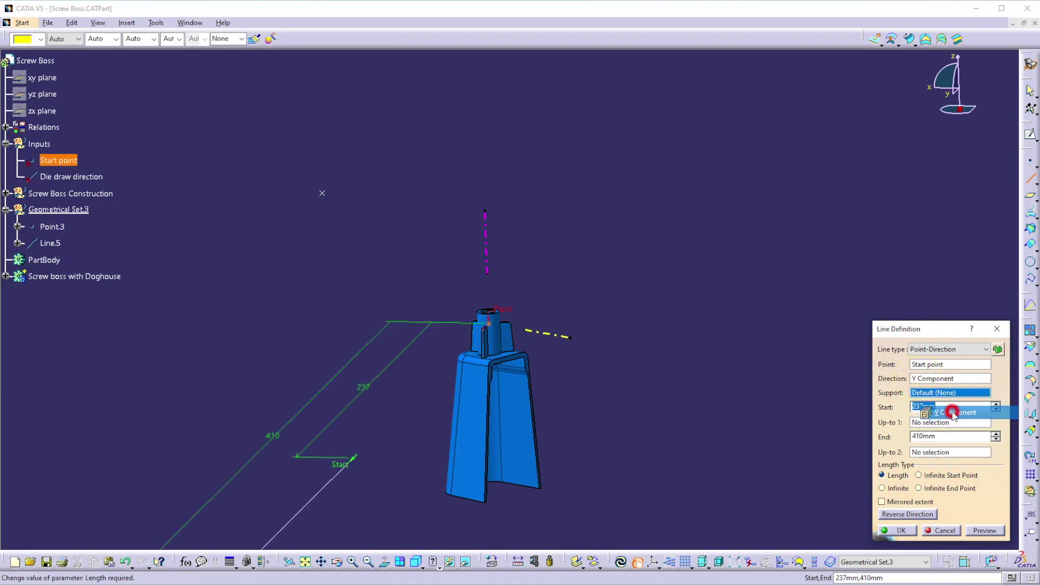
{"action": "middle_click_drag", "start_coordinate": [552, 517], "coordinate": [506, 441], "text": "ctrl"}
{"action": "left_click_drag", "start_coordinate": [398, 394], "coordinate": [456, 337]}
{"action": "left_click", "coordinate": [899, 531]}
Step: Isolate Point.3 and Line.5 in Geometrical Set.3 from their parents
{"action": "left_click", "coordinate": [52, 226]}
{"action": "left_click", "coordinate": [50, 243], "text": "ctrl"}
{"action": "right_click", "coordinate": [50, 244]}
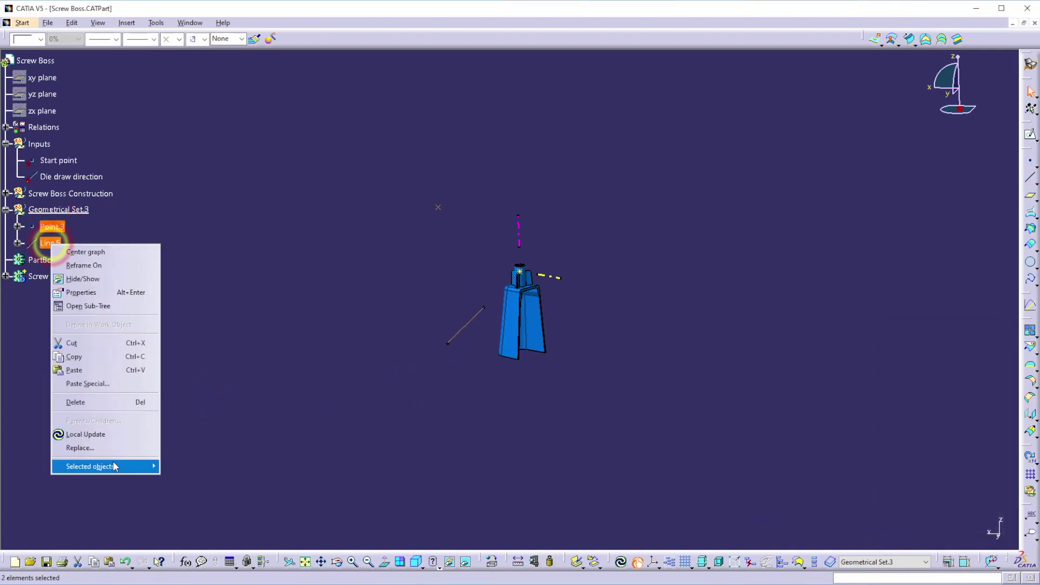
{"action": "mouse_move", "coordinate": [142, 466]}
{"action": "left_click", "coordinate": [205, 485]}
{"action": "left_click", "coordinate": [238, 430]}
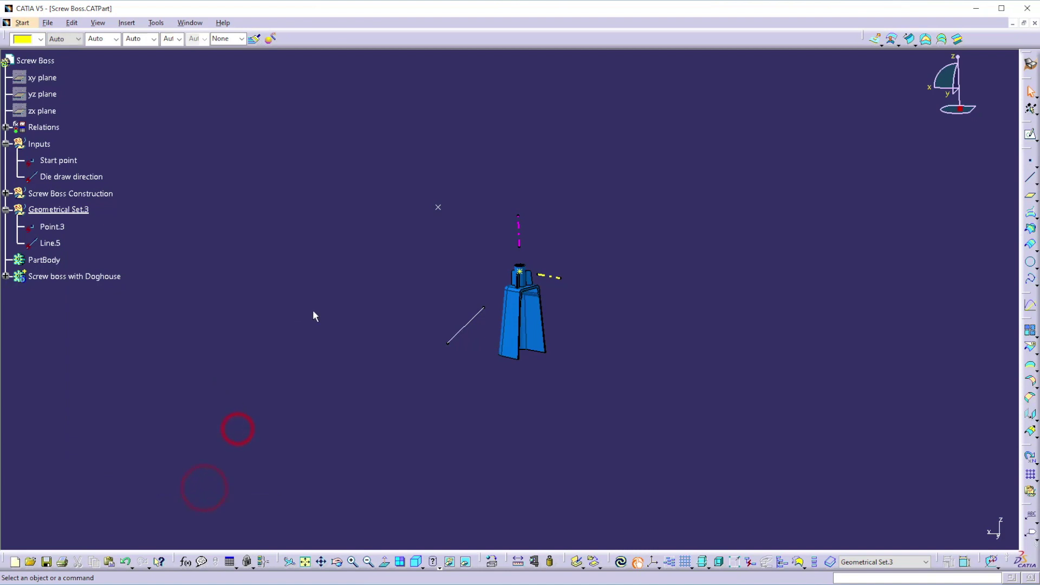
{"action": "mouse_move", "coordinate": [321, 342]}
{"action": "middle_mouse_down", "text": "ctrl"}
{"action": "mouse_move", "coordinate": [295, 308]}
{"action": "mouse_move", "coordinate": [319, 360]}
{"action": "middle_mouse_up", "text": "ctrl"}
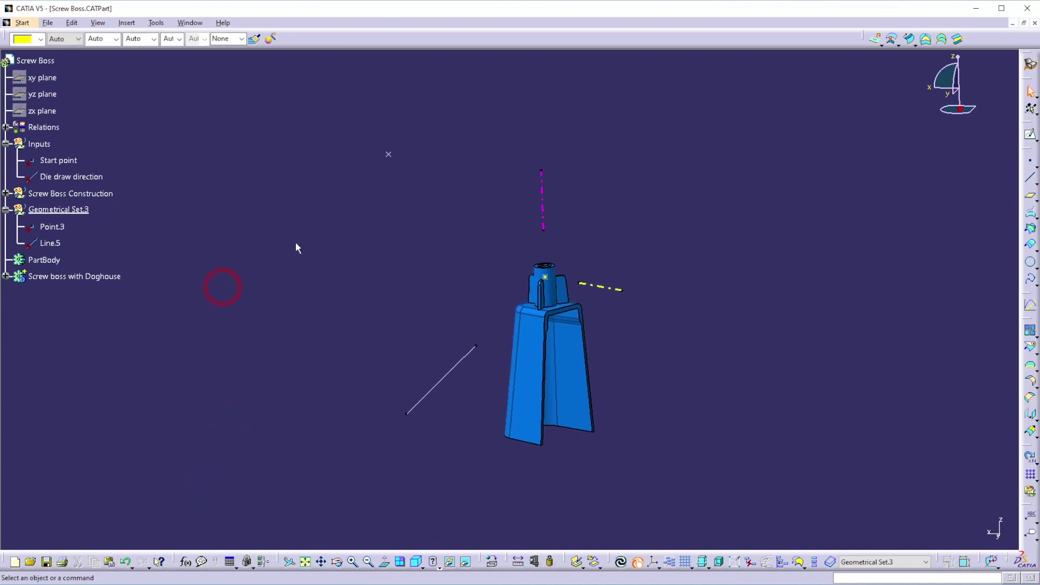
Step: Replace the Start point input with Point.3, keeping the replaced element
{"action": "right_click", "coordinate": [51, 160]}
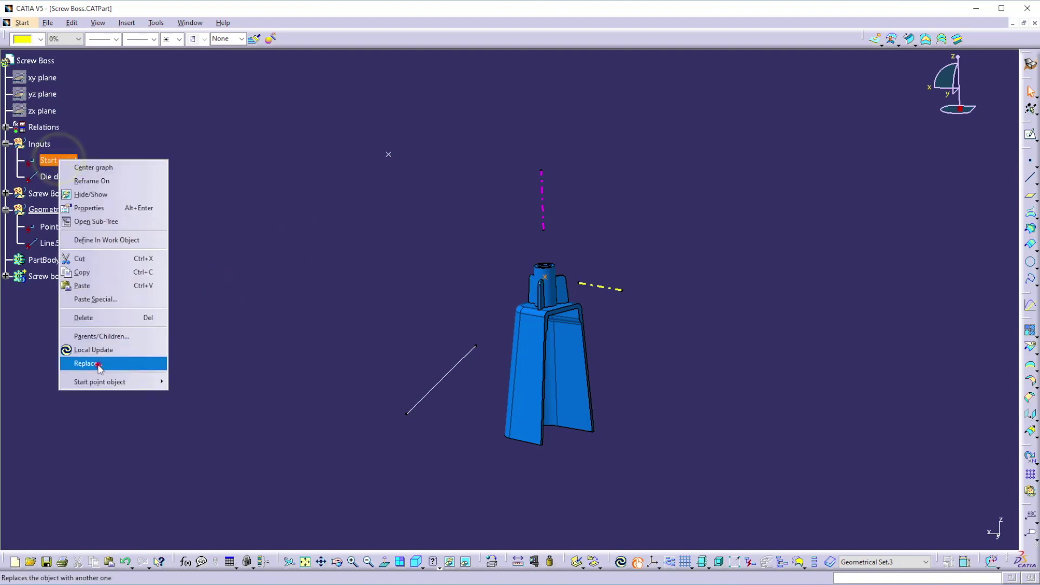
{"action": "left_click", "coordinate": [98, 364]}
{"action": "left_click", "coordinate": [52, 227]}
{"action": "left_click", "coordinate": [937, 530]}
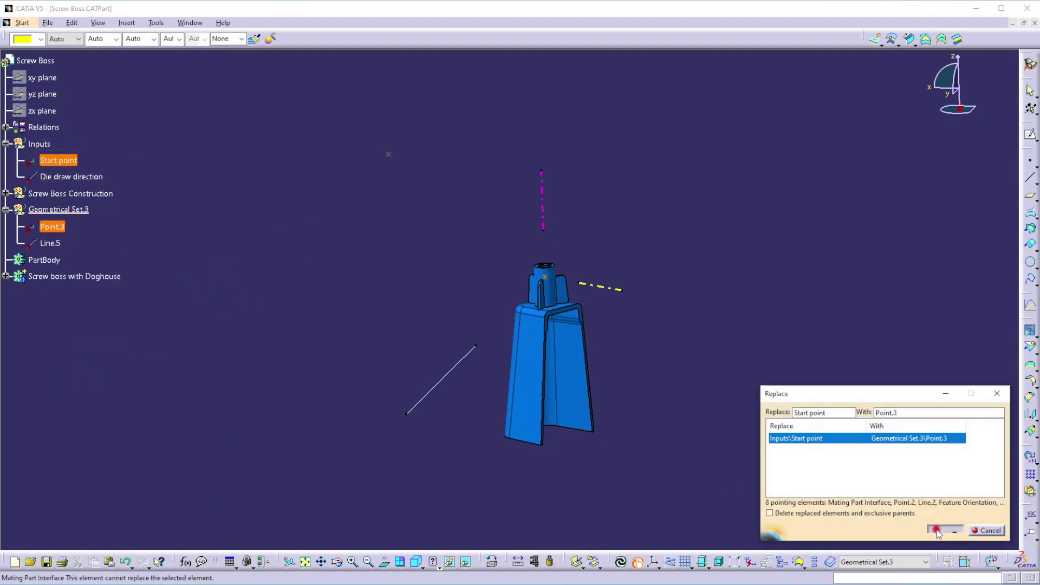
Step: Replace the Die draw direction input with Line.5, keeping the replaced element
{"action": "left_click", "coordinate": [50, 245]}
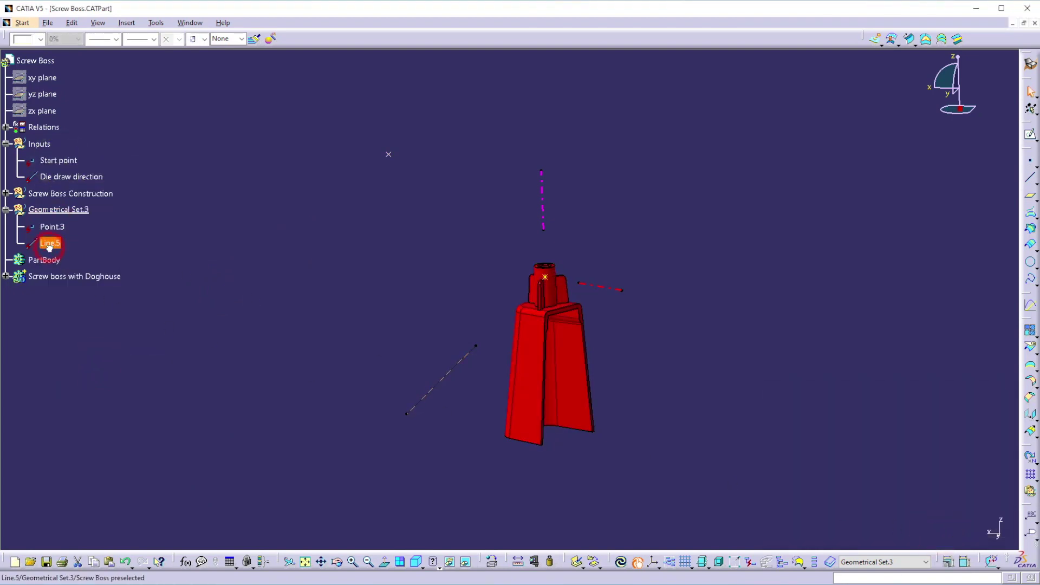
{"action": "right_click", "coordinate": [87, 176]}
{"action": "left_click", "coordinate": [134, 366]}
{"action": "left_click", "coordinate": [47, 242]}
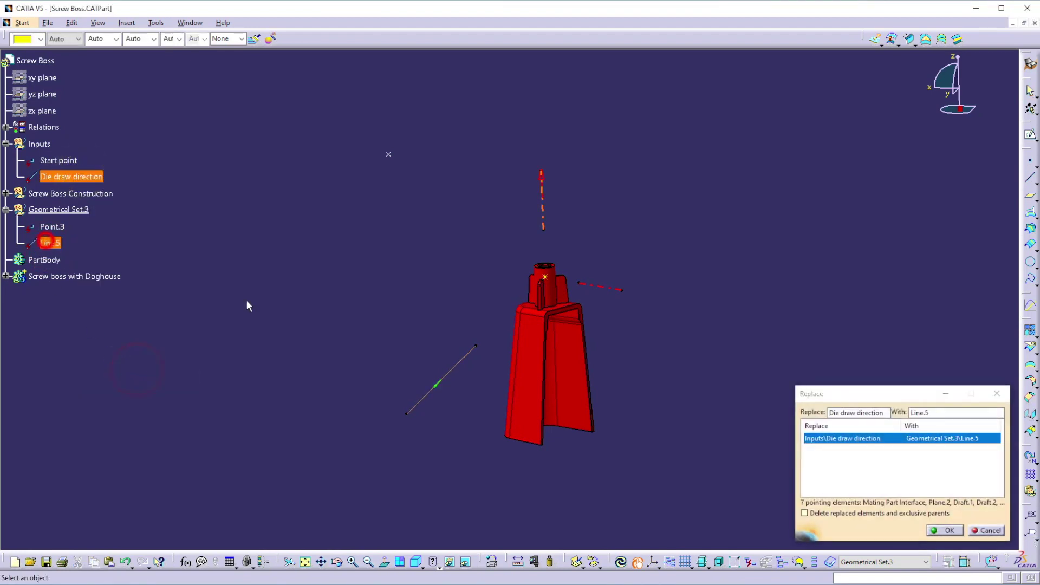
{"action": "left_click", "coordinate": [950, 531]}
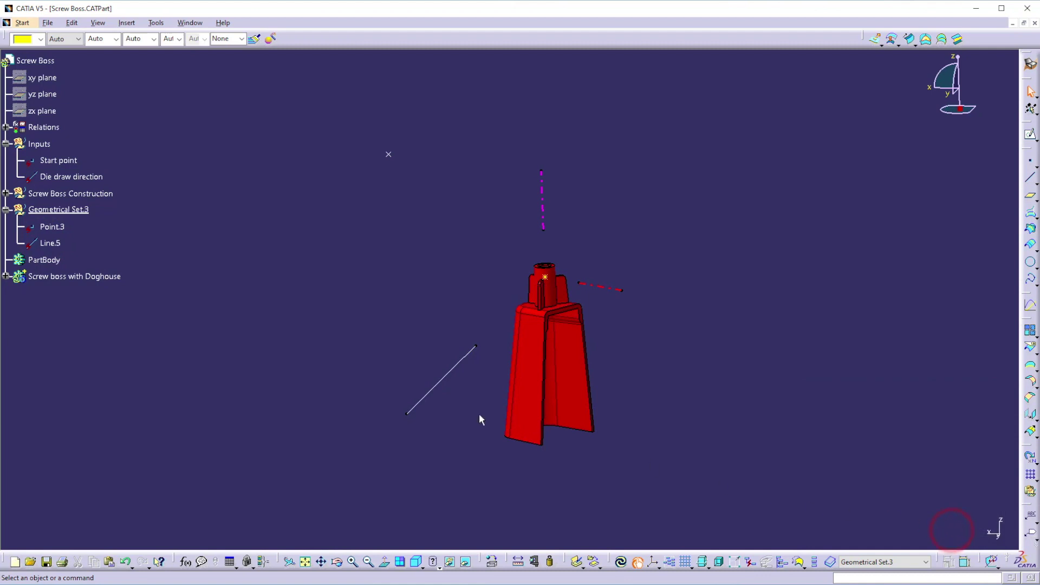
Step: Locally update the Screw boss with Doghouse body
{"action": "left_click", "coordinate": [68, 275]}
{"action": "right_click", "coordinate": [68, 276]}
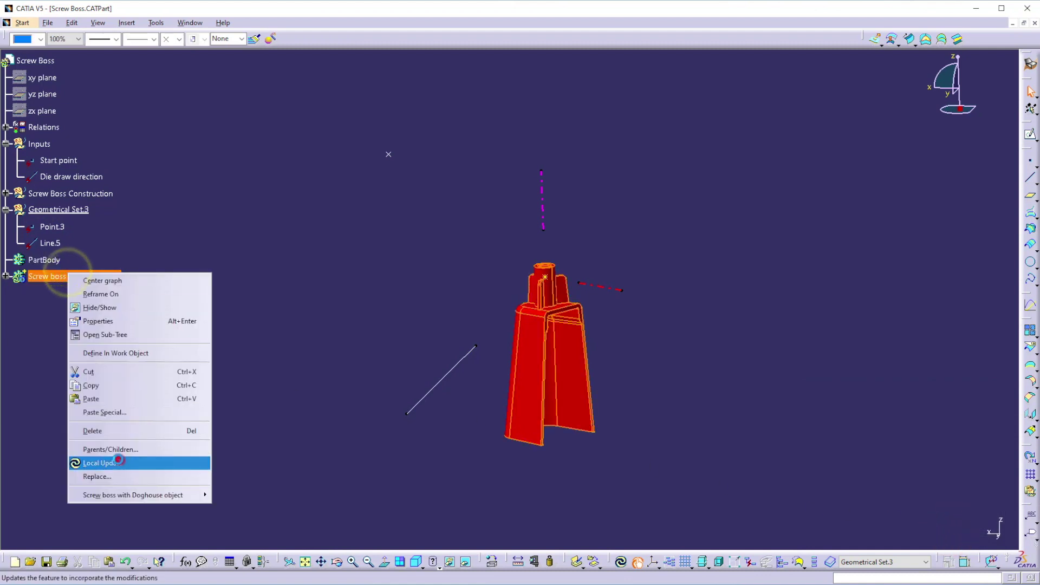
{"action": "left_click", "coordinate": [118, 460]}
Step: Locate the feature that owns the detached rib in the specification tree
{"action": "middle_click_drag", "start_coordinate": [582, 338], "coordinate": [638, 403]}
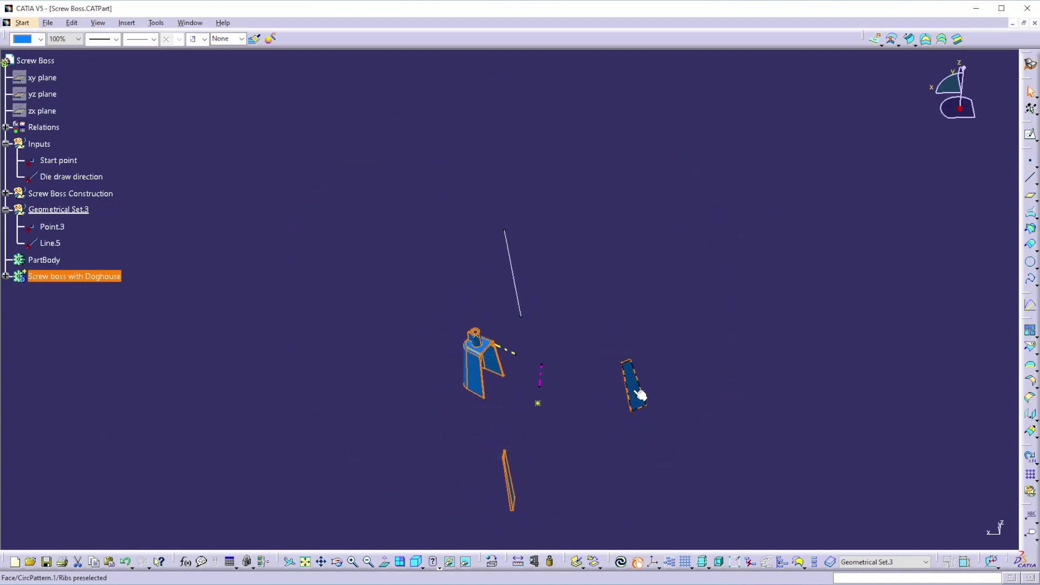
{"action": "right_click", "coordinate": [633, 389]}
{"action": "left_click", "coordinate": [663, 167]}
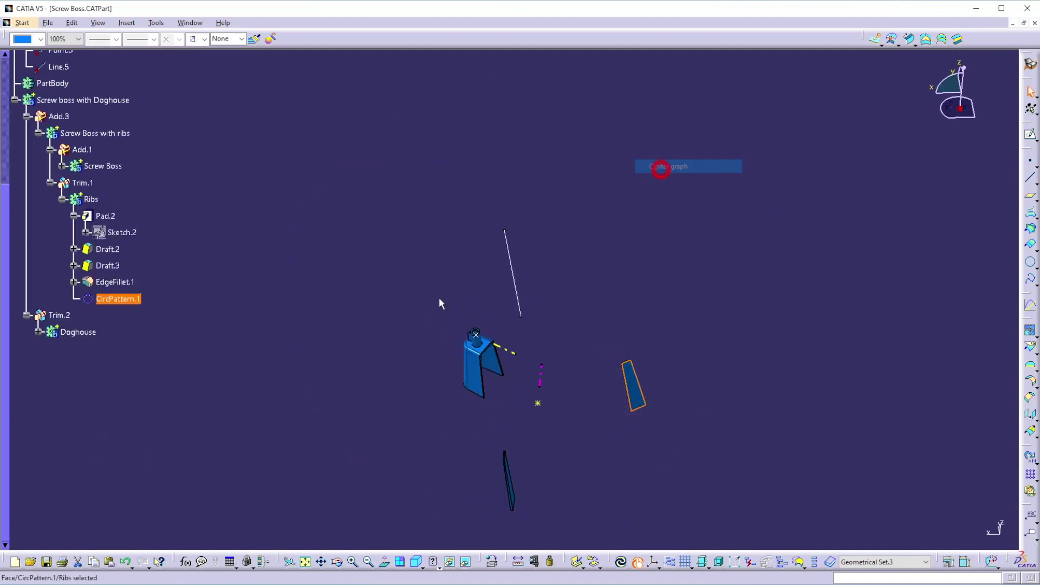
{"action": "left_click", "coordinate": [154, 353]}
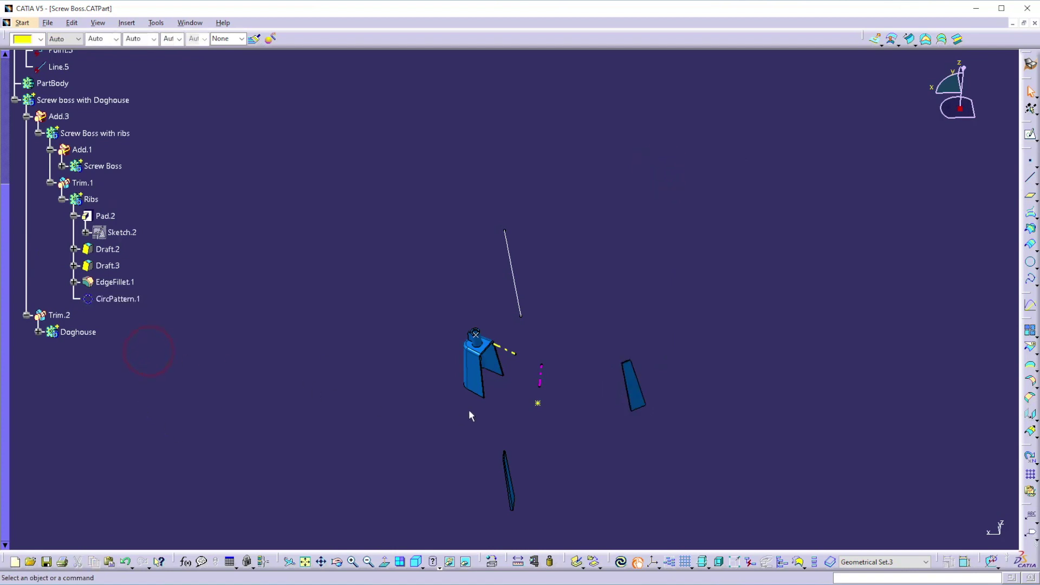
{"action": "middle_click_drag", "start_coordinate": [622, 345], "coordinate": [627, 318]}
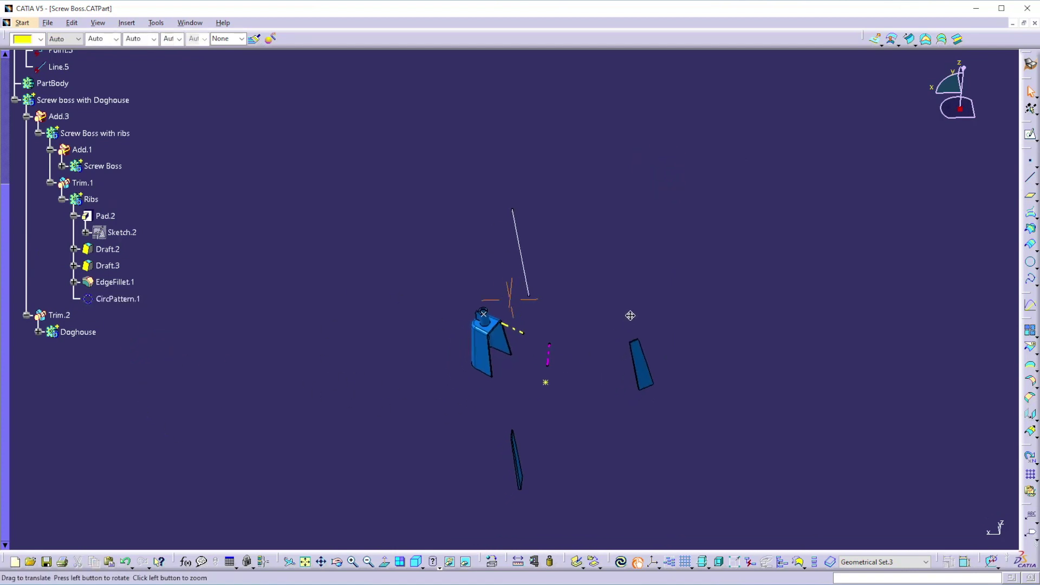
{"action": "left_click", "coordinate": [645, 353]}
{"action": "right_click", "coordinate": [644, 353]}
{"action": "key", "text": "Escape"}
Step: Inspect the reference element in the definition of CircPattern.1 and close it without changes
{"action": "double_click", "coordinate": [117, 299]}
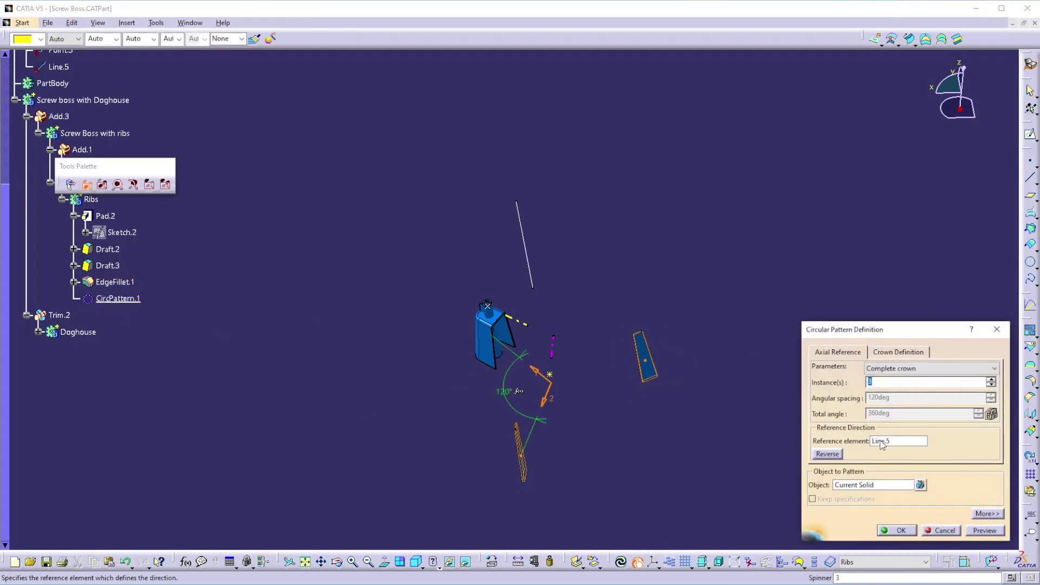
{"action": "left_click", "coordinate": [882, 444]}
{"action": "middle_click_drag", "start_coordinate": [542, 282], "coordinate": [536, 232]}
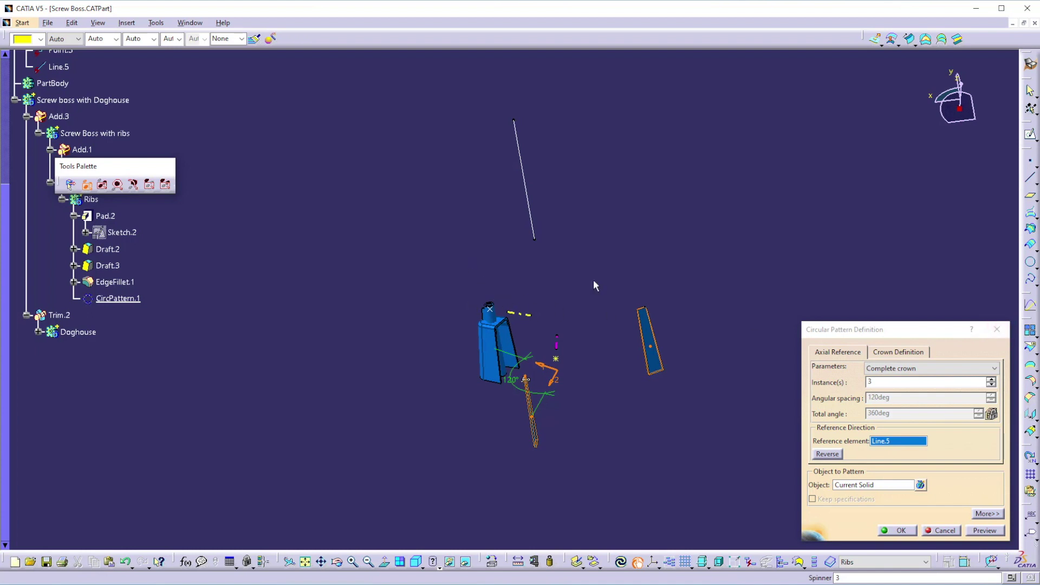
{"action": "left_click", "coordinate": [997, 329]}
{"action": "left_click", "coordinate": [829, 338]}
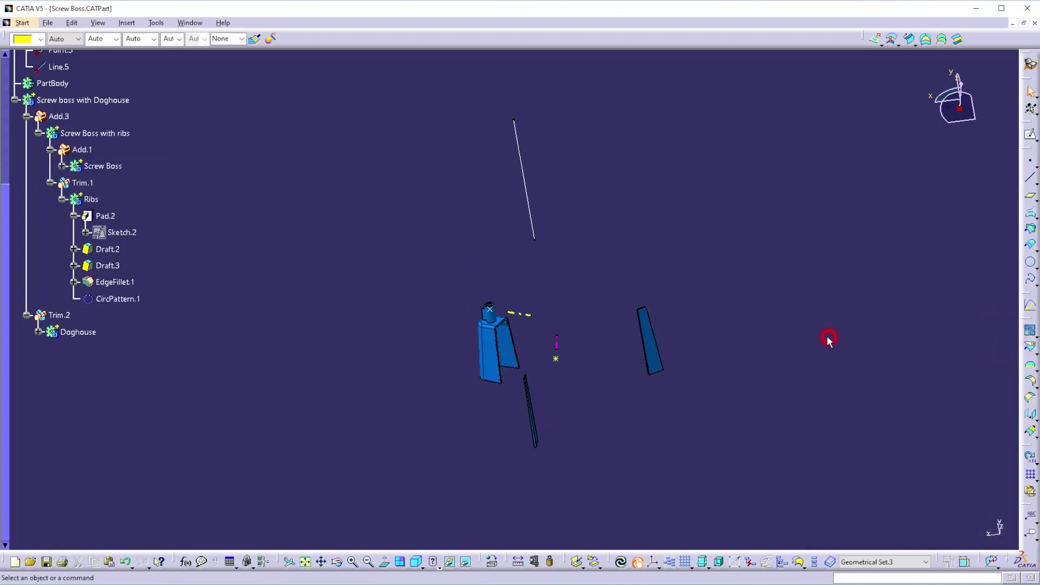
{"action": "left_click", "coordinate": [906, 229]}
Step: In the Screw Boss Construction set, create a point-direction line from Point.3 along Line.5, starting at 38 mm and ending at 131 mm
{"action": "scroll", "coordinate": [112, 217], "scroll_direction": "up", "scroll_amount": 5}
{"action": "right_click", "coordinate": [83, 216]}
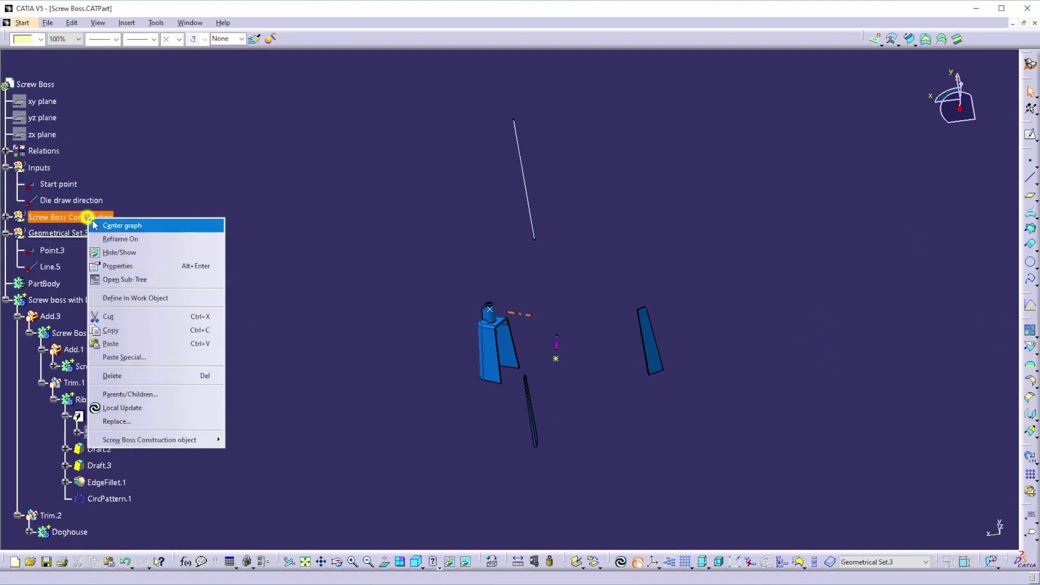
{"action": "left_click", "coordinate": [124, 296]}
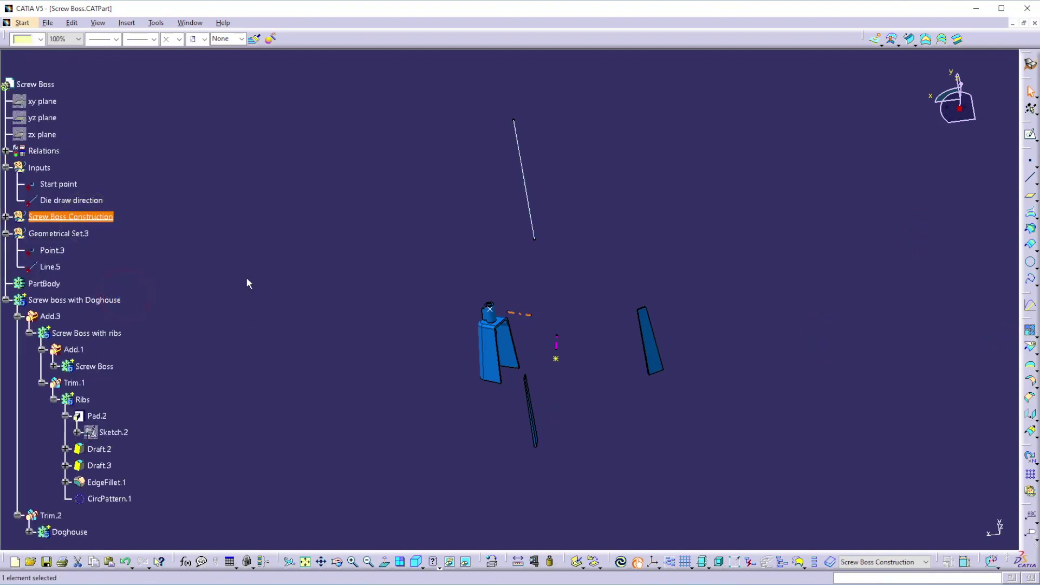
{"action": "left_click", "coordinate": [1030, 181]}
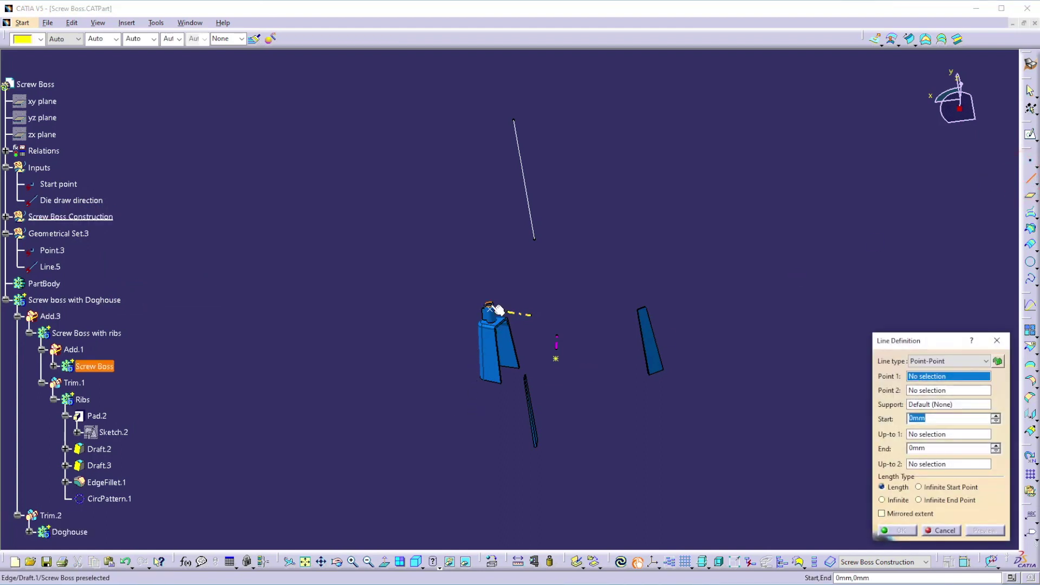
{"action": "left_click", "coordinate": [490, 307]}
{"action": "left_click", "coordinate": [536, 232]}
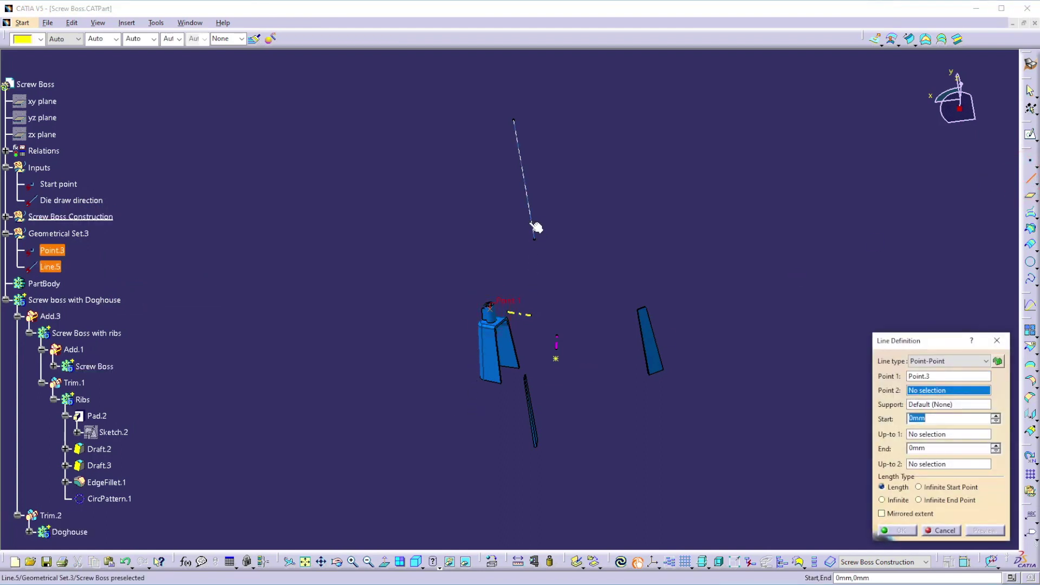
{"action": "left_click_drag", "start_coordinate": [470, 195], "coordinate": [482, 277]}
{"action": "left_click_drag", "start_coordinate": [450, 76], "coordinate": [469, 194]}
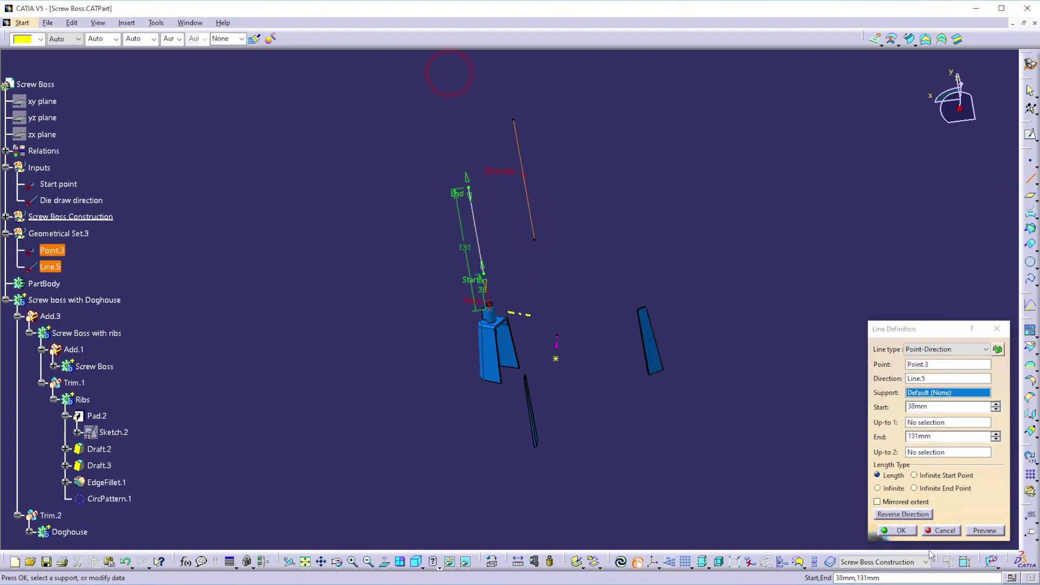
{"action": "left_click", "coordinate": [898, 531]}
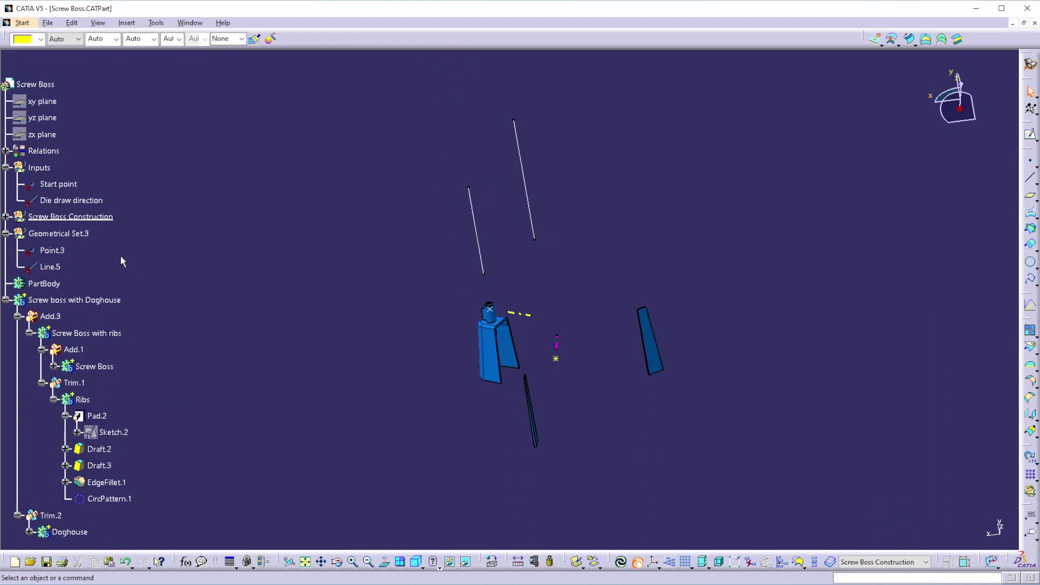
Step: Rename the new construction line to Screw Boss Axis
{"action": "right_click", "coordinate": [474, 241]}
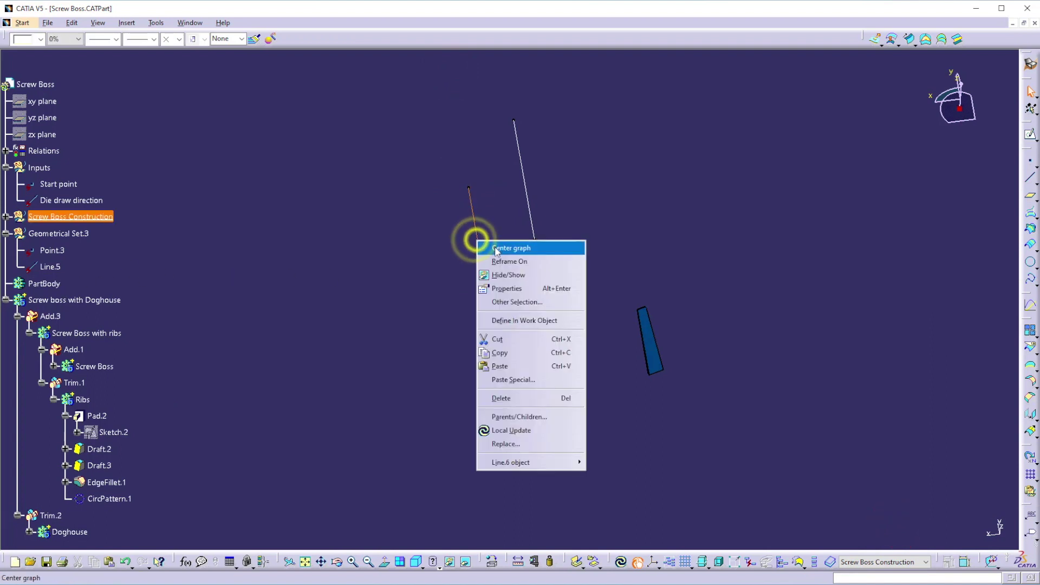
{"action": "left_click", "coordinate": [495, 247]}
{"action": "right_click", "coordinate": [59, 299]}
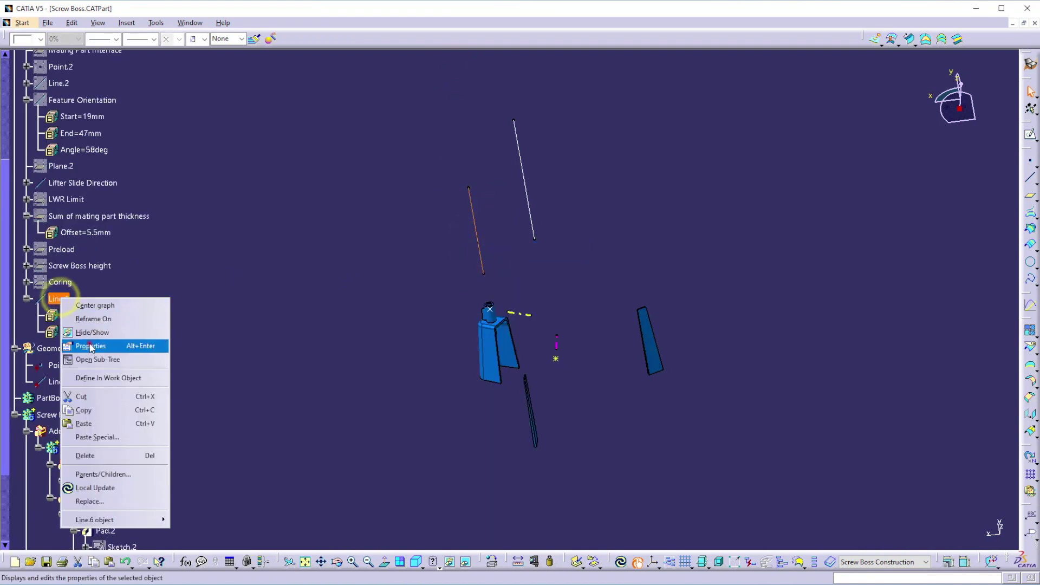
{"action": "left_click", "coordinate": [90, 342]}
{"action": "left_click", "coordinate": [829, 264]}
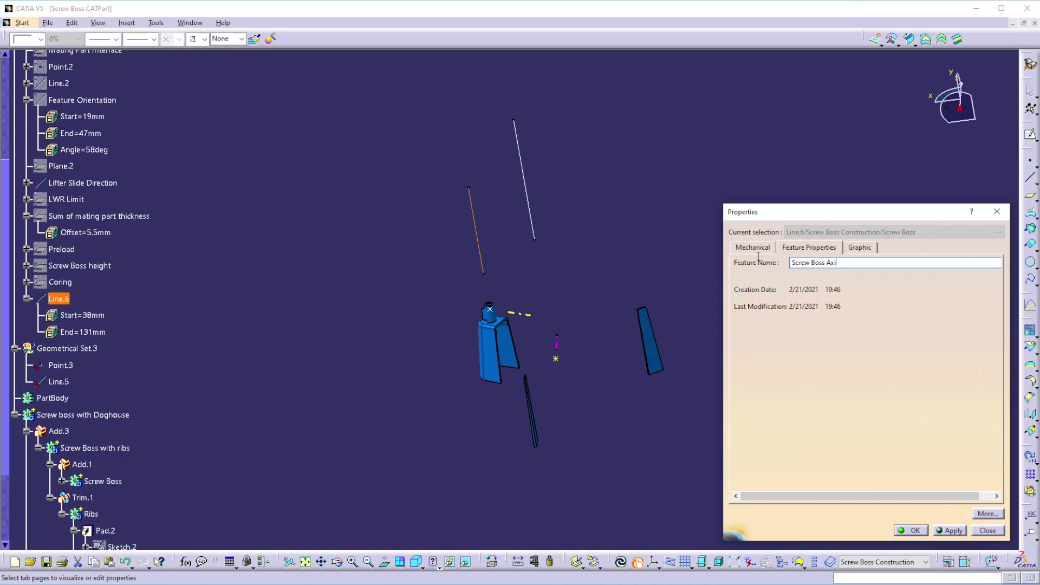
{"action": "key", "text": "Return"}
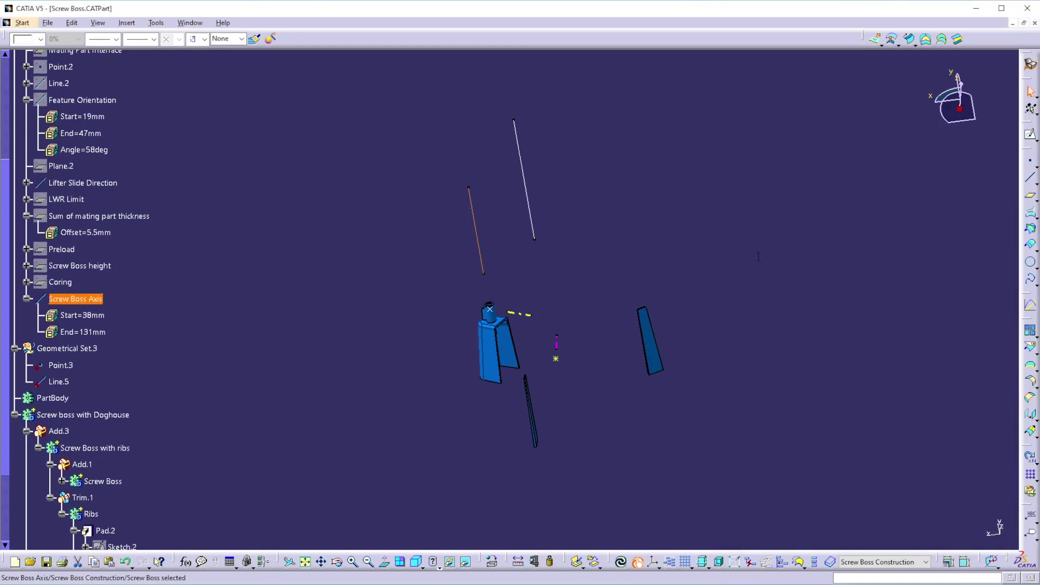
{"action": "left_click", "coordinate": [317, 417]}
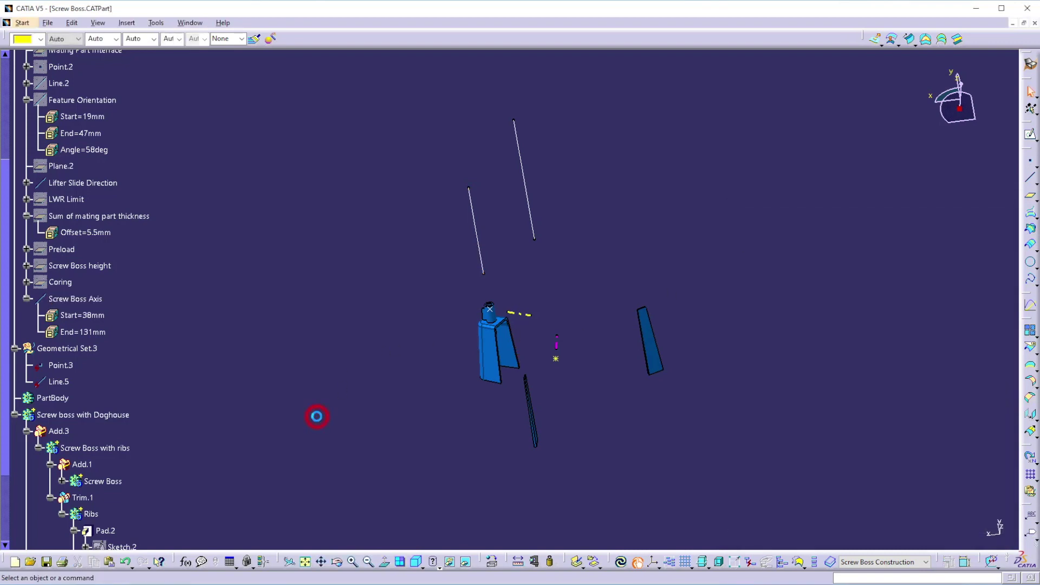
Step: Set the reference element of the ribs' circular pattern, CircPattern.1, to Screw Boss Axis
{"action": "scroll", "coordinate": [332, 362], "scroll_direction": "down", "scroll_amount": 1}
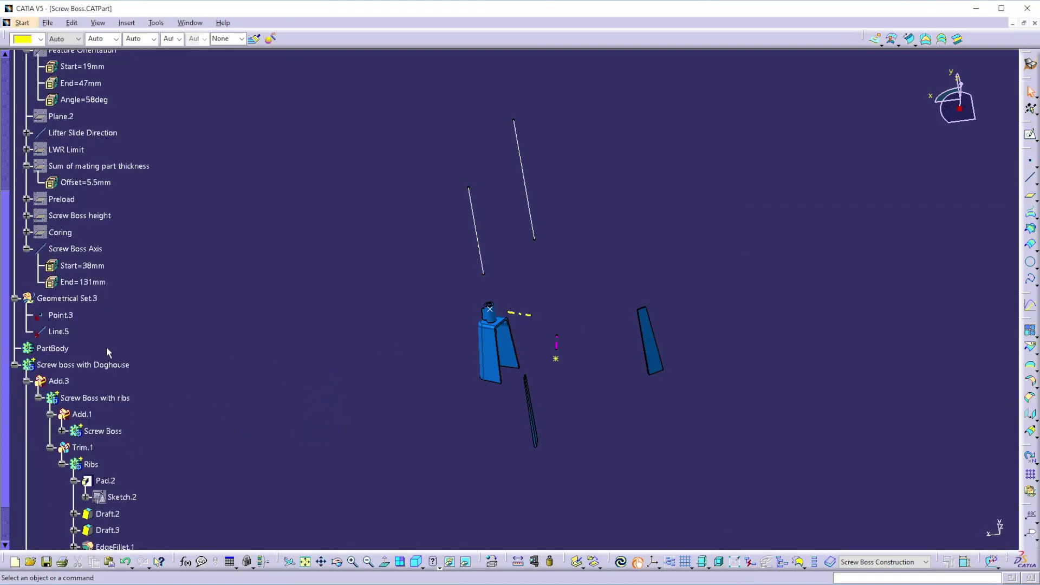
{"action": "scroll", "coordinate": [109, 365], "scroll_direction": "down", "scroll_amount": 4}
{"action": "left_click", "coordinate": [126, 364]}
{"action": "double_click", "coordinate": [125, 365]}
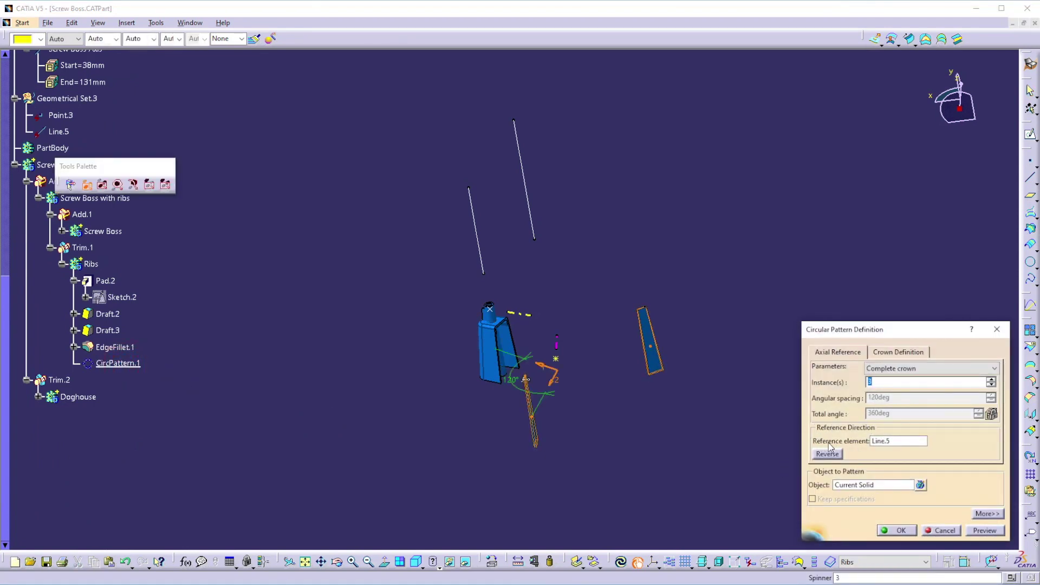
{"action": "left_click", "coordinate": [889, 441]}
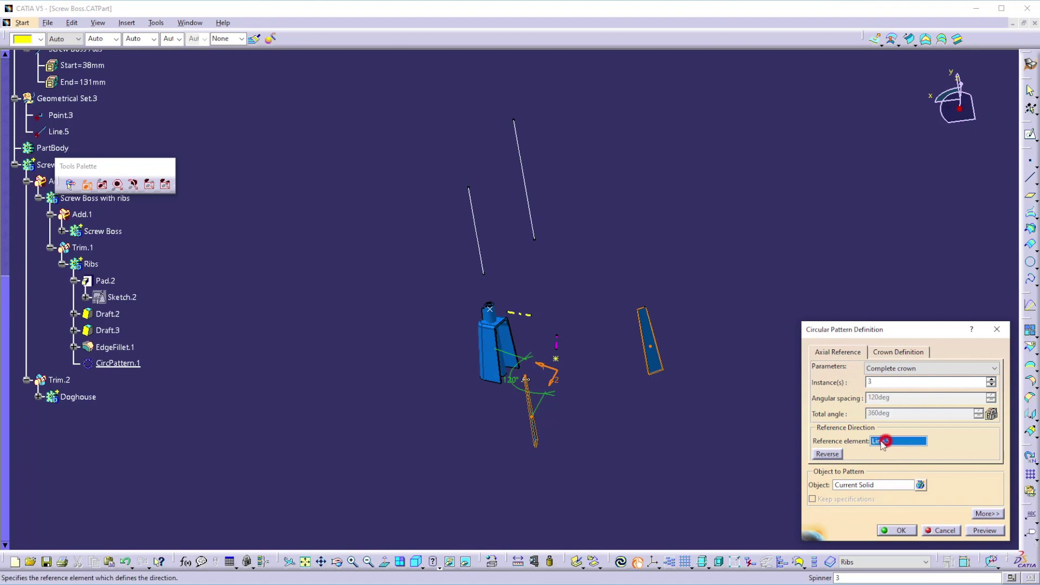
{"action": "left_click", "coordinate": [484, 254]}
{"action": "left_click", "coordinate": [898, 532]}
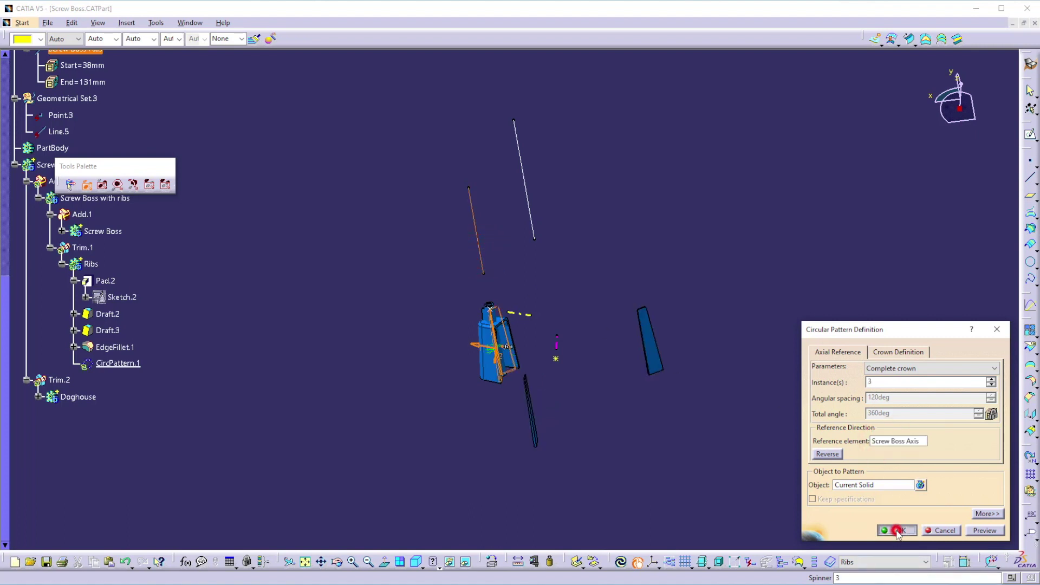
Step: Locally update the Screw boss with Doghouse body and collapse its branch in the specification tree
{"action": "scroll", "coordinate": [254, 390], "scroll_direction": "up", "scroll_amount": 1}
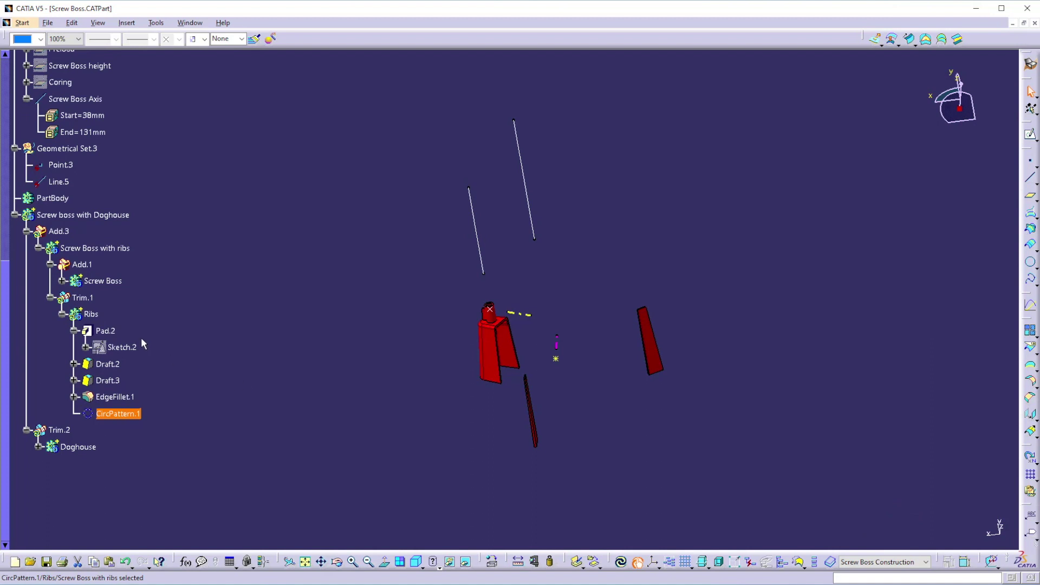
{"action": "left_click", "coordinate": [65, 214]}
{"action": "right_click", "coordinate": [65, 215]}
{"action": "left_click", "coordinate": [76, 401]}
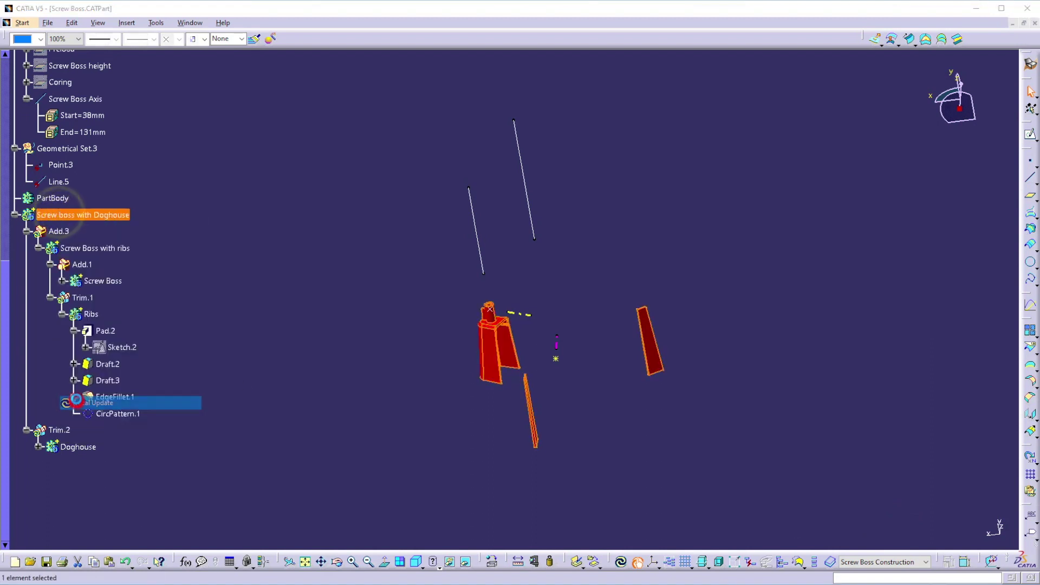
{"action": "left_click", "coordinate": [253, 365]}
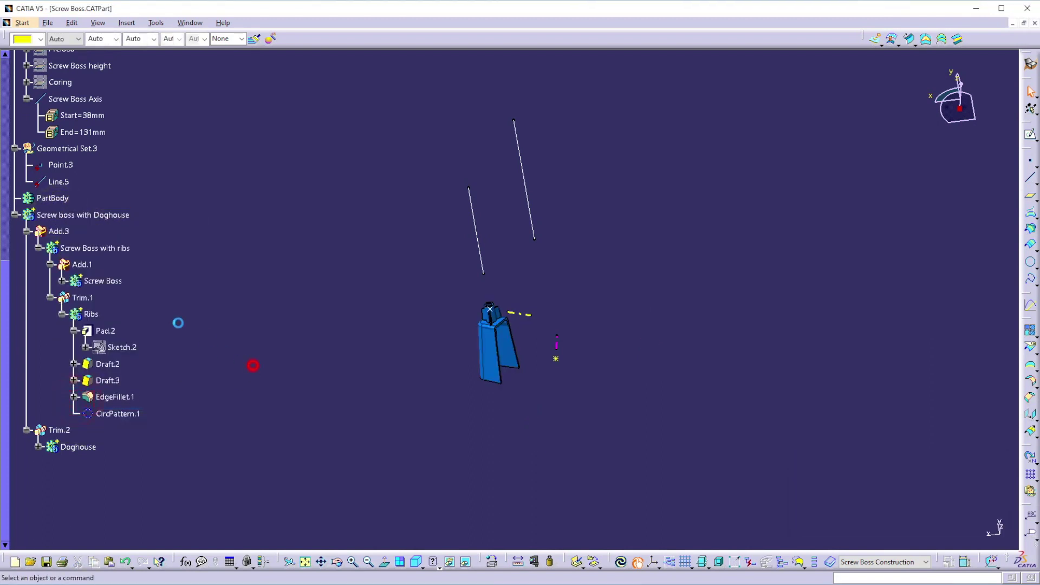
{"action": "left_click", "coordinate": [15, 215]}
{"action": "right_click", "coordinate": [76, 216]}
{"action": "left_click", "coordinate": [98, 405]}
{"action": "left_click", "coordinate": [273, 383]}
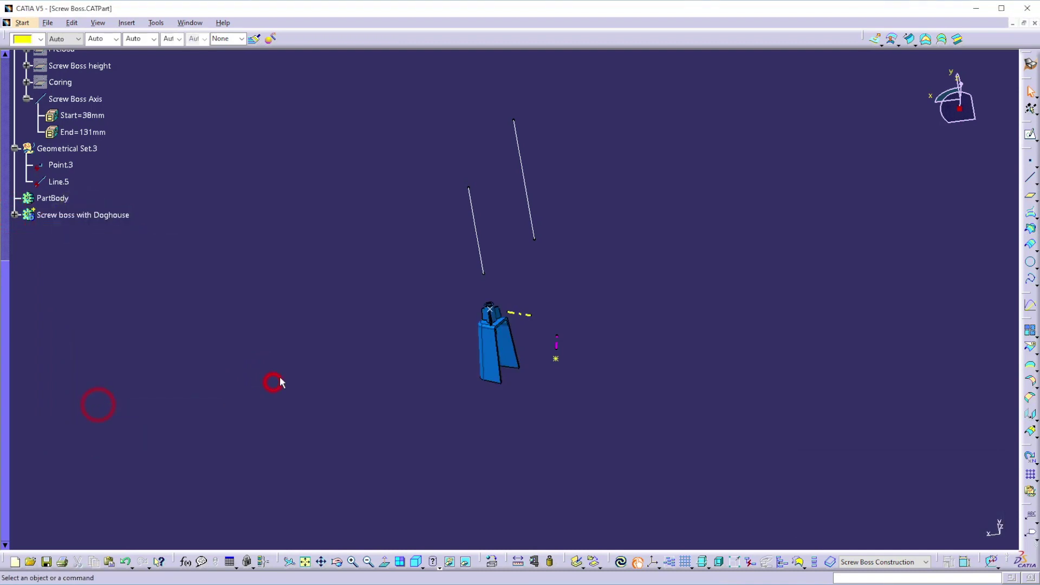
Step: Replace Point.3 with the Start point input, keeping the replaced element
{"action": "scroll", "coordinate": [274, 368], "scroll_direction": "up", "scroll_amount": 4}
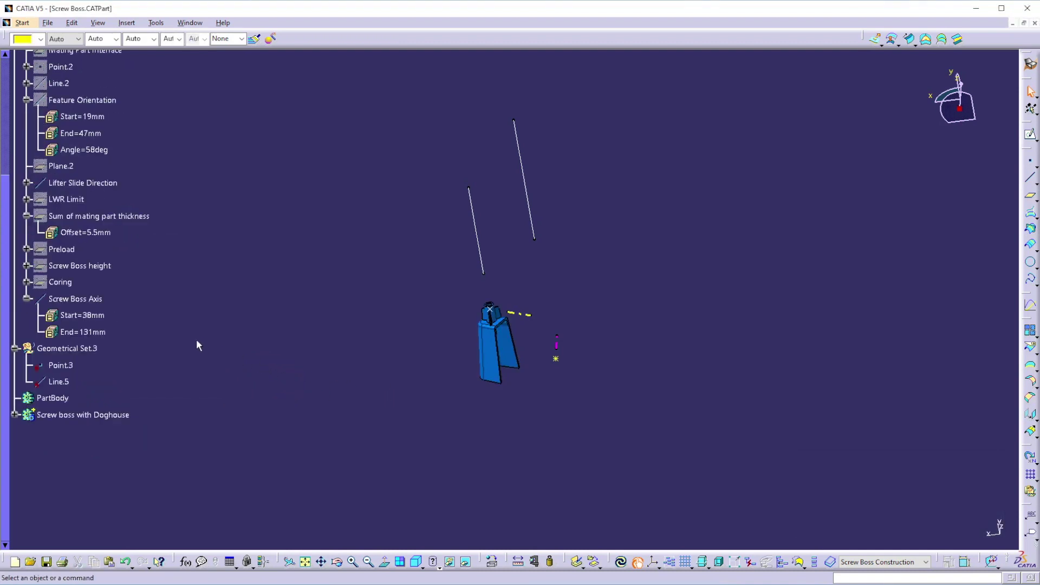
{"action": "scroll", "coordinate": [193, 336], "scroll_direction": "up", "scroll_amount": 1}
{"action": "scroll", "coordinate": [279, 332], "scroll_direction": "up", "scroll_amount": 1}
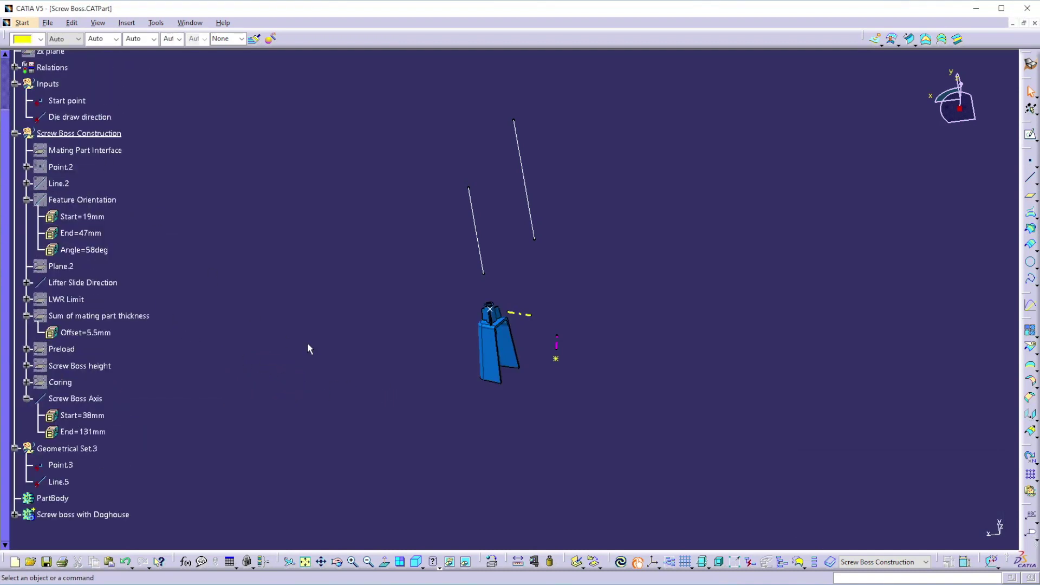
{"action": "left_click", "coordinate": [67, 100]}
{"action": "right_click", "coordinate": [67, 100]}
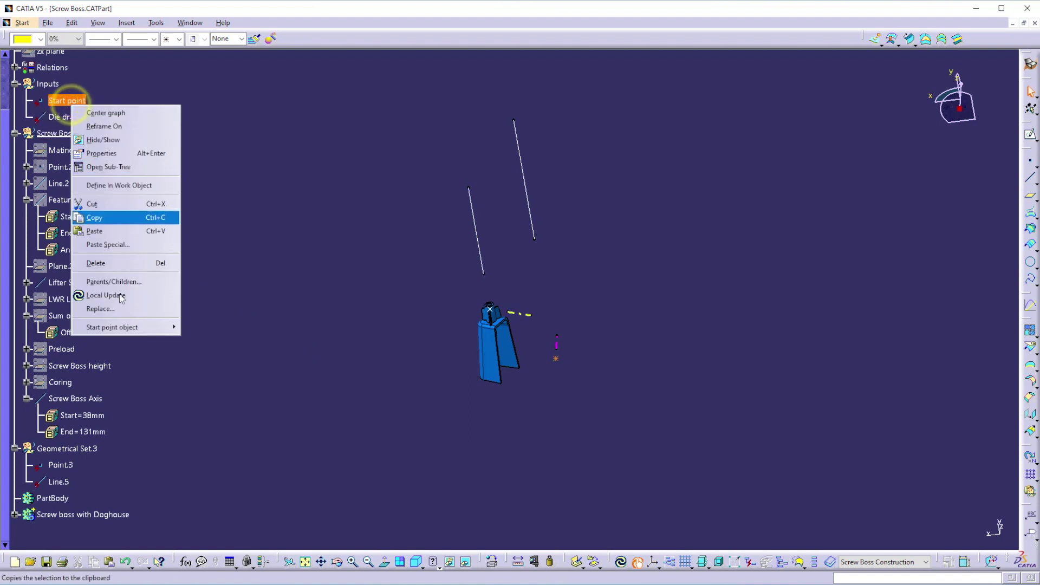
{"action": "left_click", "coordinate": [82, 217]}
{"action": "left_click", "coordinate": [61, 465]}
{"action": "right_click", "coordinate": [61, 465]}
{"action": "left_click", "coordinate": [95, 442]}
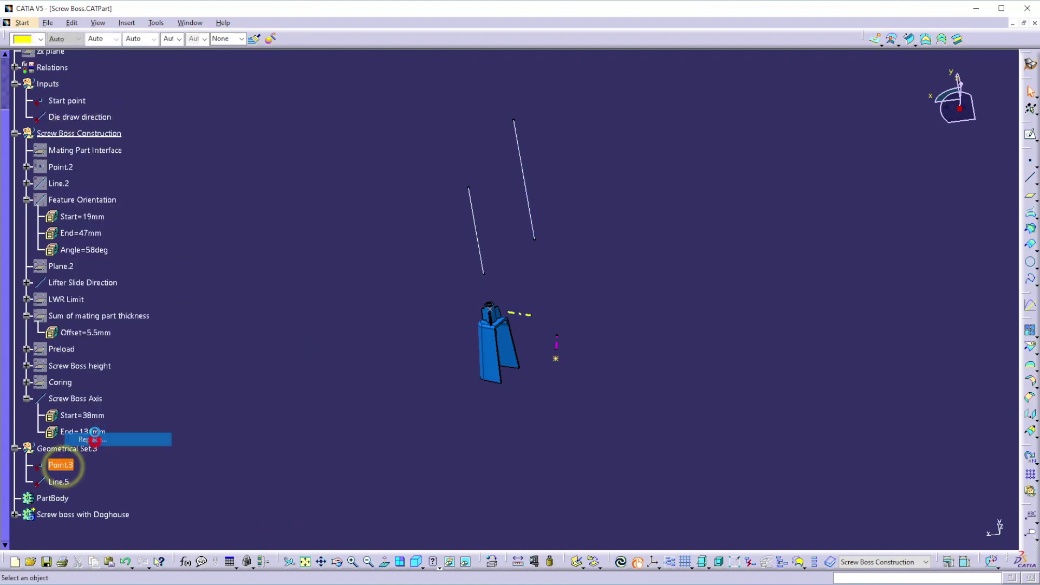
{"action": "left_click", "coordinate": [68, 101]}
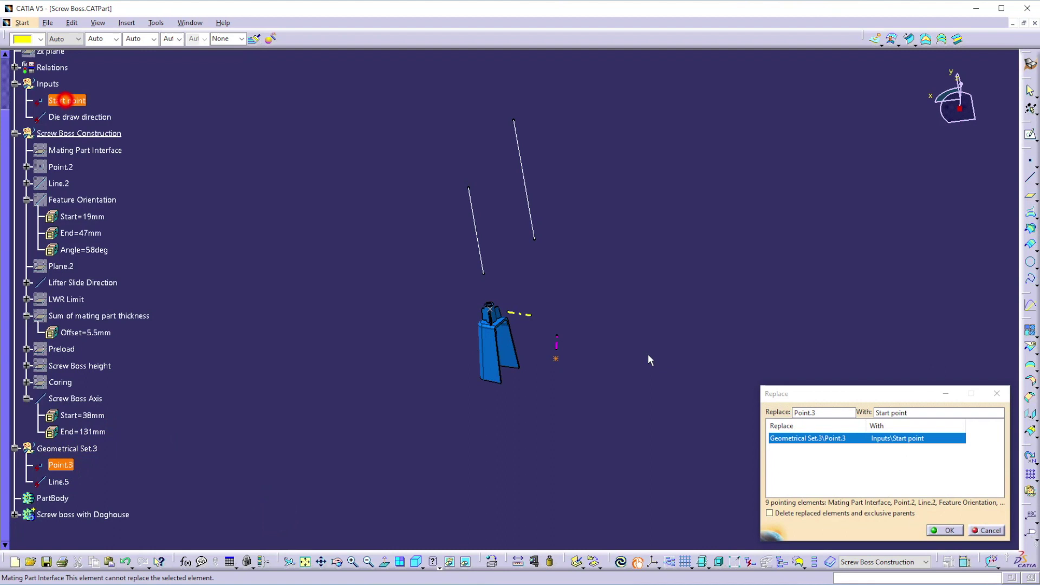
{"action": "left_click", "coordinate": [941, 530]}
Step: Replace Line.5 with the Die draw direction input, keeping the replaced element, and collapse Geometrical Set.3
{"action": "right_click", "coordinate": [64, 485]}
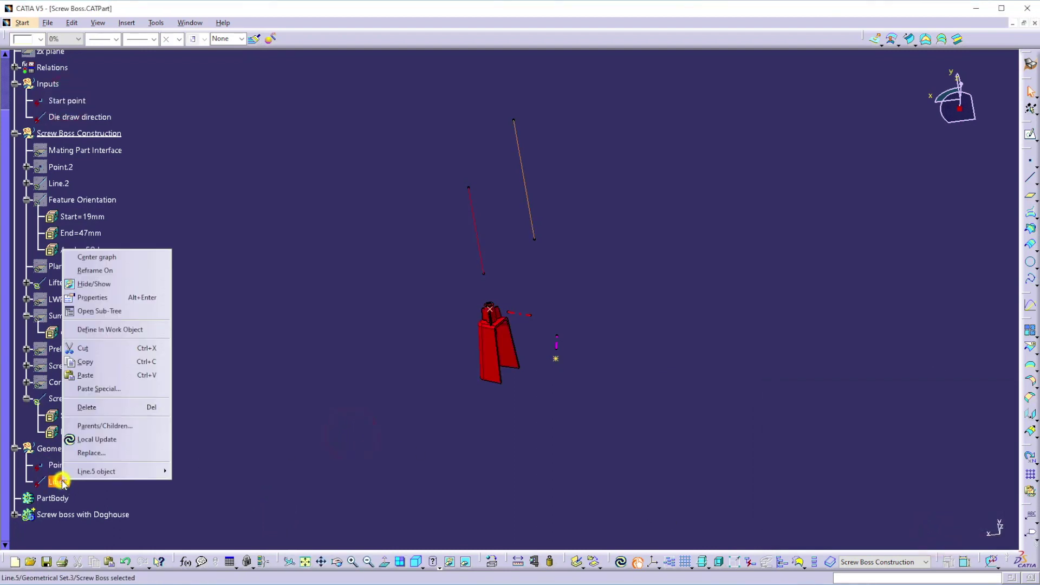
{"action": "left_click", "coordinate": [92, 453]}
{"action": "left_click", "coordinate": [65, 117]}
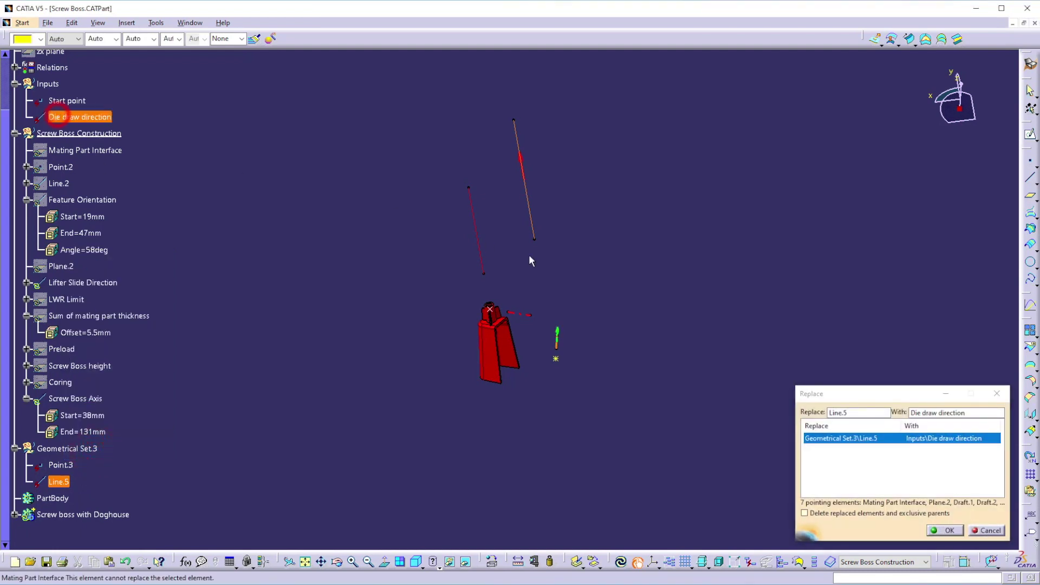
{"action": "left_click", "coordinate": [946, 530]}
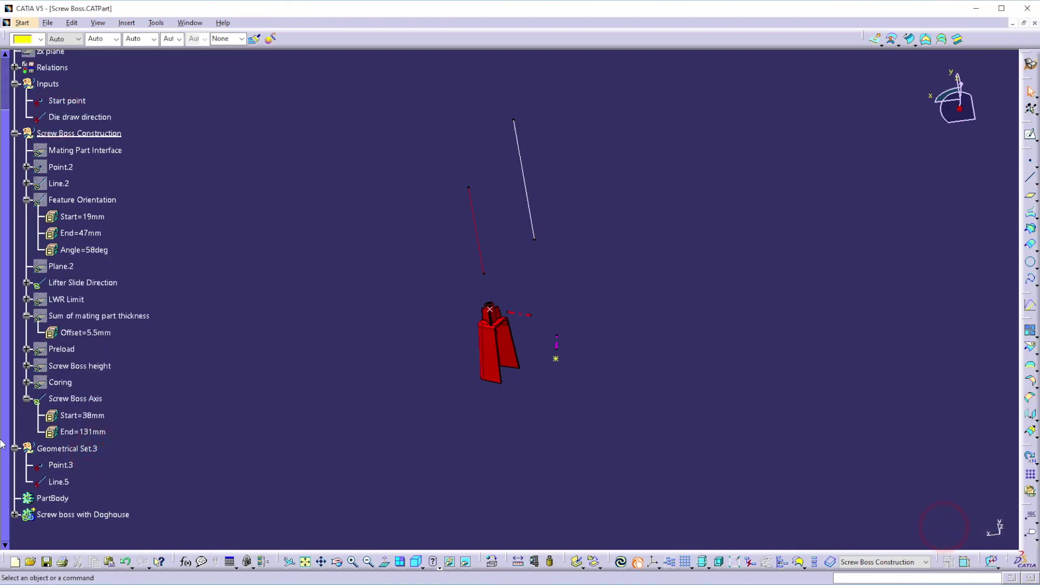
{"action": "left_click", "coordinate": [14, 449]}
{"action": "left_click", "coordinate": [406, 379]}
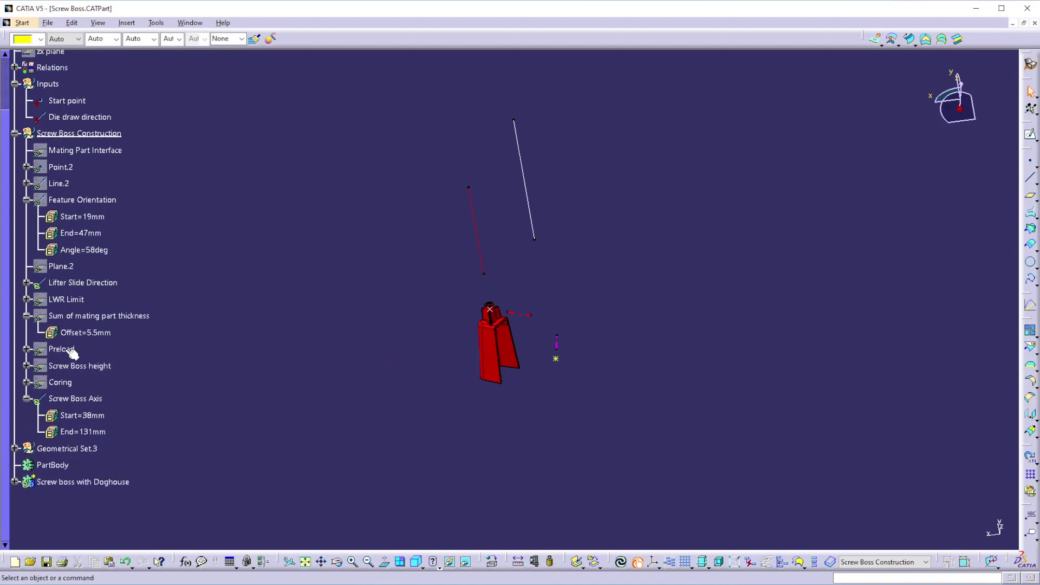
Step: Locally update the Screw boss with Doghouse body to rebuild it on the original inputs
{"action": "right_click", "coordinate": [79, 486]}
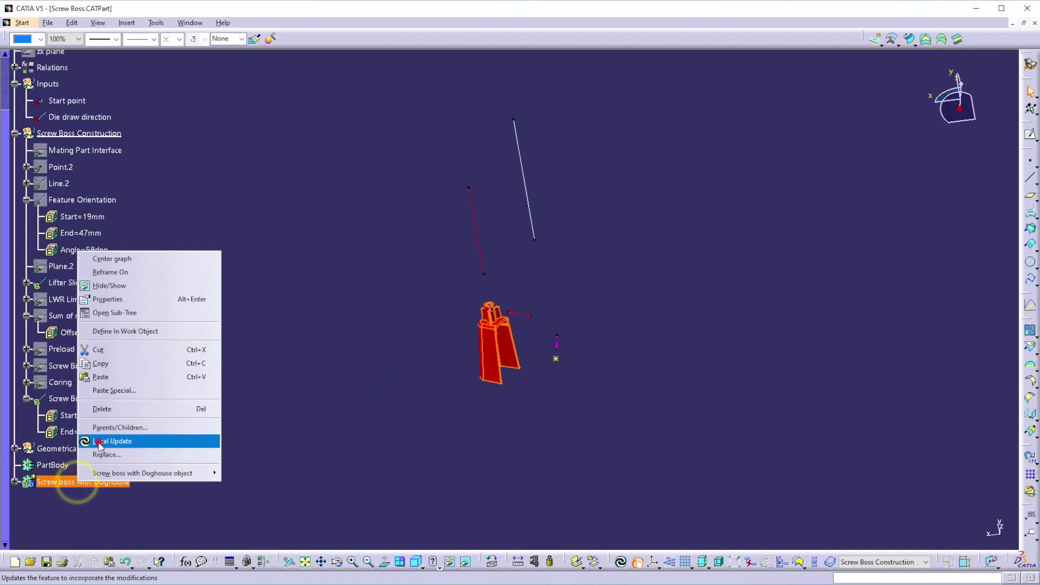
{"action": "left_click", "coordinate": [99, 440]}
{"action": "middle_click_drag", "start_coordinate": [458, 434], "coordinate": [278, 328]}
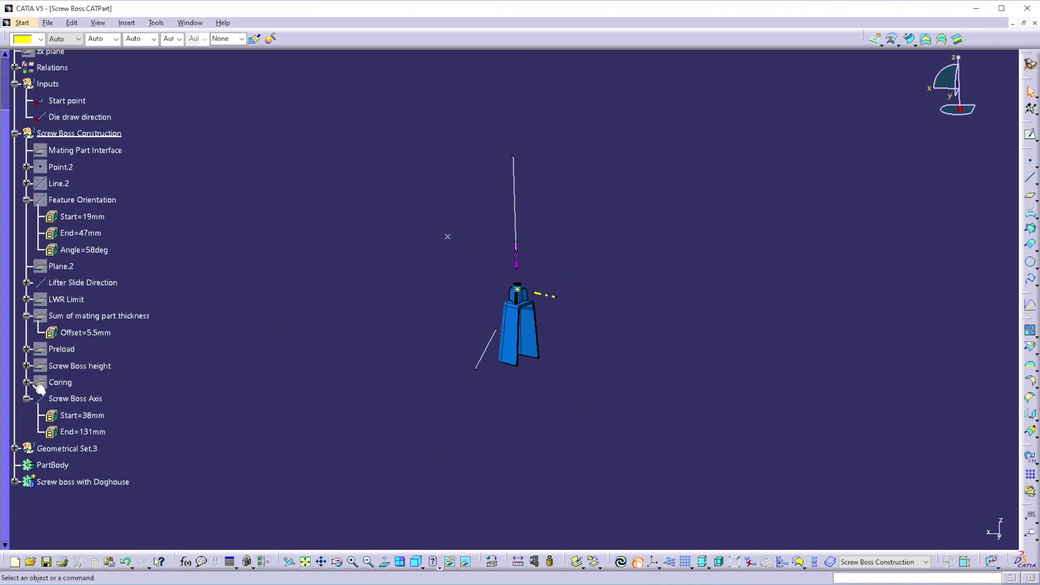
Step: Hide the Screw Boss Axis line and delete the test set Geometrical Set.3
{"action": "right_click", "coordinate": [67, 399]}
{"action": "left_click", "coordinate": [92, 205]}
{"action": "left_click", "coordinate": [65, 449]}
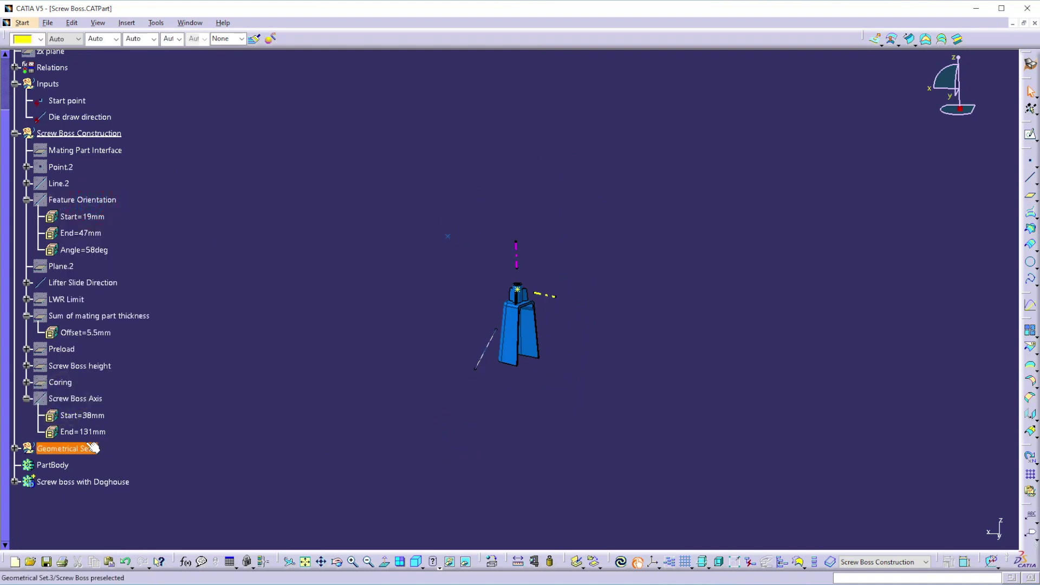
{"action": "right_click", "coordinate": [81, 450]}
{"action": "left_click", "coordinate": [108, 378]}
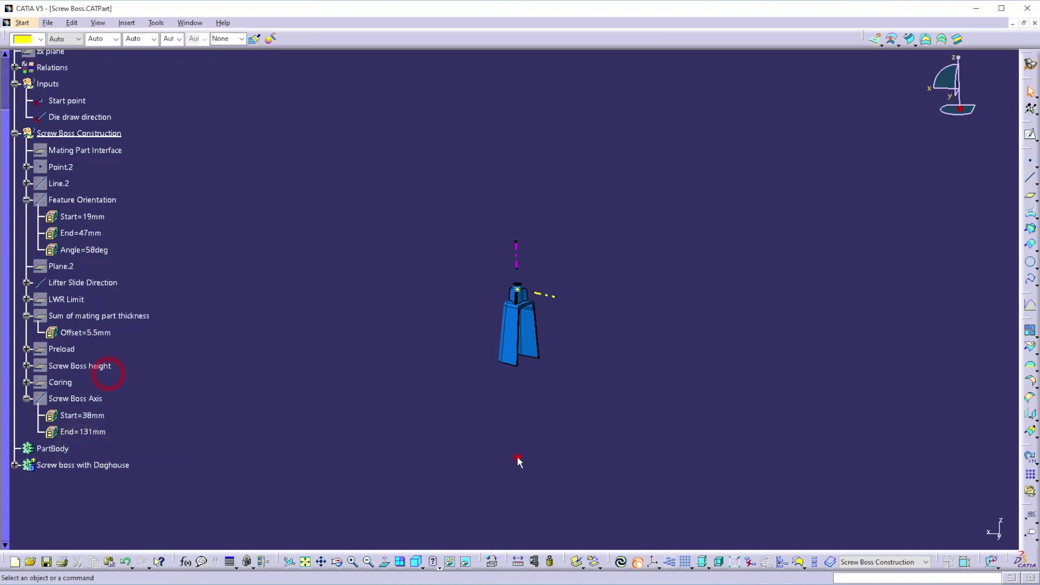
Step: Collapse the Screw Boss Construction set and locally update it, as well as the whole Screw Boss part
{"action": "left_click", "coordinate": [14, 133]}
{"action": "right_click", "coordinate": [81, 142]}
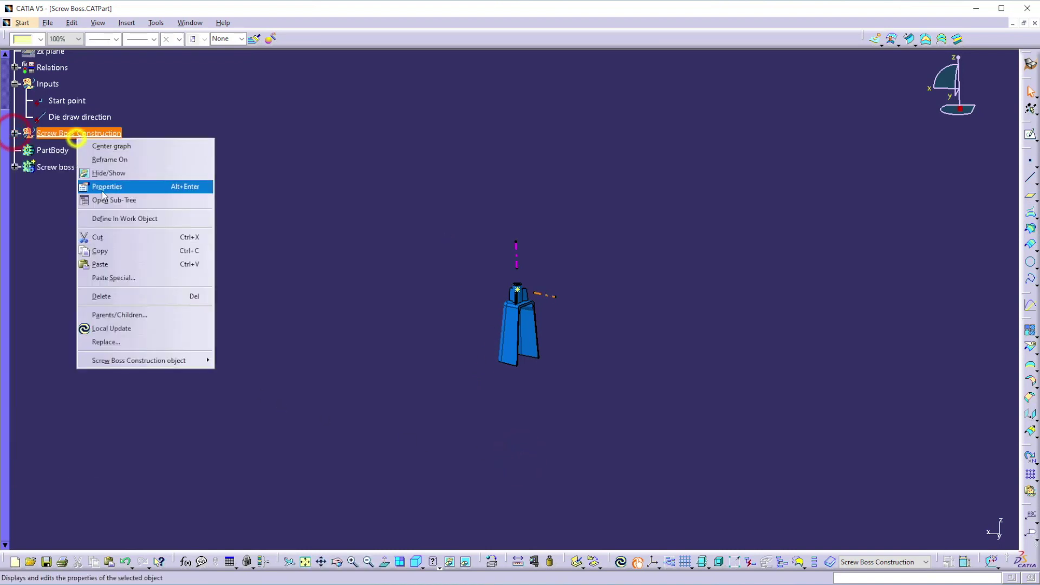
{"action": "left_click", "coordinate": [90, 331]}
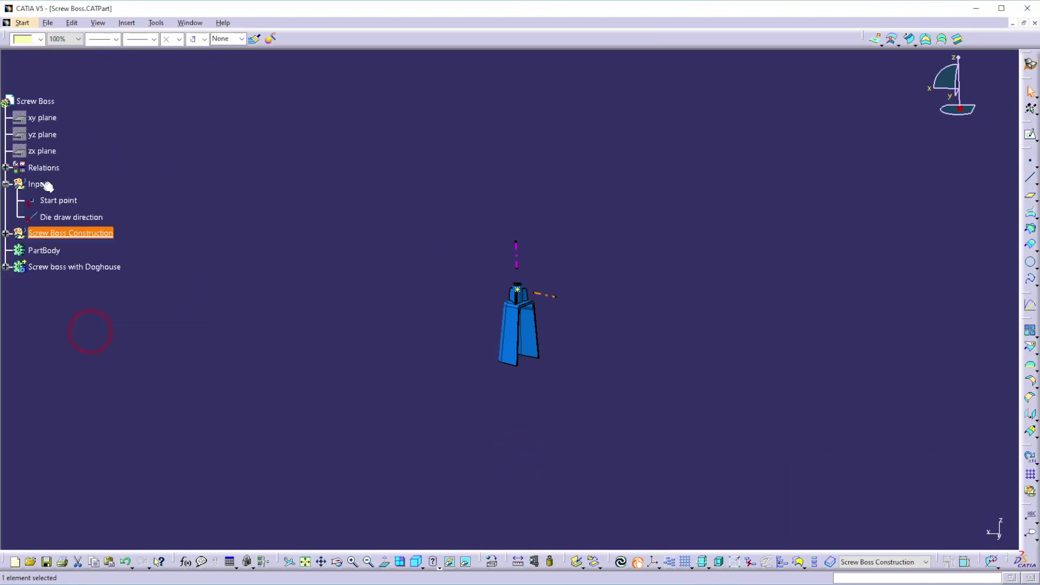
{"action": "right_click", "coordinate": [35, 100]}
{"action": "left_click", "coordinate": [61, 283]}
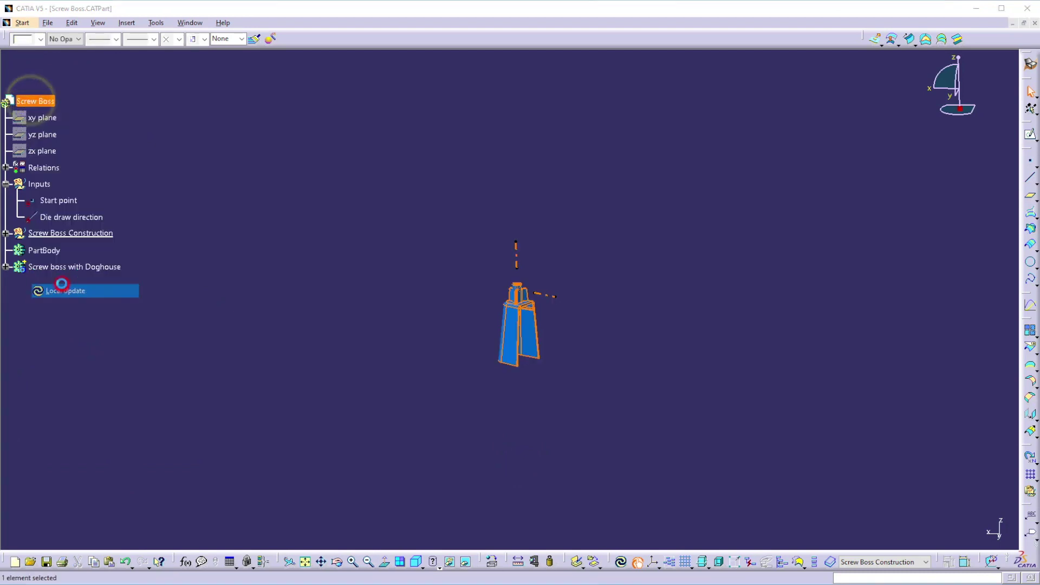
Step: Save the updated Screw Boss part under its existing file name
{"action": "left_click", "coordinate": [268, 284]}
{"action": "middle_click_drag", "start_coordinate": [185, 283], "coordinate": [212, 256]}
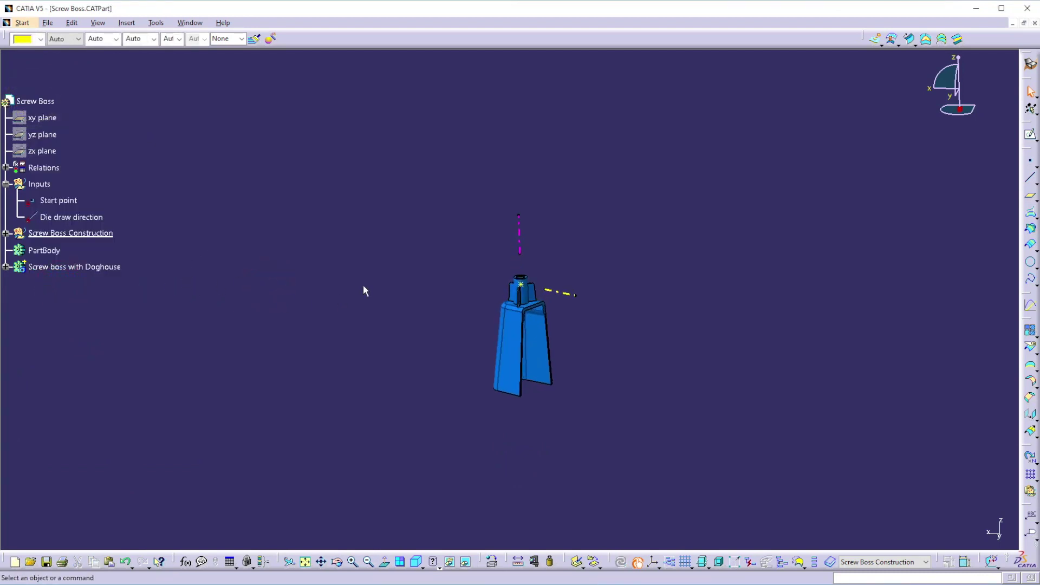
{"action": "left_click", "coordinate": [87, 100]}
{"action": "left_click", "coordinate": [48, 23]}
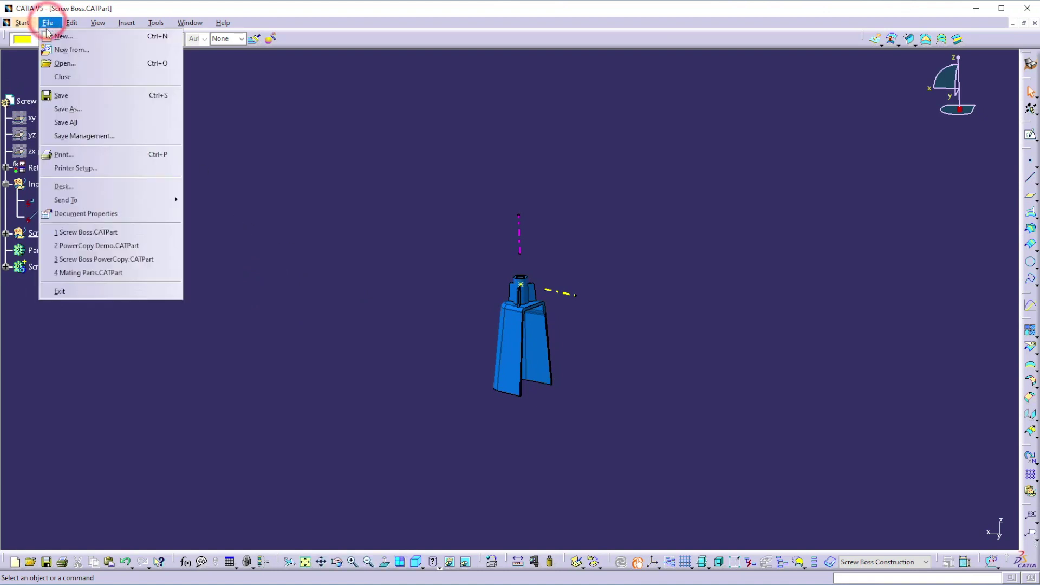
{"action": "left_click", "coordinate": [61, 98]}
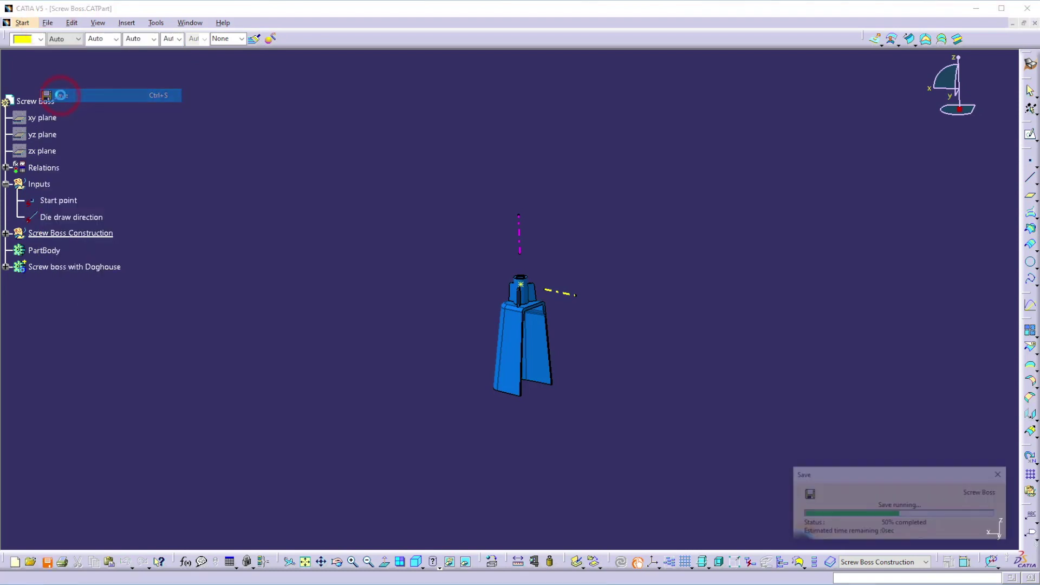
{"action": "left_click", "coordinate": [292, 232]}
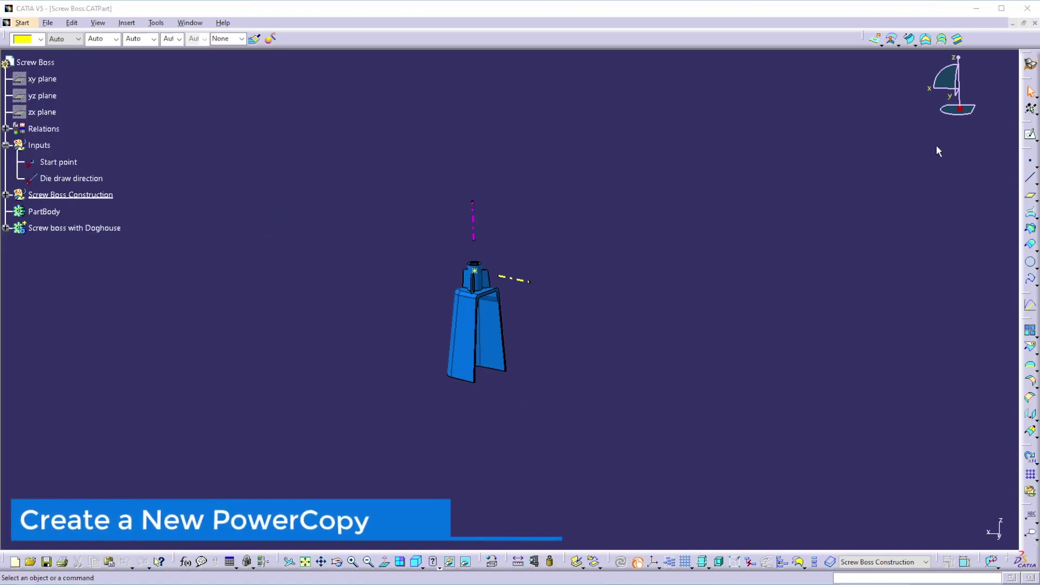
Step: Create a PowerCopy named "Screw boss with doghouse" and include the Screw boss with Doghouse body as a component
{"action": "left_click", "coordinate": [128, 22]}
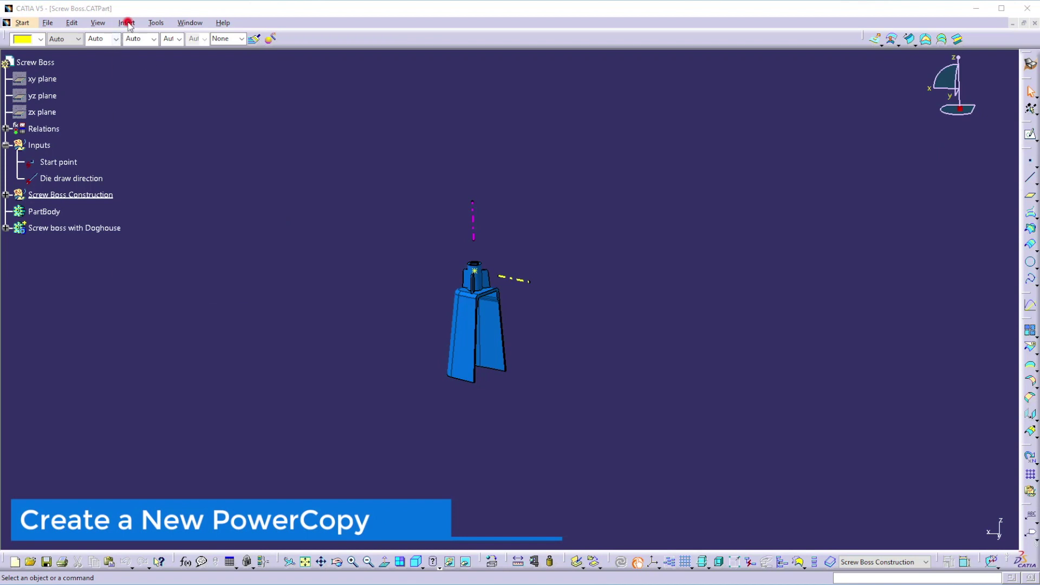
{"action": "mouse_move", "coordinate": [173, 264]}
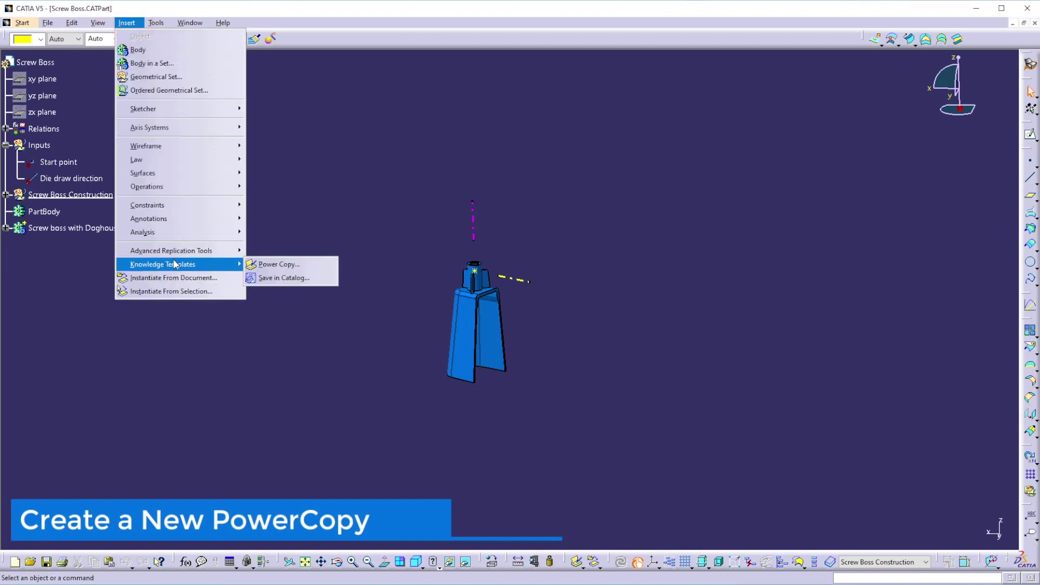
{"action": "left_click", "coordinate": [286, 267]}
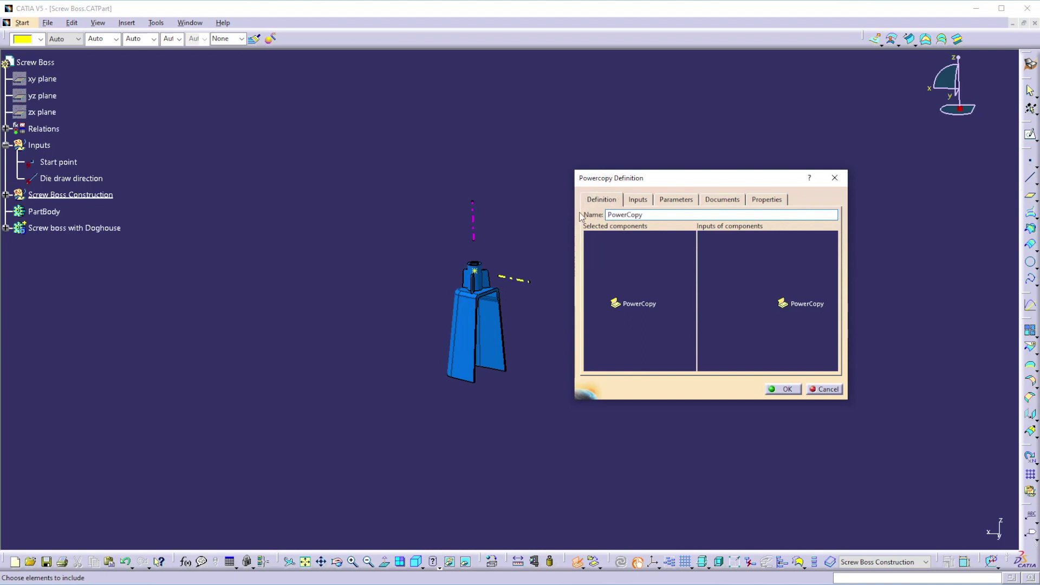
{"action": "double_click", "coordinate": [652, 216]}
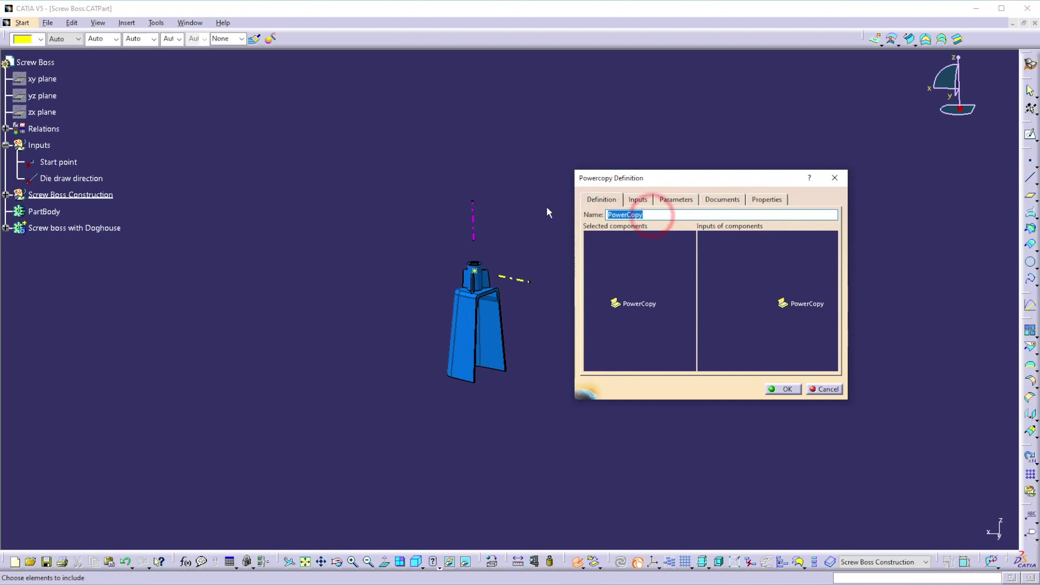
{"action": "type", "text": "Screw"}
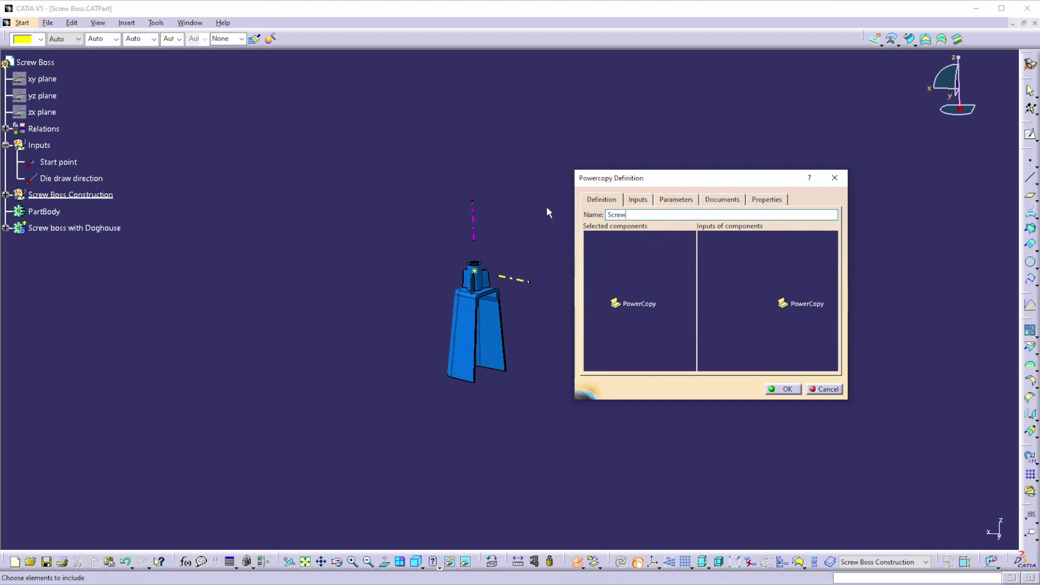
{"action": "type", "text": " boss with doghouse"}
{"action": "left_click", "coordinate": [46, 231]}
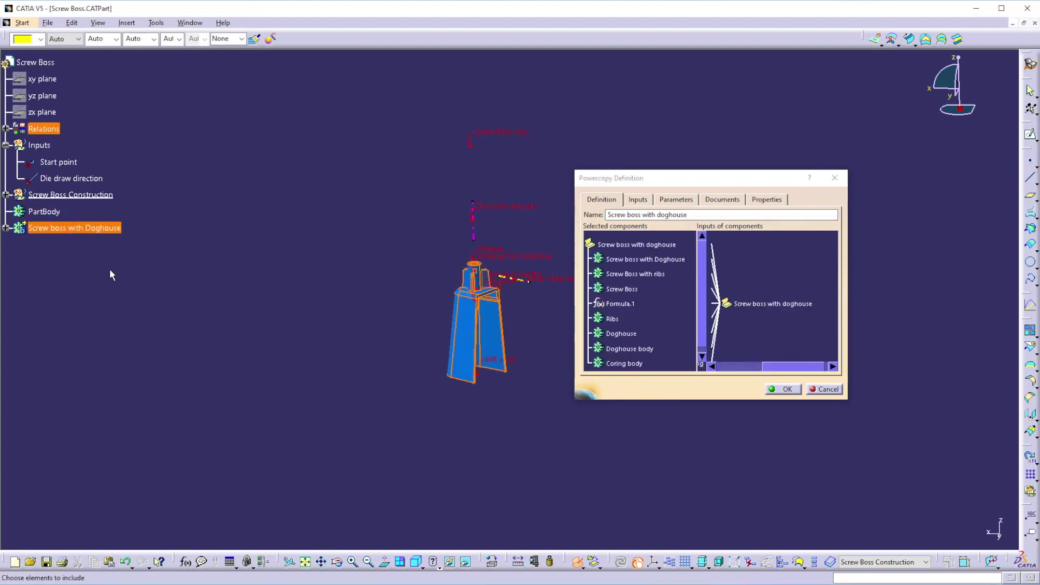
Step: Try adding the Coring and Screw Boss height inputs individually to the PowerCopy's selected components
{"action": "left_click_drag", "start_coordinate": [777, 373], "coordinate": [761, 362]}
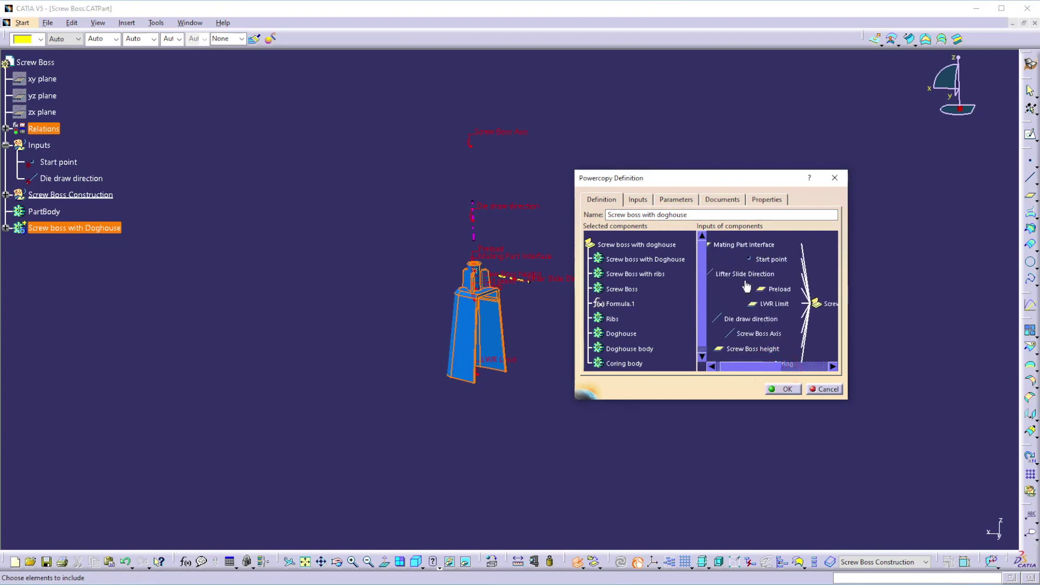
{"action": "left_click_drag", "start_coordinate": [746, 370], "coordinate": [743, 371]}
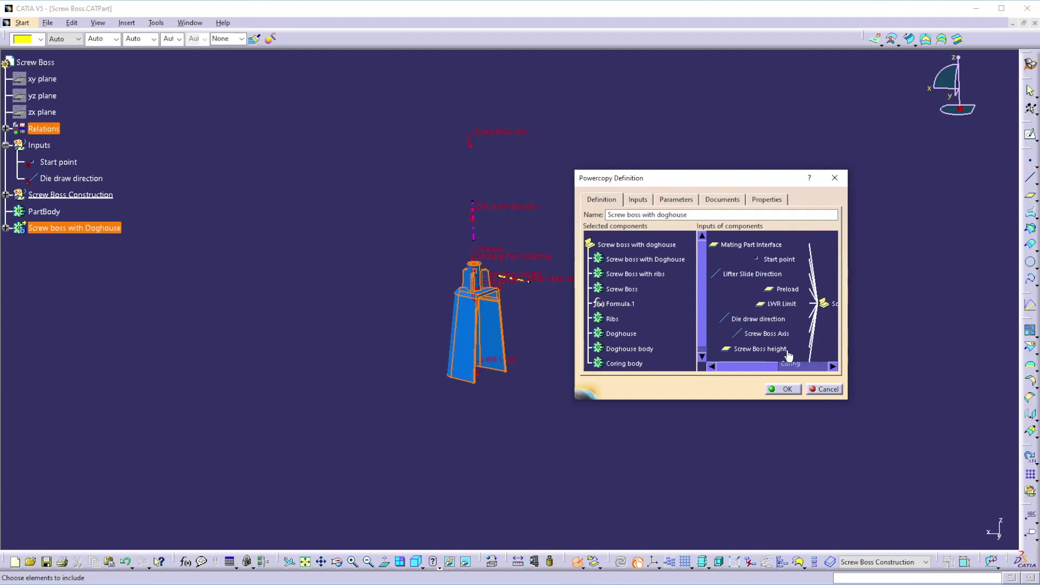
{"action": "scroll", "coordinate": [790, 353], "scroll_direction": "down", "scroll_amount": 2}
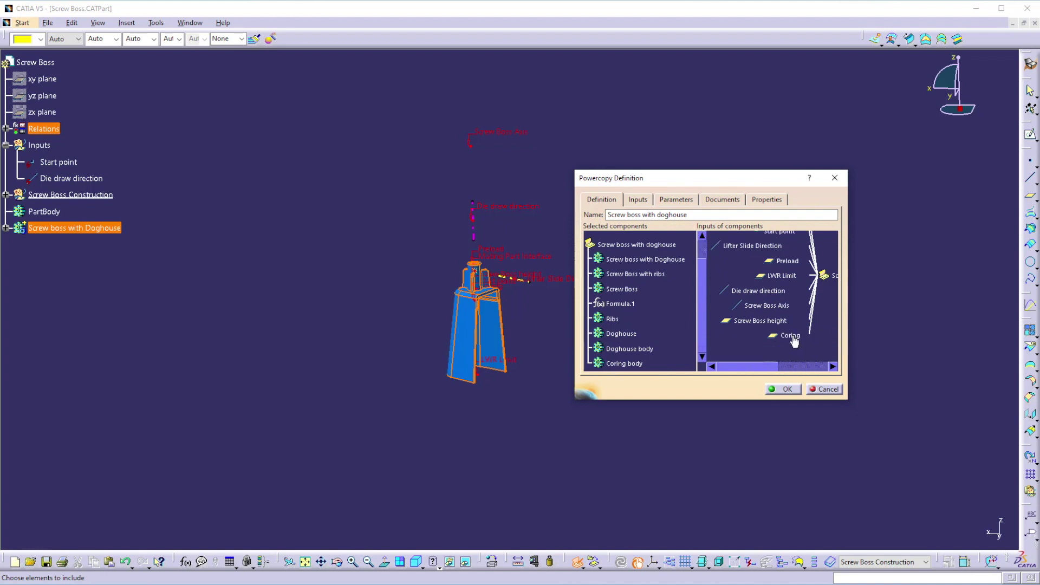
{"action": "left_click", "coordinate": [792, 337]}
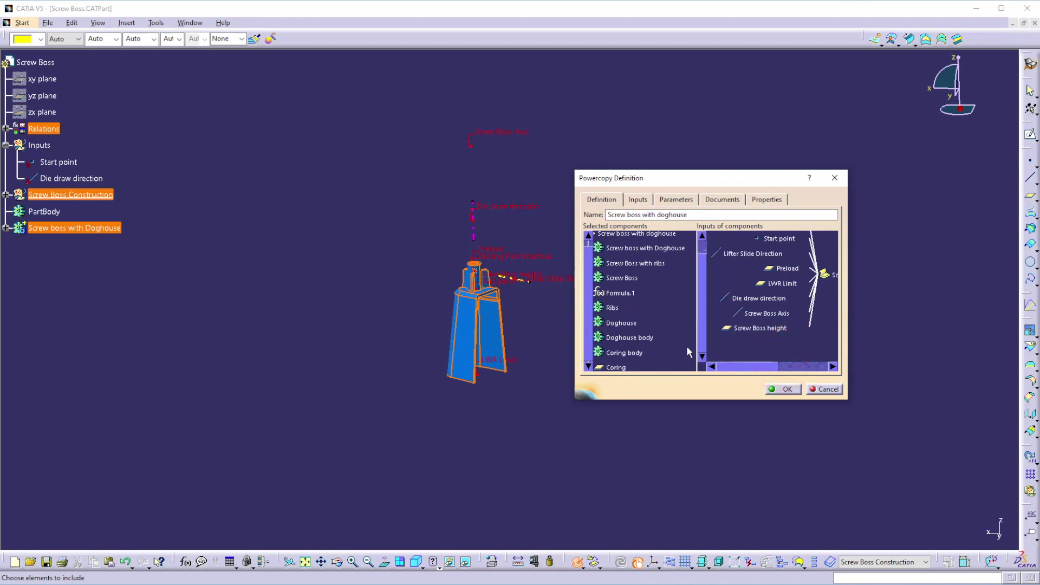
{"action": "left_click", "coordinate": [768, 328]}
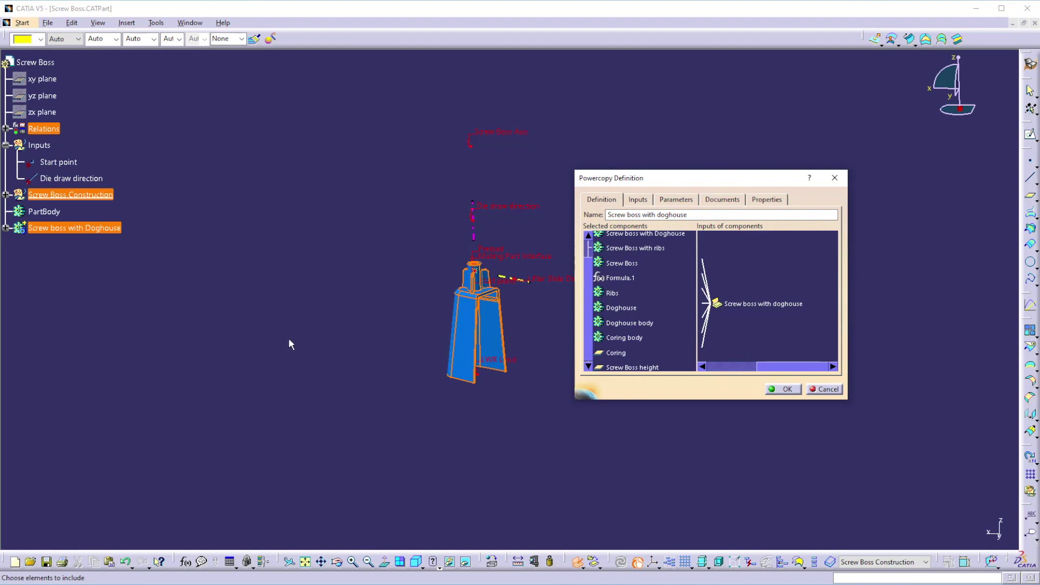
Step: Add the whole Screw Boss Construction set to the PowerCopy and move the Start point input above Die draw direction
{"action": "left_click", "coordinate": [54, 196]}
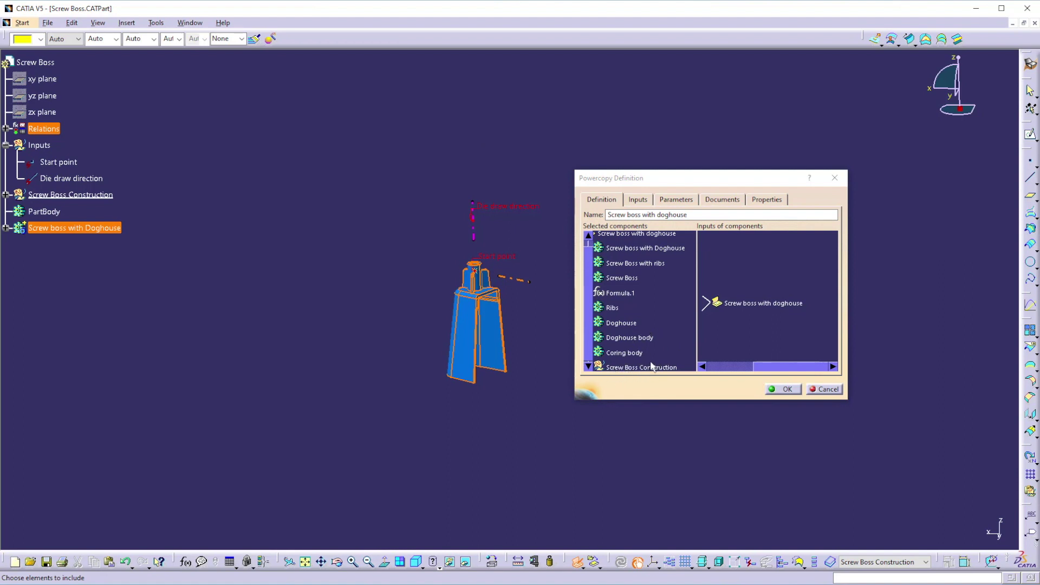
{"action": "left_click_drag", "start_coordinate": [798, 366], "coordinate": [752, 366]}
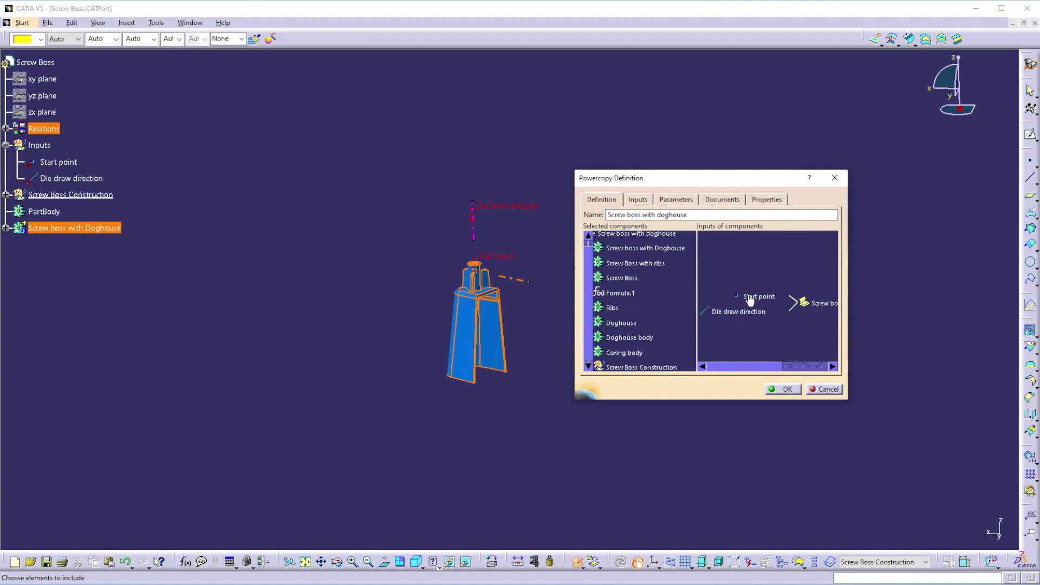
{"action": "left_click", "coordinate": [638, 199]}
{"action": "left_click", "coordinate": [683, 346]}
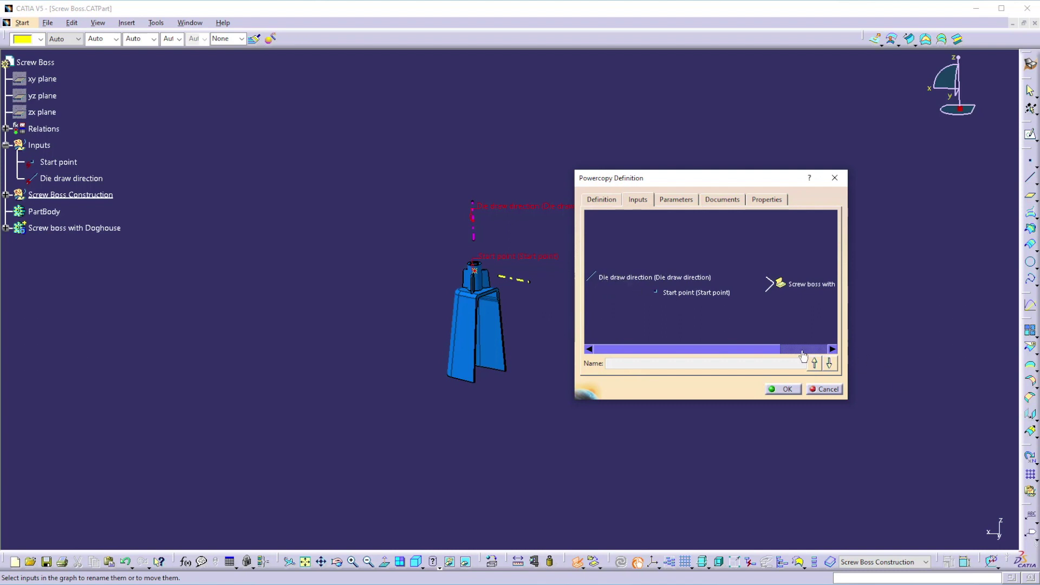
{"action": "left_click", "coordinate": [675, 295]}
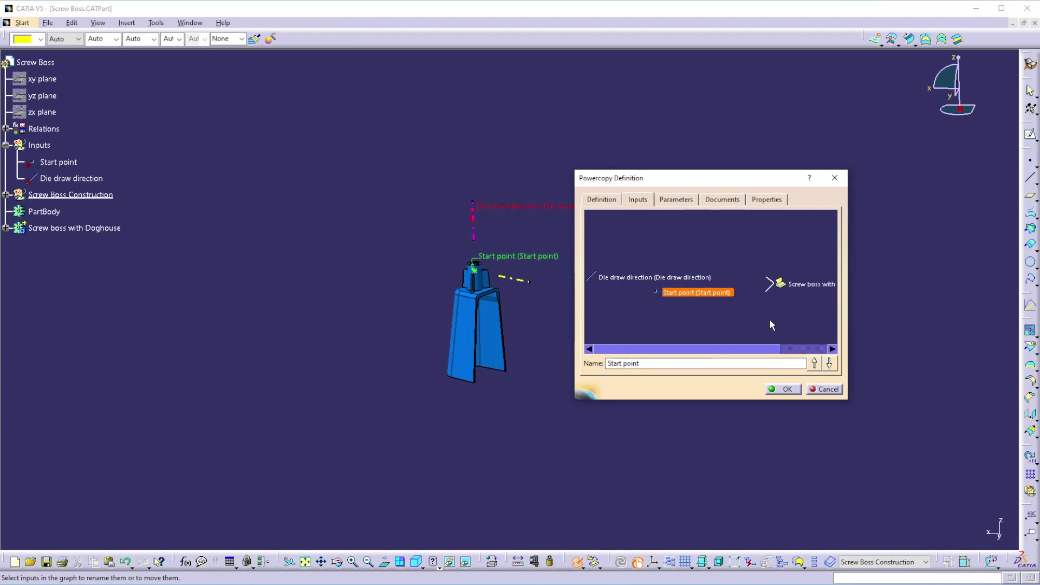
{"action": "left_click", "coordinate": [814, 363]}
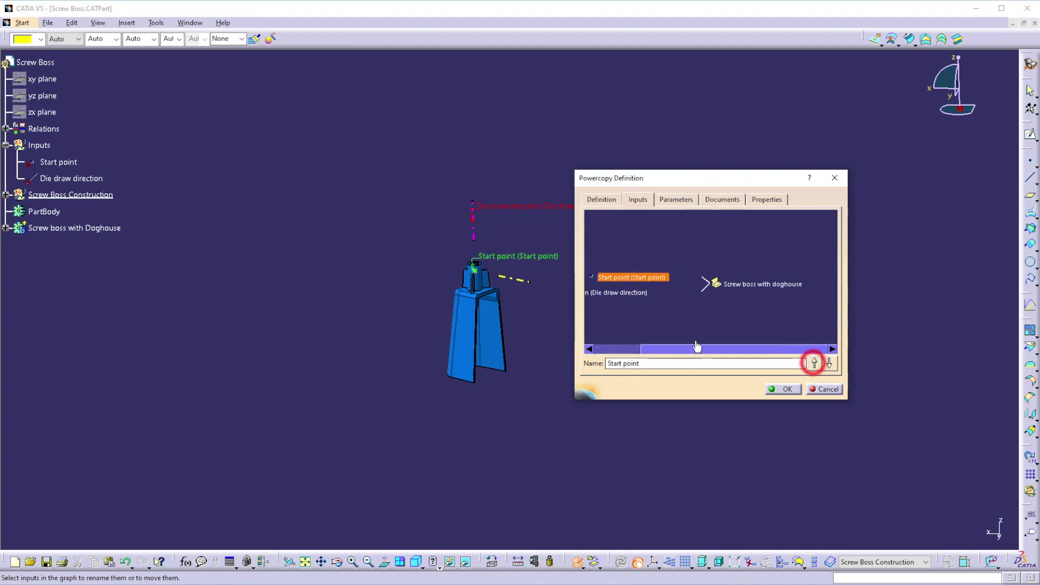
{"action": "left_click_drag", "start_coordinate": [682, 350], "coordinate": [552, 339]}
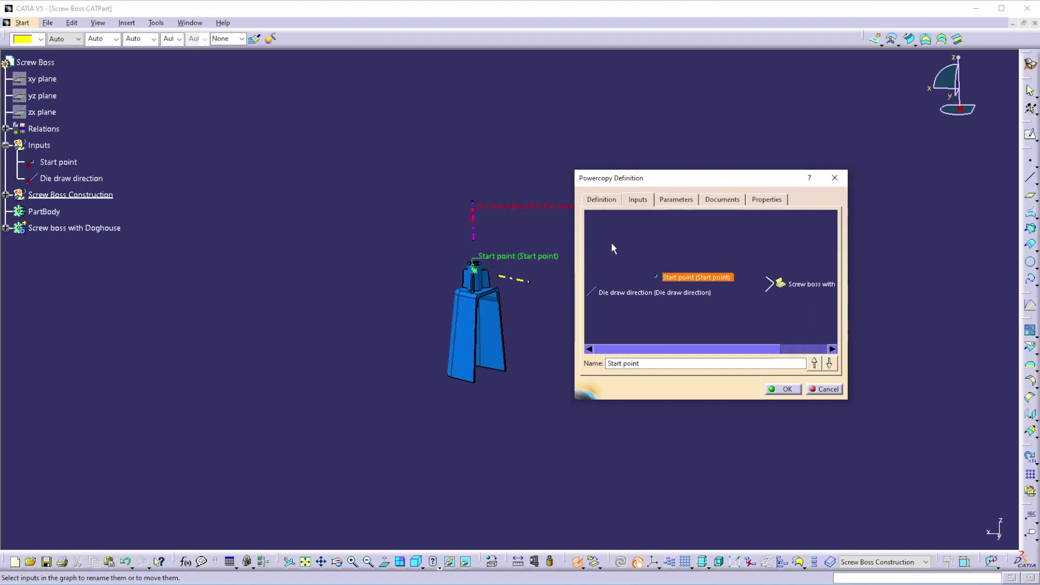
Step: Publish the Screw Boss Sketch.1 Radius.1 radius parameter in the PowerCopy under the name "Screw Radius"
{"action": "left_click", "coordinate": [668, 198]}
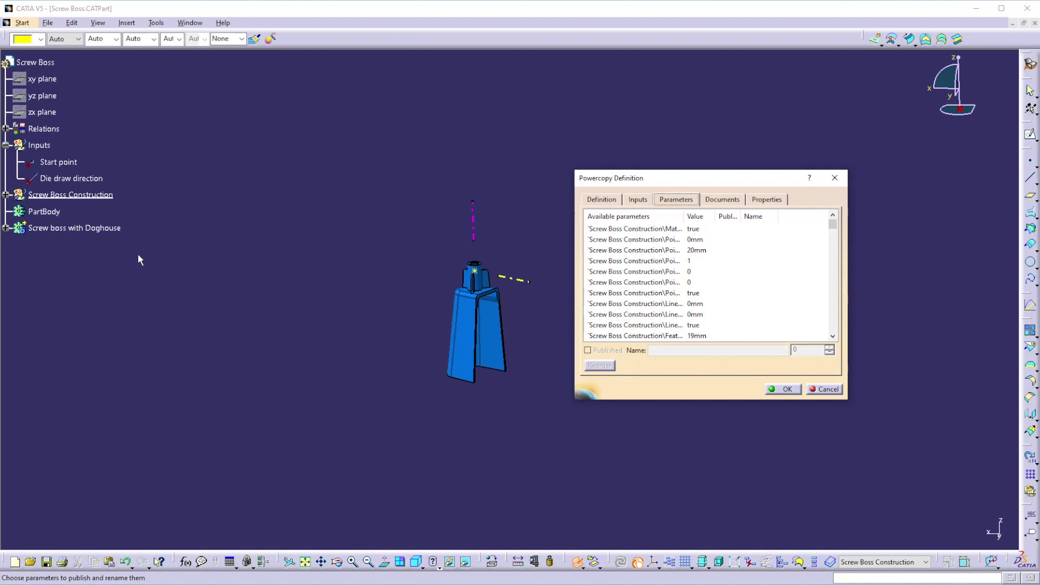
{"action": "left_click", "coordinate": [5, 228]}
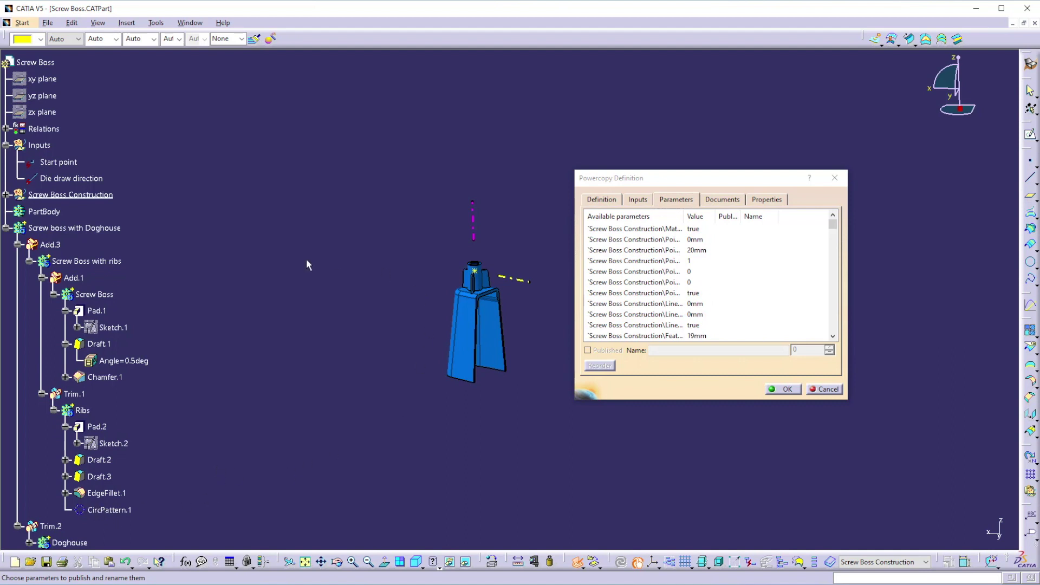
{"action": "scroll", "coordinate": [641, 287], "scroll_direction": "down", "scroll_amount": 1}
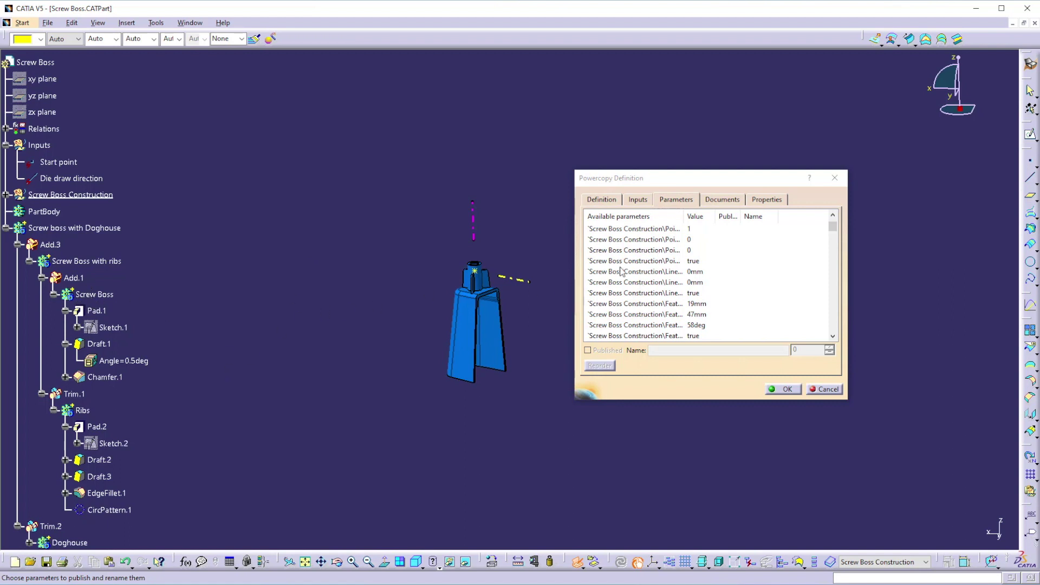
{"action": "scroll", "coordinate": [622, 271], "scroll_direction": "down", "scroll_amount": 6}
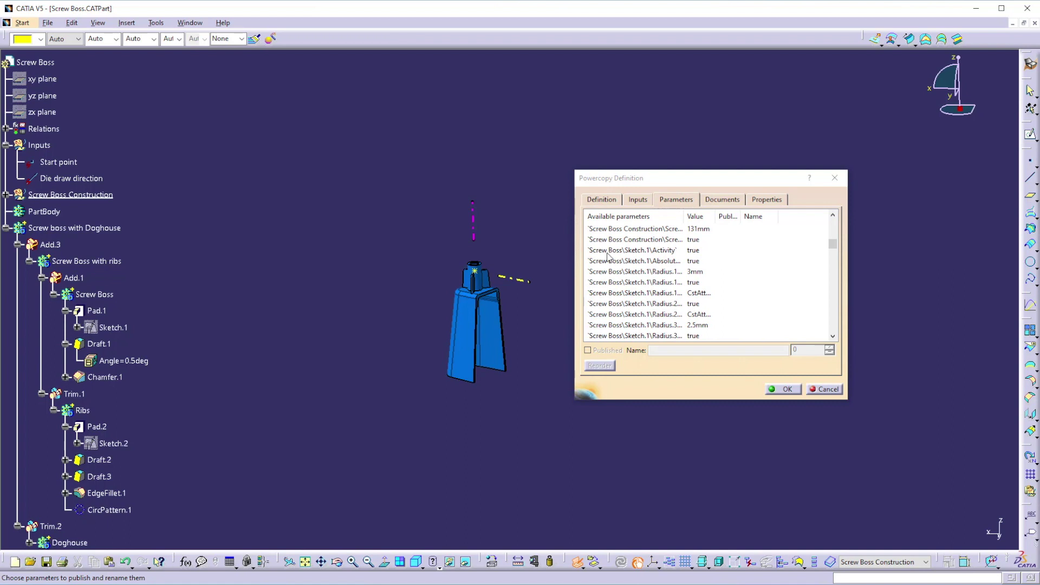
{"action": "left_click", "coordinate": [665, 273]}
{"action": "left_click_drag", "start_coordinate": [683, 215], "coordinate": [724, 209]}
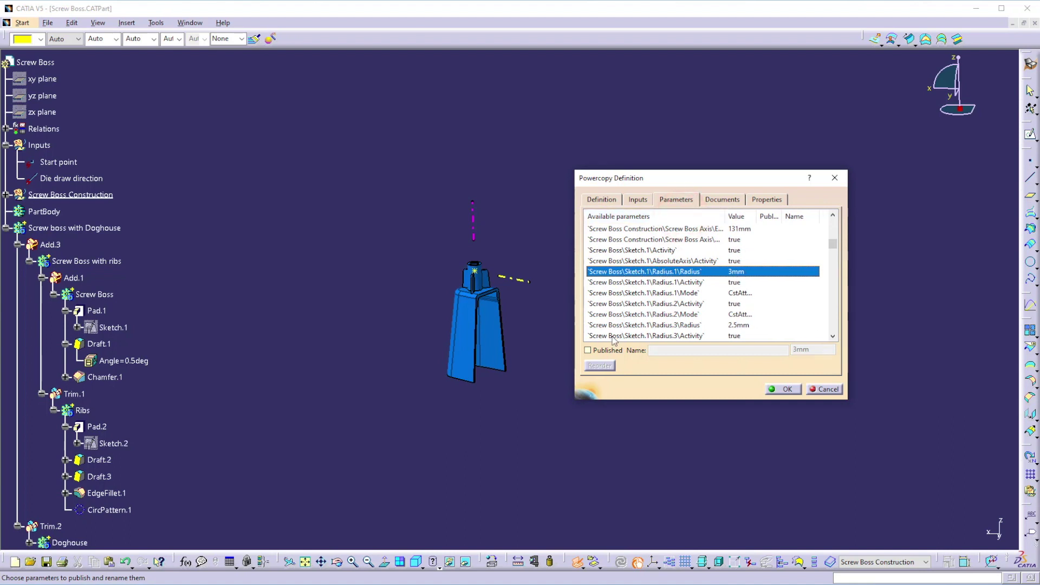
{"action": "left_click", "coordinate": [588, 350]}
{"action": "left_click_drag", "start_coordinate": [770, 352], "coordinate": [642, 339]}
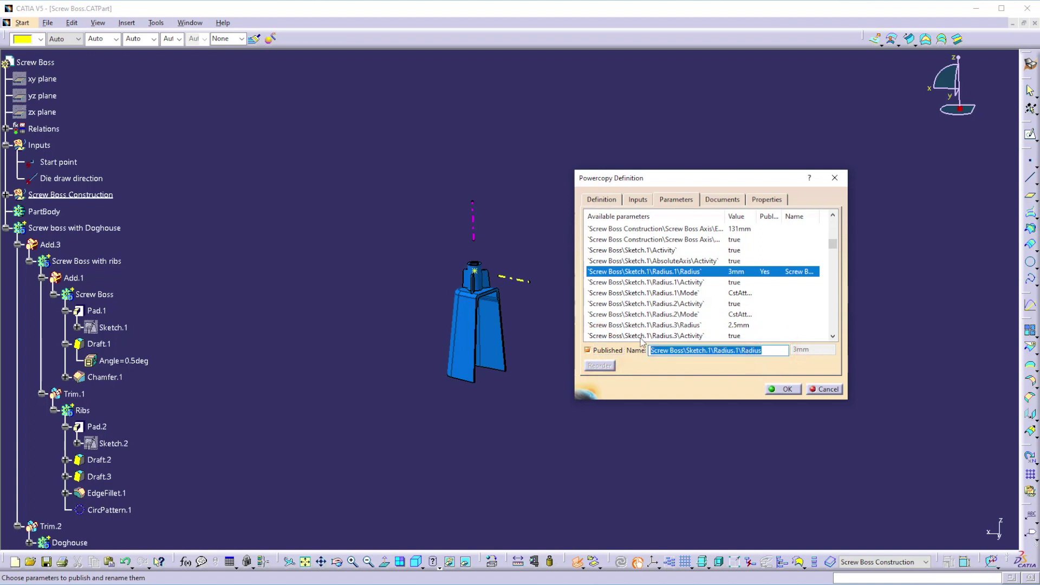
{"action": "type", "text": "Screw Rd"}
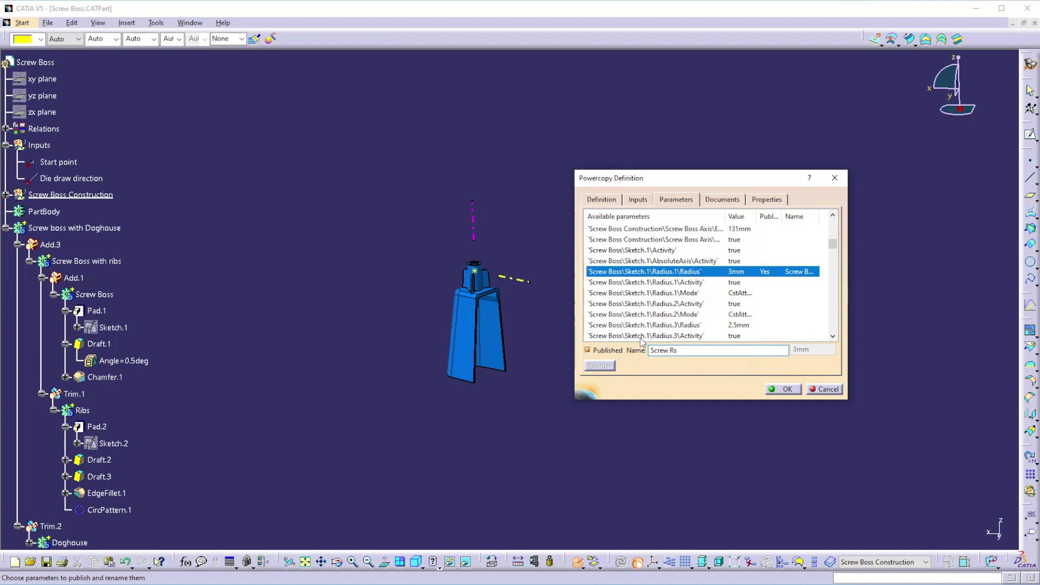
{"action": "key", "text": "BackSpace"}
{"action": "type", "text": "adiu"}
Step: Publish the Screw Boss Sketch.1 Radius.3 radius parameter under the name "Screw boss Inner radius"
{"action": "left_click", "coordinate": [664, 326]}
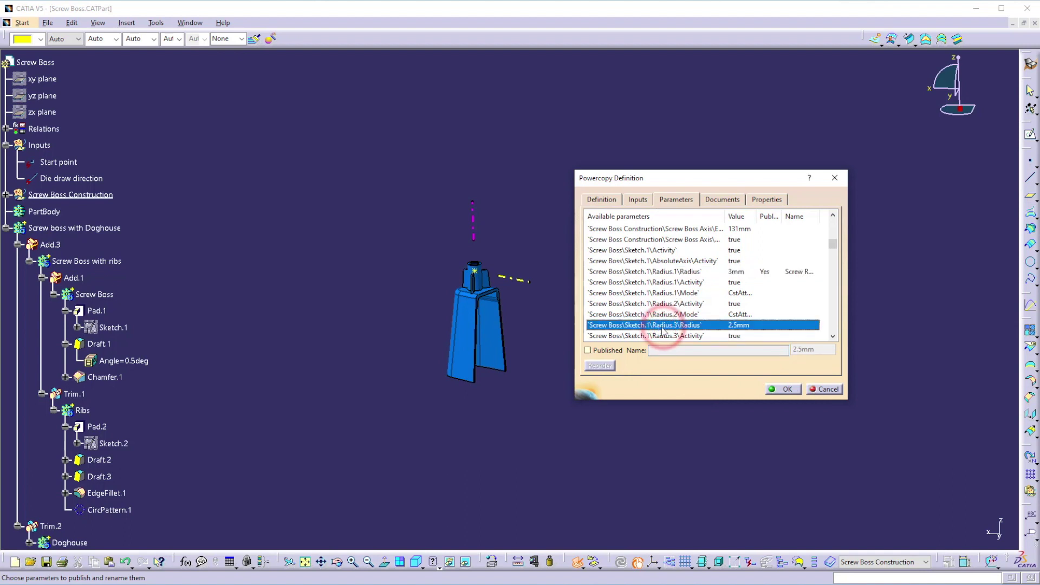
{"action": "left_click", "coordinate": [588, 351]}
{"action": "left_click_drag", "start_coordinate": [767, 350], "coordinate": [602, 343]}
{"action": "type", "text": "Screw bos"}
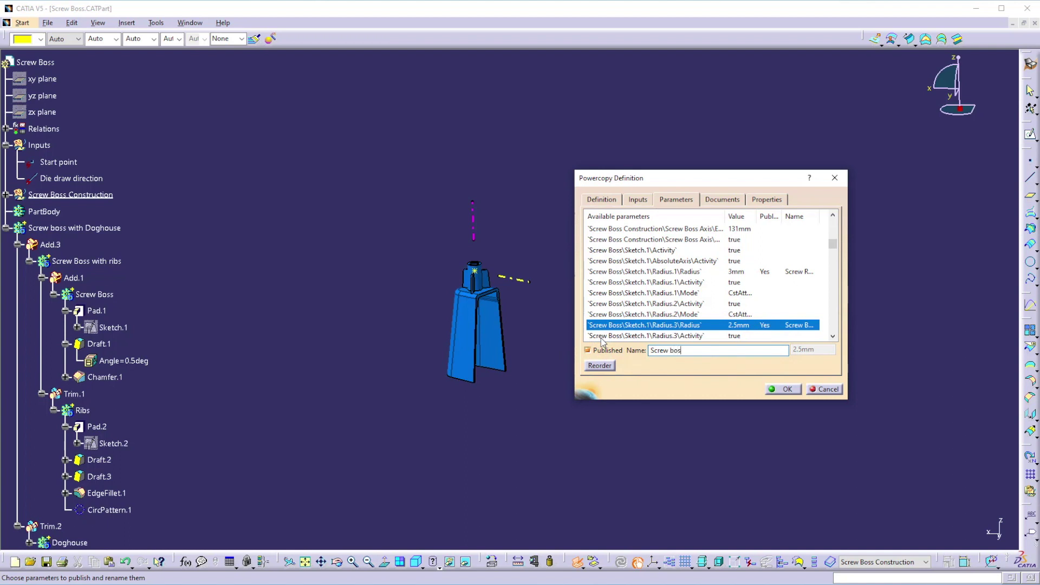
{"action": "type", "text": "s Inner radius"}
Step: Publish the Ribs CircPattern.1 AngularNumber parameter in the PowerCopy under the name "Number of Ribs"
{"action": "scroll", "coordinate": [669, 275], "scroll_direction": "down", "scroll_amount": 2}
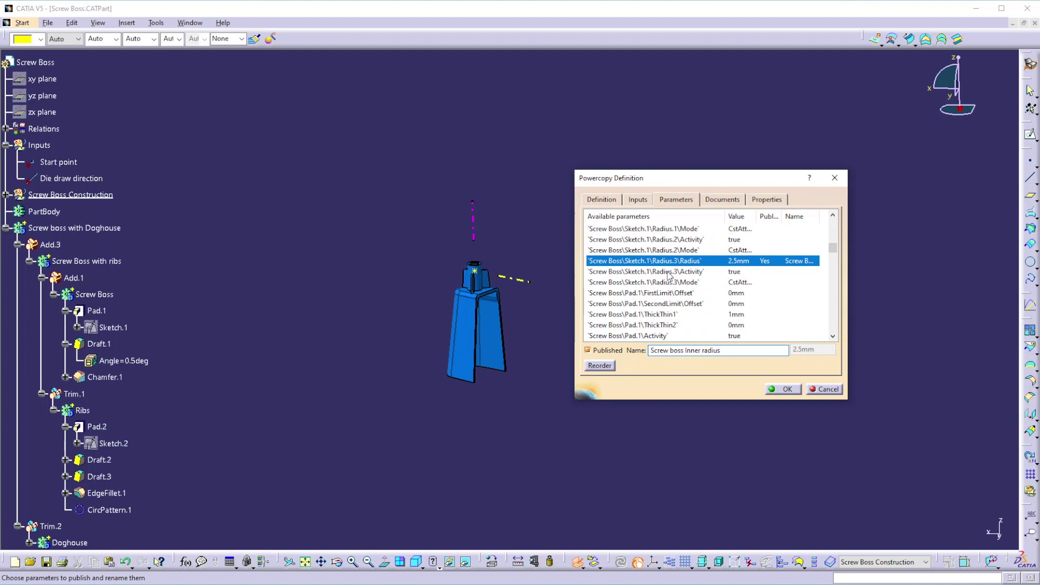
{"action": "scroll", "coordinate": [609, 311], "scroll_direction": "down", "scroll_amount": 6}
{"action": "scroll", "coordinate": [603, 328], "scroll_direction": "down", "scroll_amount": 3}
{"action": "scroll", "coordinate": [603, 328], "scroll_direction": "down", "scroll_amount": 4}
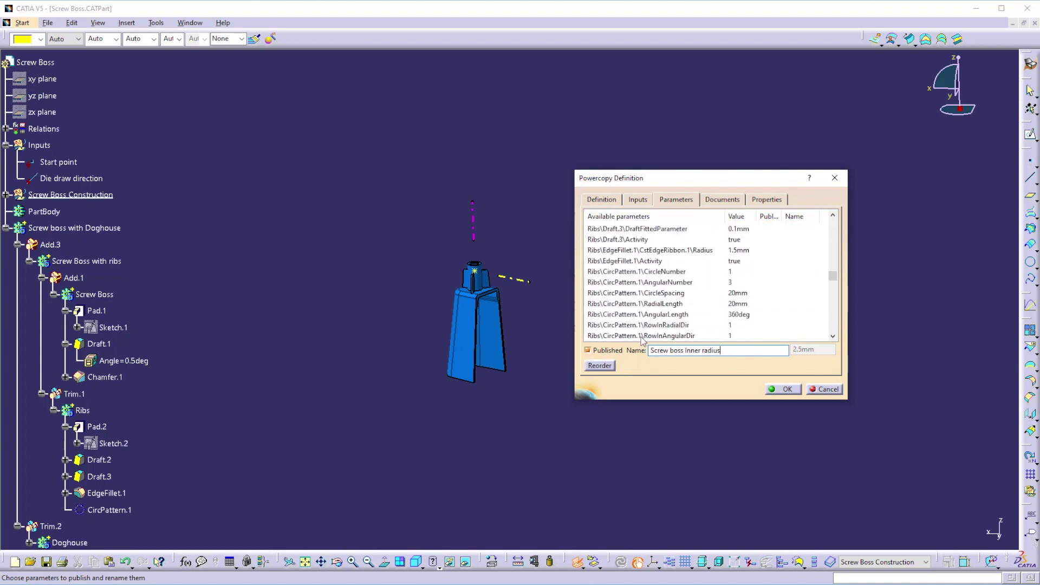
{"action": "left_click", "coordinate": [623, 283]}
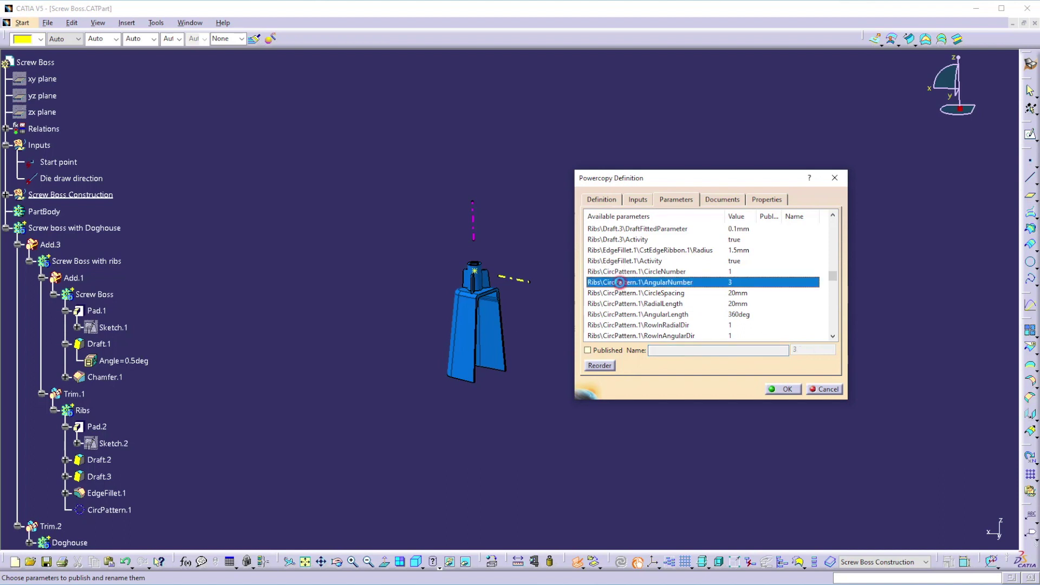
{"action": "left_click", "coordinate": [587, 350]}
{"action": "left_click_drag", "start_coordinate": [761, 351], "coordinate": [638, 346]}
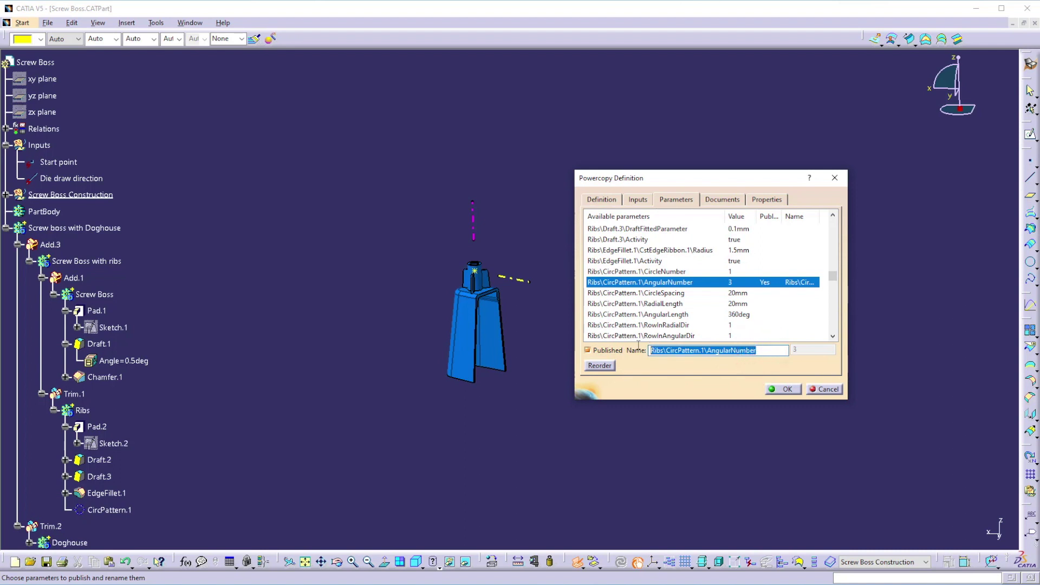
{"action": "type", "text": "Number f"}
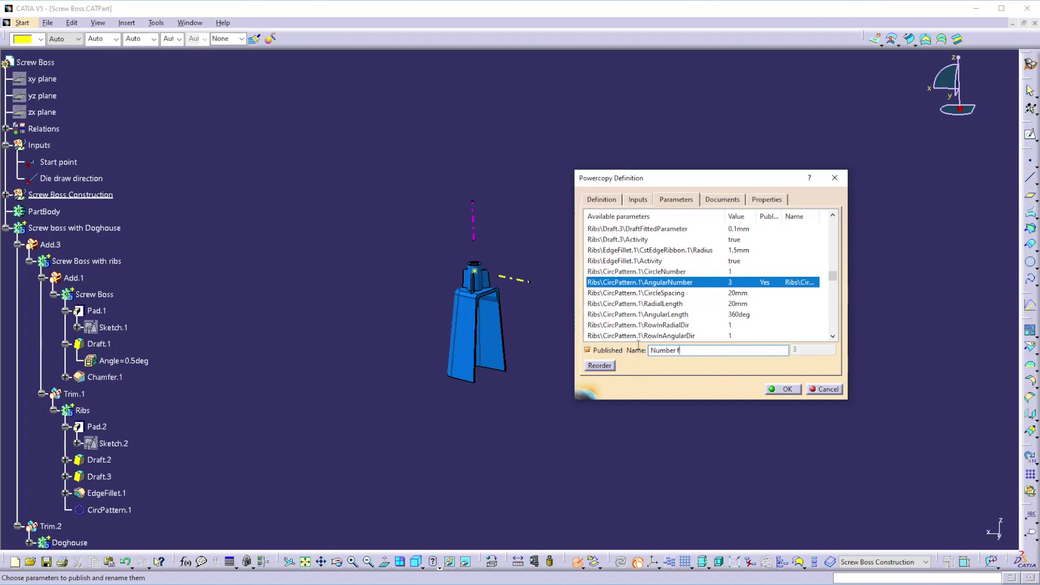
{"action": "type", "text": "er o f"}
{"action": "key", "text": "BackSpace"}
{"action": "key", "text": "BackSpace"}
{"action": "key", "text": "BackSpace"}
{"action": "key", "text": "BackSpace"}
{"action": "type", "text": "f Ribs"}
Step: Assign the PowerCopy a different icon from the icon choices and grab the current screen as its preview
{"action": "left_click", "coordinate": [721, 202]}
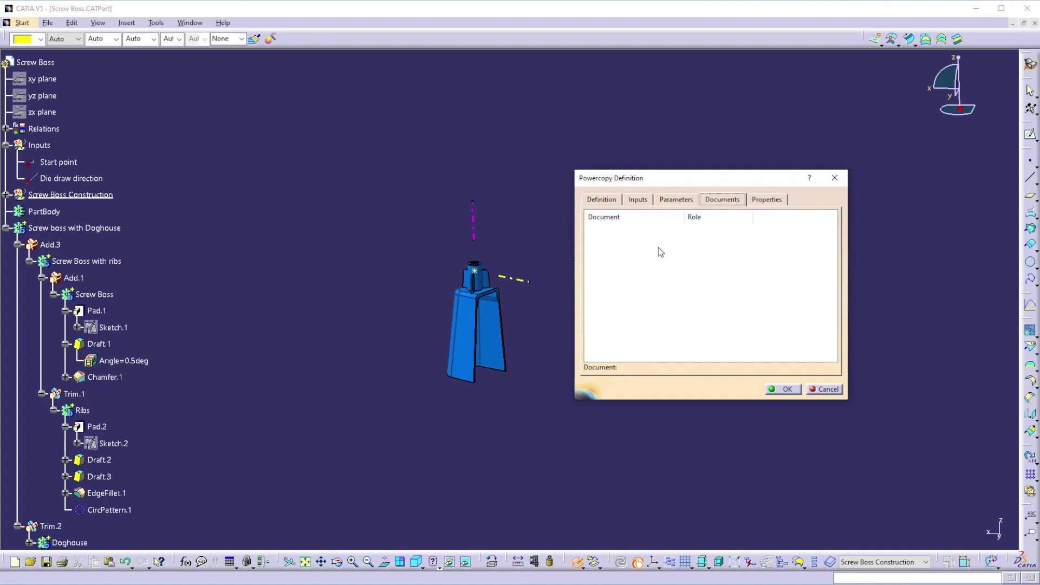
{"action": "left_click", "coordinate": [762, 200]}
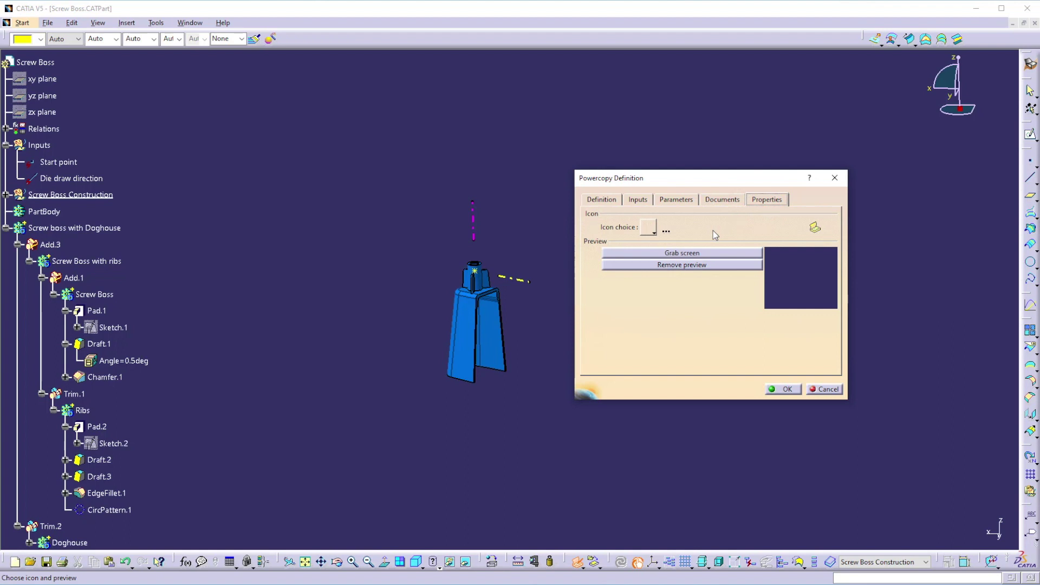
{"action": "left_click", "coordinate": [652, 227]}
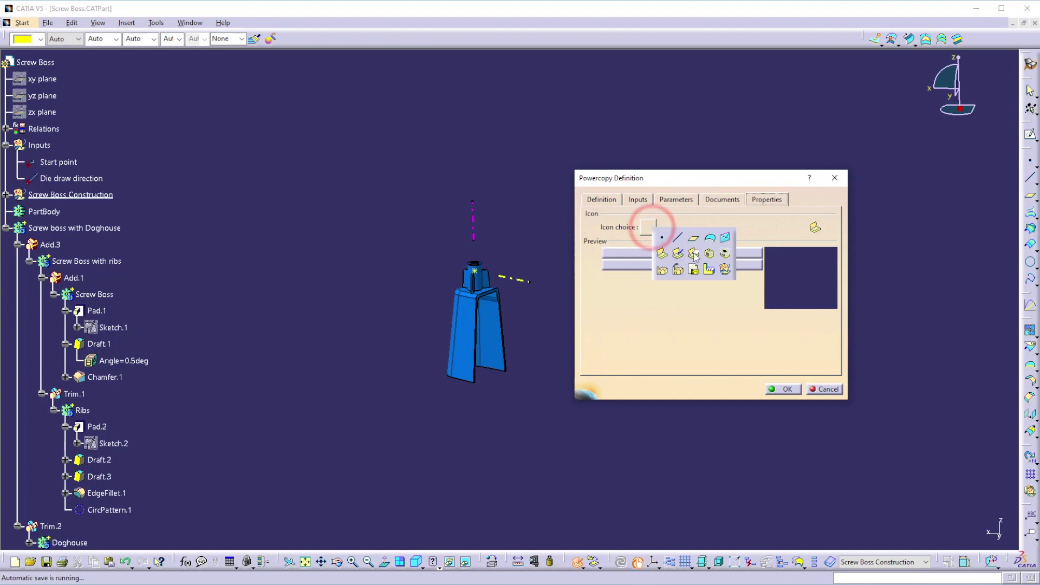
{"action": "left_click", "coordinate": [727, 253]}
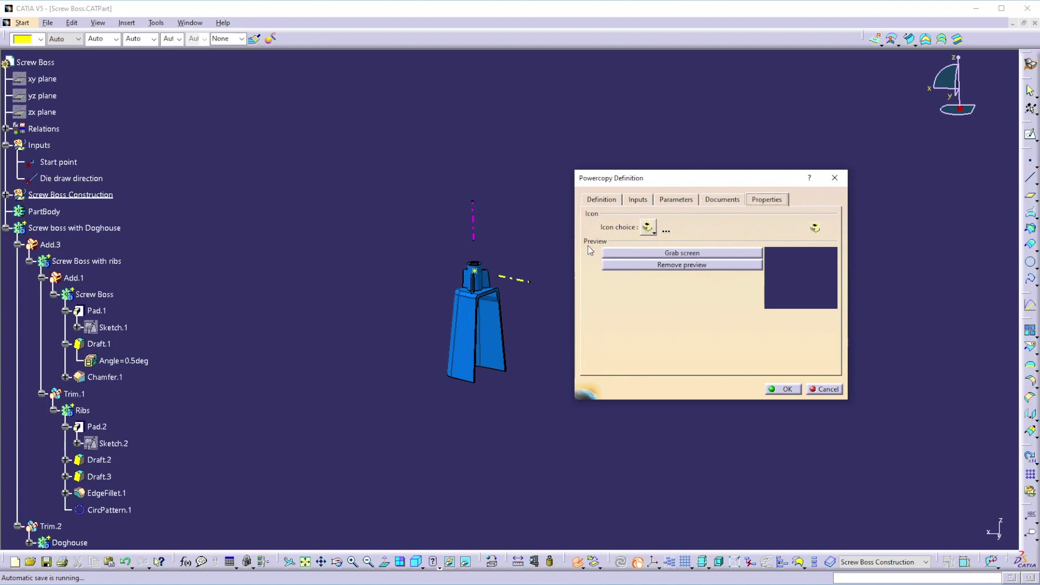
{"action": "left_click", "coordinate": [651, 253]}
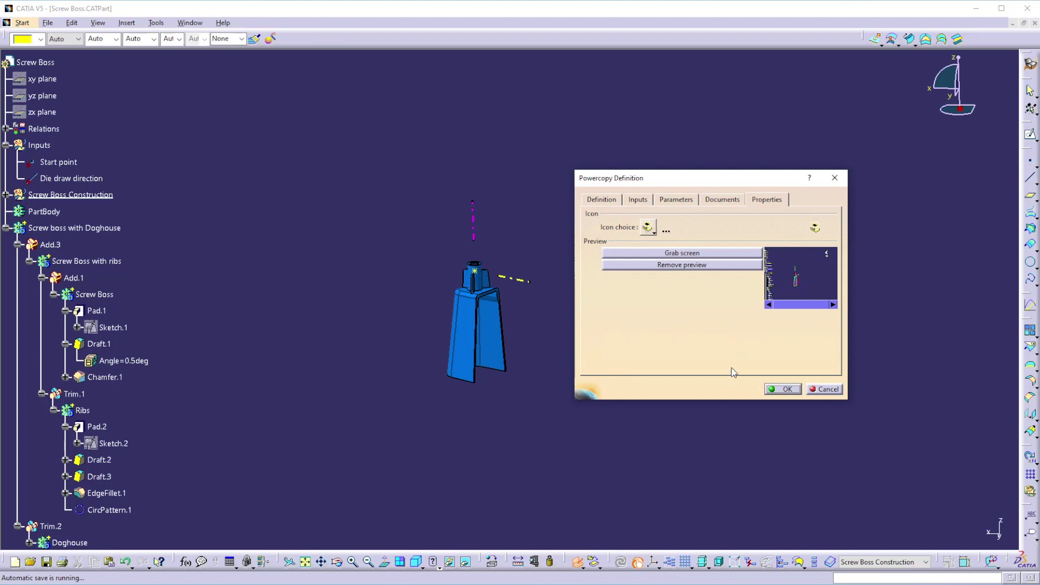
Step: Review the PowerCopy's definition, inputs, parameters, documents and properties, and finish creating it
{"action": "left_click", "coordinate": [602, 200]}
{"action": "left_click", "coordinate": [635, 201]}
{"action": "left_click", "coordinate": [677, 200]}
{"action": "left_click", "coordinate": [721, 200]}
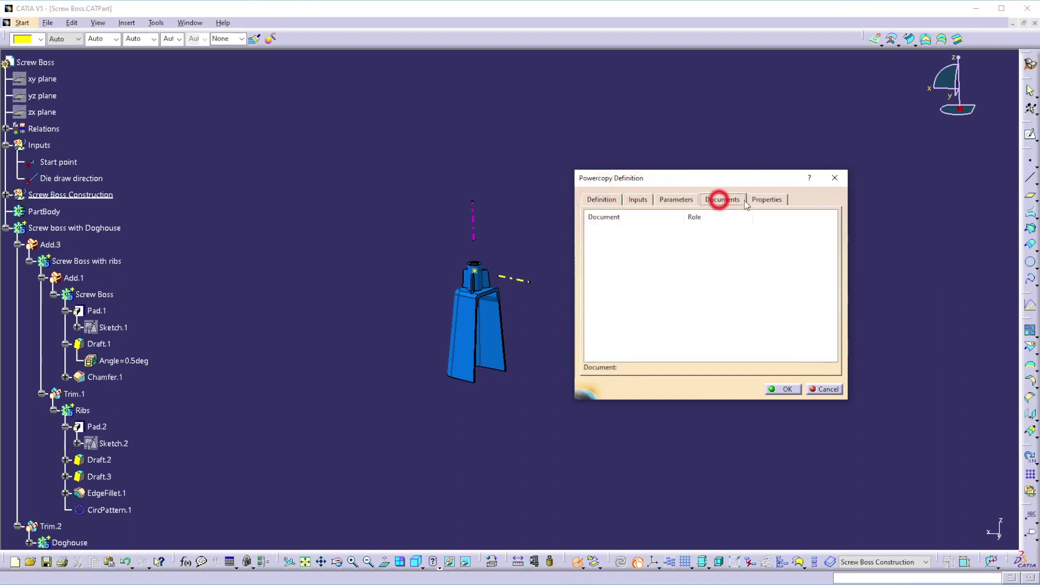
{"action": "left_click", "coordinate": [766, 200]}
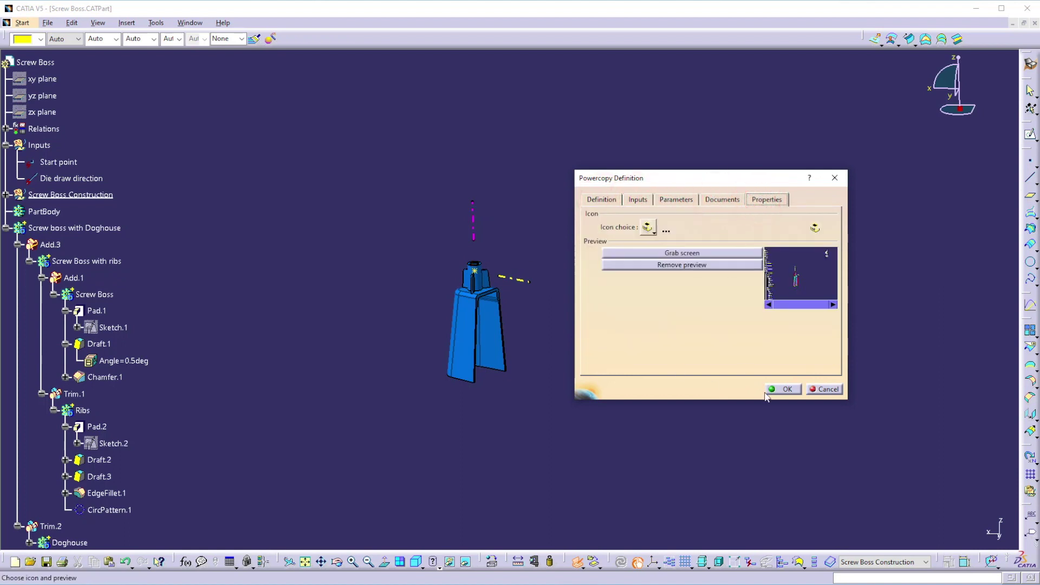
{"action": "left_click", "coordinate": [785, 390]}
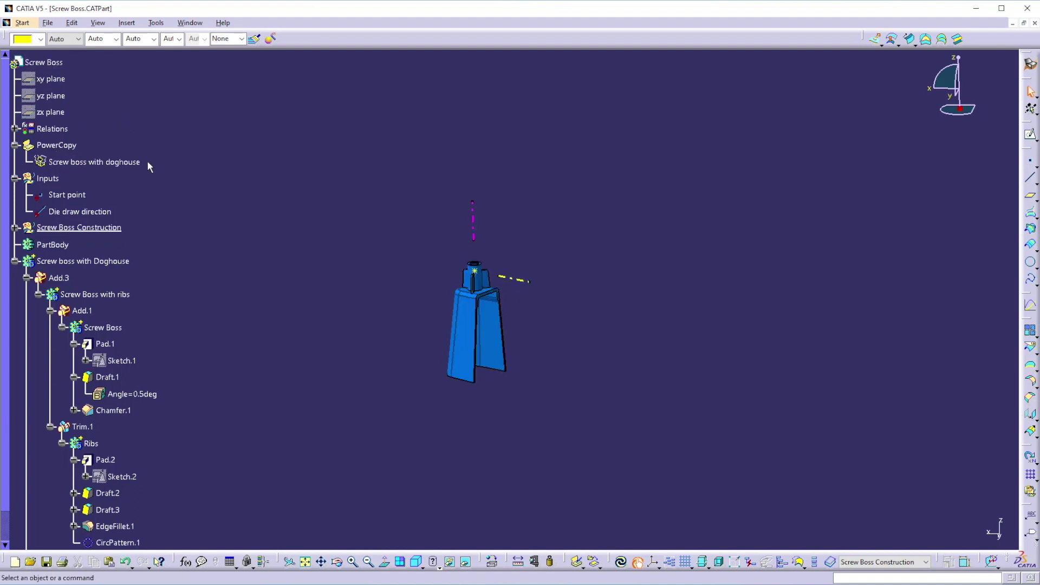
Step: Collapse the Add.3 branch's contents in the tree and colour the Screw Boss with ribs body dark green
{"action": "left_click", "coordinate": [14, 262]}
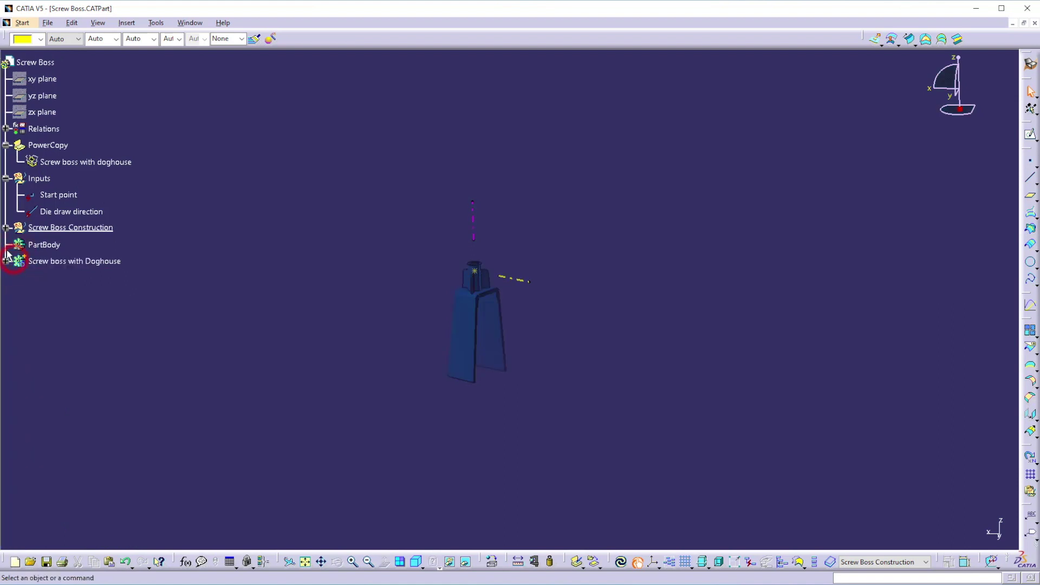
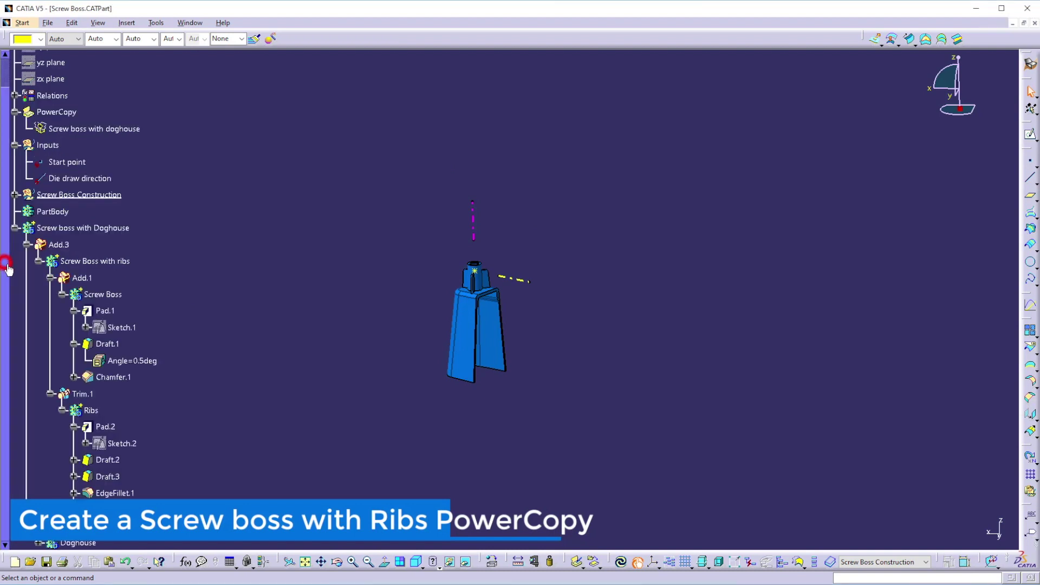
{"action": "left_click", "coordinate": [36, 261]}
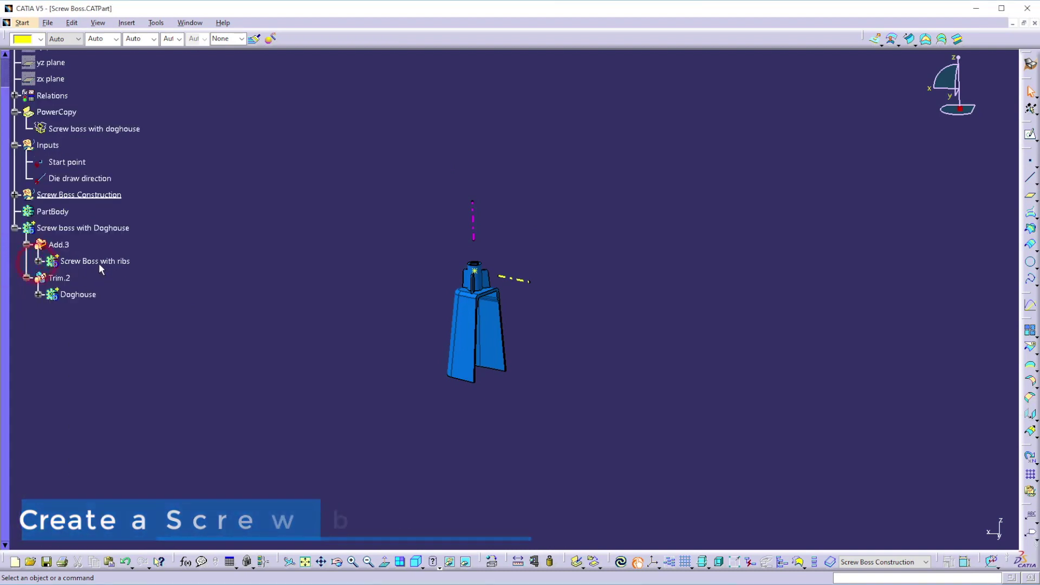
{"action": "left_click", "coordinate": [98, 262]}
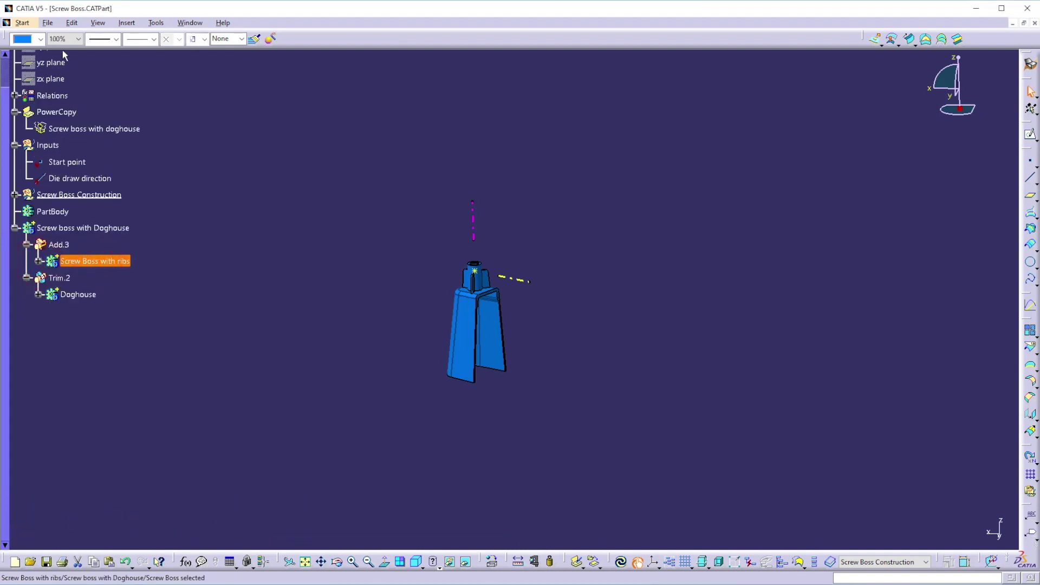
{"action": "left_click", "coordinate": [40, 39]}
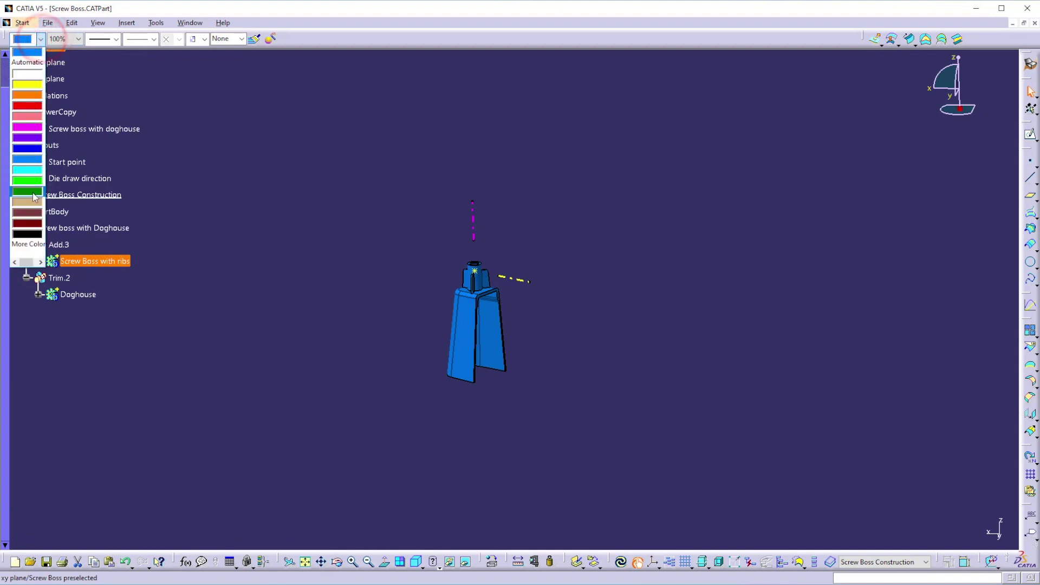
{"action": "left_click", "coordinate": [27, 192]}
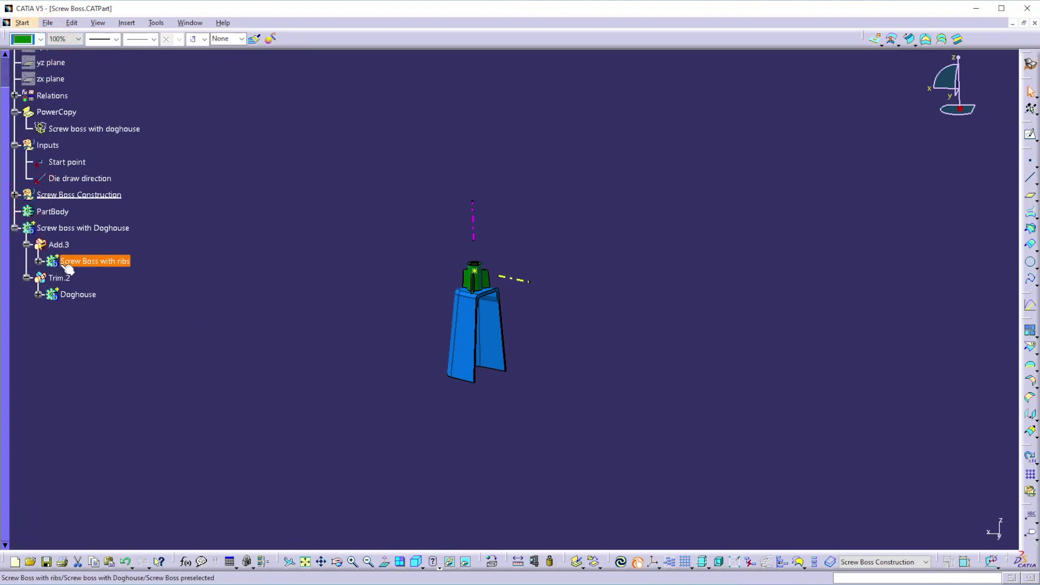
{"action": "left_click", "coordinate": [220, 314]}
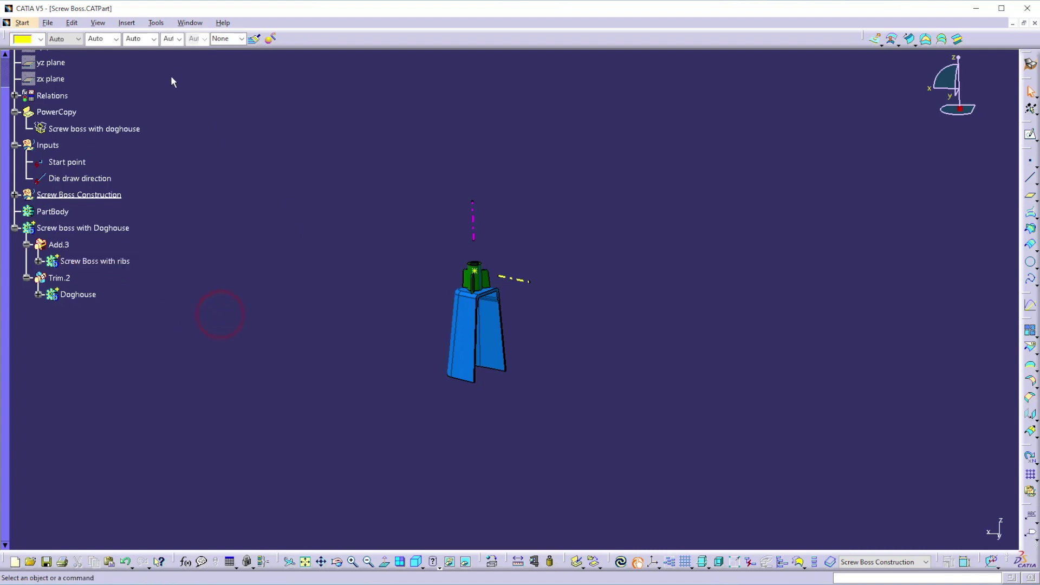
Step: Start a new PowerCopy and name it "Screwboss with ribs"
{"action": "left_click", "coordinate": [127, 23]}
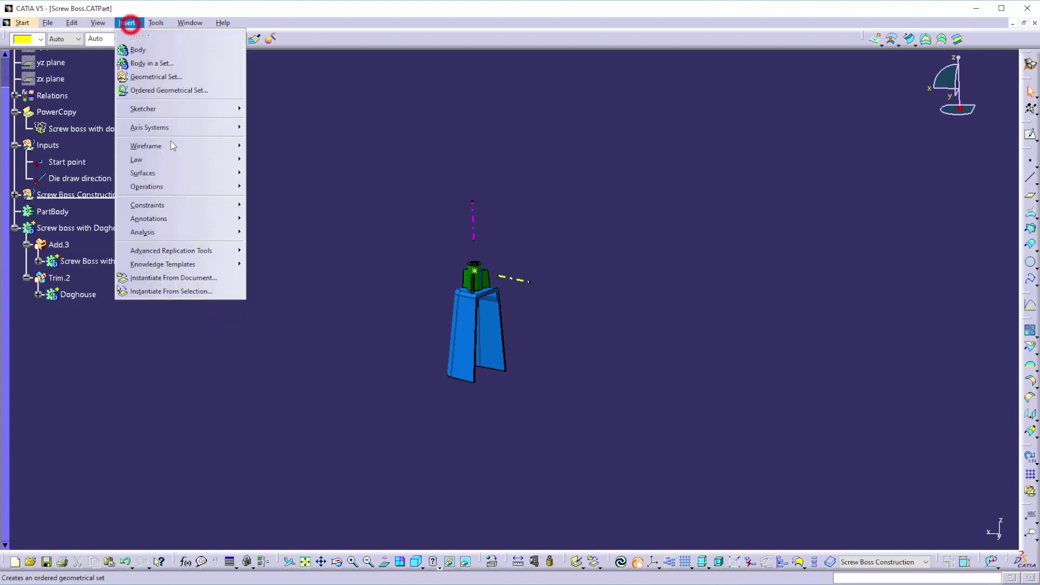
{"action": "left_click", "coordinate": [207, 265]}
{"action": "left_click", "coordinate": [290, 266]}
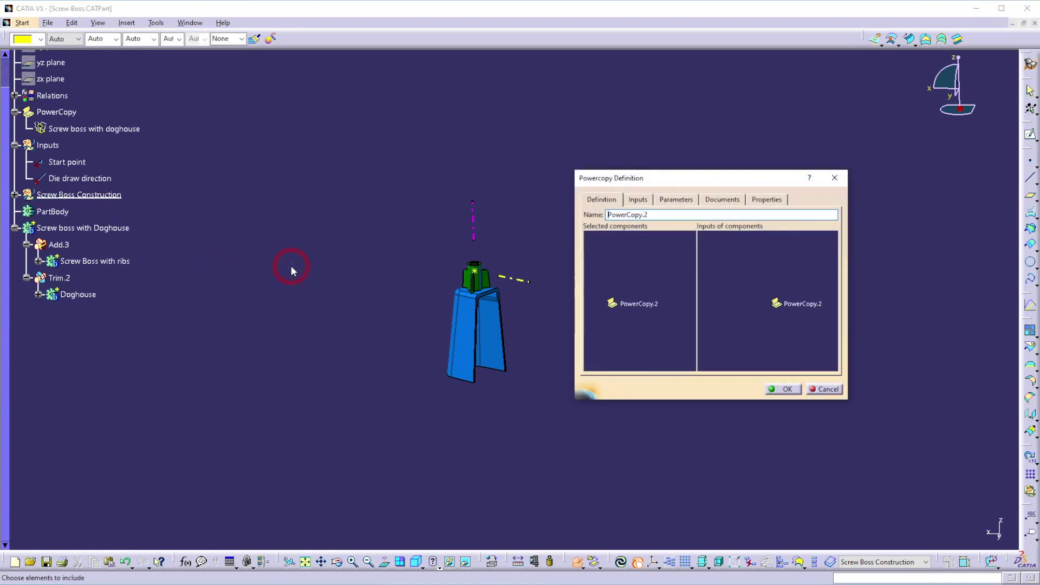
{"action": "double_click", "coordinate": [656, 213]}
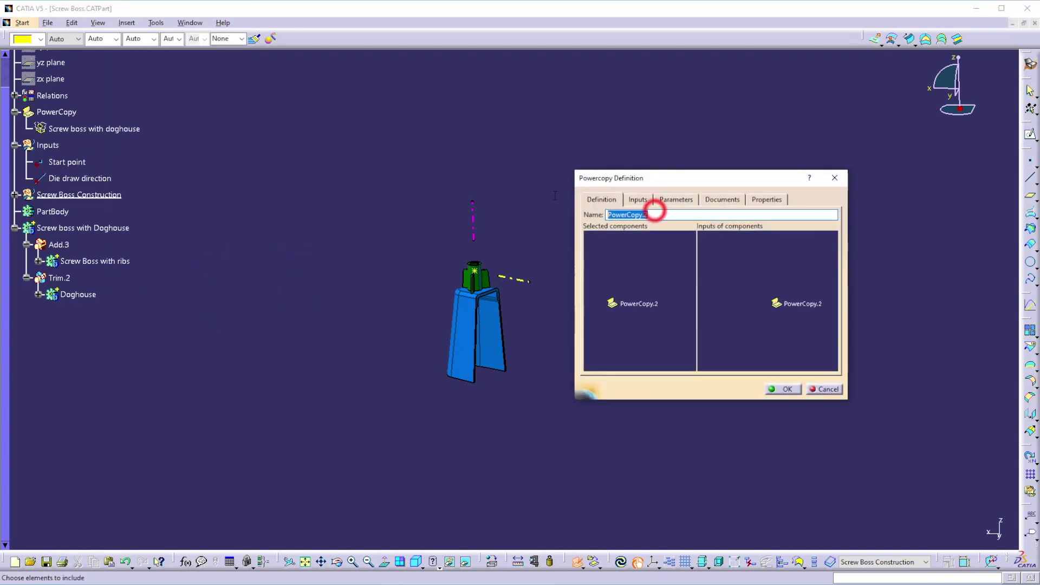
{"action": "type", "text": "Screwboss with ribs"}
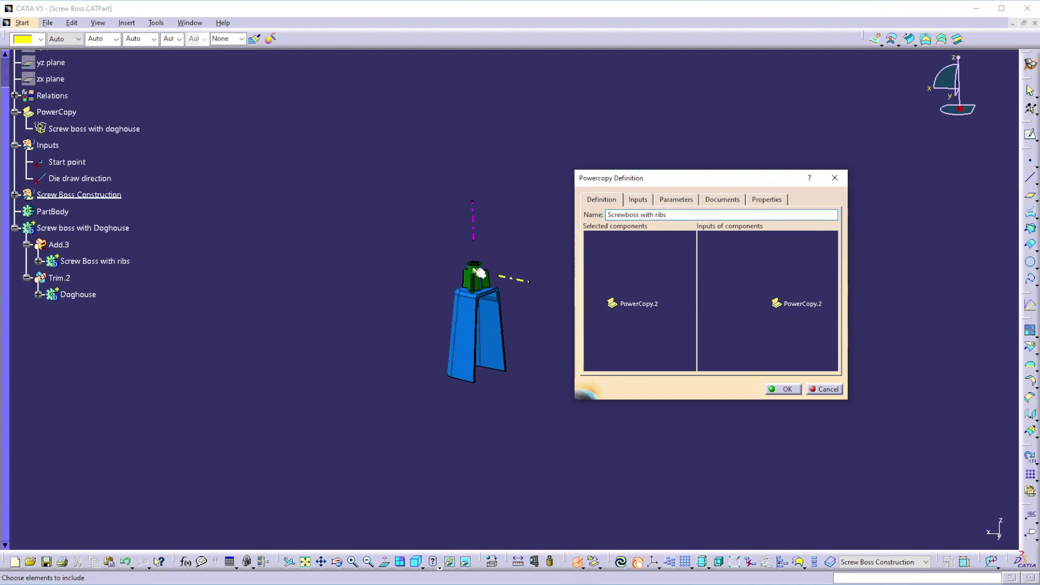
Step: Add the Screw Boss with ribs body to the PowerCopy, plus its Screw Boss Axis, LWR Limit and Preload inputs as components
{"action": "left_click", "coordinate": [121, 262]}
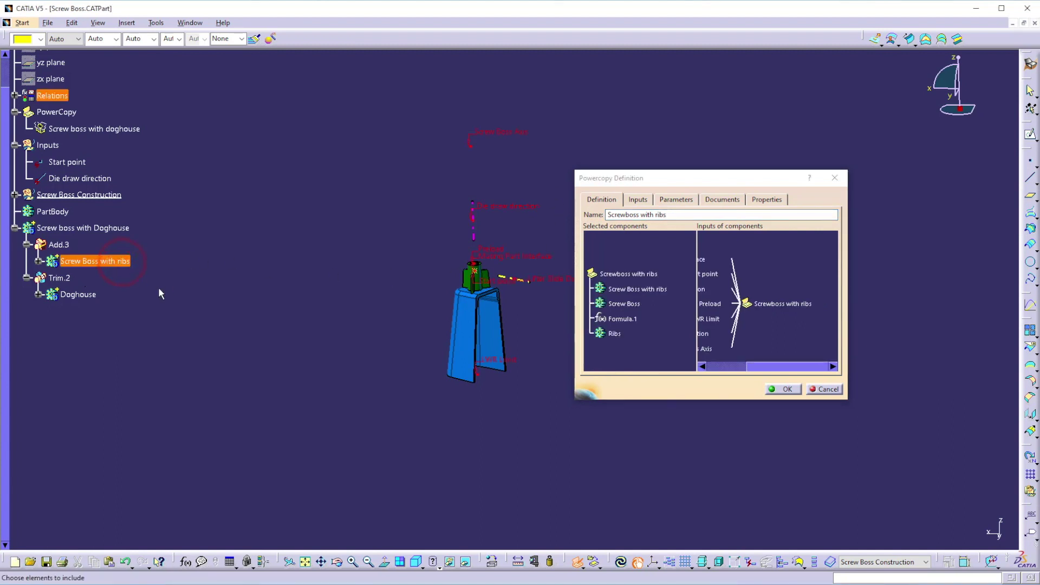
{"action": "left_click_drag", "start_coordinate": [813, 366], "coordinate": [774, 366]}
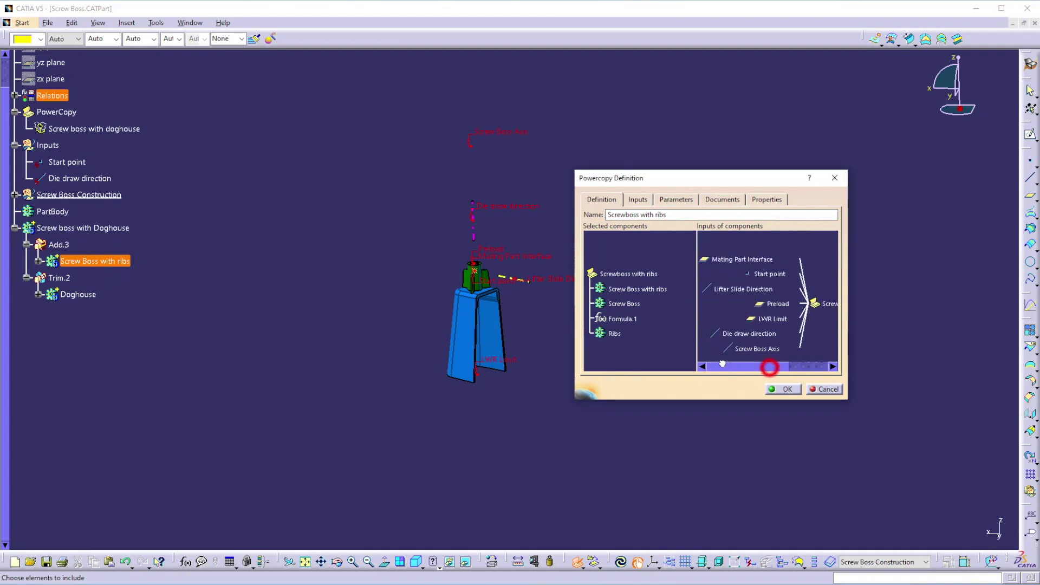
{"action": "left_click", "coordinate": [767, 349]}
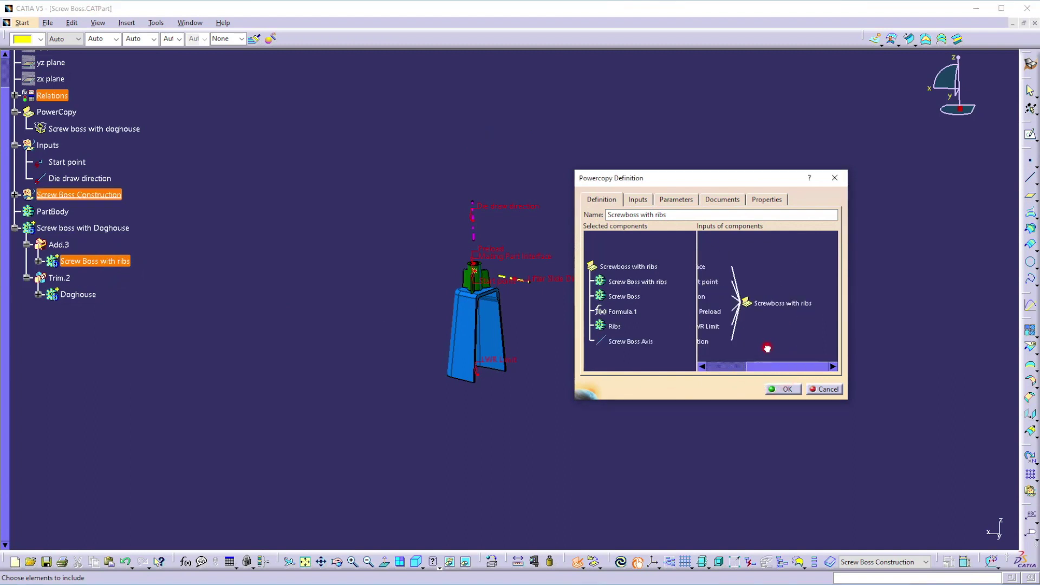
{"action": "scroll", "coordinate": [769, 355], "scroll_direction": "left", "scroll_amount": 3}
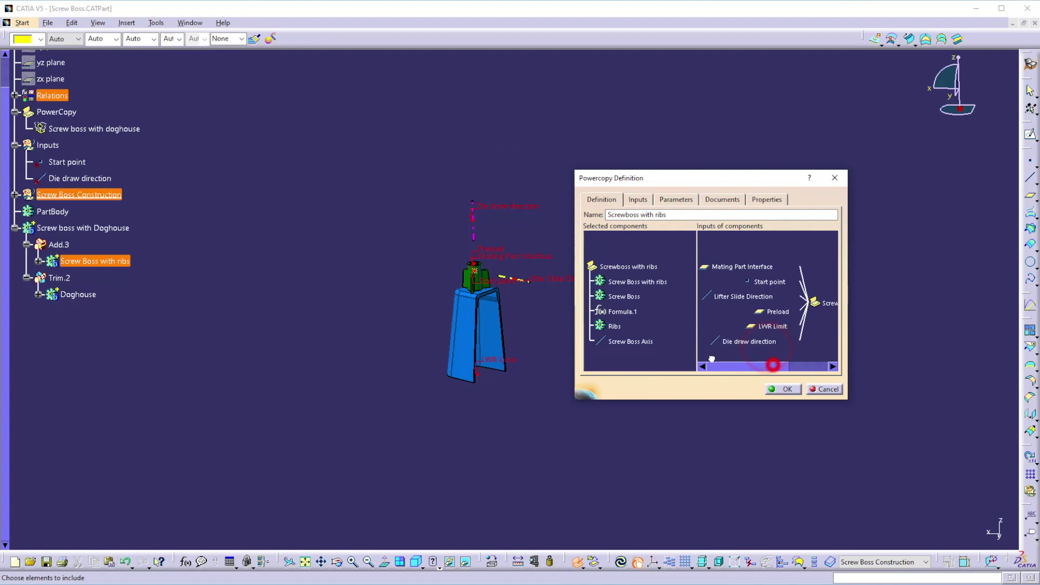
{"action": "left_click", "coordinate": [772, 330]}
{"action": "left_click", "coordinate": [769, 320]}
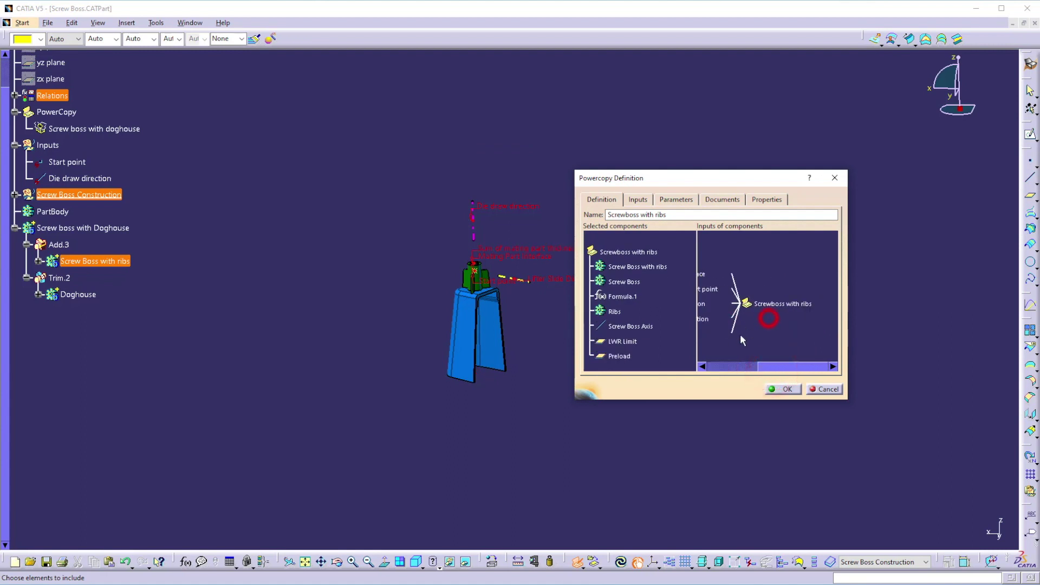
Step: Add Lifter Slide Direction, Plane.2, Feature Orientation, Line.2 and Point.2 to the PowerCopy's selected components
{"action": "left_click", "coordinate": [758, 366]}
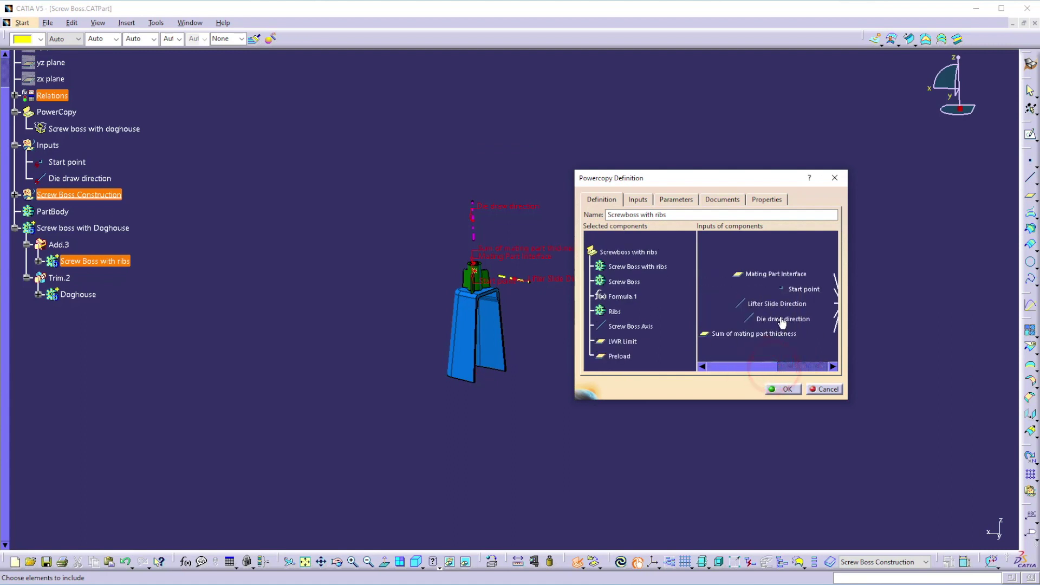
{"action": "left_click", "coordinate": [781, 305]}
{"action": "left_click", "coordinate": [714, 345]}
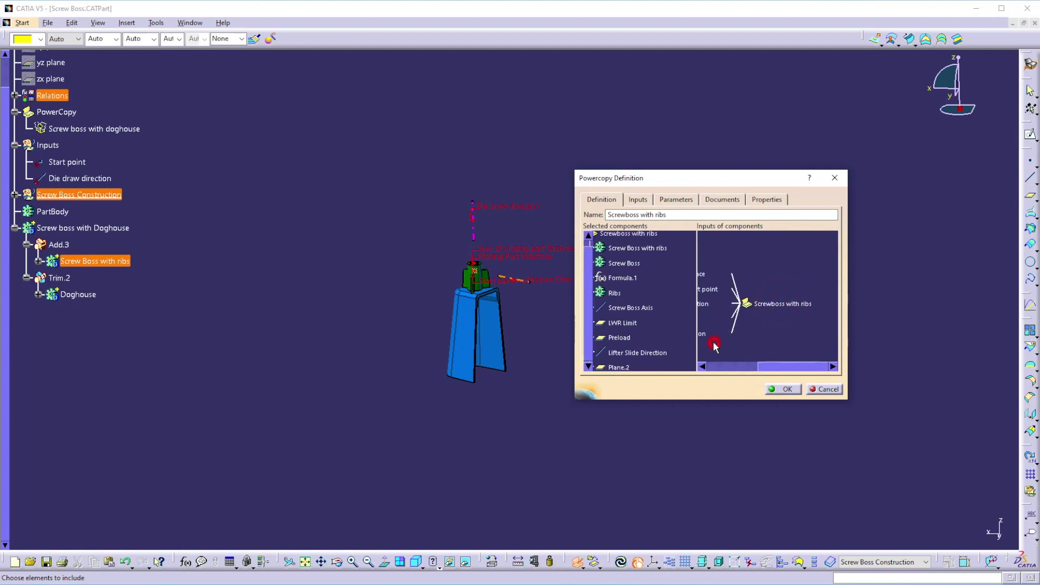
{"action": "left_click", "coordinate": [780, 366]}
{"action": "left_click", "coordinate": [777, 335]}
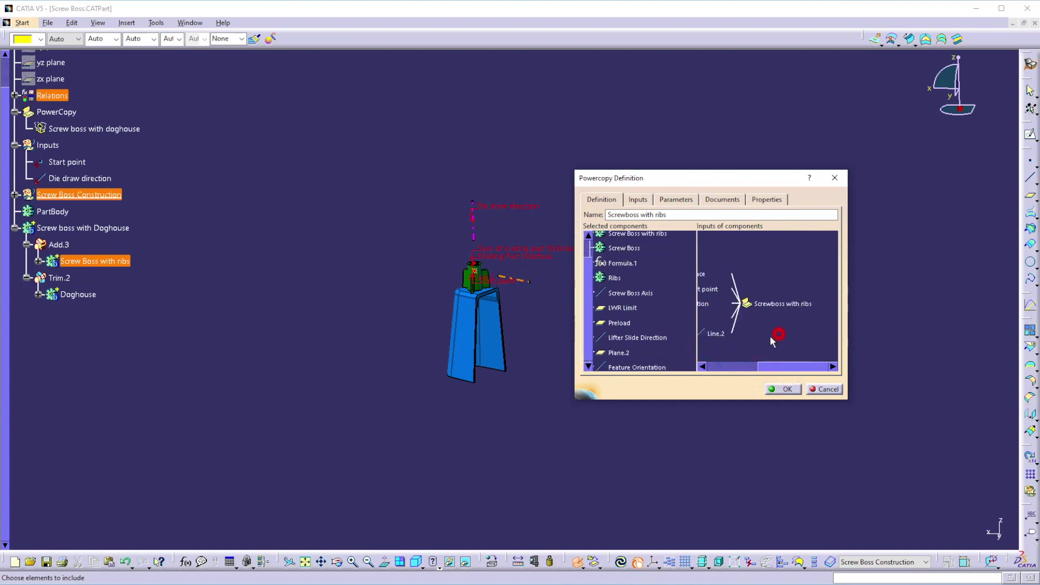
{"action": "left_click", "coordinate": [755, 367]}
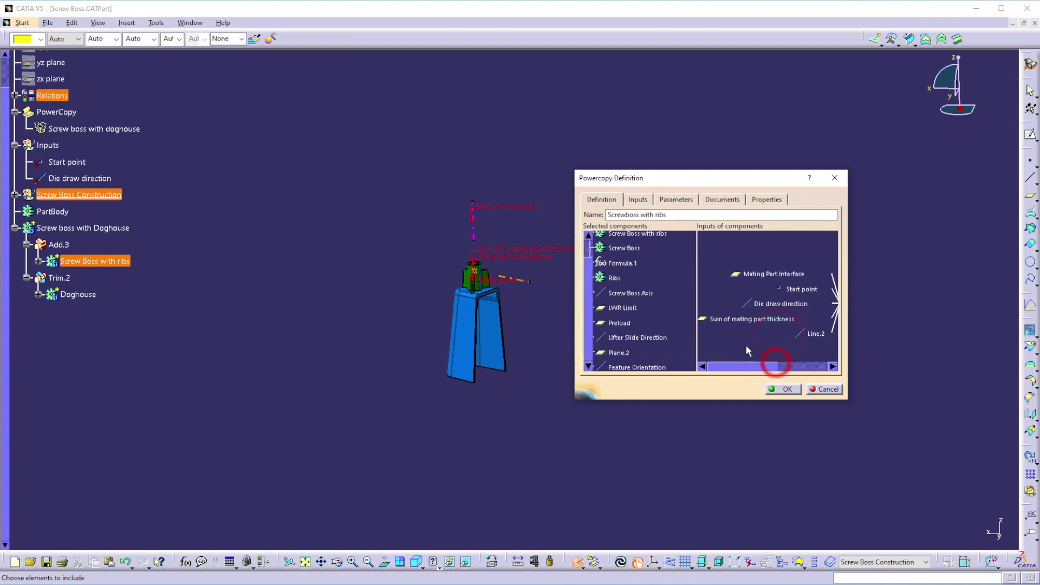
{"action": "left_click", "coordinate": [817, 334]}
{"action": "left_click", "coordinate": [785, 367]}
{"action": "left_click", "coordinate": [815, 335]}
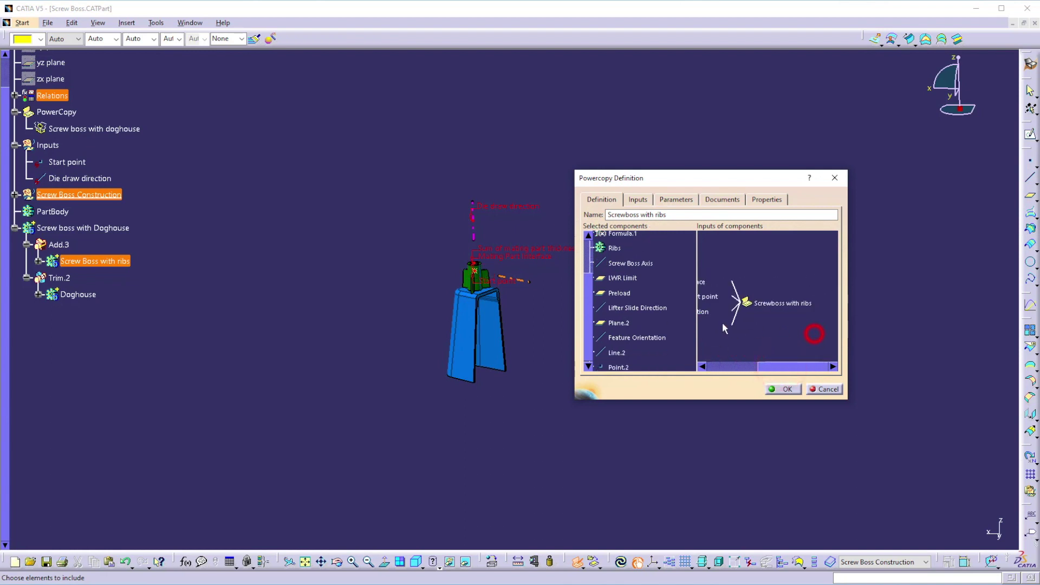
Step: Add Sum of mating part thickness and Mating Part Interface to the components, keeping only Start point and Die draw direction as inputs
{"action": "left_click", "coordinate": [784, 366]}
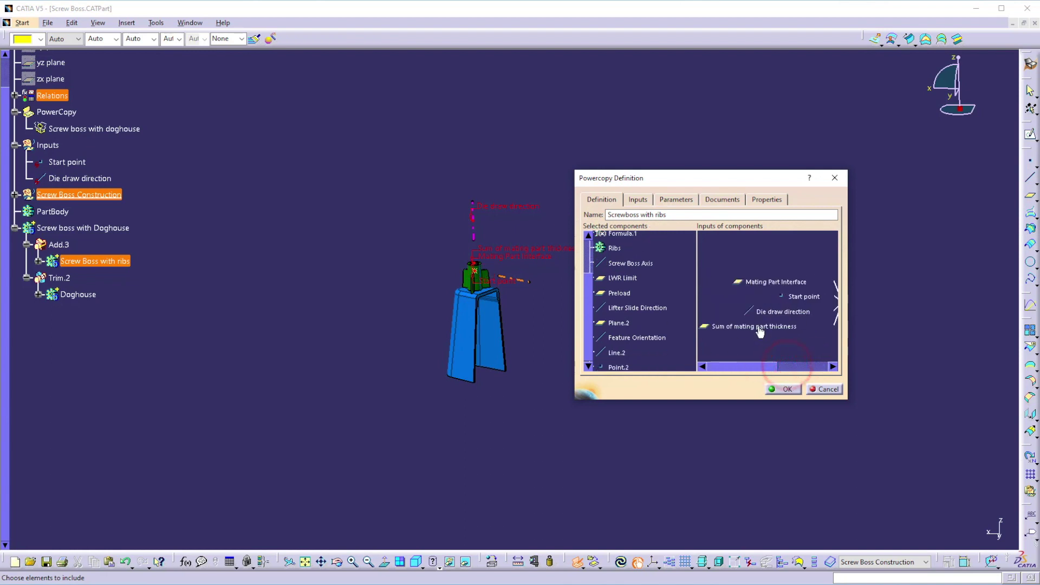
{"action": "left_click", "coordinate": [758, 327]}
{"action": "left_click", "coordinate": [774, 366]}
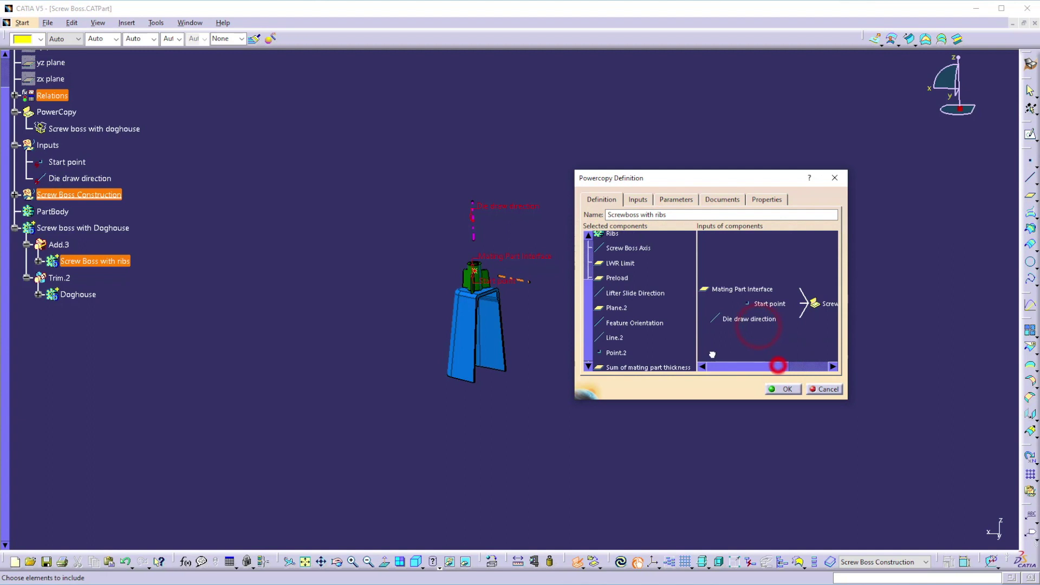
{"action": "left_click", "coordinate": [747, 288]}
{"action": "left_click_drag", "start_coordinate": [772, 366], "coordinate": [711, 364]}
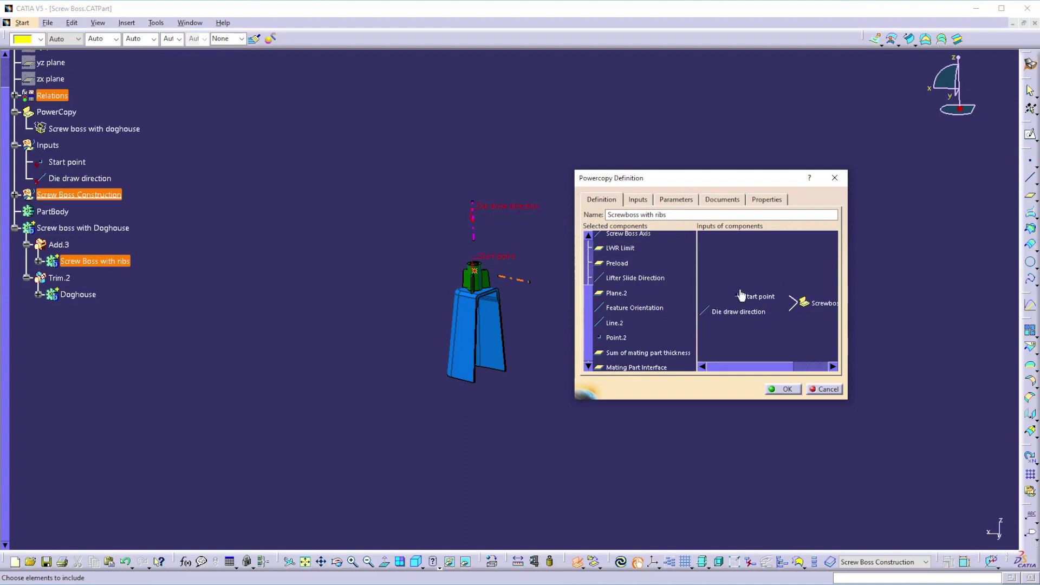
Step: Review the PowerCopy's Start point and Die draw direction inputs
{"action": "left_click", "coordinate": [638, 199]}
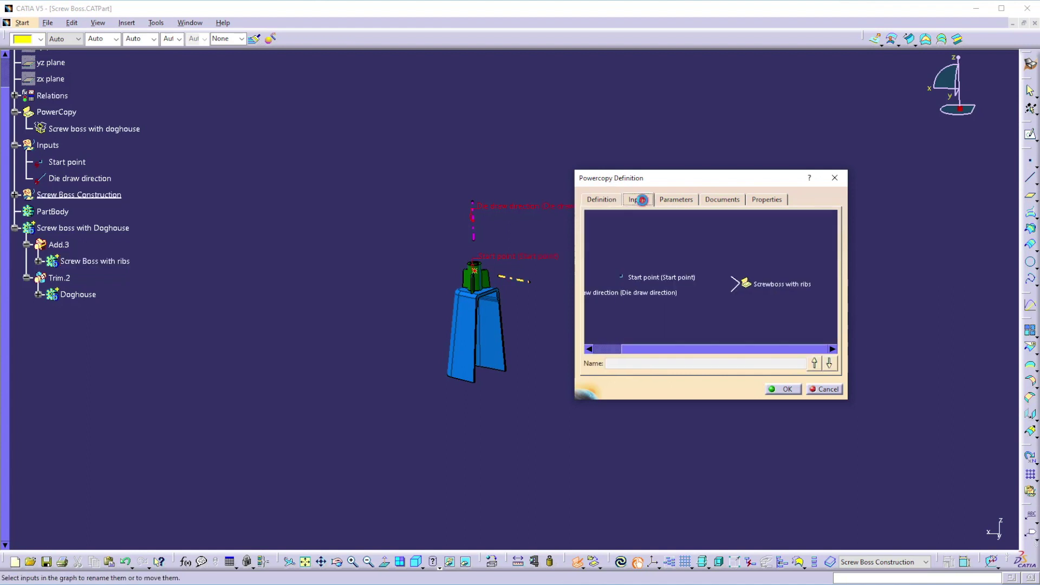
{"action": "left_click", "coordinate": [654, 277]}
{"action": "left_click", "coordinate": [650, 293]}
Step: Publish the Screw Boss Sketch.1 Radius.1 radius parameter under the name "Screw Radius"
{"action": "left_click", "coordinate": [676, 199]}
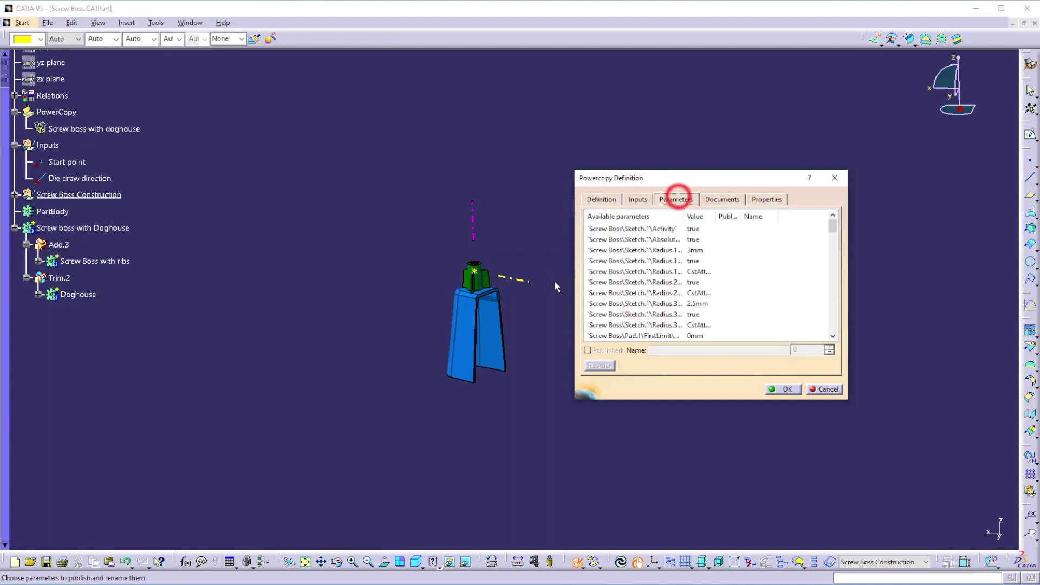
{"action": "scroll", "coordinate": [648, 299], "scroll_direction": "down", "scroll_amount": 2}
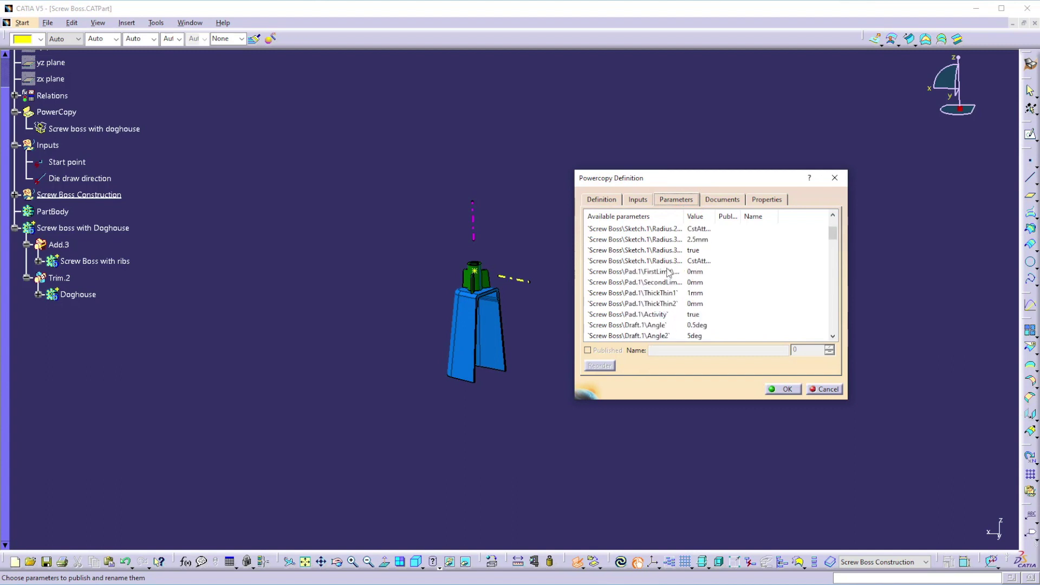
{"action": "scroll", "coordinate": [638, 271], "scroll_direction": "down", "scroll_amount": 4}
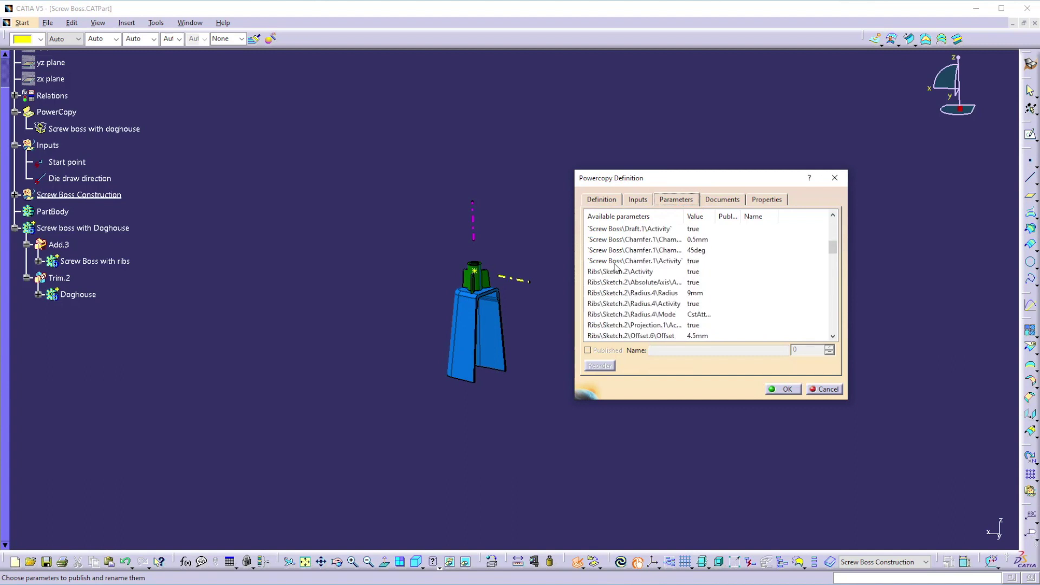
{"action": "scroll", "coordinate": [623, 266], "scroll_direction": "up", "scroll_amount": 4}
{"action": "scroll", "coordinate": [637, 268], "scroll_direction": "up", "scroll_amount": 2}
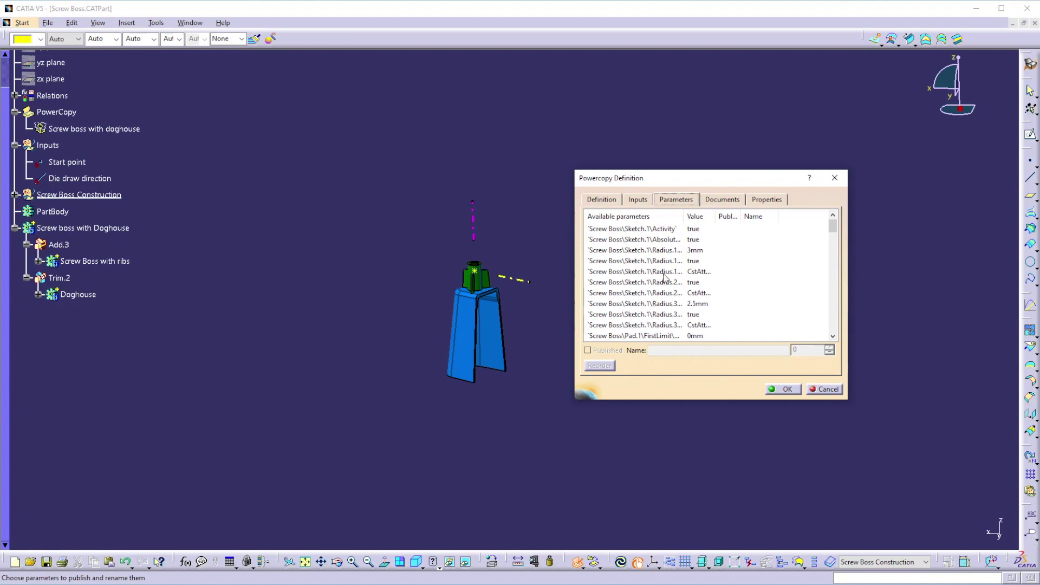
{"action": "left_click", "coordinate": [667, 250]}
{"action": "left_click", "coordinate": [589, 350]}
{"action": "left_click_drag", "start_coordinate": [771, 352], "coordinate": [649, 351]}
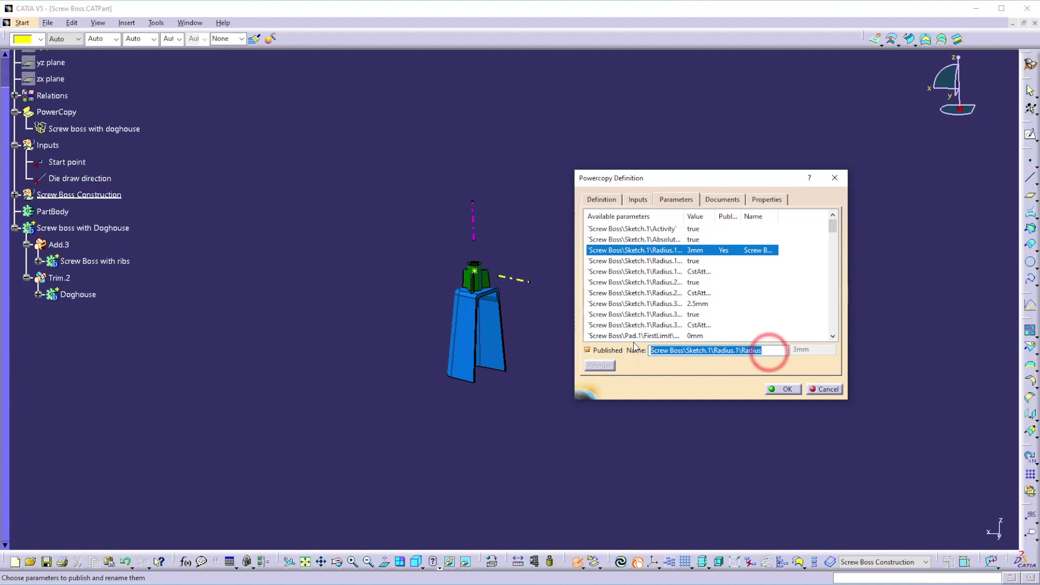
{"action": "type", "text": "Screw Ra"}
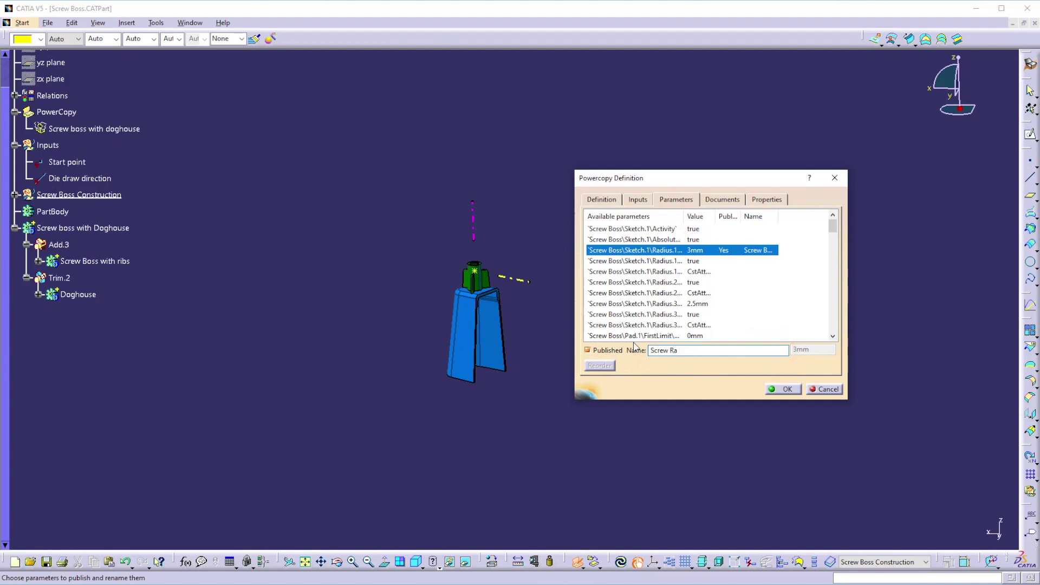
{"action": "type", "text": "dius"}
Step: Publish the Screw Boss Sketch.1 Radius.3 radius parameter as "Screw Boss Inner Radius"
{"action": "left_click", "coordinate": [655, 302]}
{"action": "left_click", "coordinate": [588, 350]}
{"action": "left_click", "coordinate": [773, 351]}
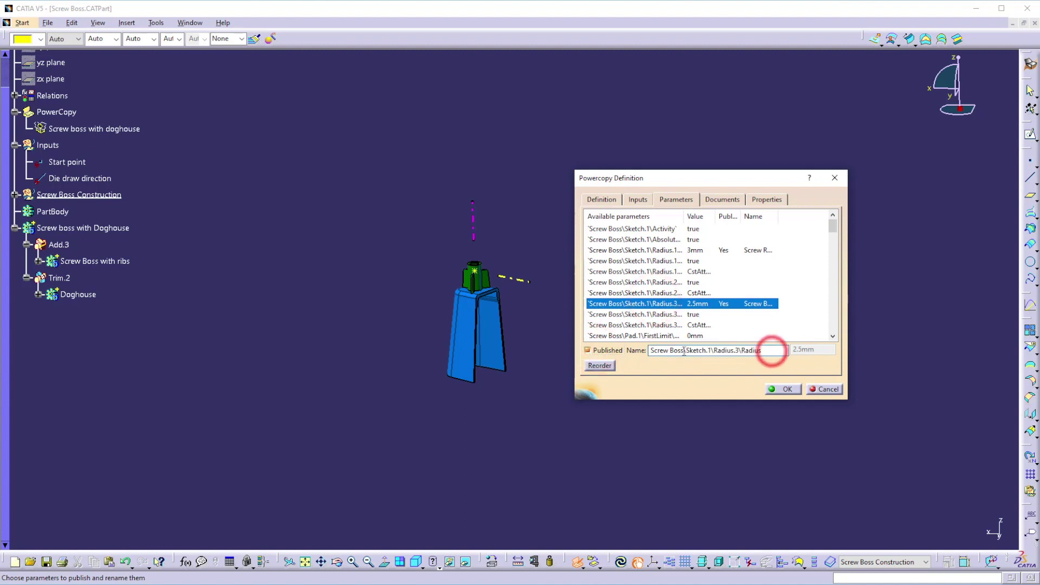
{"action": "left_click_drag", "start_coordinate": [772, 351], "coordinate": [652, 351]}
{"action": "type", "text": "Screw Boss In"}
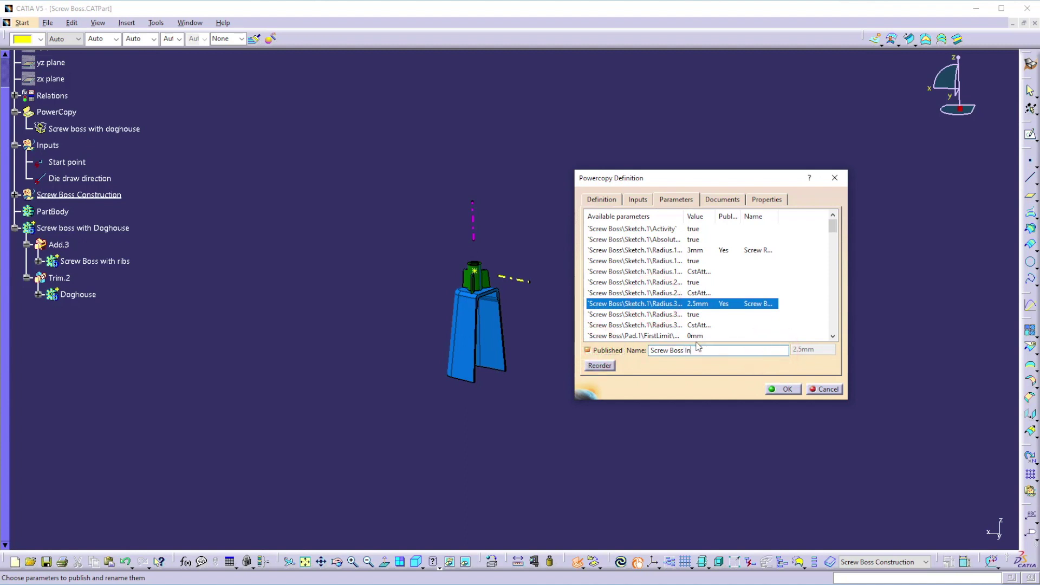
{"action": "type", "text": "ner Radius"}
Step: Publish the Ribs CircPattern.1 AngularNumber parameter under the name "No of ribs"
{"action": "scroll", "coordinate": [688, 332], "scroll_direction": "down", "scroll_amount": 6}
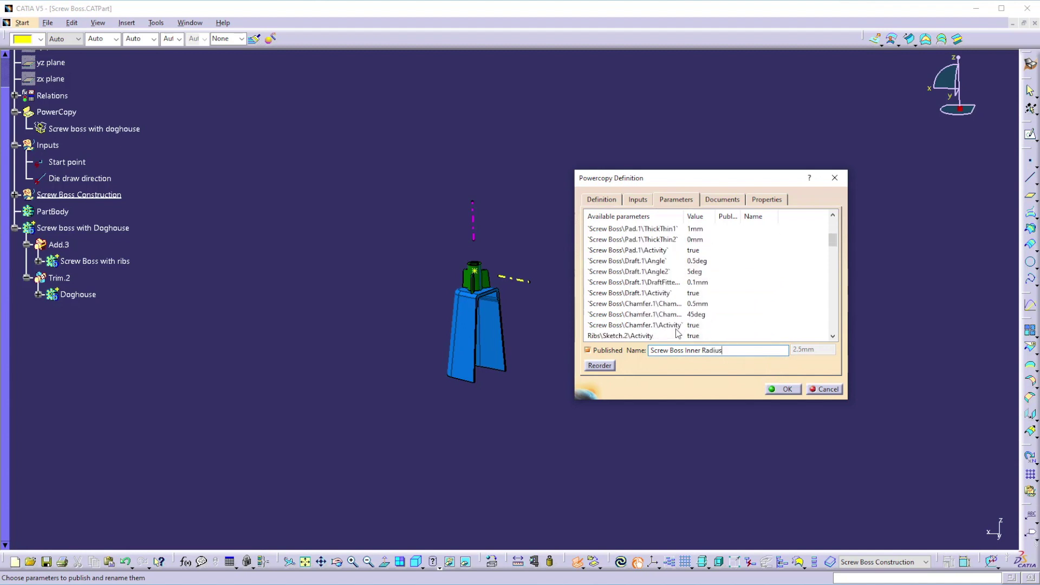
{"action": "scroll", "coordinate": [609, 310], "scroll_direction": "down", "scroll_amount": 2}
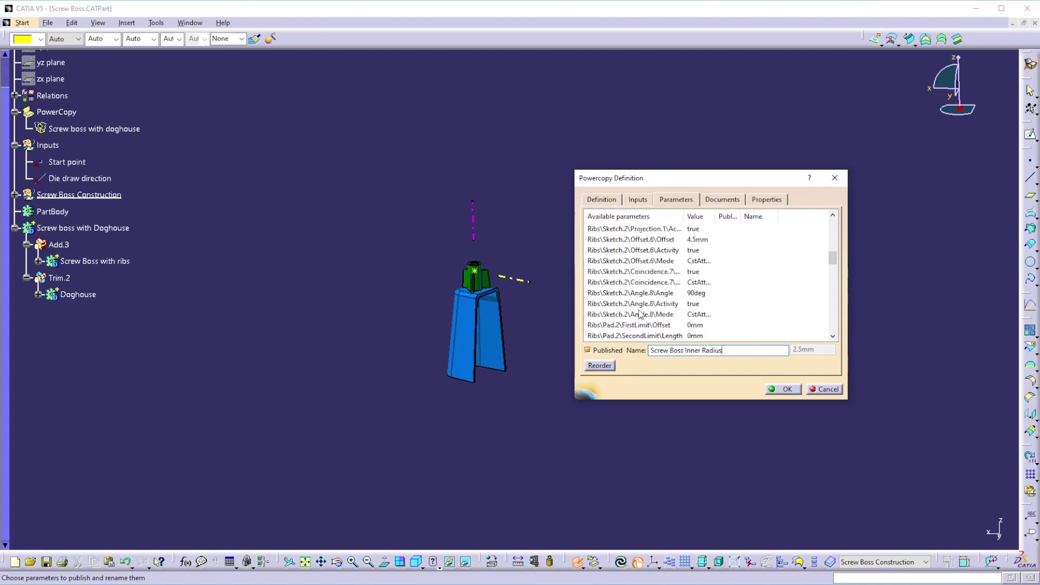
{"action": "scroll", "coordinate": [645, 309], "scroll_direction": "down", "scroll_amount": 4}
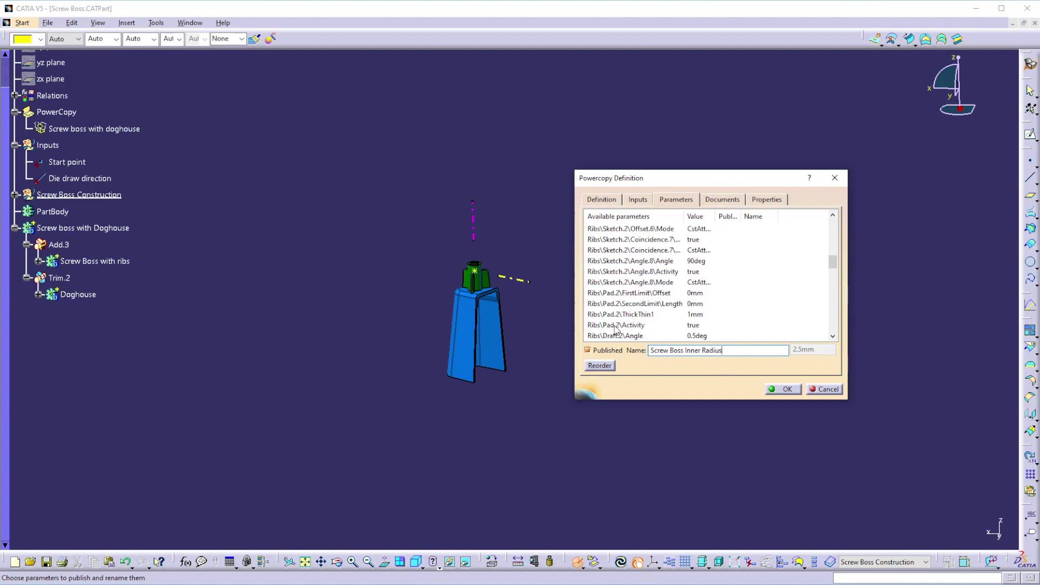
{"action": "scroll", "coordinate": [625, 328], "scroll_direction": "down", "scroll_amount": 1}
{"action": "left_click", "coordinate": [674, 293]}
{"action": "left_click", "coordinate": [604, 349]}
{"action": "left_click_drag", "start_coordinate": [699, 350], "coordinate": [767, 350]}
{"action": "double_click", "coordinate": [767, 350]}
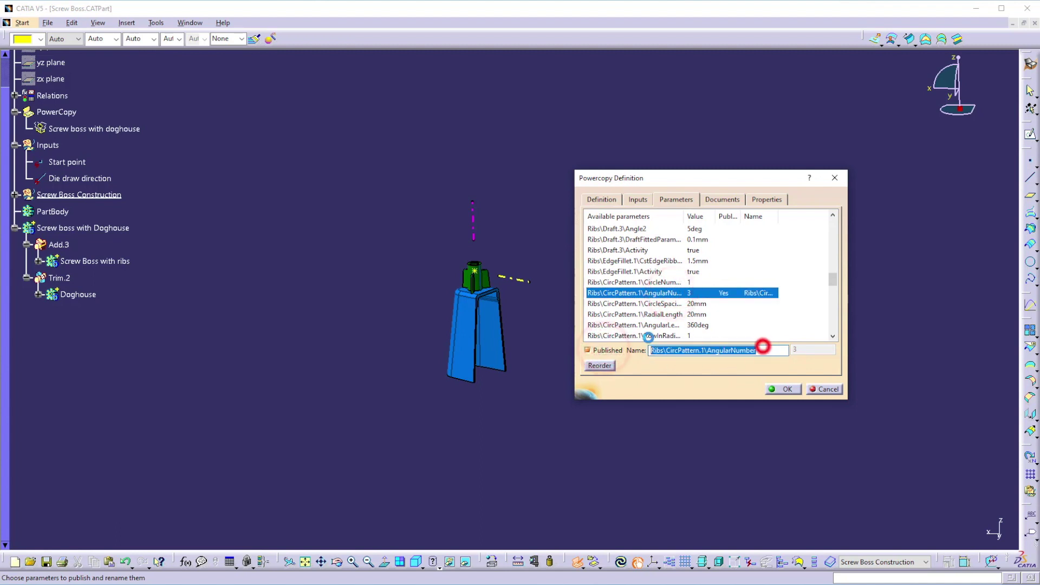
{"action": "type", "text": "No"}
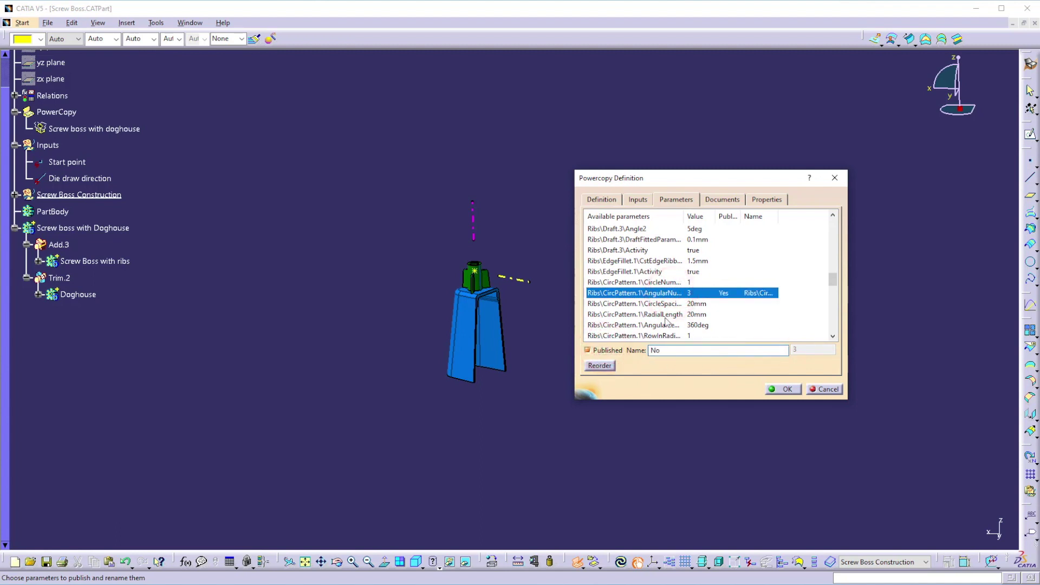
{"action": "type", "text": " of ribs"}
Step: Change the published rib count parameter's name to "Number of ribs"
{"action": "left_click", "coordinate": [660, 352]}
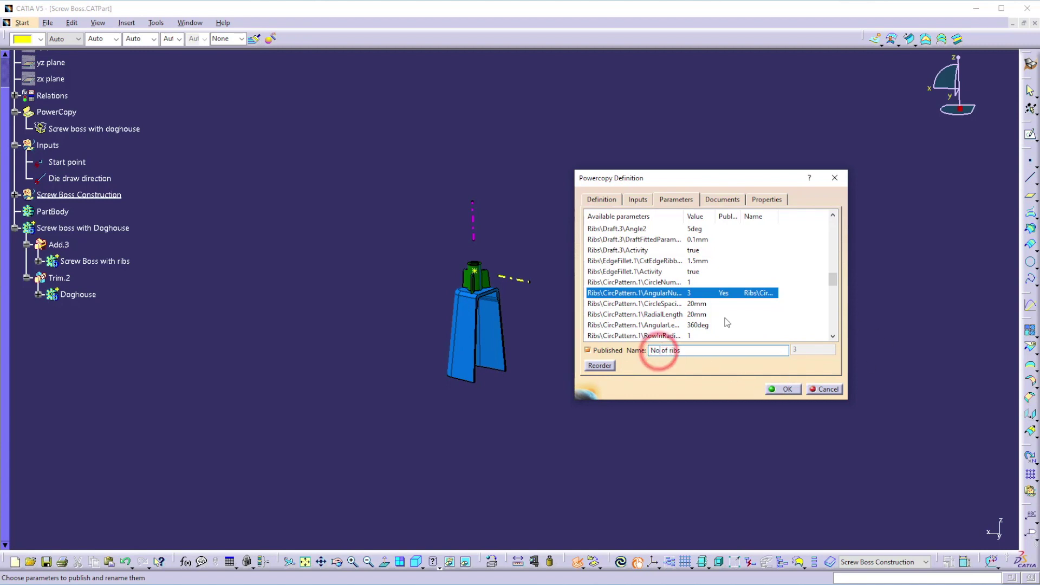
{"action": "key", "text": "BackSpace"}
{"action": "key", "text": "BackSpace"}
{"action": "type", "text": "Number"}
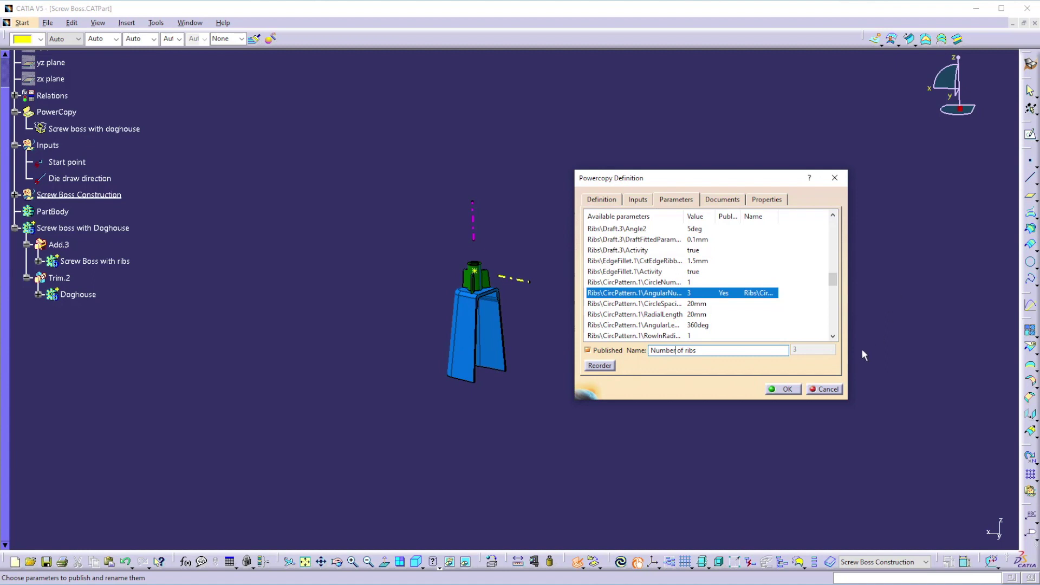
Step: Check the PowerCopy's documents, choose a different icon for it and finish creating it
{"action": "left_click", "coordinate": [725, 200]}
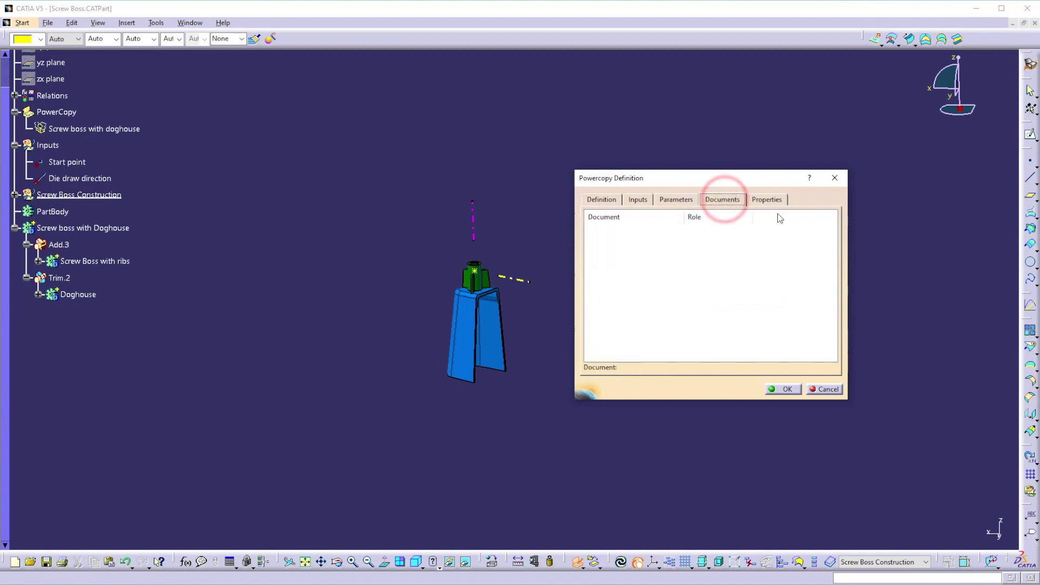
{"action": "left_click", "coordinate": [767, 200]}
{"action": "left_click", "coordinate": [653, 230]}
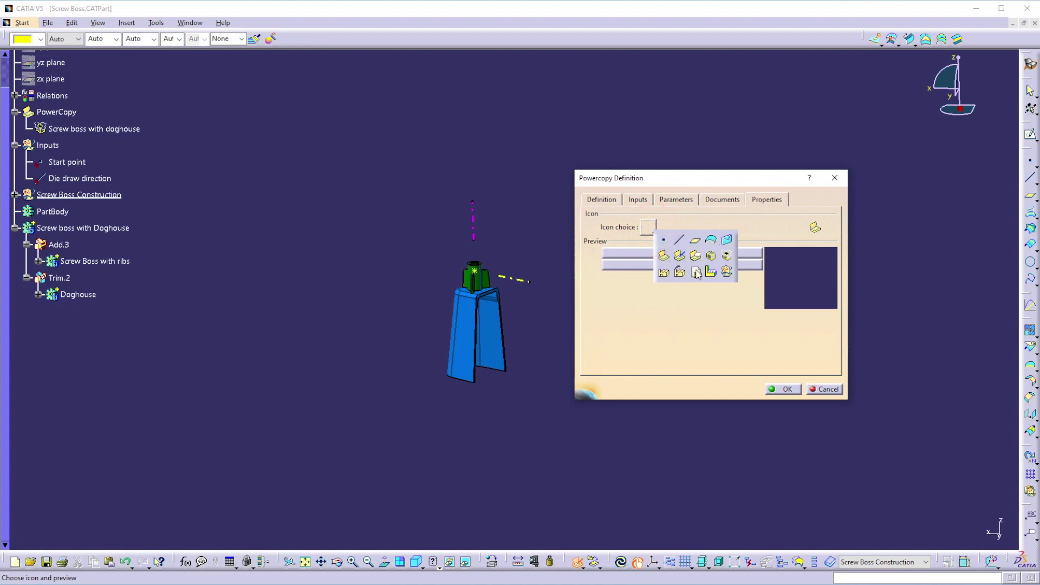
{"action": "left_click", "coordinate": [662, 272]}
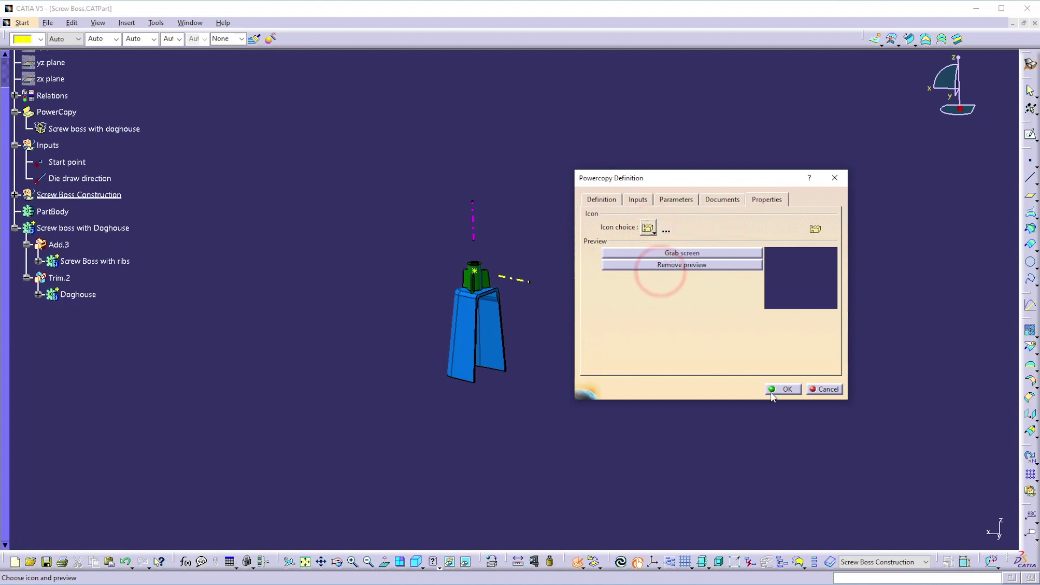
{"action": "left_click", "coordinate": [667, 252]}
{"action": "left_click", "coordinate": [783, 390]}
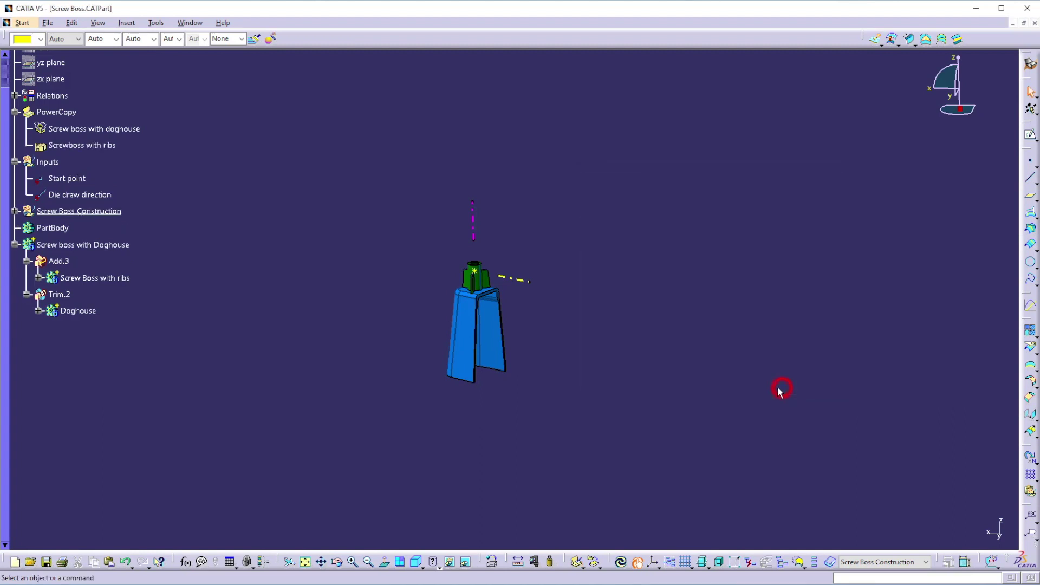
{"action": "left_click", "coordinate": [678, 416]}
{"action": "key", "text": "ctrl+z"}
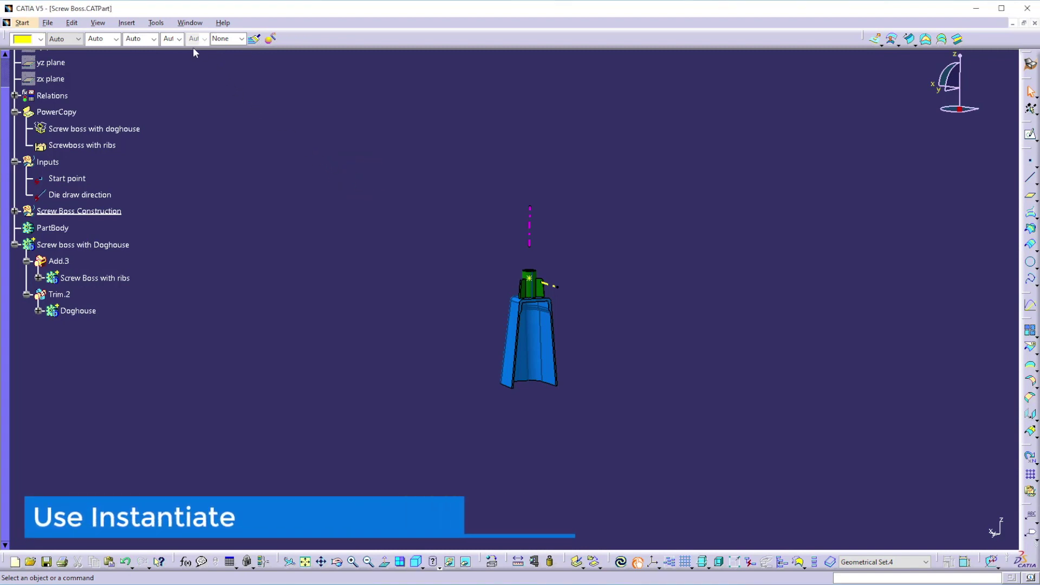
Step: Insert a new geometrical set and create a coordinate point in it at X 60 mm, Y 30 mm, Z 60 mm
{"action": "left_click", "coordinate": [130, 22]}
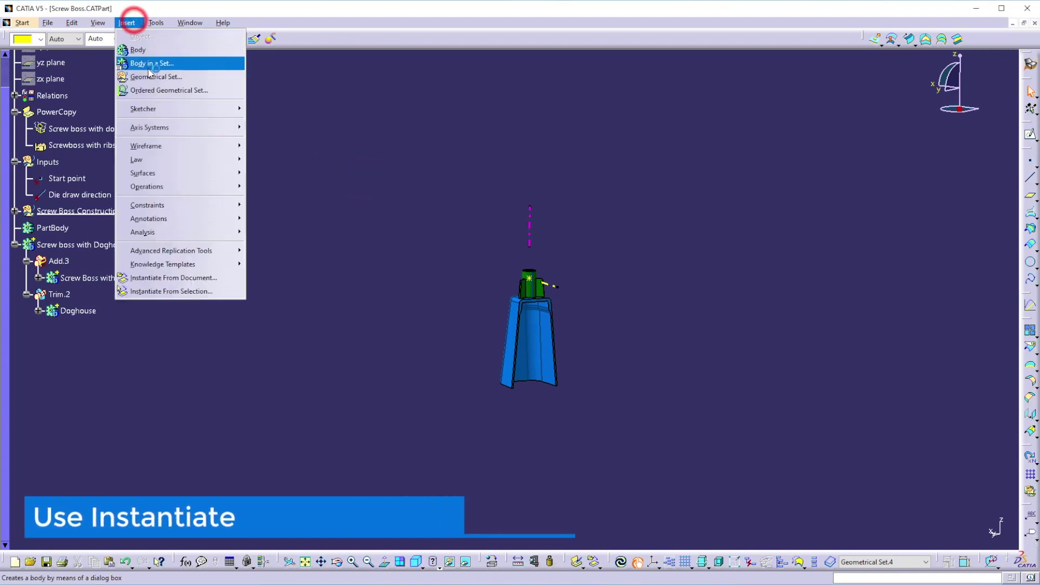
{"action": "left_click", "coordinate": [156, 76]}
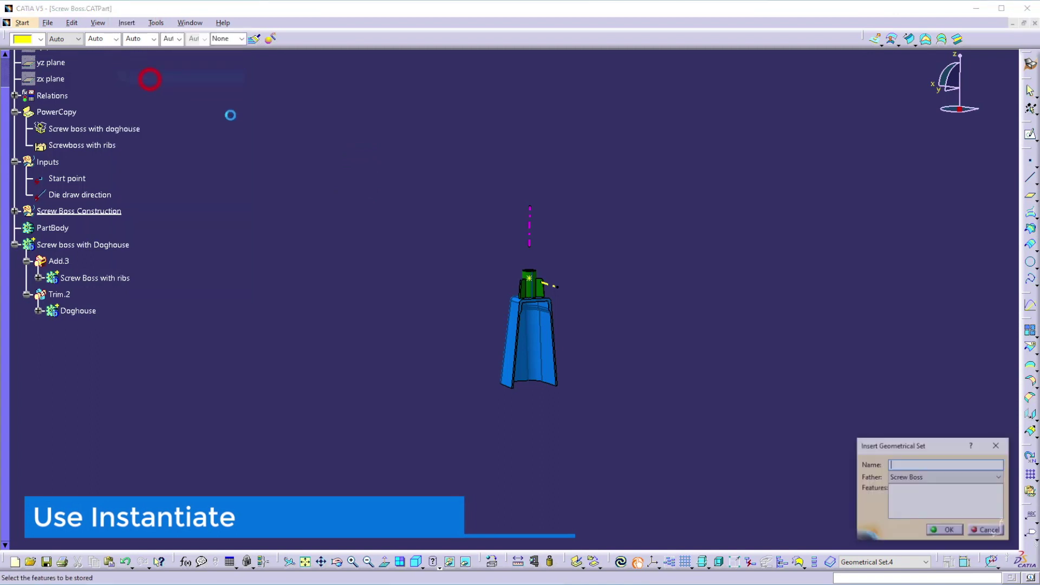
{"action": "left_click", "coordinate": [953, 530]}
{"action": "left_click", "coordinate": [1030, 161]}
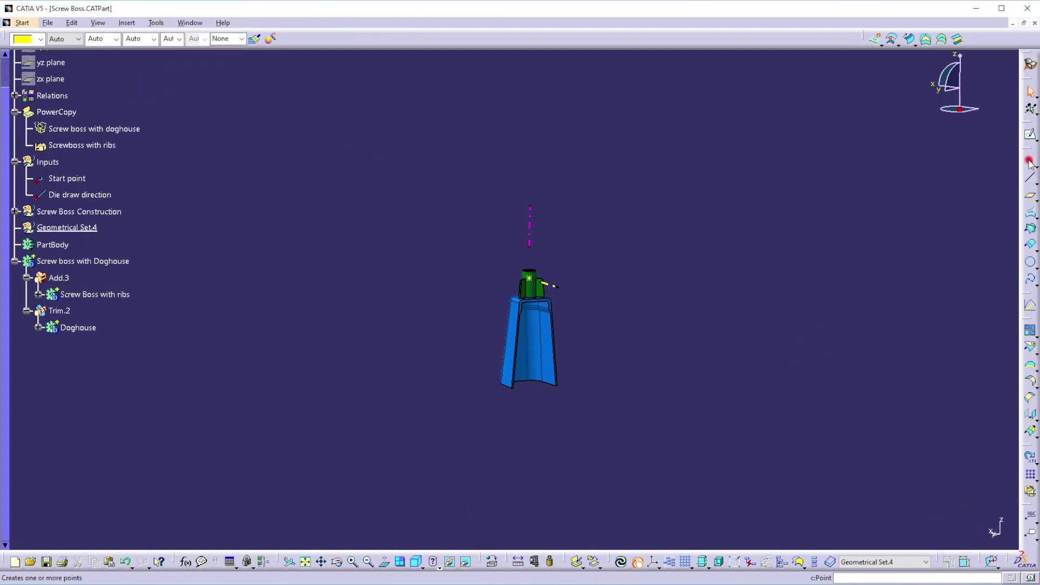
{"action": "left_click", "coordinate": [722, 483]}
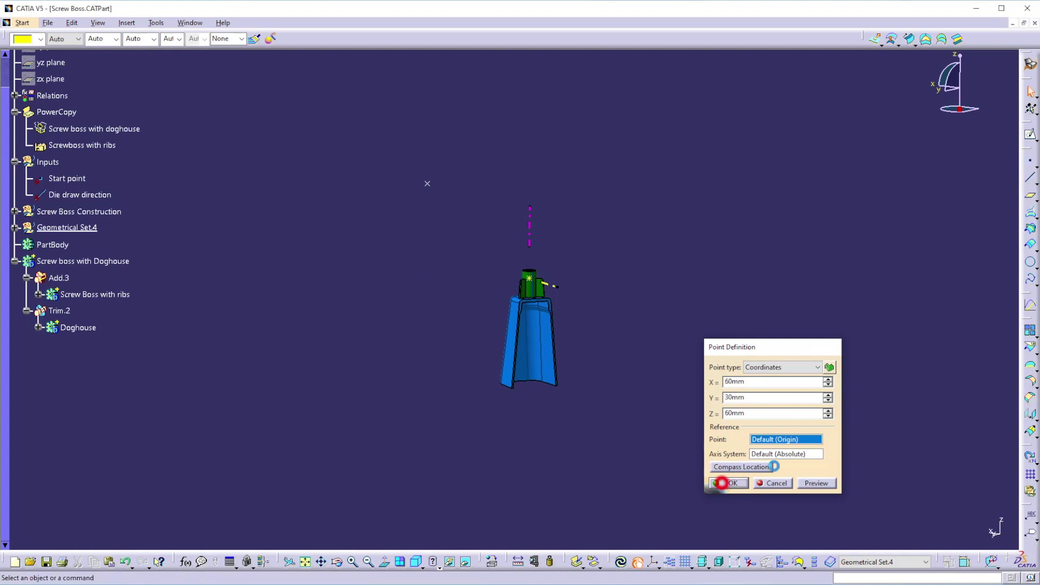
Step: Create a point-direction line from the new point along the Y component, with start 38 mm and end 131 mm
{"action": "left_click", "coordinate": [1030, 178]}
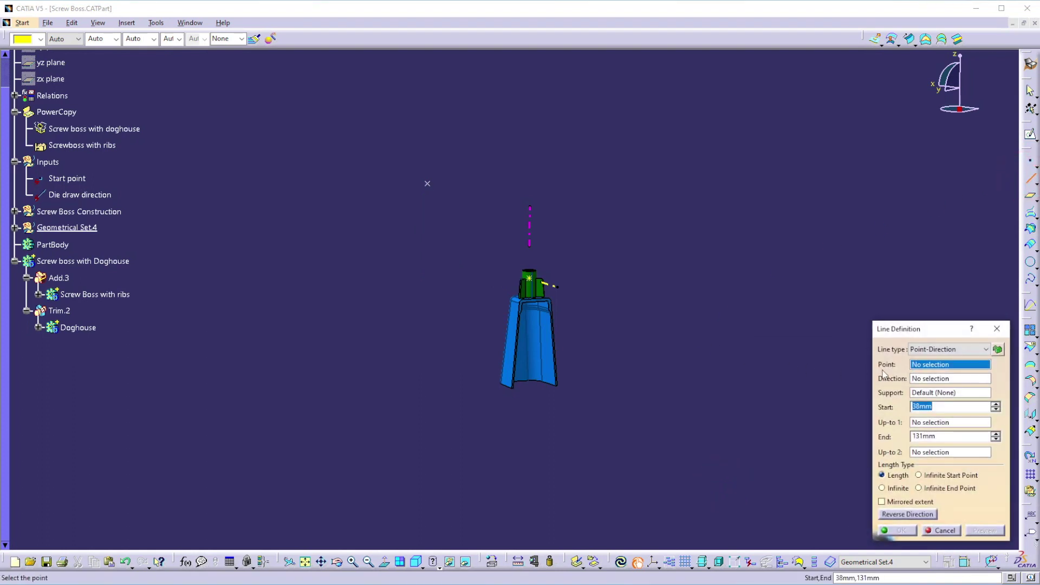
{"action": "left_click", "coordinate": [920, 365]}
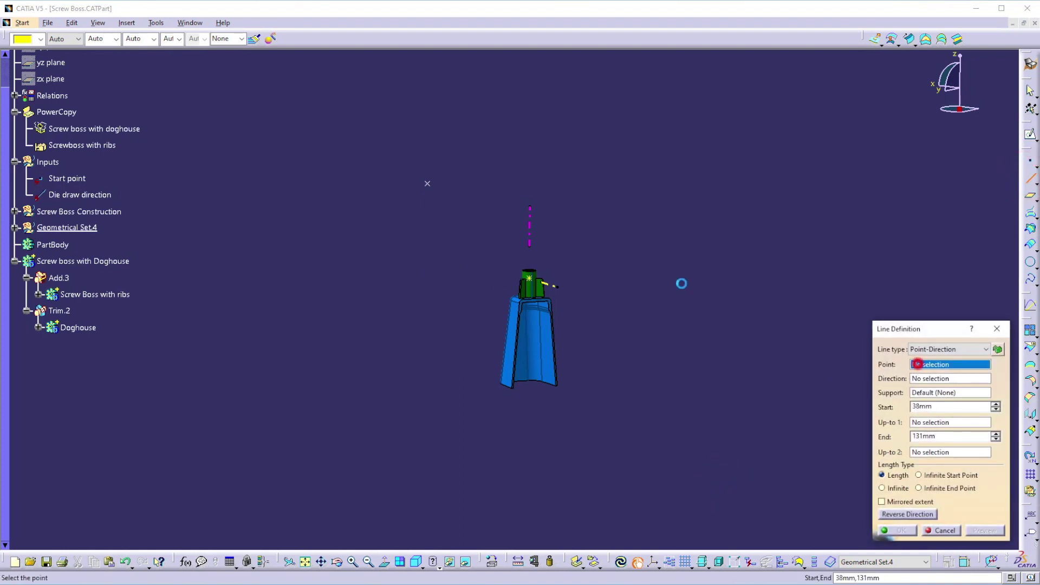
{"action": "left_click", "coordinate": [428, 185]}
{"action": "right_click", "coordinate": [928, 378]}
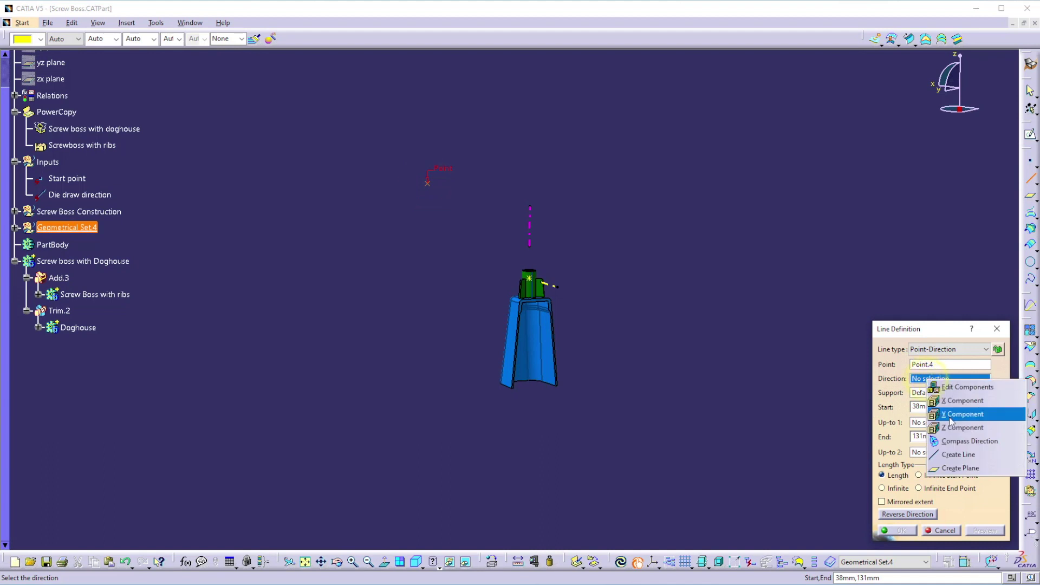
{"action": "left_click", "coordinate": [950, 417]}
{"action": "left_click", "coordinate": [896, 531]}
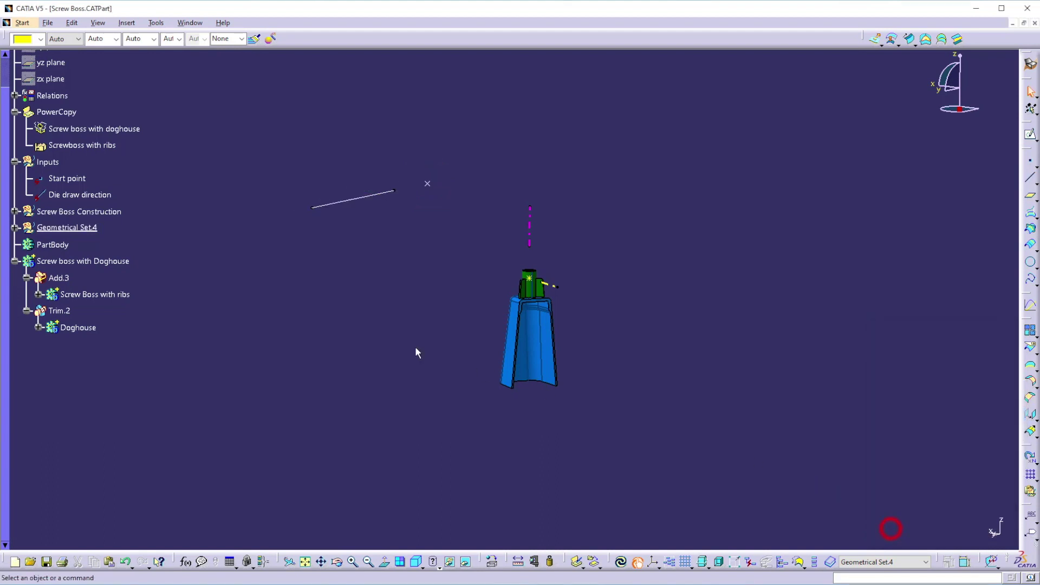
Step: Start instantiating the "Screw boss with doghouse" PowerCopy and check its available references
{"action": "left_click", "coordinate": [81, 129]}
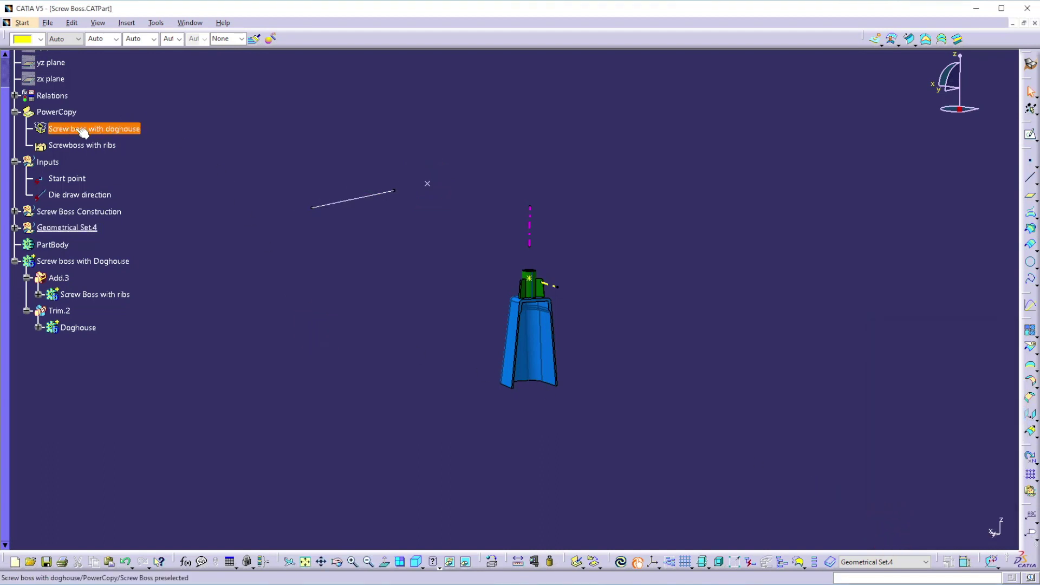
{"action": "right_click", "coordinate": [85, 129]}
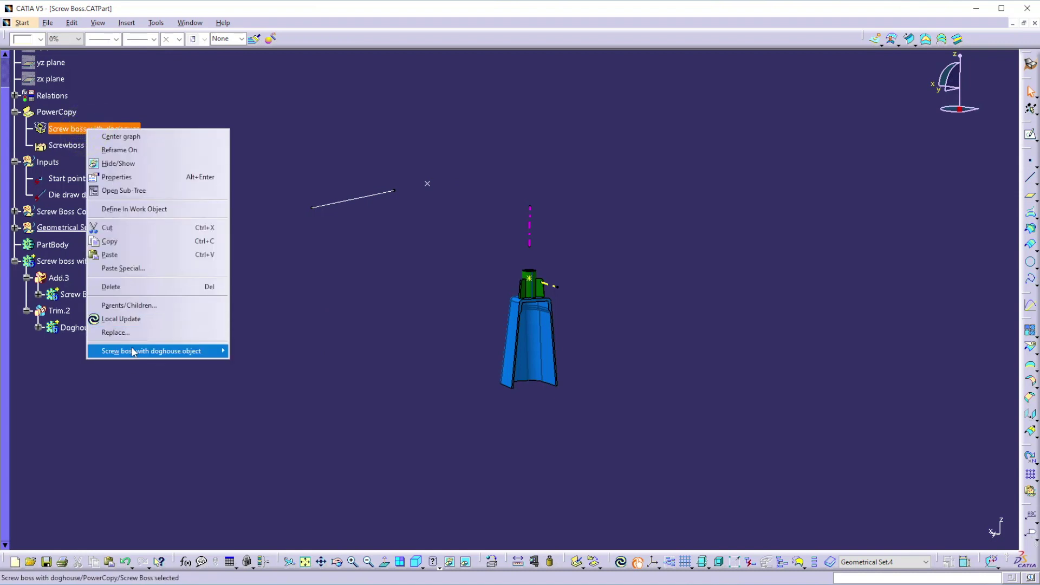
{"action": "mouse_move", "coordinate": [155, 352]}
{"action": "left_click", "coordinate": [250, 370]}
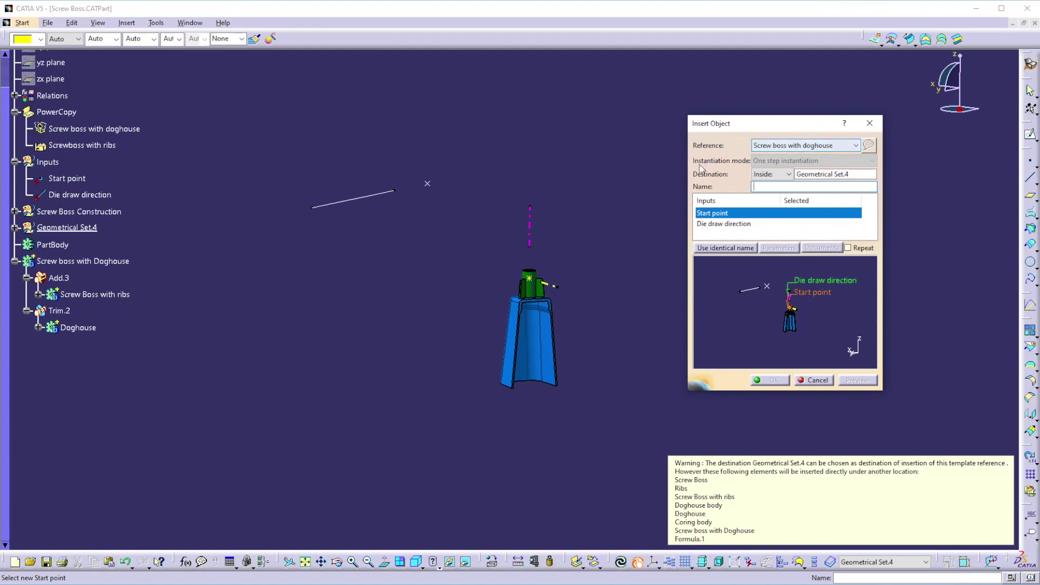
{"action": "left_click", "coordinate": [765, 145]}
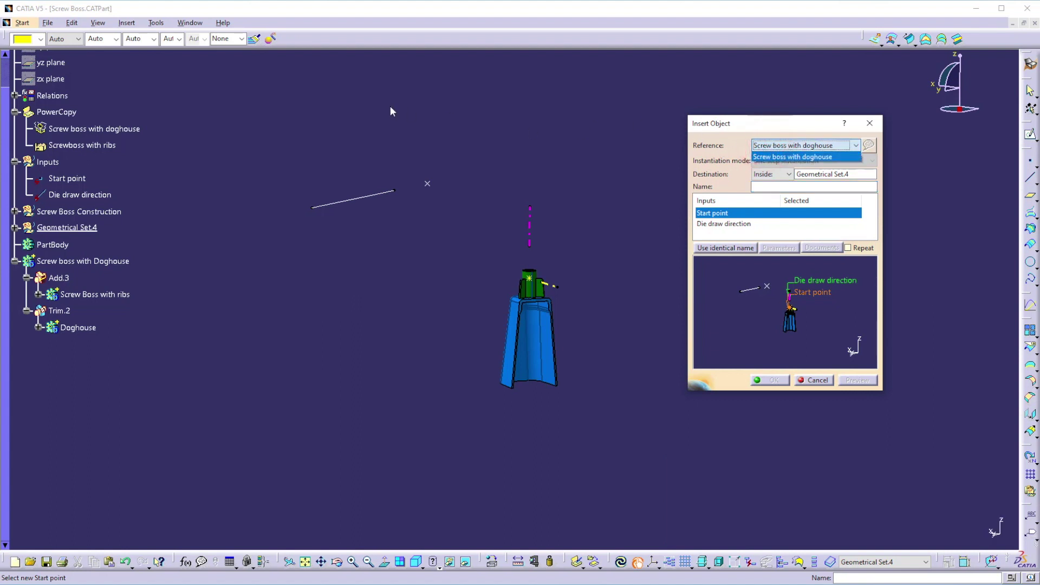
{"action": "left_click", "coordinate": [589, 131]}
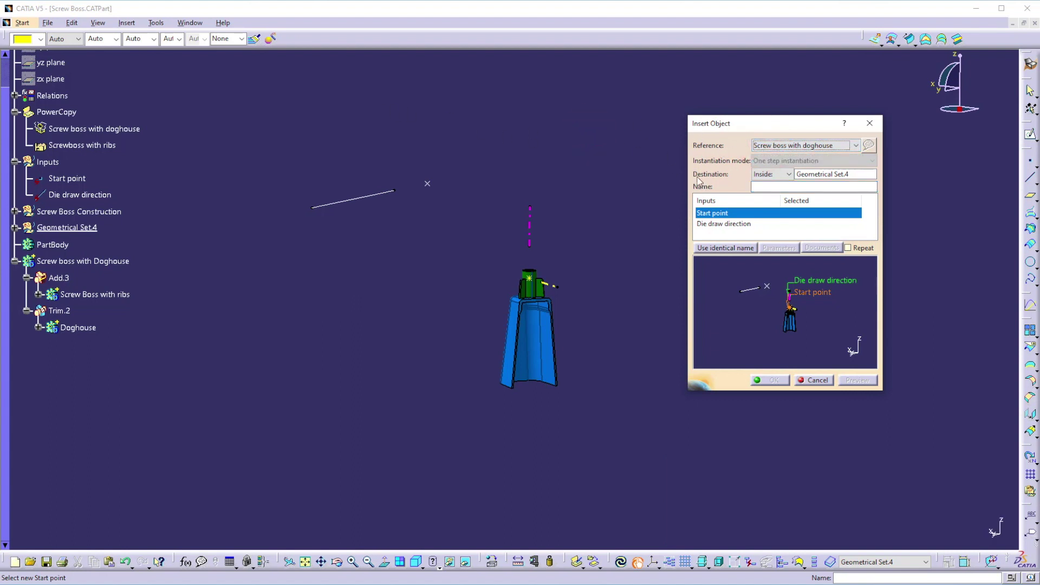
Step: Switch the insertion destination to Screw Boss Construction and set it back to Geometrical Set.4
{"action": "left_click", "coordinate": [807, 178]}
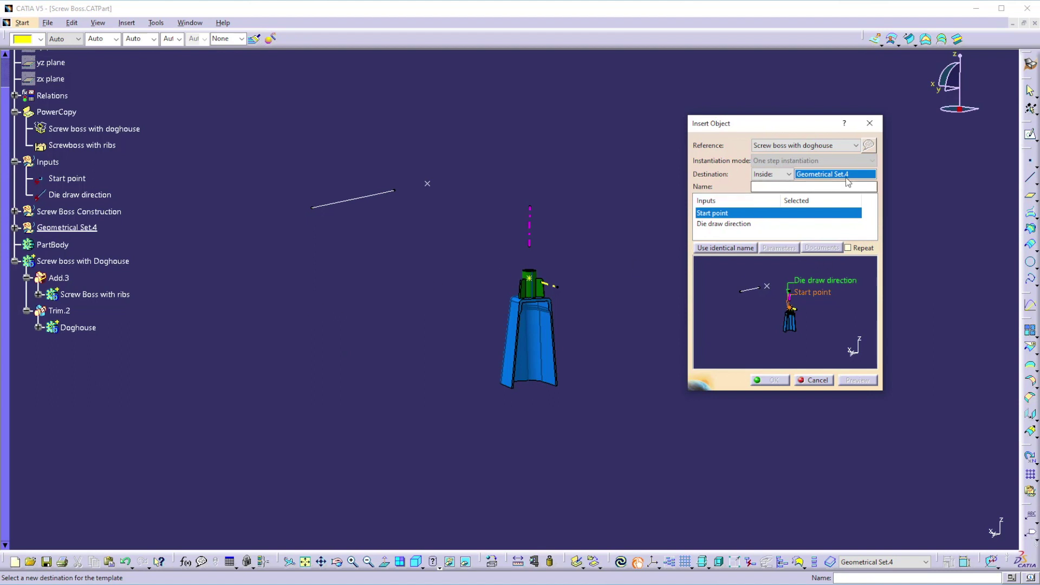
{"action": "left_click", "coordinate": [85, 214]}
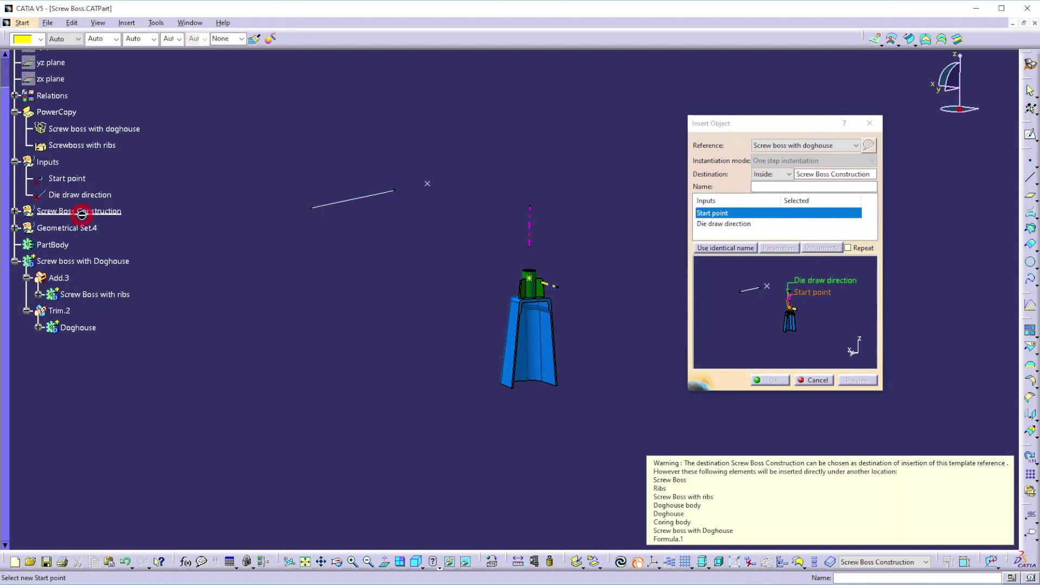
{"action": "left_click", "coordinate": [827, 174]}
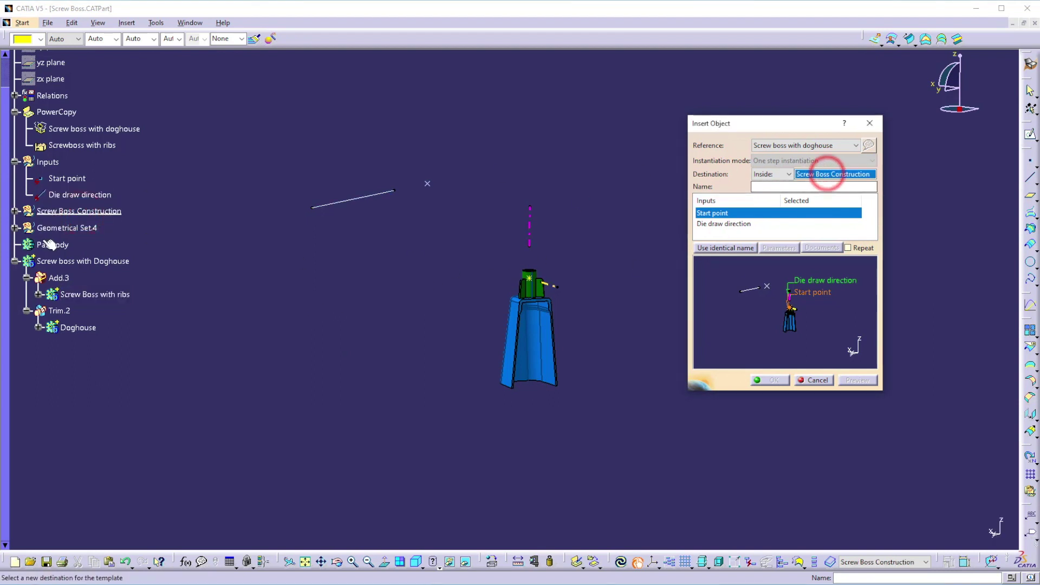
{"action": "left_click", "coordinate": [63, 228]}
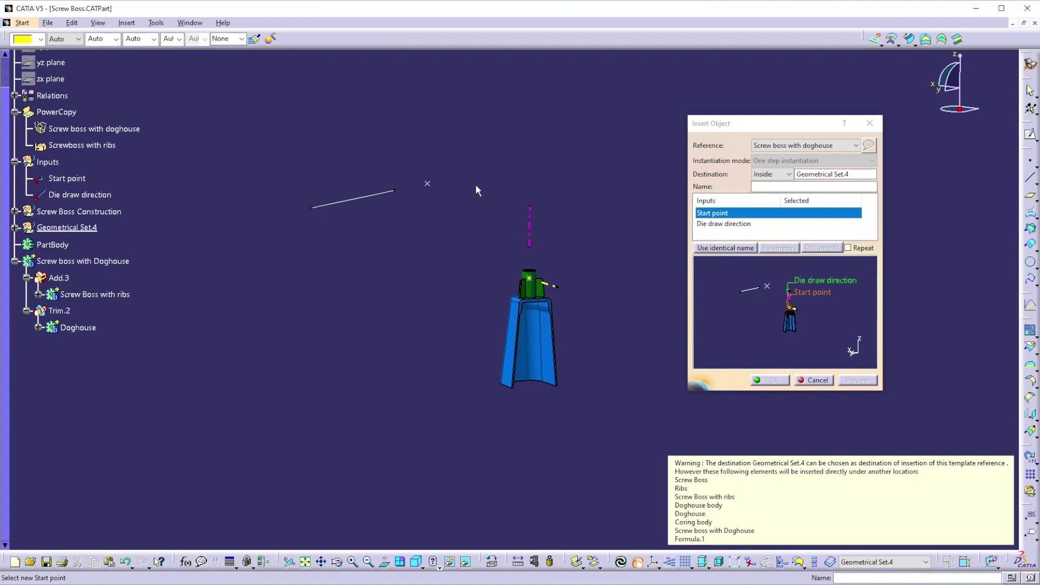
Step: Assign Point.4 as the start point and Line.7 as the die draw direction, and preview the instance
{"action": "left_click", "coordinate": [428, 184]}
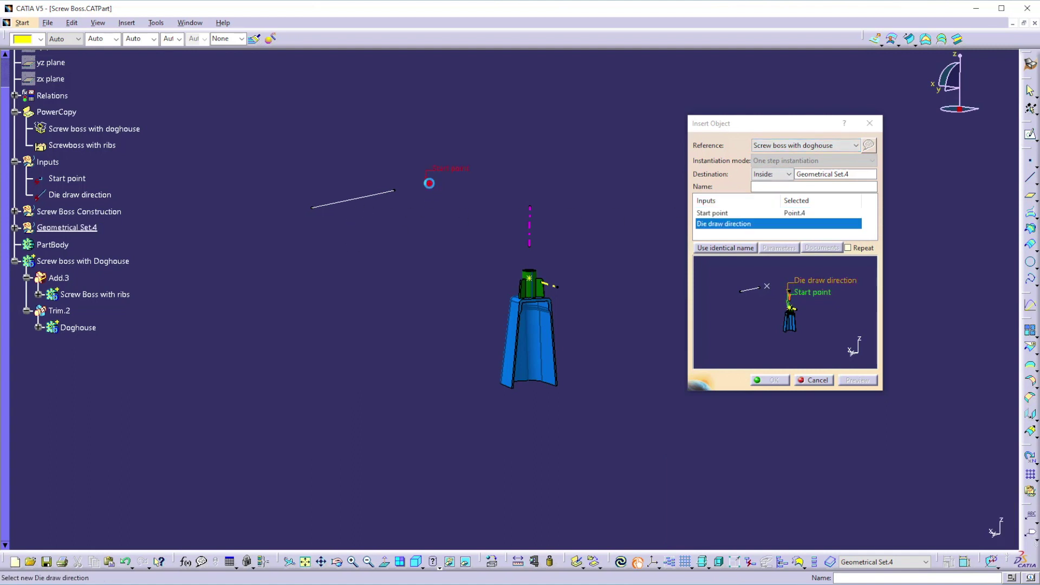
{"action": "left_click", "coordinate": [348, 202]}
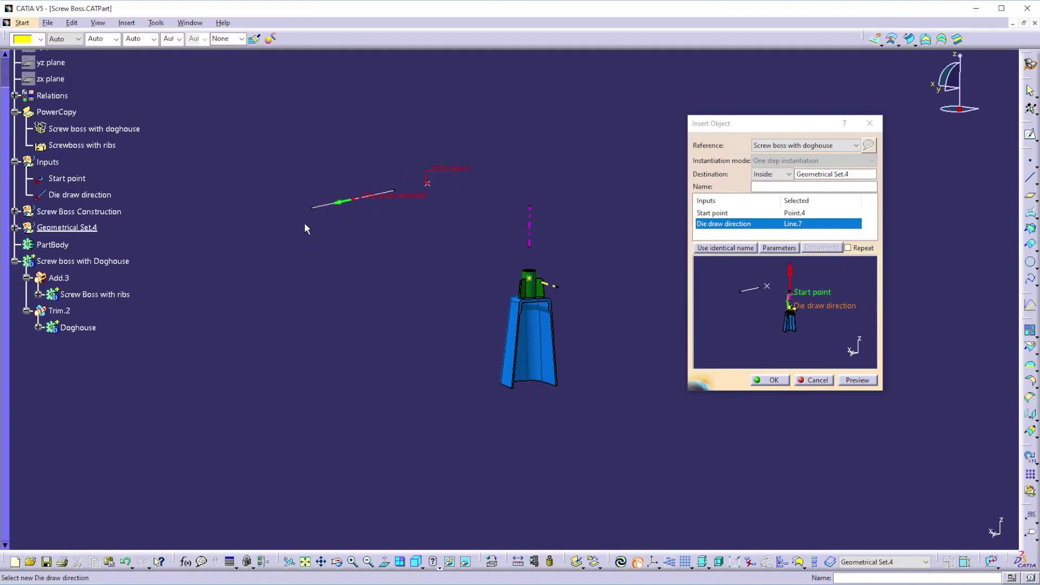
{"action": "left_click", "coordinate": [860, 382]}
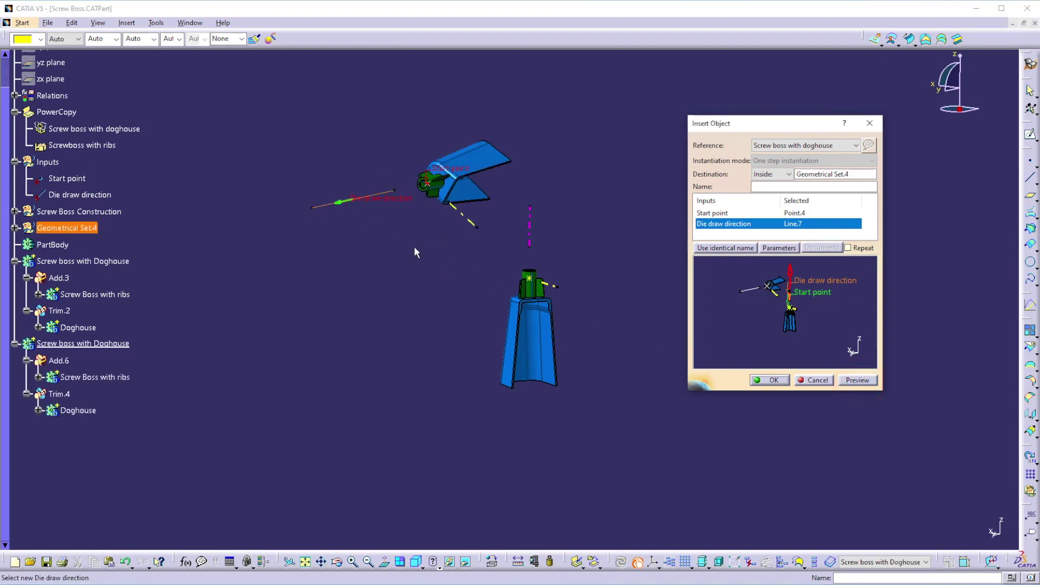
Step: Reverse the die draw direction, preview the instance again, finish the insertion and select the new Screw boss with Doghouse body
{"action": "left_click", "coordinate": [342, 205]}
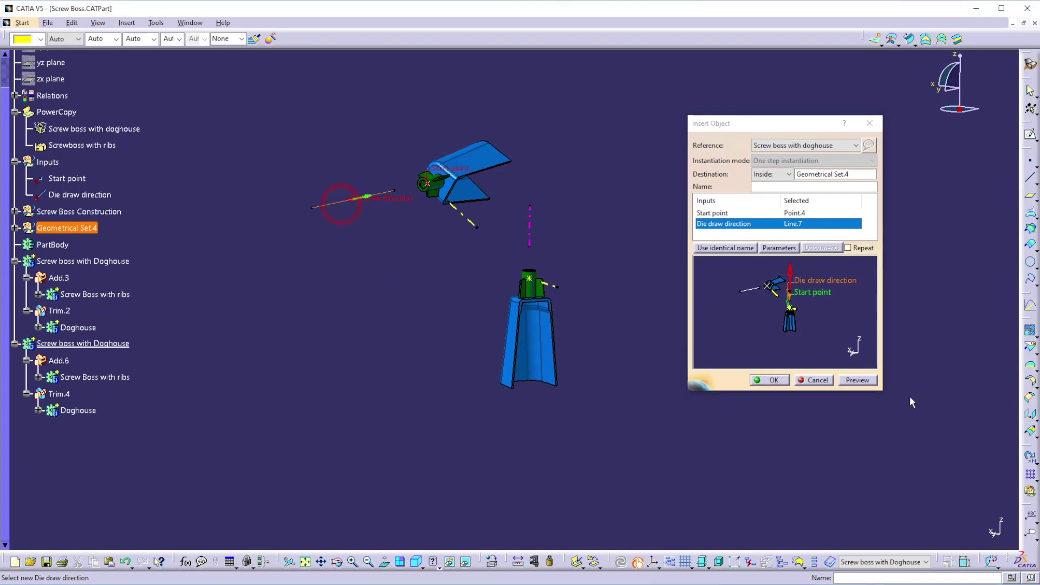
{"action": "left_click", "coordinate": [853, 381]}
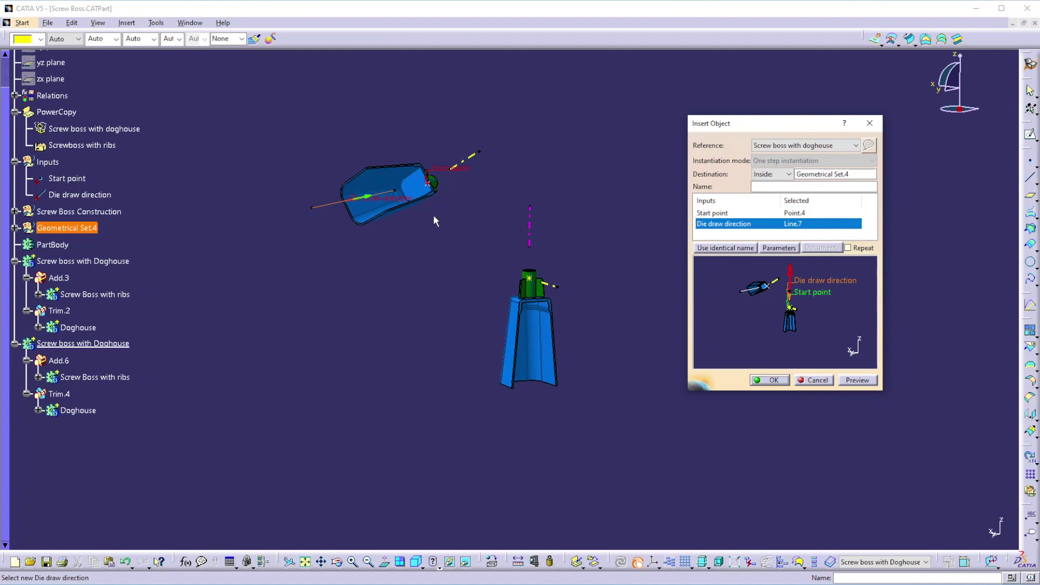
{"action": "left_click", "coordinate": [774, 381]}
{"action": "left_click", "coordinate": [325, 334]}
{"action": "left_click", "coordinate": [32, 344]}
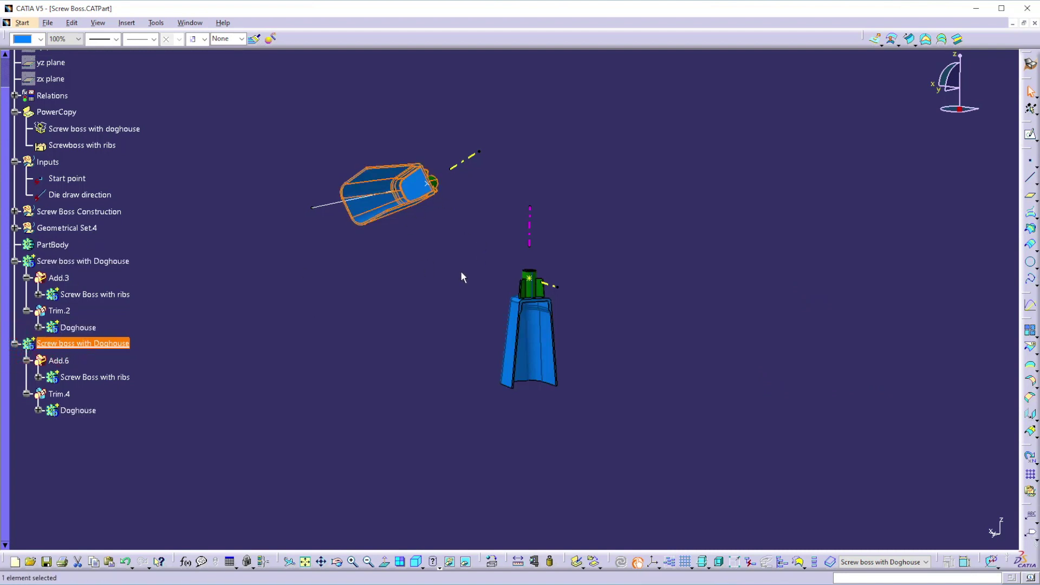
Step: Rotate the new instance's lifter slide direction line to an angle of about 52 degrees, with its end at about 55 mm
{"action": "double_click", "coordinate": [460, 161]}
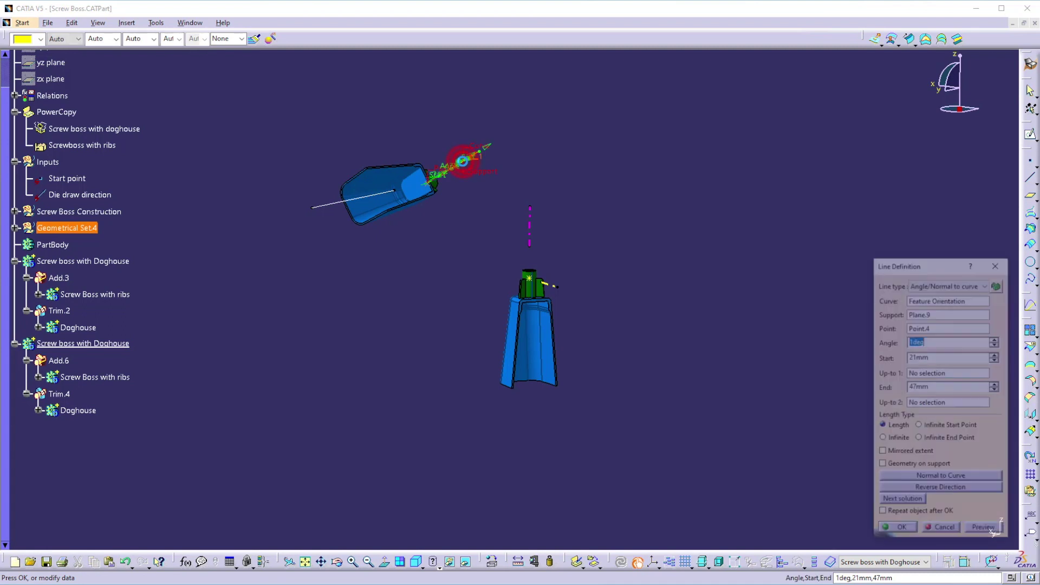
{"action": "left_click", "coordinate": [15, 228]}
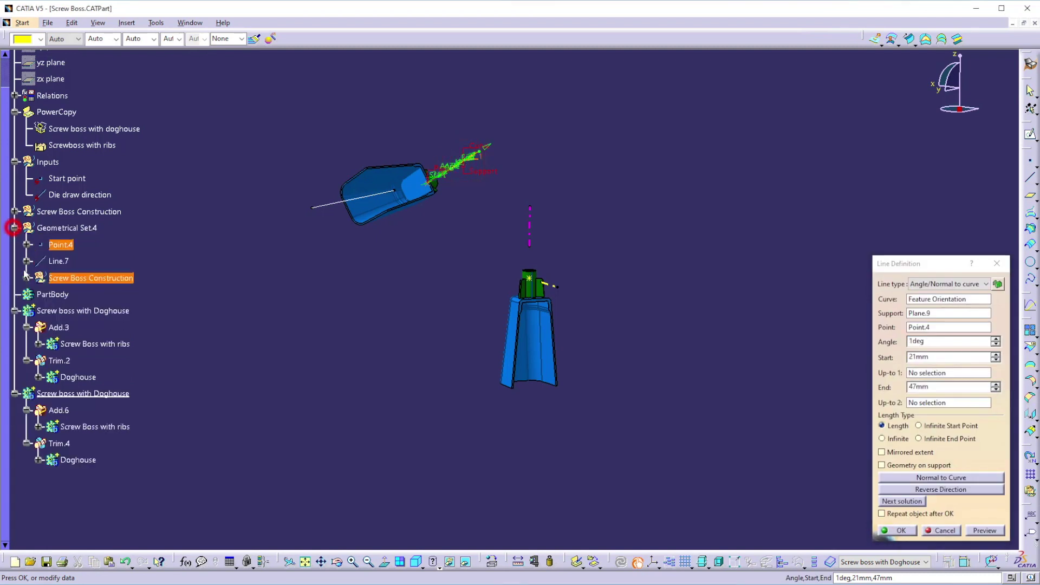
{"action": "left_click", "coordinate": [27, 278]}
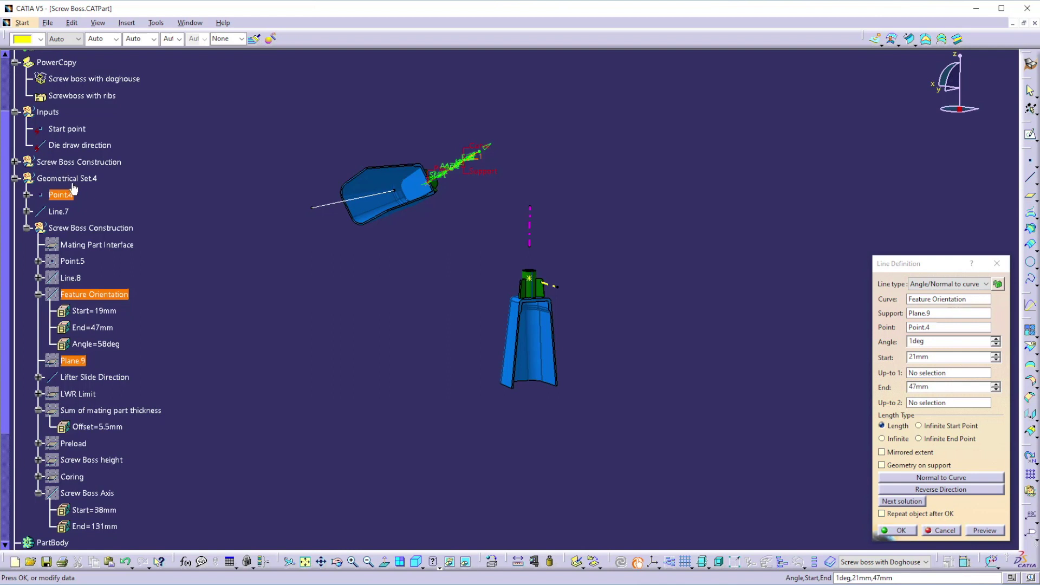
{"action": "left_click_drag", "start_coordinate": [463, 173], "coordinate": [497, 157]}
{"action": "middle_click_drag", "start_coordinate": [431, 235], "coordinate": [591, 240]}
{"action": "left_click_drag", "start_coordinate": [590, 240], "coordinate": [569, 223]}
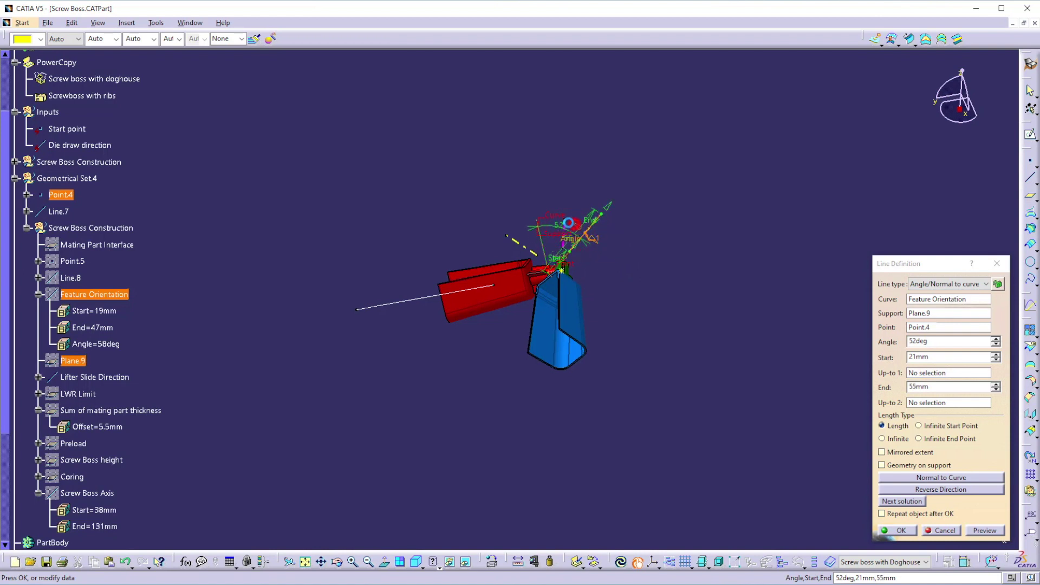
{"action": "left_click", "coordinate": [897, 530]}
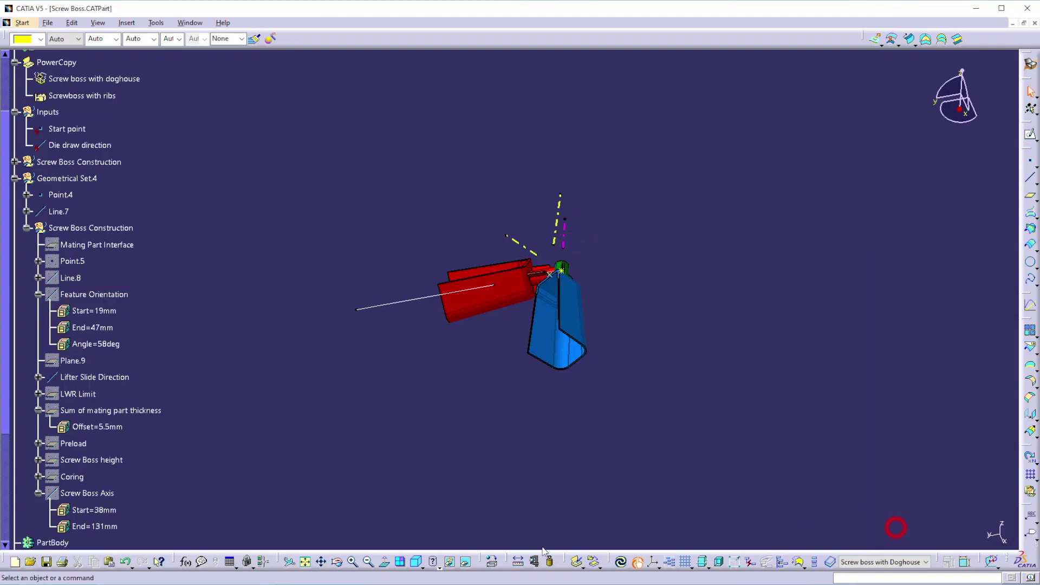
Step: Update the new Screw boss with Doghouse body and inspect its changed orientation
{"action": "scroll", "coordinate": [65, 488], "scroll_direction": "down", "scroll_amount": 5}
{"action": "left_click", "coordinate": [81, 391]}
{"action": "right_click", "coordinate": [78, 394]}
{"action": "left_click", "coordinate": [92, 352]}
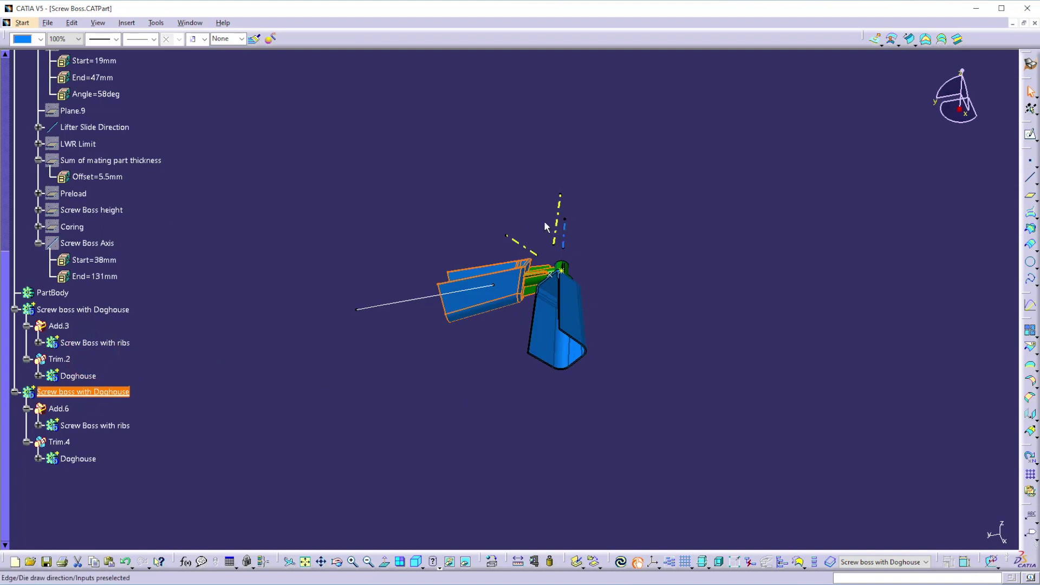
{"action": "middle_click_drag", "start_coordinate": [510, 350], "coordinate": [320, 440]}
{"action": "middle_click_drag", "start_coordinate": [530, 421], "coordinate": [527, 487]}
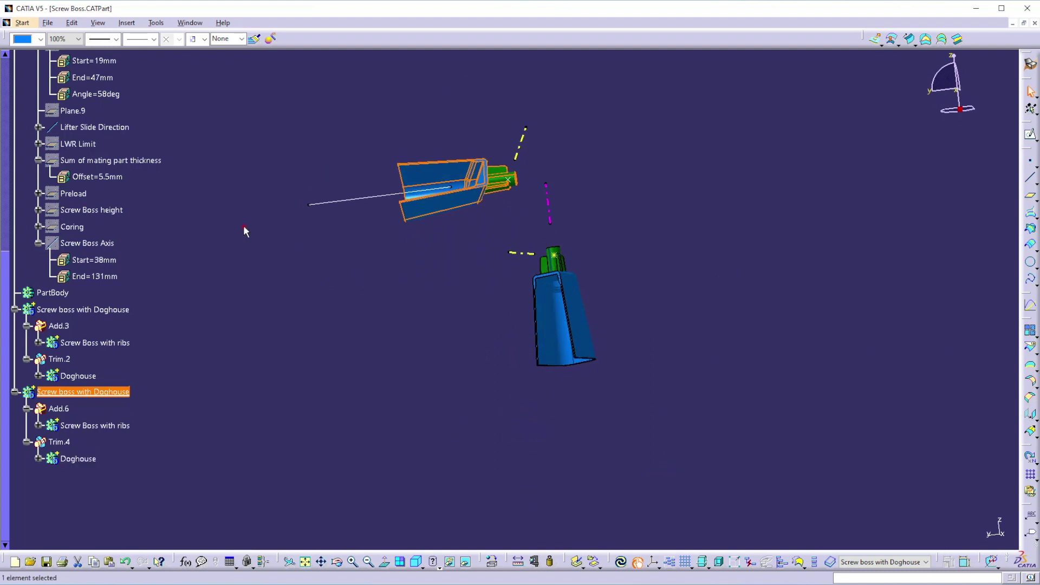
{"action": "left_click", "coordinate": [244, 230]}
Step: Start Instantiate From Selection using the "Screw boss with doghouse" PowerCopy as the reference
{"action": "left_click", "coordinate": [127, 23]}
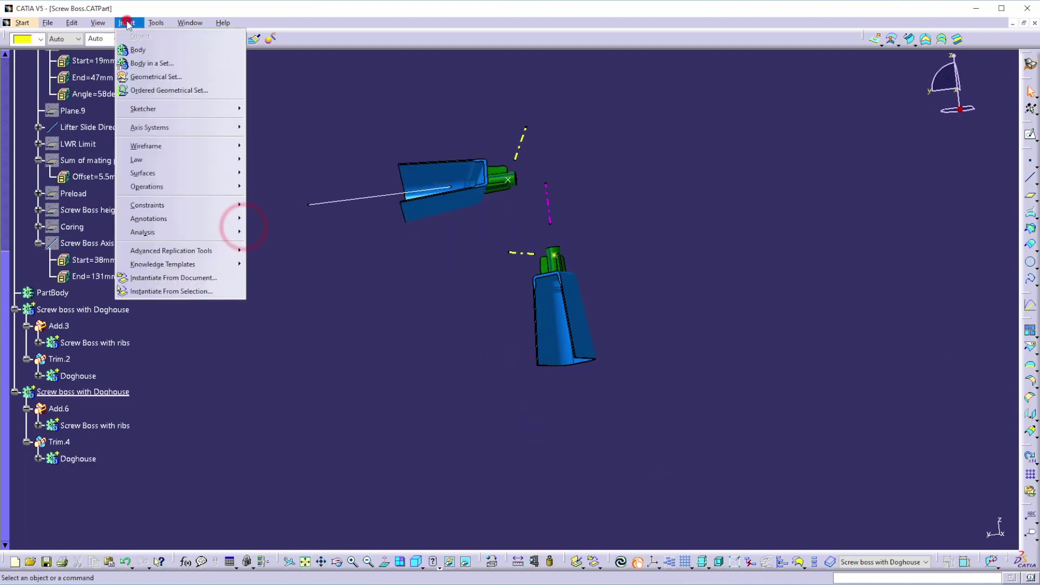
{"action": "left_click", "coordinate": [205, 293]}
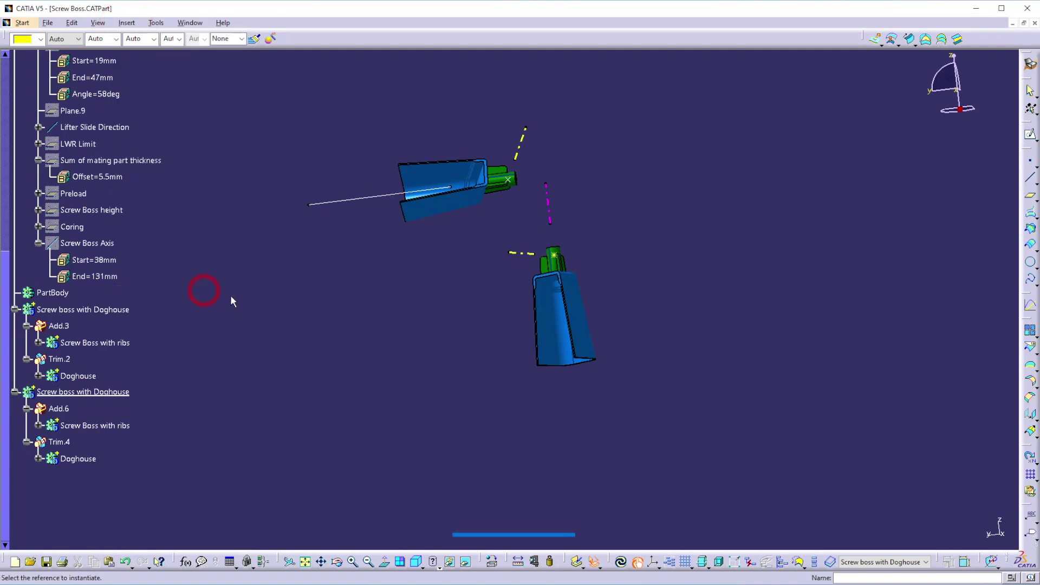
{"action": "scroll", "coordinate": [185, 278], "scroll_direction": "up", "scroll_amount": 5}
{"action": "scroll", "coordinate": [187, 282], "scroll_direction": "up", "scroll_amount": 4}
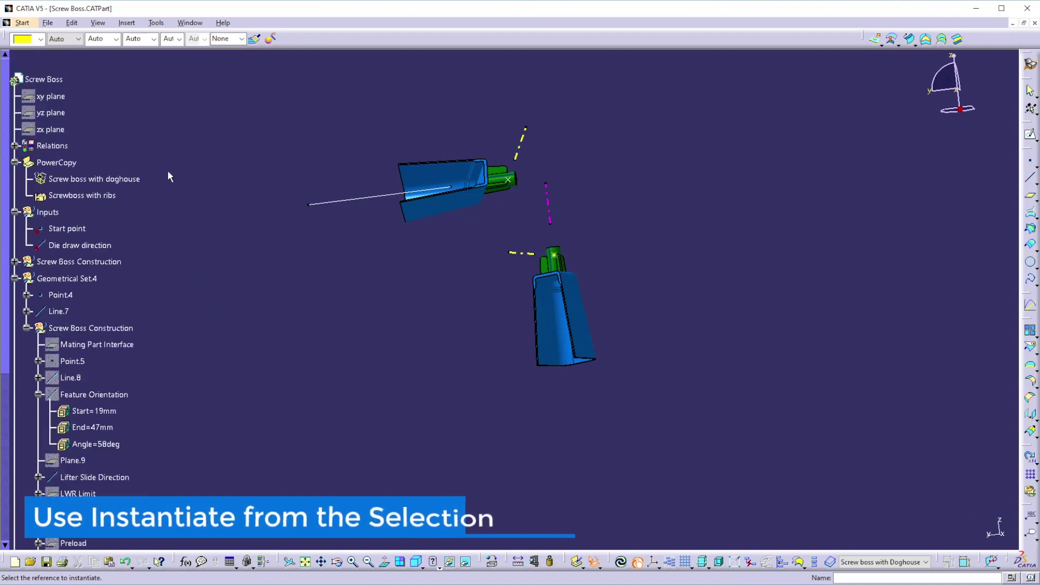
{"action": "left_click", "coordinate": [97, 181]}
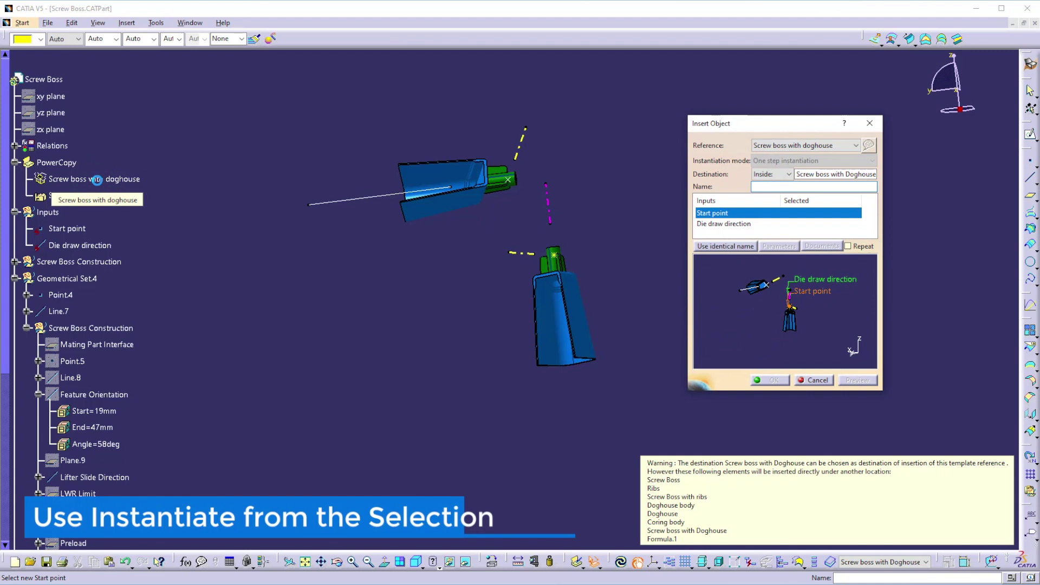
Step: Set the destination to Geometrical Set.4 and assign Point.4 as the start point and Line.7 as the die draw direction
{"action": "scroll", "coordinate": [116, 272], "scroll_direction": "down", "scroll_amount": 7}
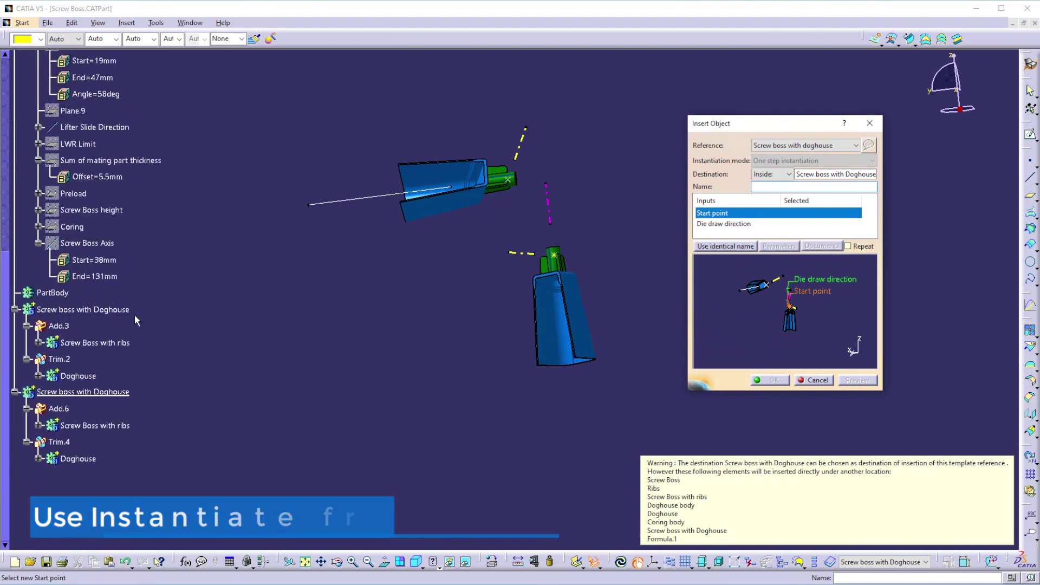
{"action": "left_click", "coordinate": [834, 174]}
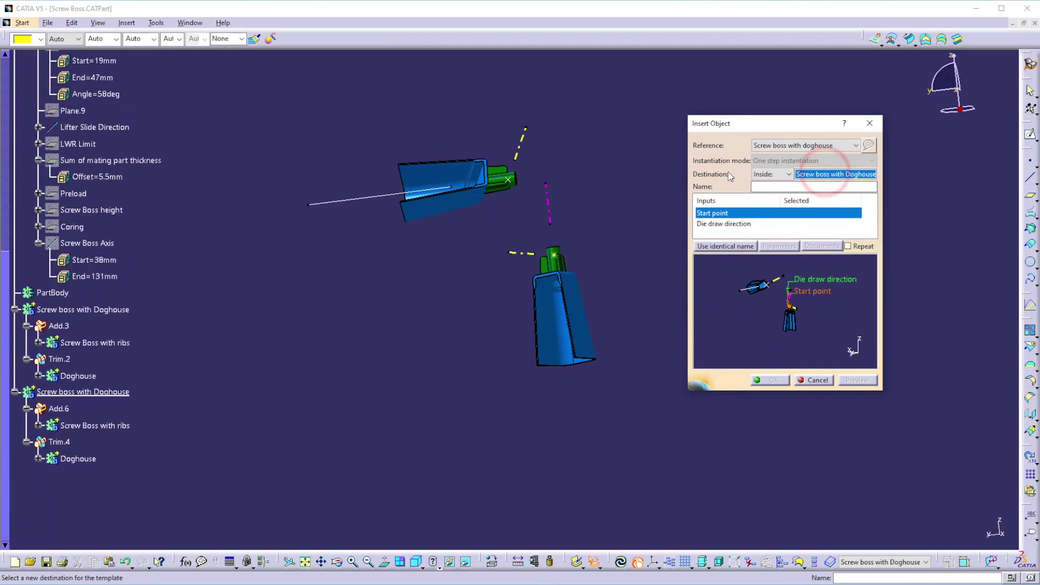
{"action": "scroll", "coordinate": [201, 254], "scroll_direction": "up", "scroll_amount": 4}
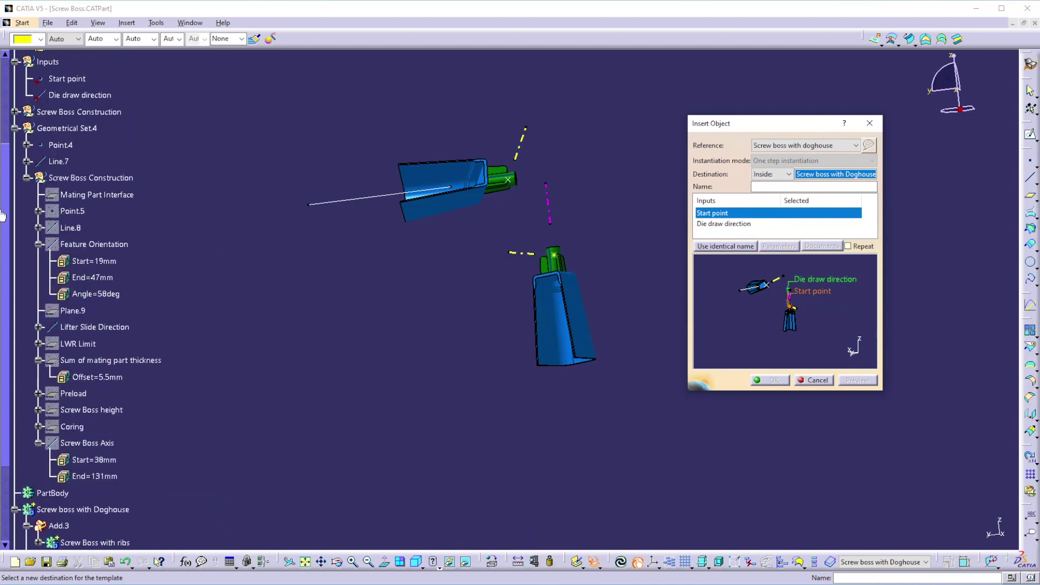
{"action": "left_click", "coordinate": [27, 178]}
{"action": "left_click", "coordinate": [73, 128]}
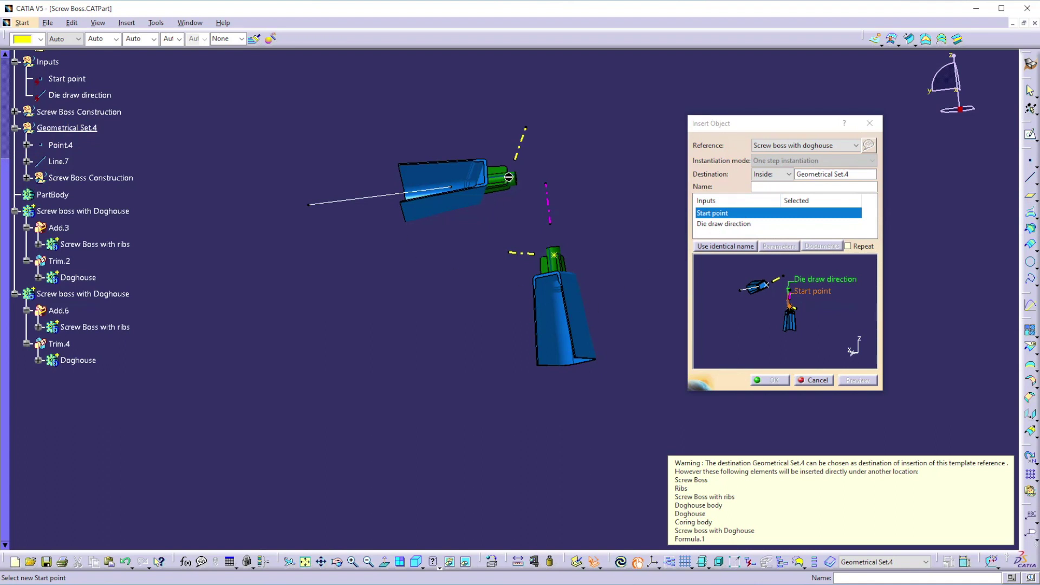
{"action": "left_click", "coordinate": [508, 177]}
{"action": "left_click", "coordinate": [430, 188]}
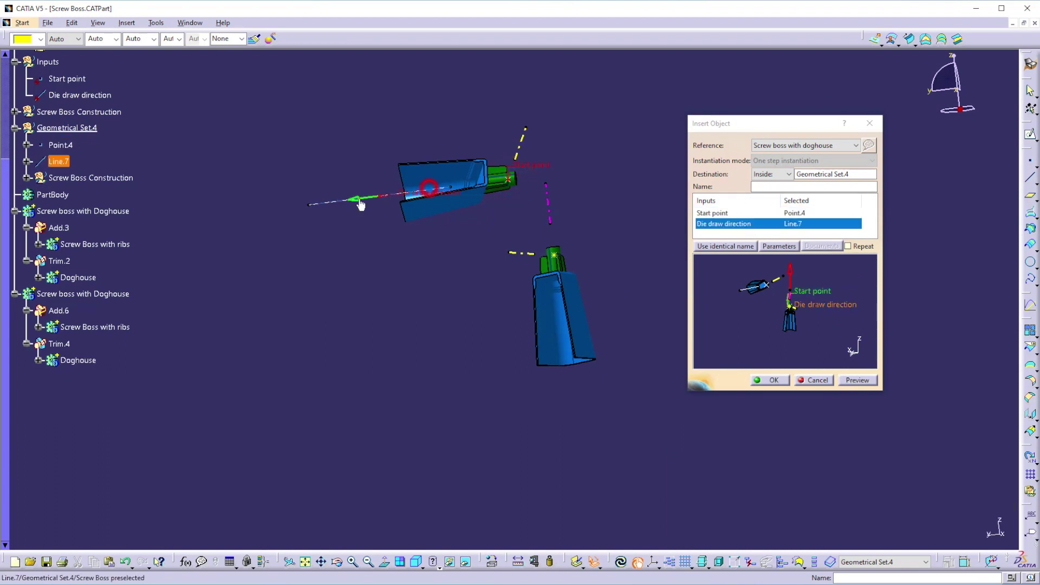
Step: Preview and create the PowerCopy instance, and examine its new Screw Boss Construction set and Screw boss with Doghouse body
{"action": "left_click", "coordinate": [858, 381]}
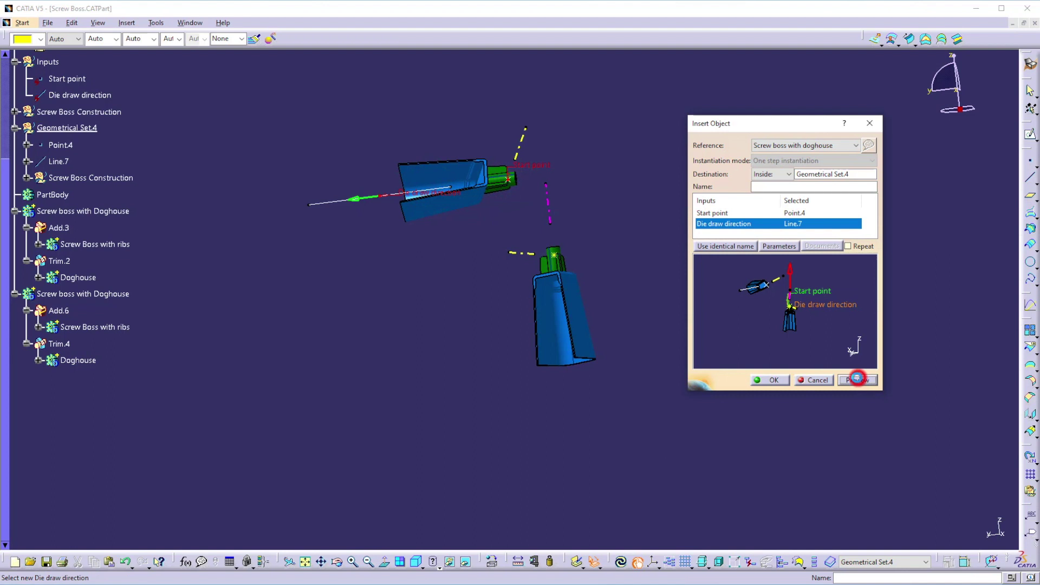
{"action": "left_click", "coordinate": [766, 380]}
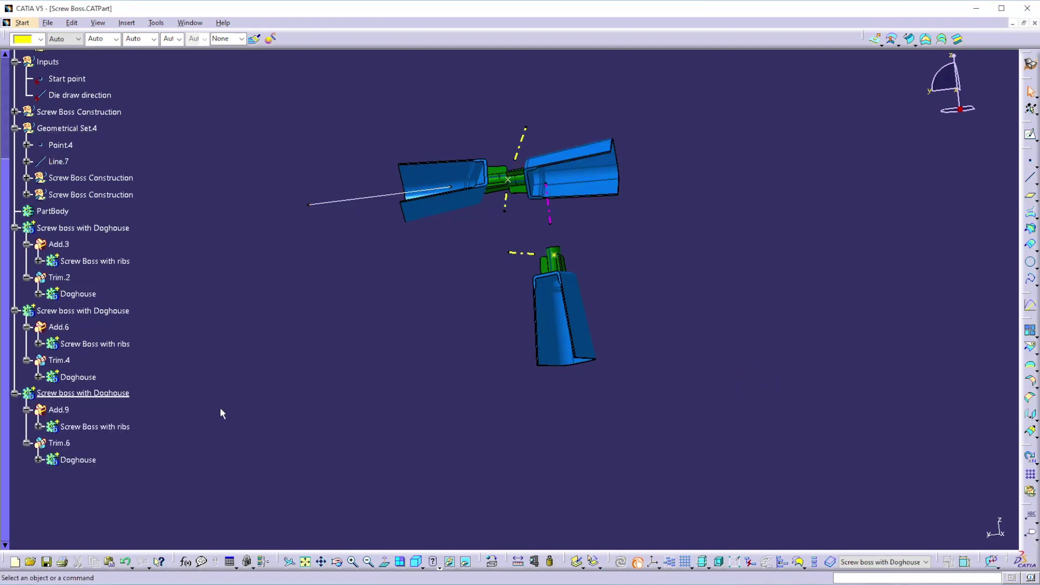
{"action": "left_click", "coordinate": [66, 195]}
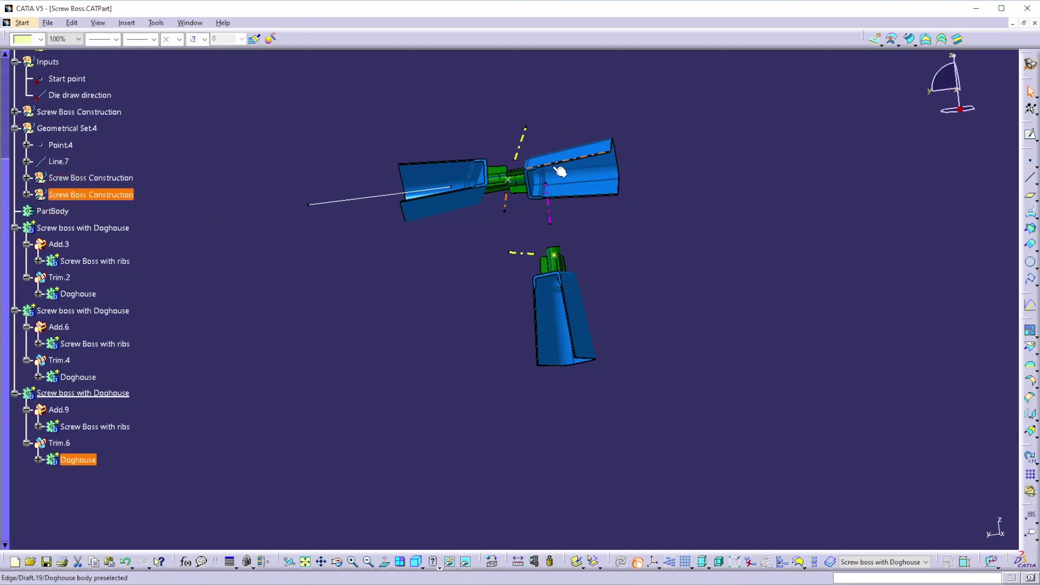
{"action": "left_click", "coordinate": [64, 394]}
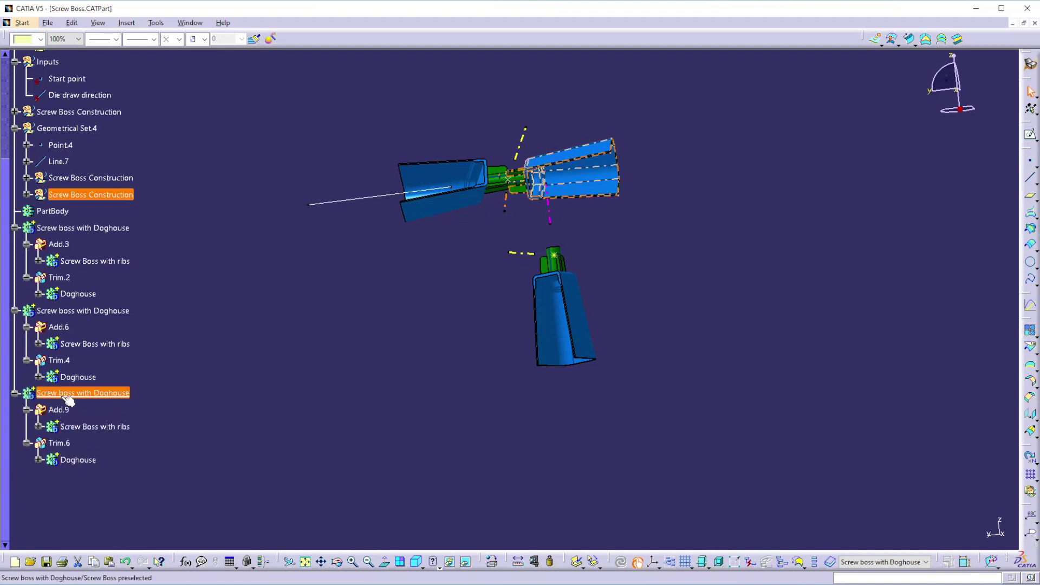
{"action": "left_click", "coordinate": [27, 195]}
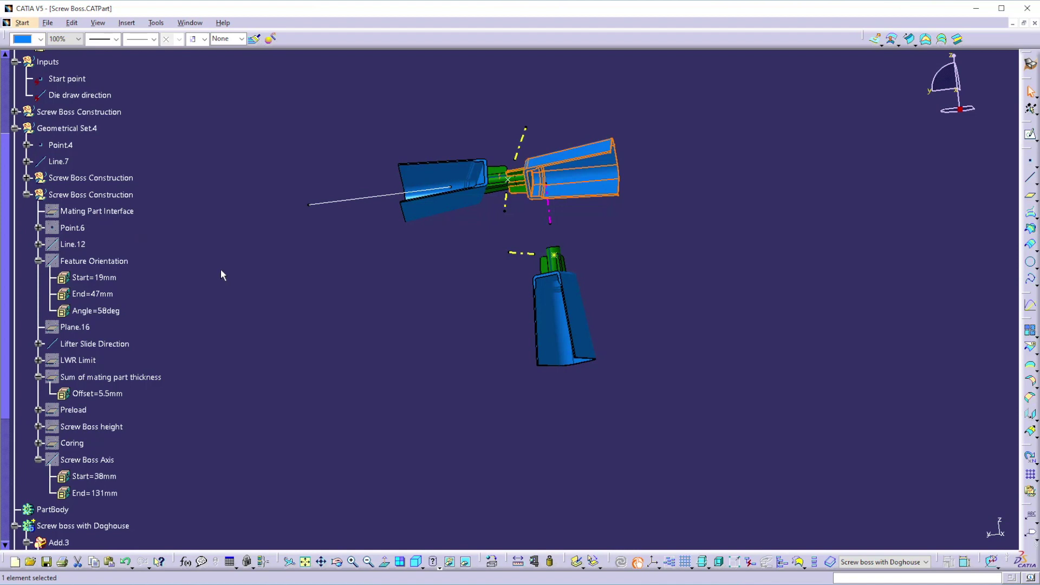
{"action": "left_click", "coordinate": [93, 195]}
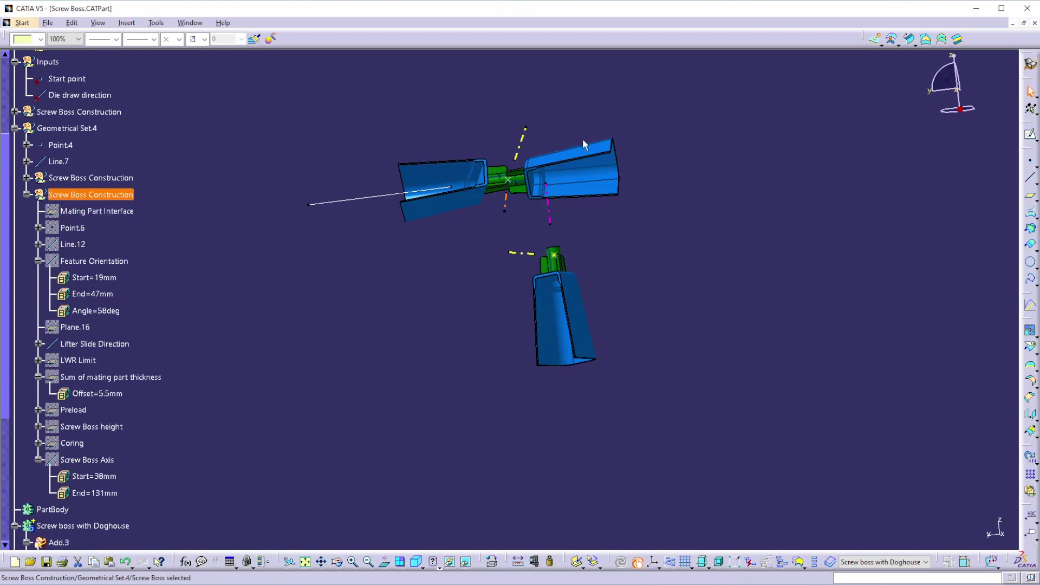
{"action": "left_click", "coordinate": [27, 195]}
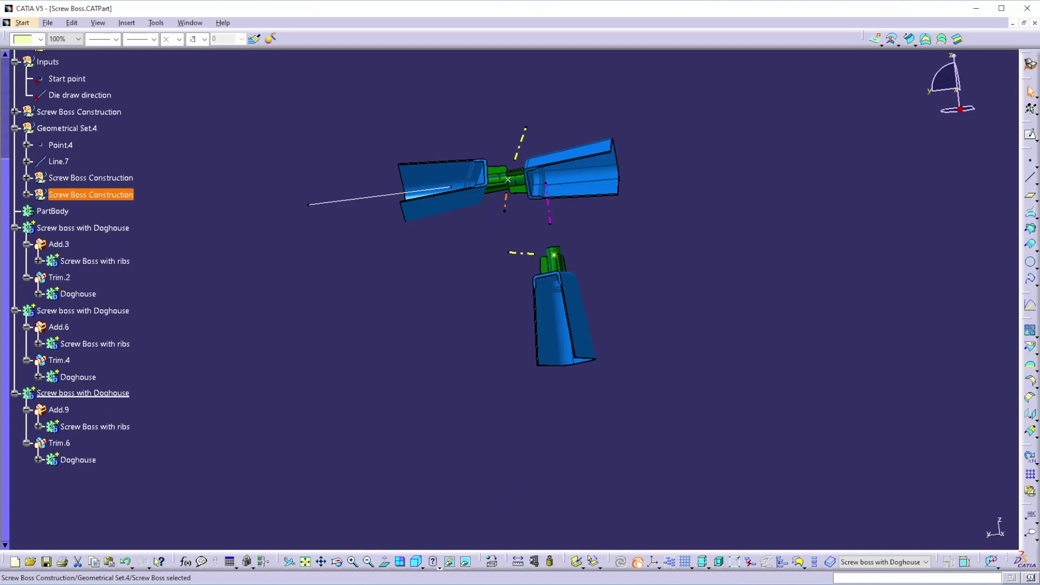
{"action": "left_click", "coordinate": [914, 249]}
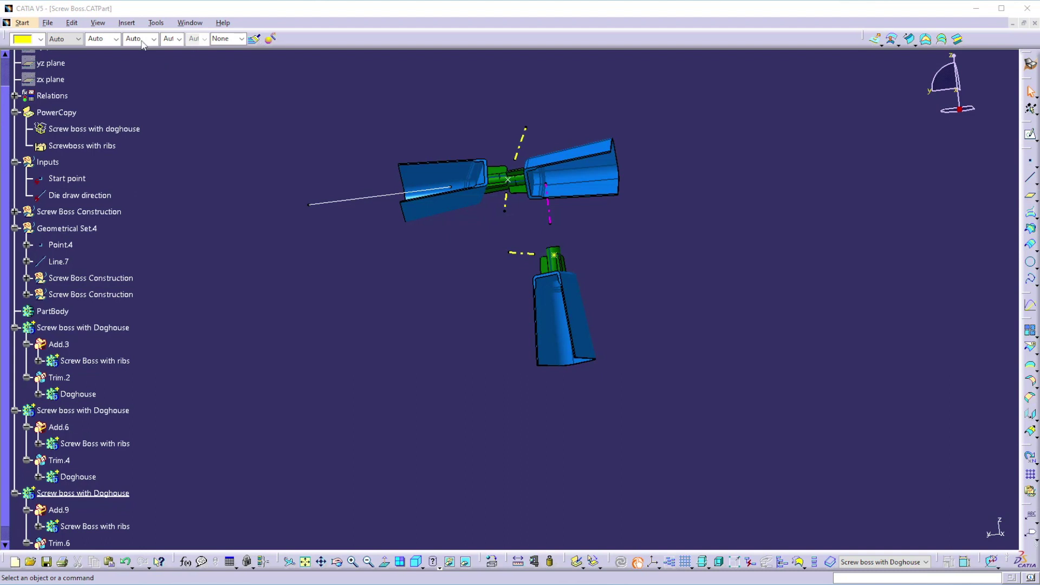
{"action": "left_click", "coordinate": [127, 23]}
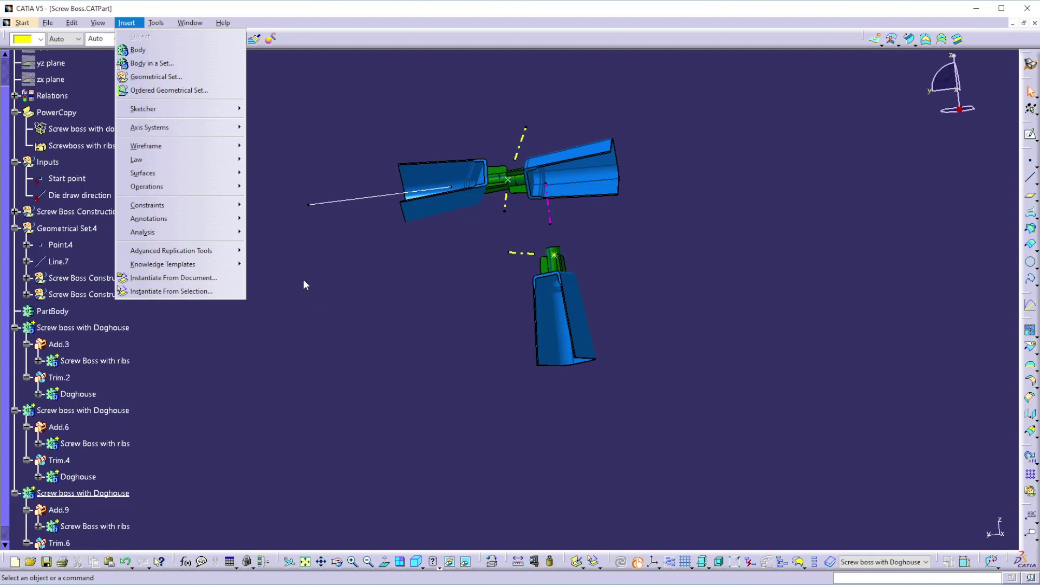
{"action": "left_click", "coordinate": [292, 316]}
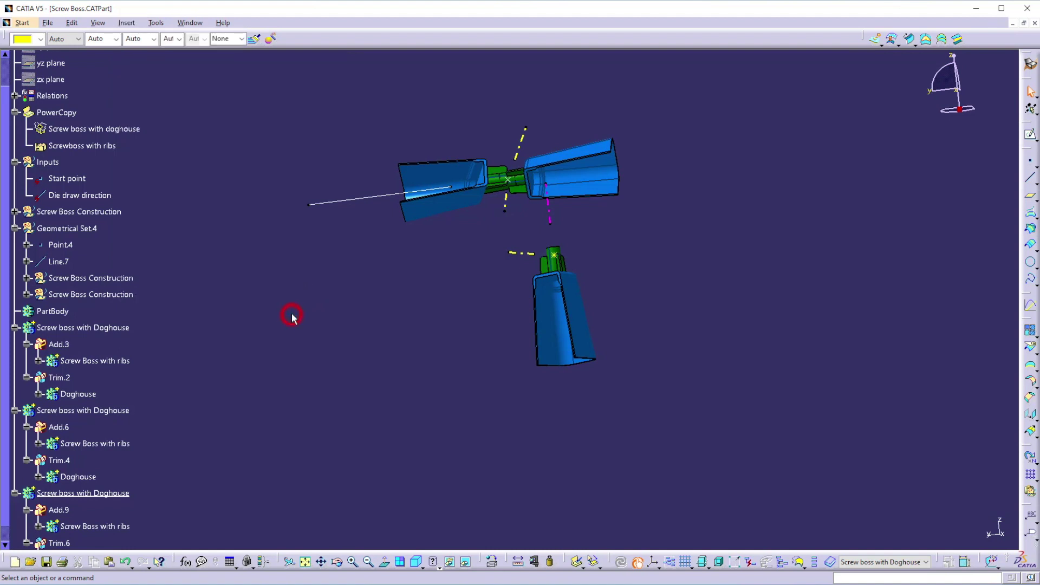
Step: Collapse the three Screw boss with Doghouse bodies, and hide the two instantiated ones together with Geometrical Set.4
{"action": "left_click", "coordinate": [15, 328]}
{"action": "left_click", "coordinate": [16, 344]}
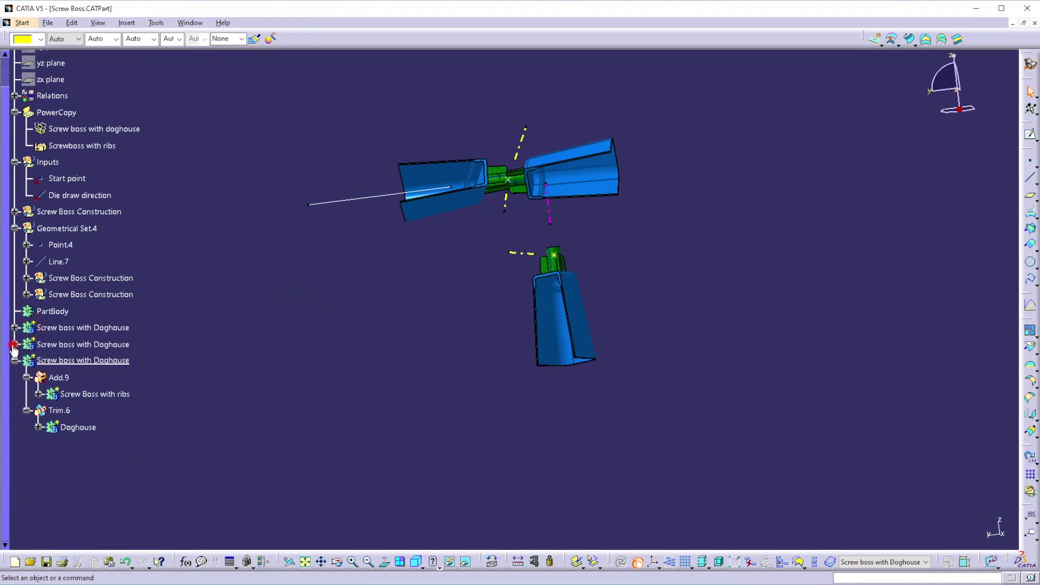
{"action": "left_click", "coordinate": [15, 361]}
{"action": "right_click", "coordinate": [49, 360]}
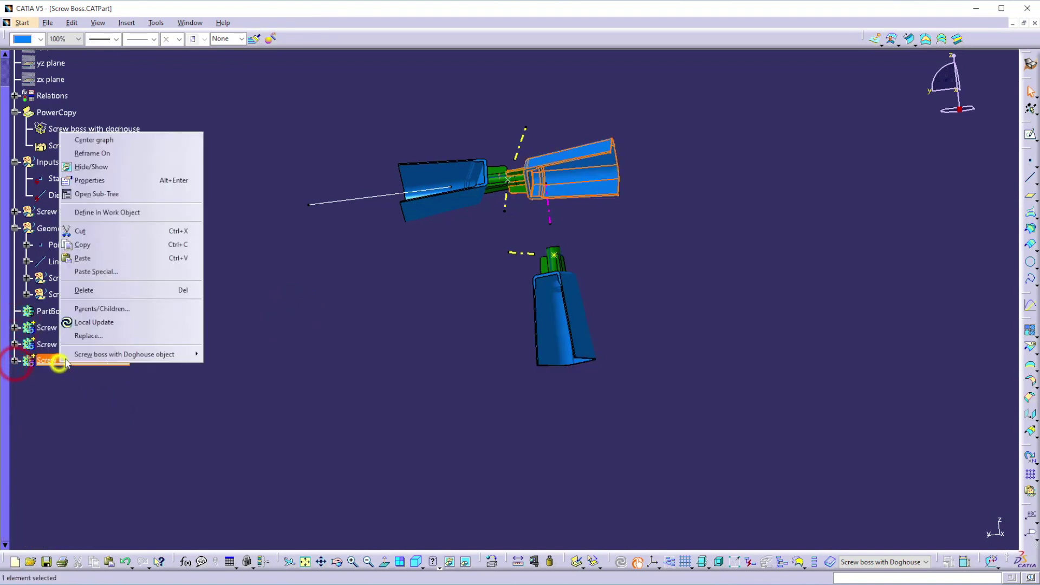
{"action": "left_click", "coordinate": [88, 162]}
{"action": "right_click", "coordinate": [76, 344]}
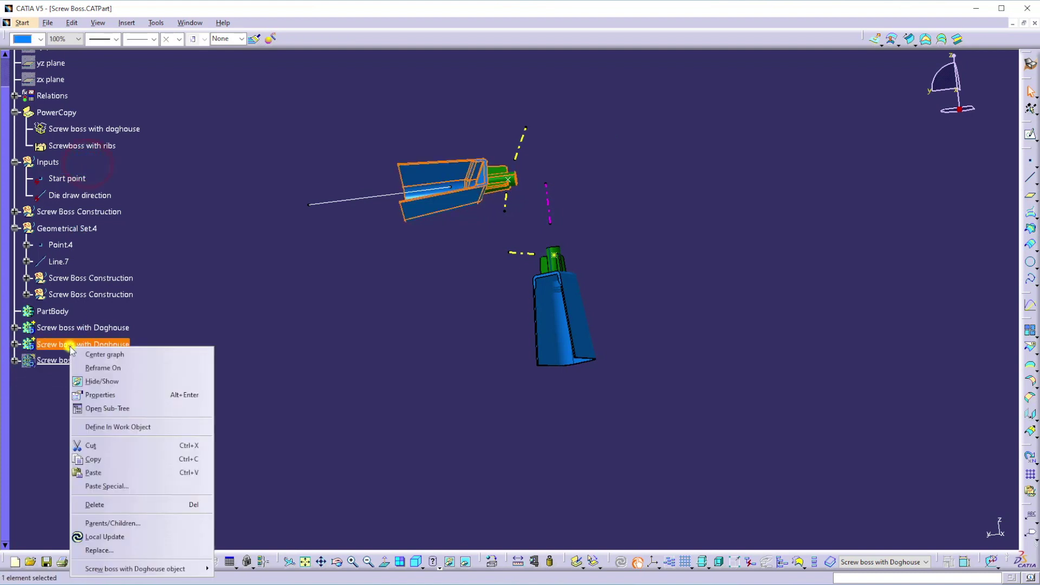
{"action": "left_click", "coordinate": [104, 383]}
{"action": "right_click", "coordinate": [57, 228]}
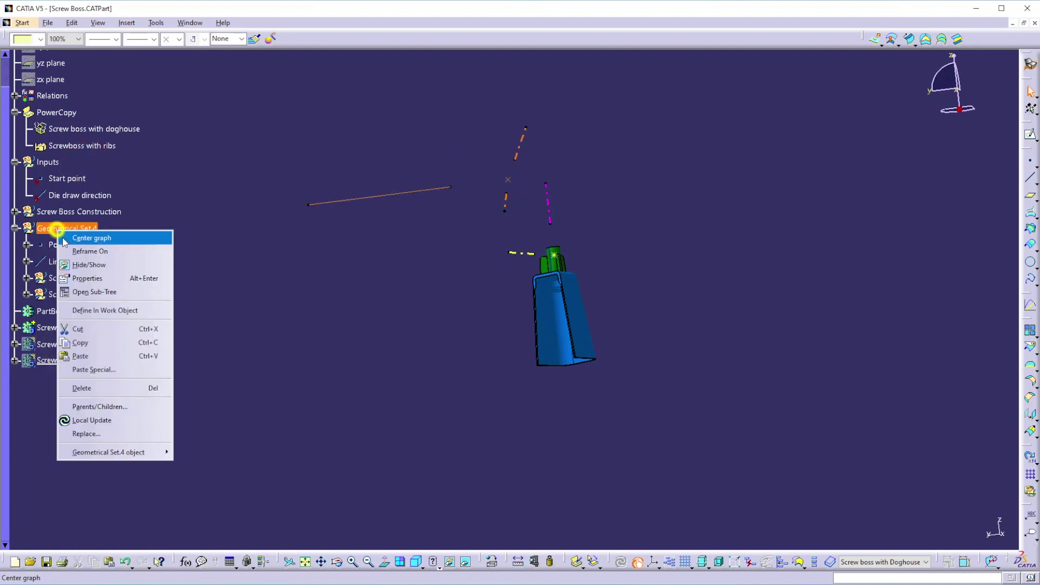
{"action": "left_click", "coordinate": [81, 262]}
{"action": "left_click", "coordinate": [339, 328]}
{"action": "middle_click_drag", "start_coordinate": [428, 195], "coordinate": [548, 343]}
{"action": "left_click", "coordinate": [282, 251]}
{"action": "middle_click_drag", "start_coordinate": [304, 248], "coordinate": [280, 147]}
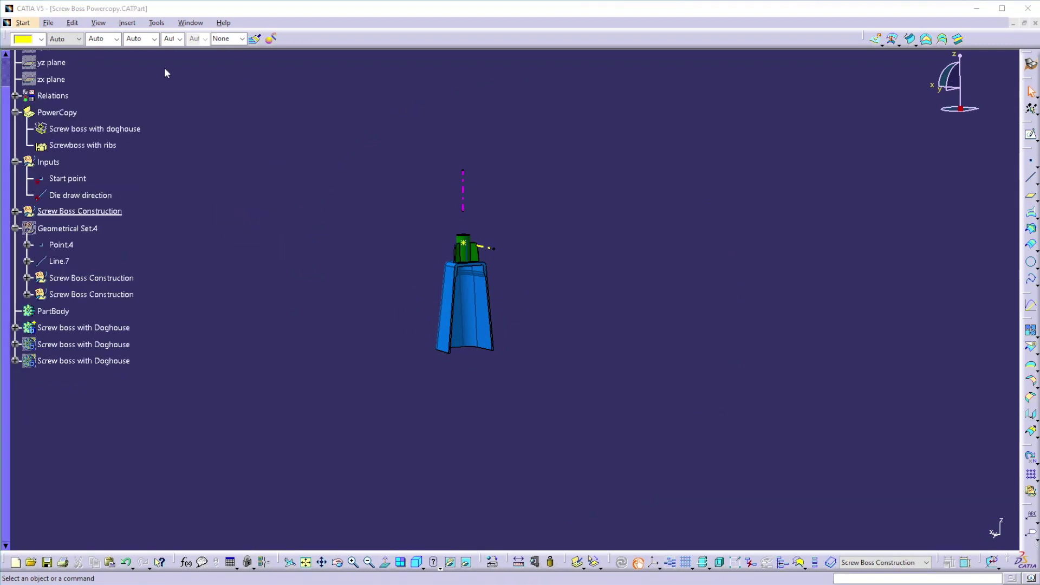
Step: In the PowerCopy Demo part, start Instantiate From Selection with "Screw boss with doghouse" from the Screw Boss Powercopy part as the reference
{"action": "left_click", "coordinate": [189, 23]}
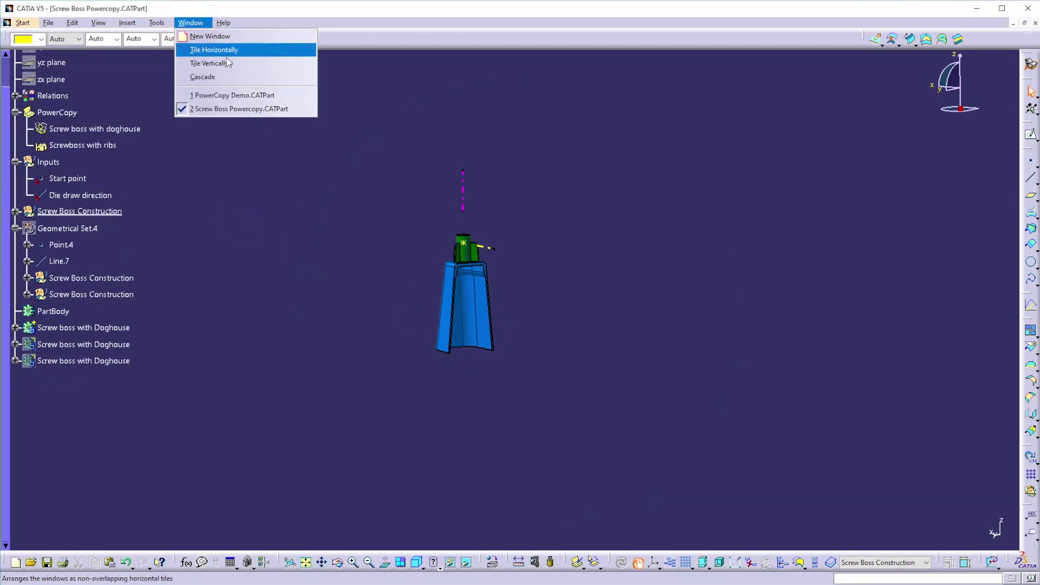
{"action": "left_click", "coordinate": [226, 96]}
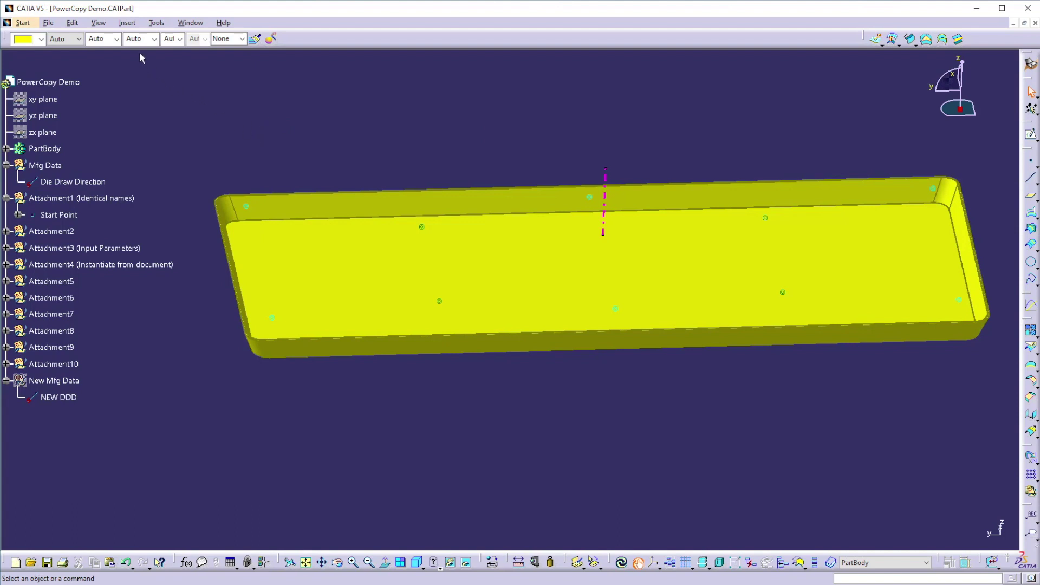
{"action": "left_click", "coordinate": [127, 23]}
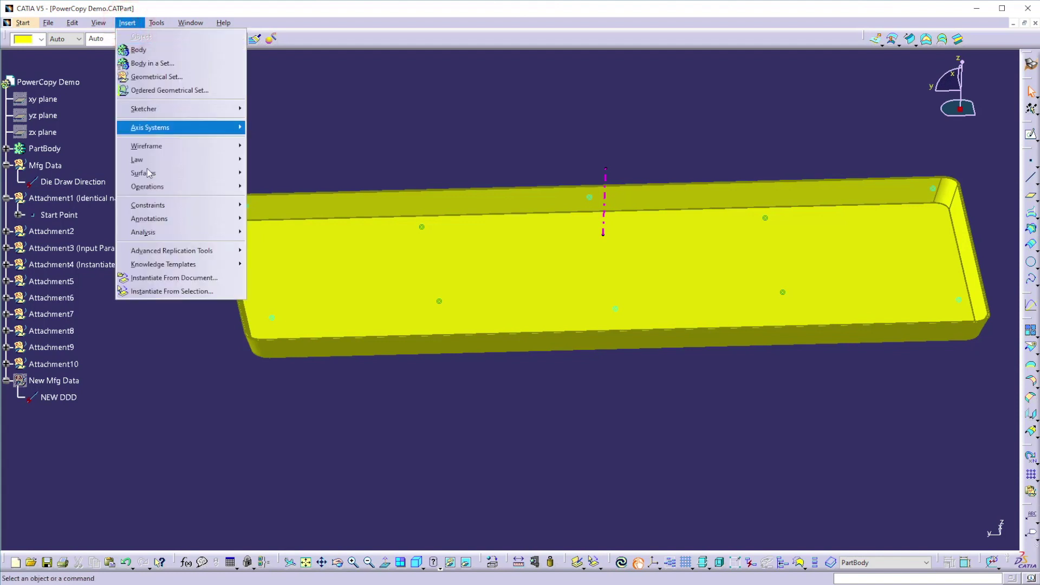
{"action": "left_click", "coordinate": [193, 293]}
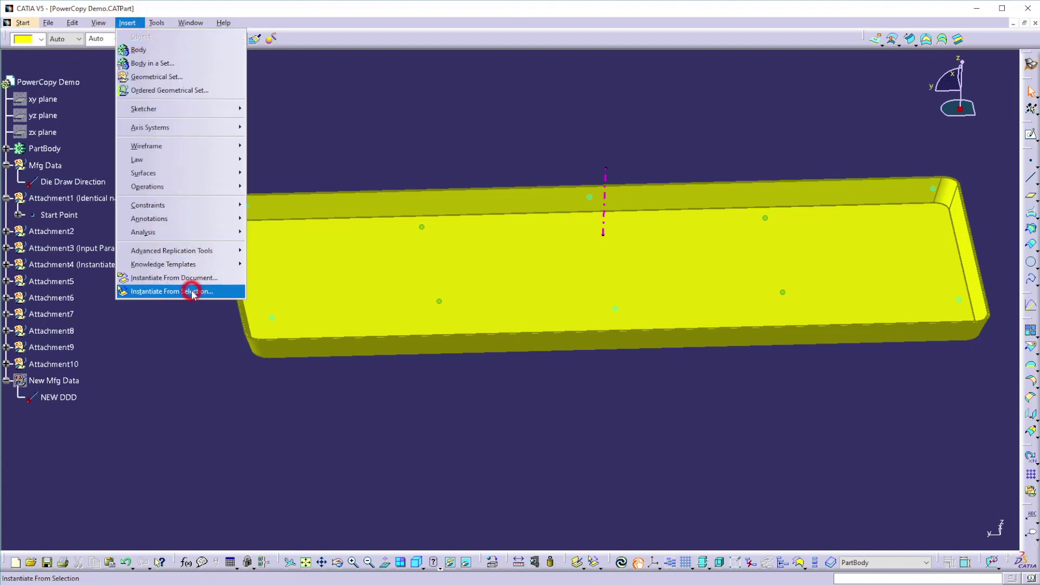
{"action": "left_click", "coordinate": [191, 23]}
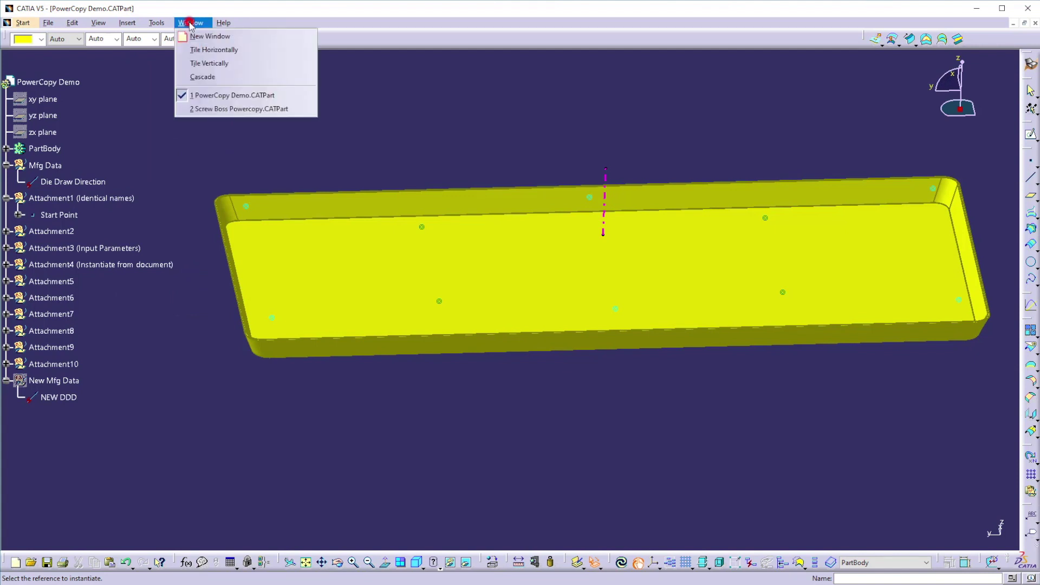
{"action": "left_click", "coordinate": [220, 109]}
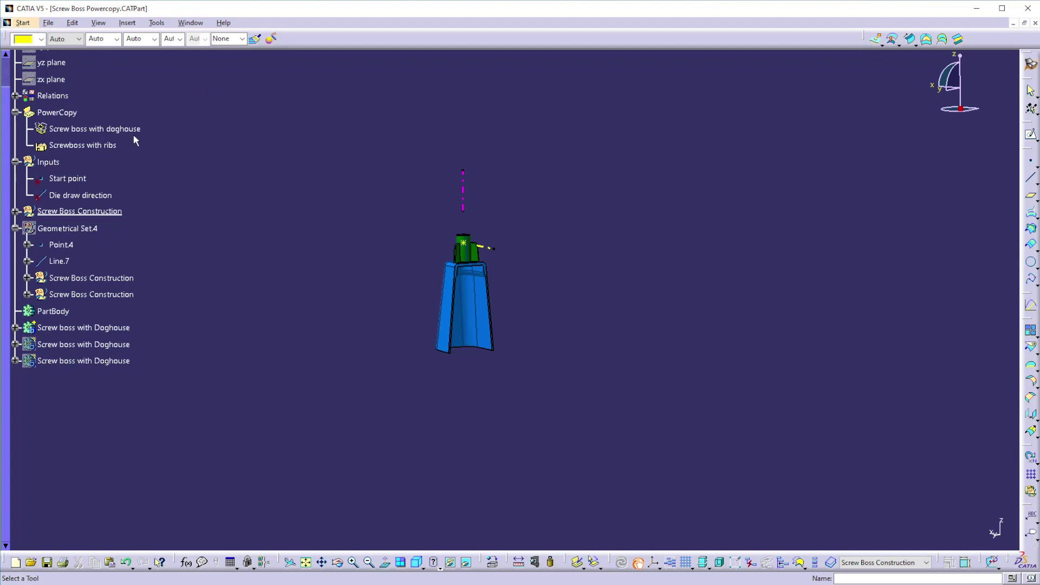
{"action": "left_click", "coordinate": [117, 128]}
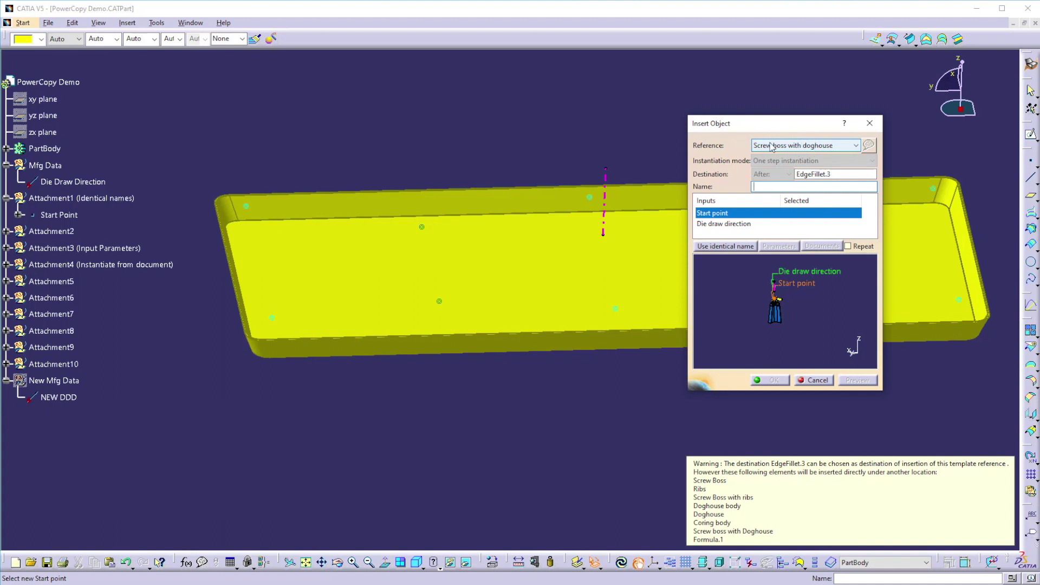
Step: Set the destination to after Attachment1 (Identical names), assign both inputs by identical name, and preview the instance
{"action": "left_click", "coordinate": [813, 174]}
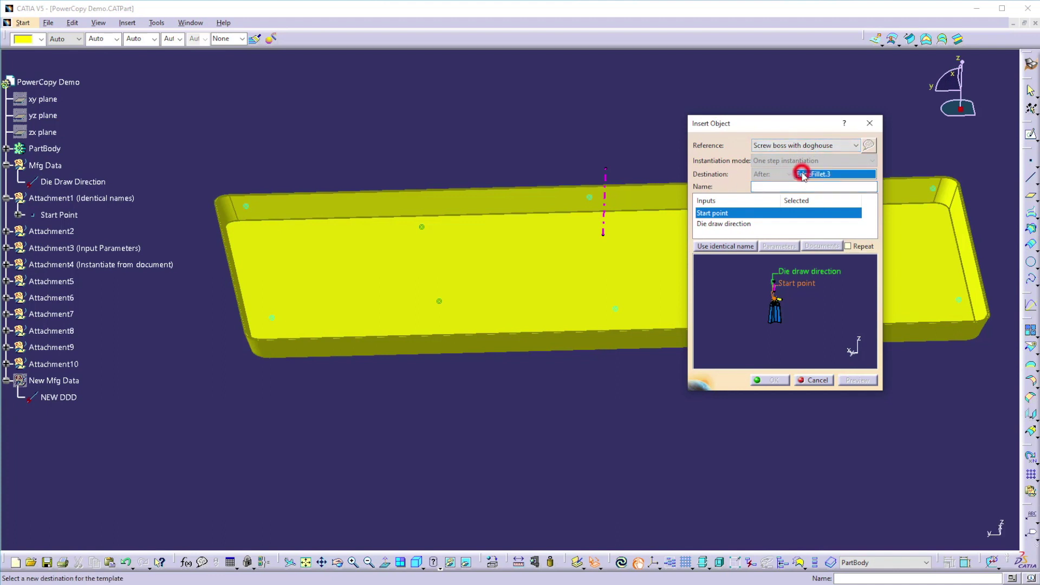
{"action": "left_click", "coordinate": [65, 199]}
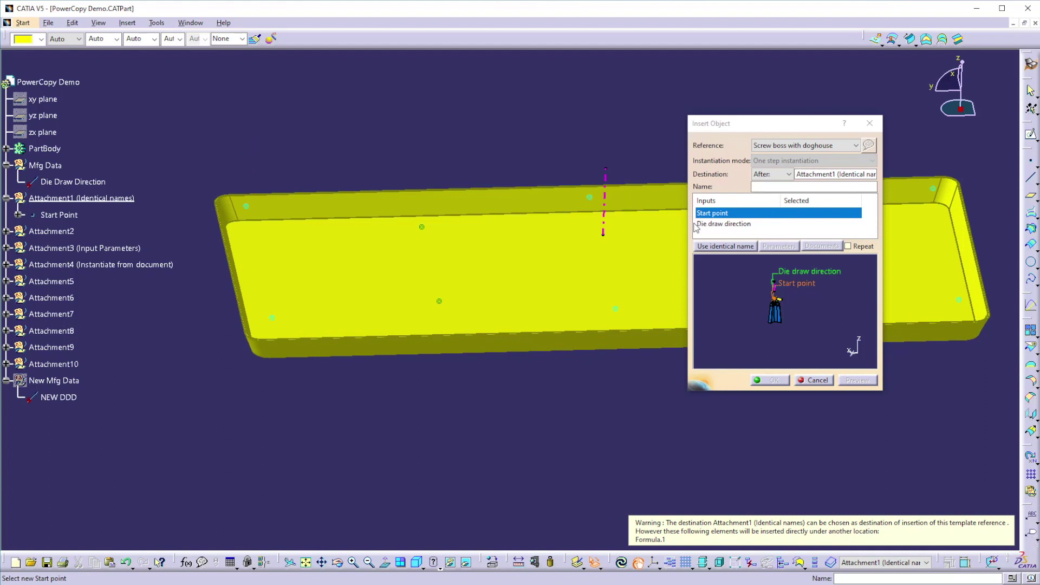
{"action": "left_click", "coordinate": [733, 248]}
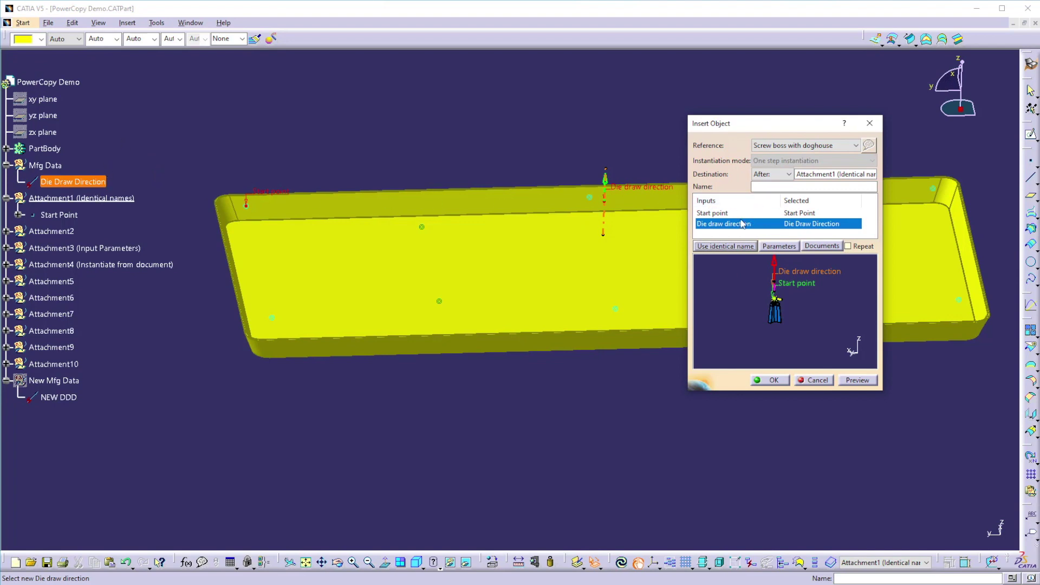
{"action": "left_click", "coordinate": [859, 381]}
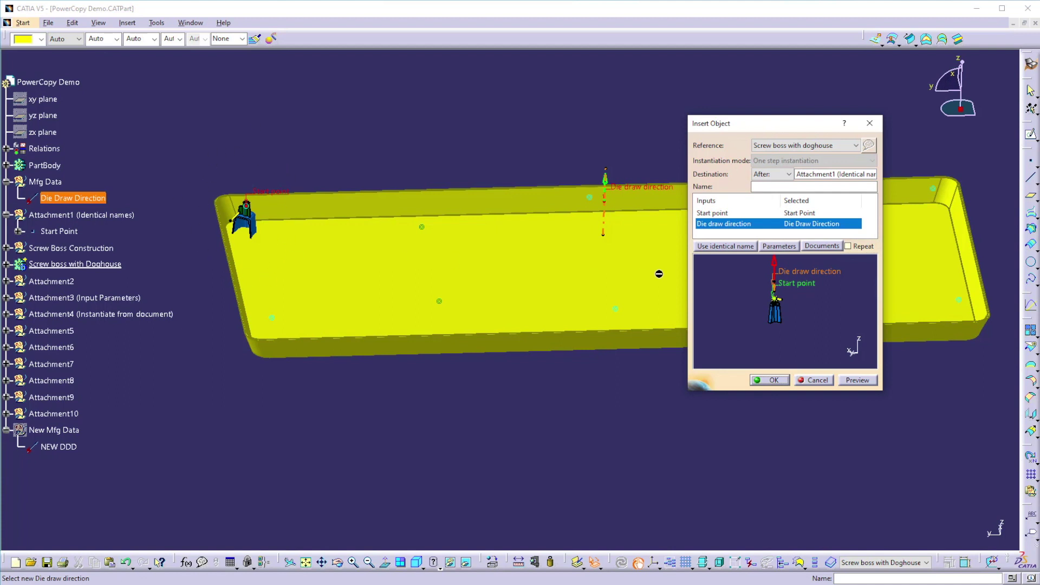
Step: Set the instance's Screw Radius to 4 mm and Screw boss Inner radius to 3.4 mm, preview it and create it
{"action": "left_click", "coordinate": [776, 247]}
{"action": "double_click", "coordinate": [961, 467]}
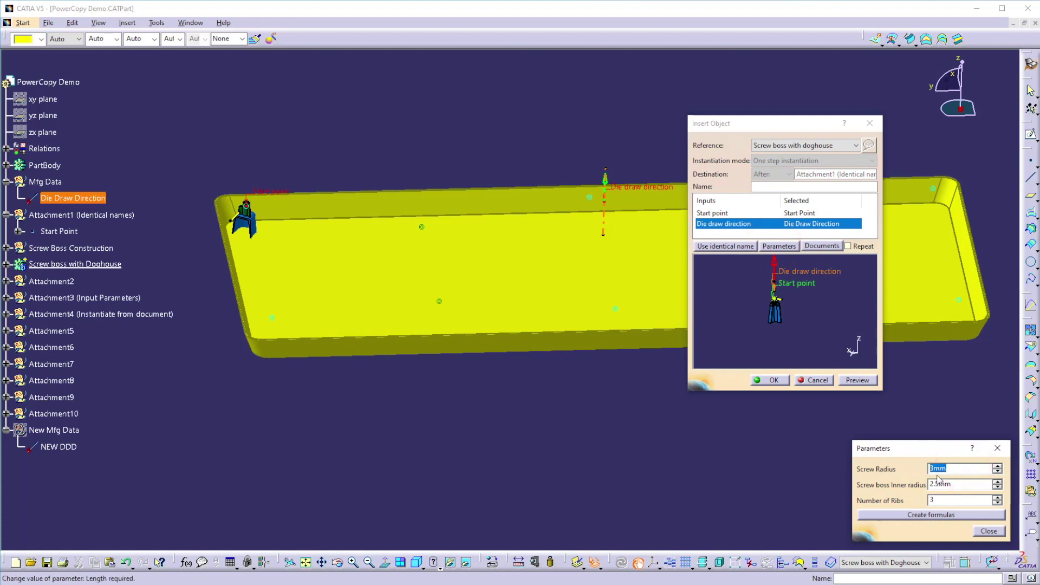
{"action": "type", "text": "4"}
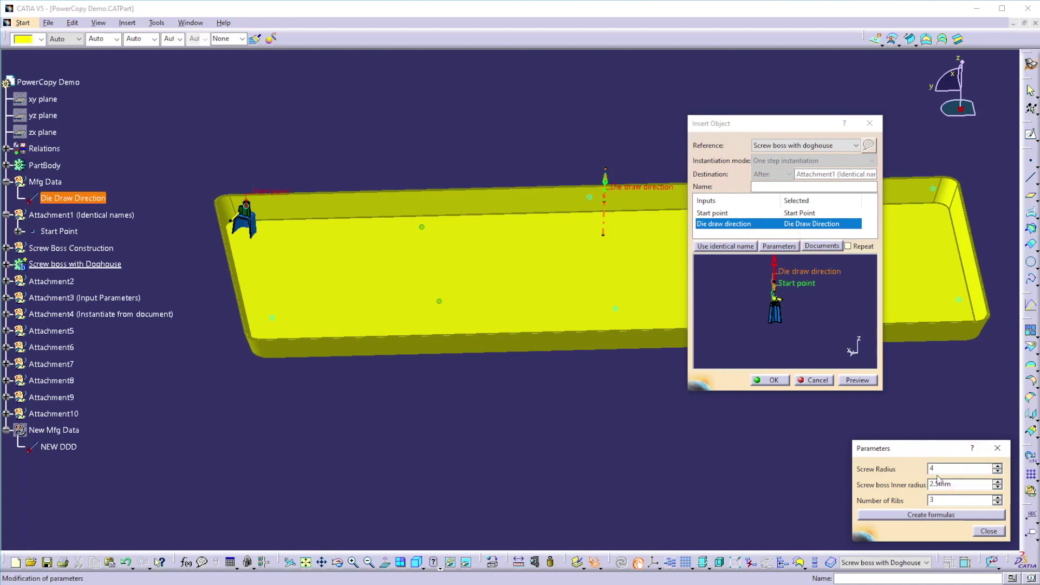
{"action": "double_click", "coordinate": [971, 484]}
{"action": "type", "text": "3.4"}
{"action": "left_click", "coordinate": [987, 531]}
{"action": "left_click", "coordinate": [857, 380]}
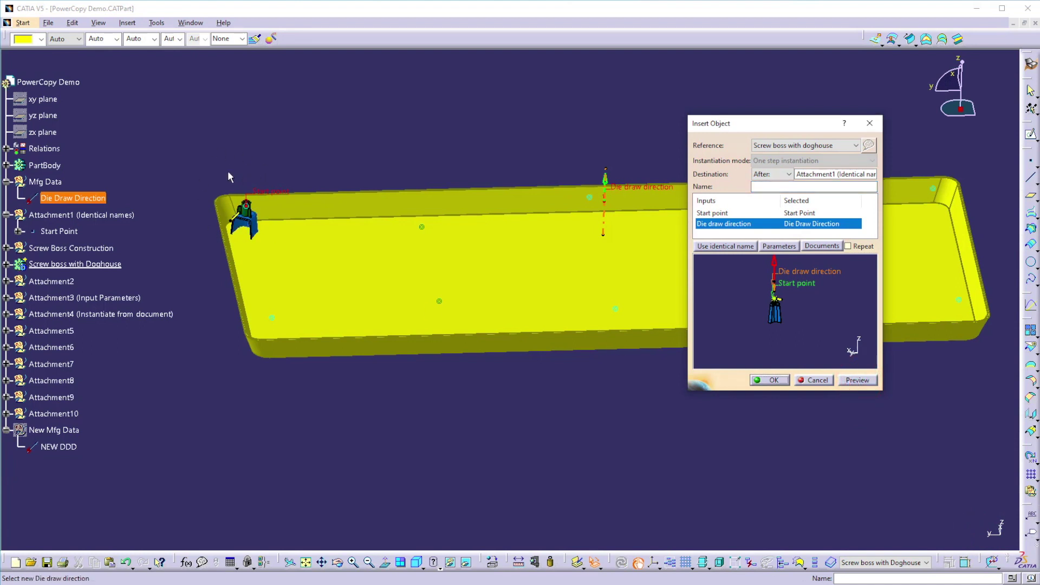
{"action": "left_click", "coordinate": [773, 382]}
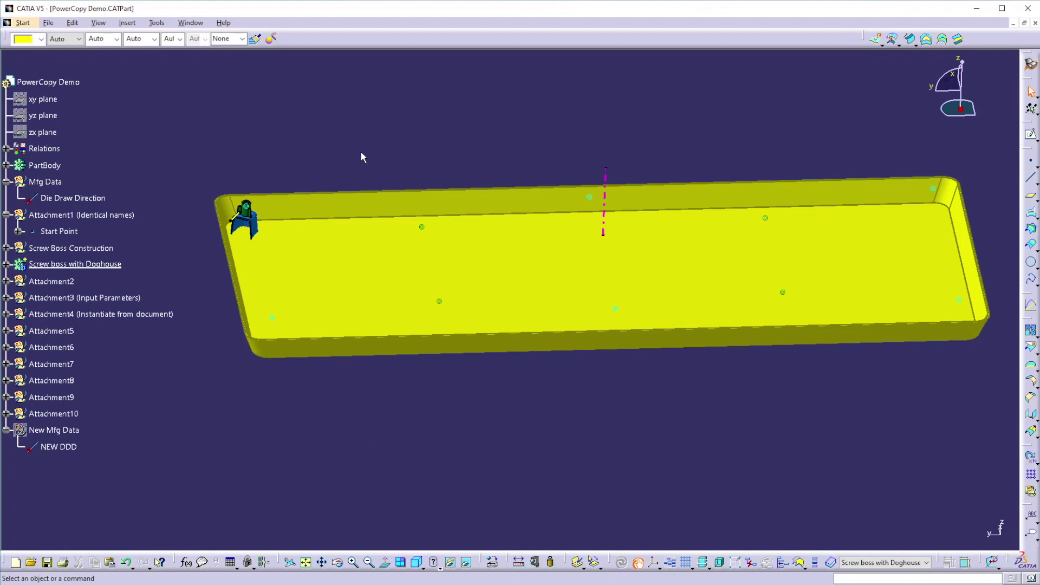
Step: Start Instantiate From Selection with "Screwboss with ribs" from the Screw Boss Powercopy part as the reference
{"action": "left_click", "coordinate": [128, 23]}
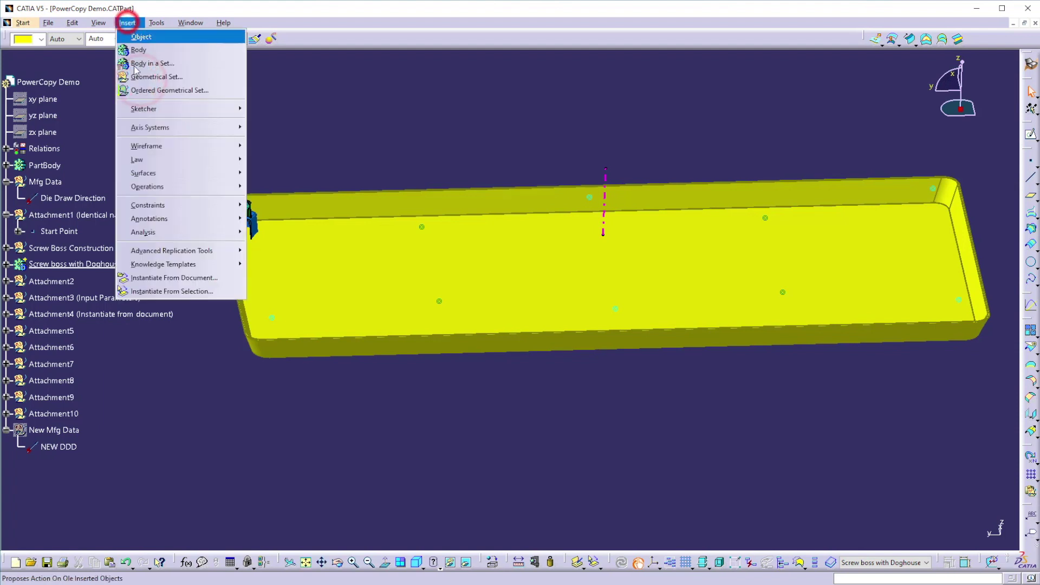
{"action": "left_click", "coordinate": [178, 292]}
{"action": "left_click", "coordinate": [186, 23]}
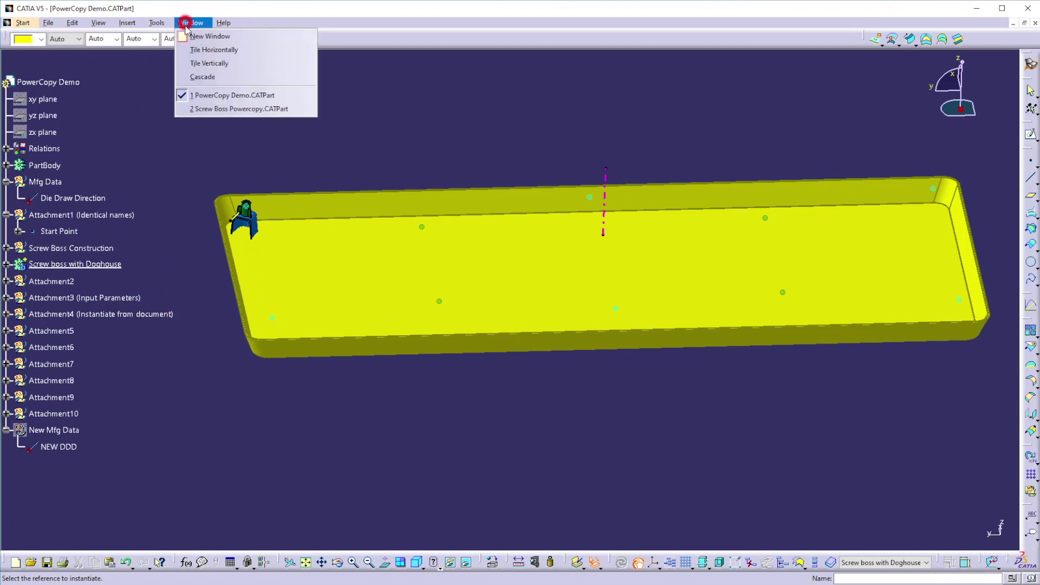
{"action": "left_click", "coordinate": [217, 109]}
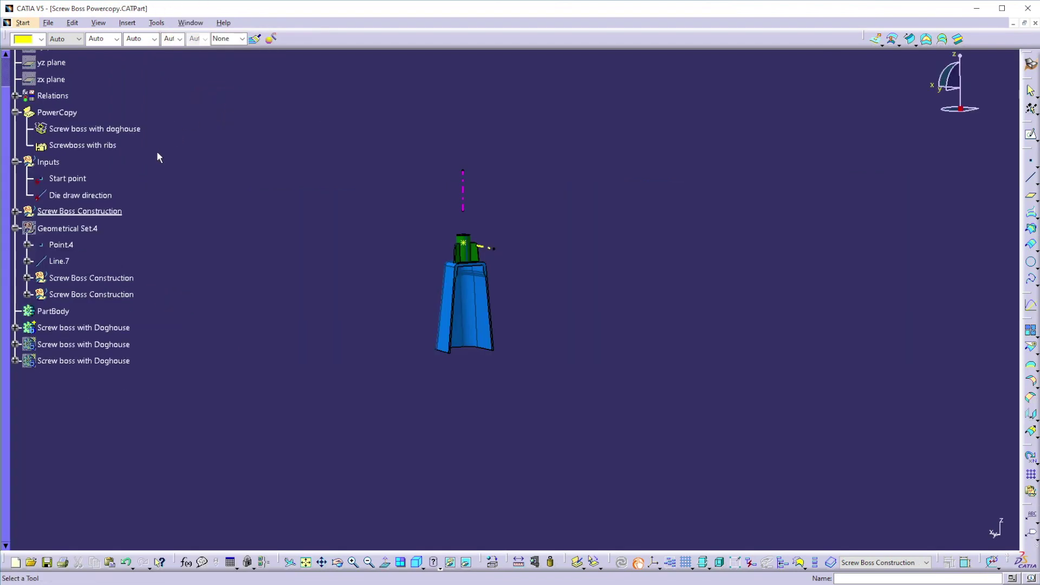
{"action": "left_click", "coordinate": [109, 147]}
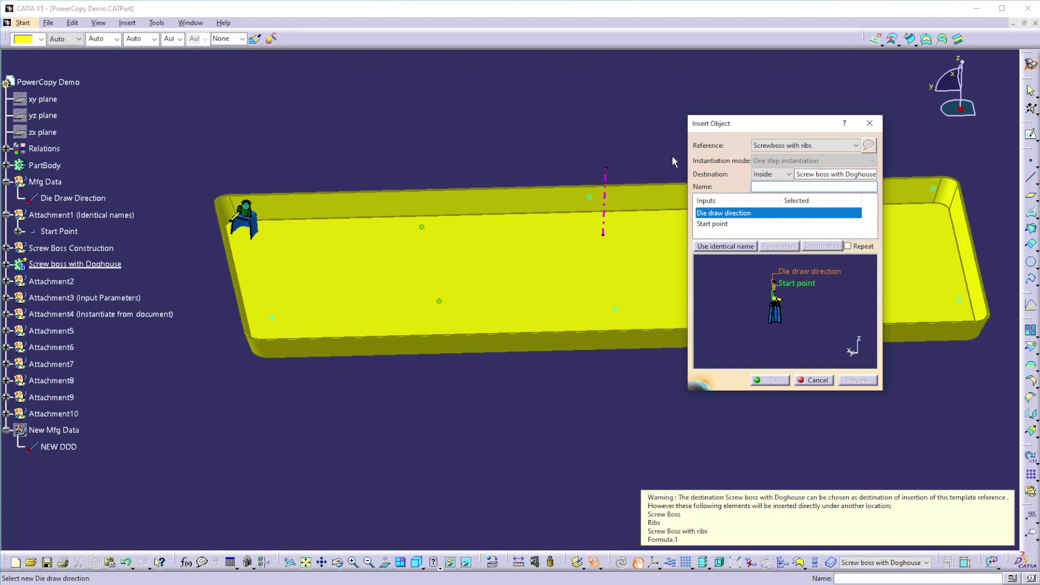
Step: Set the destination inside Attachment3 (Input Parameters), and assign Die Draw Direction and Attachment3 Point as the draw direction and start point inputs
{"action": "left_click", "coordinate": [825, 174]}
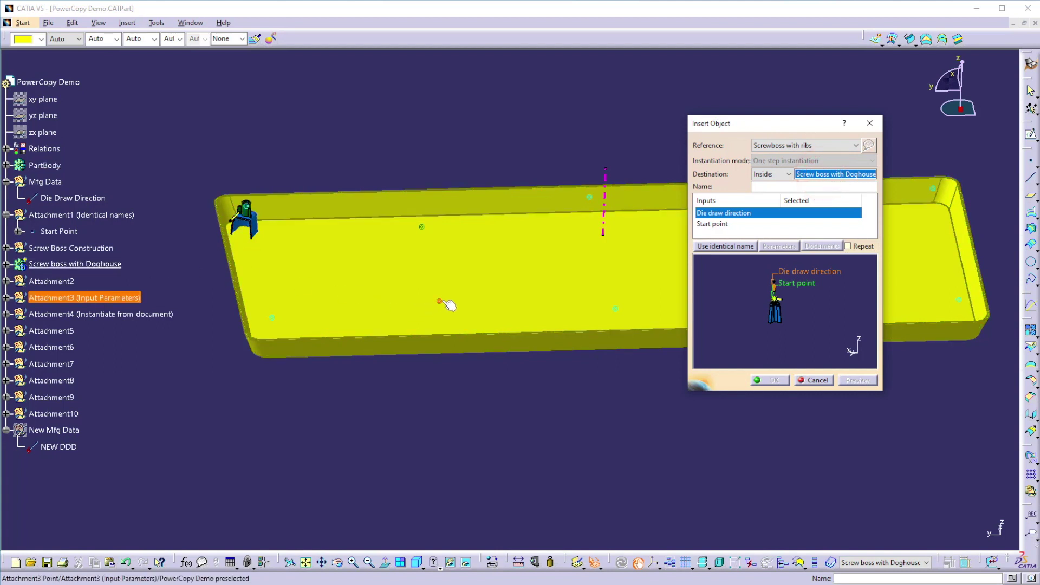
{"action": "left_click", "coordinate": [79, 300]}
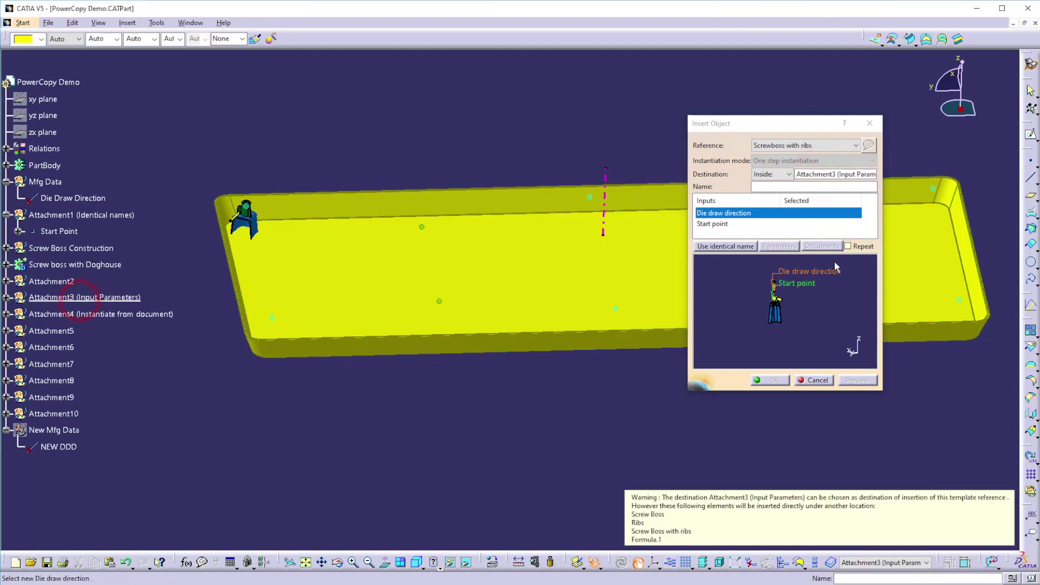
{"action": "left_click", "coordinate": [533, 132]}
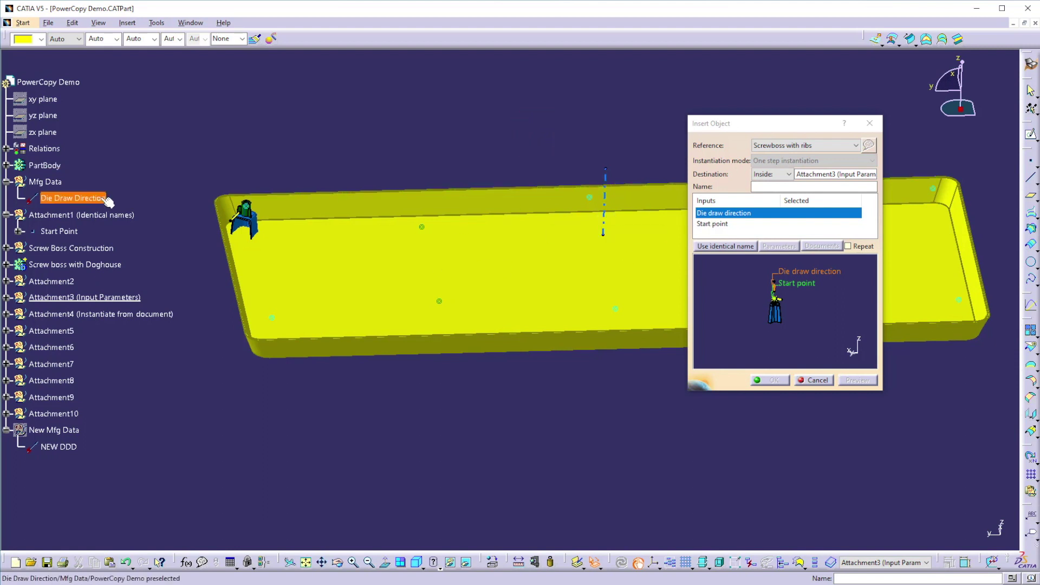
{"action": "left_click", "coordinate": [604, 216]}
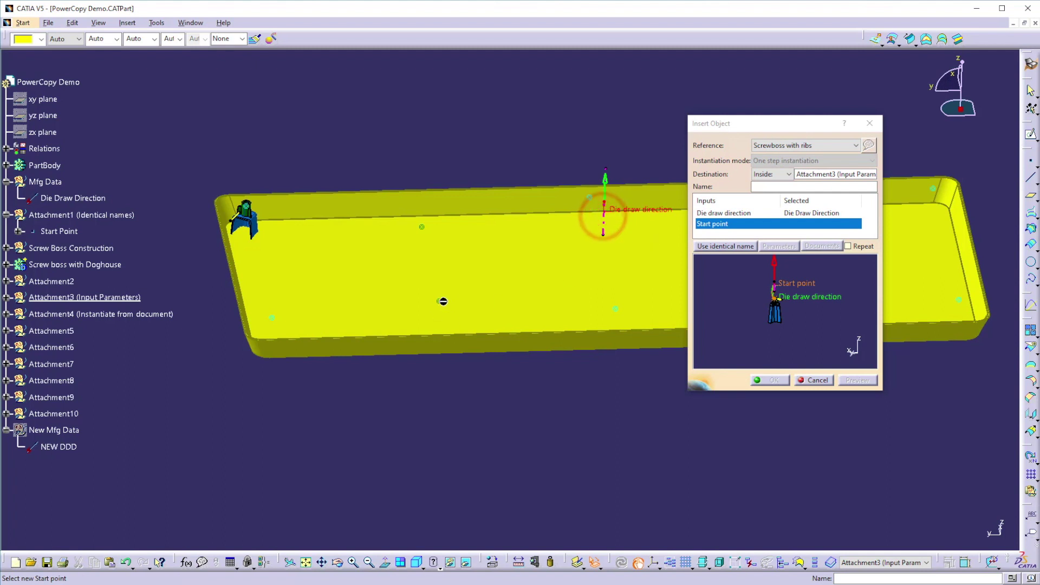
{"action": "left_click", "coordinate": [442, 302]}
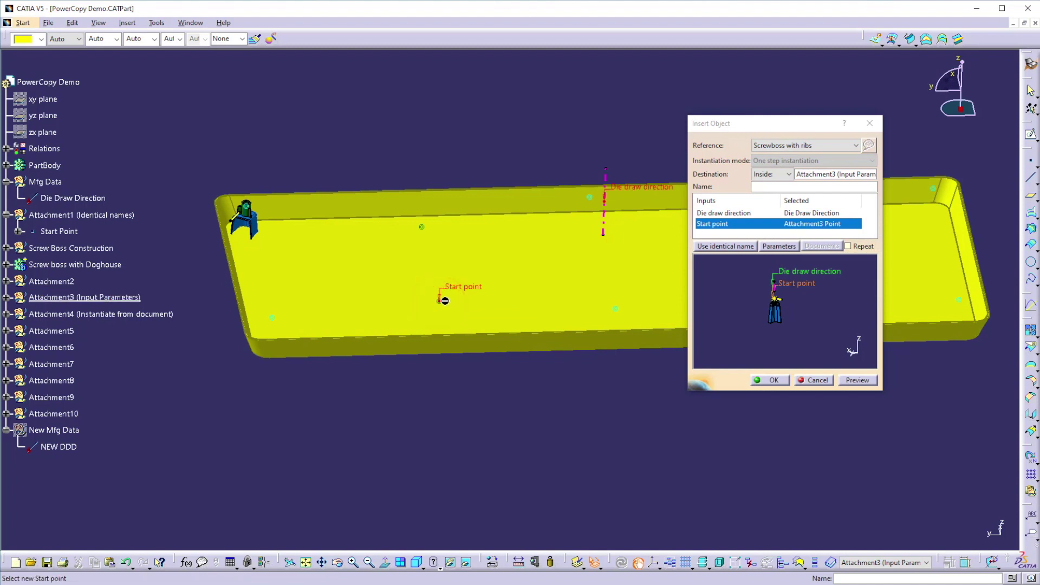
Step: Set the ribbed screw boss's Screw Radius to 2 mm and Screw Boss Inner Radius to 1.8 mm, and create the instance
{"action": "left_click", "coordinate": [780, 246]}
{"action": "left_click", "coordinate": [954, 467]}
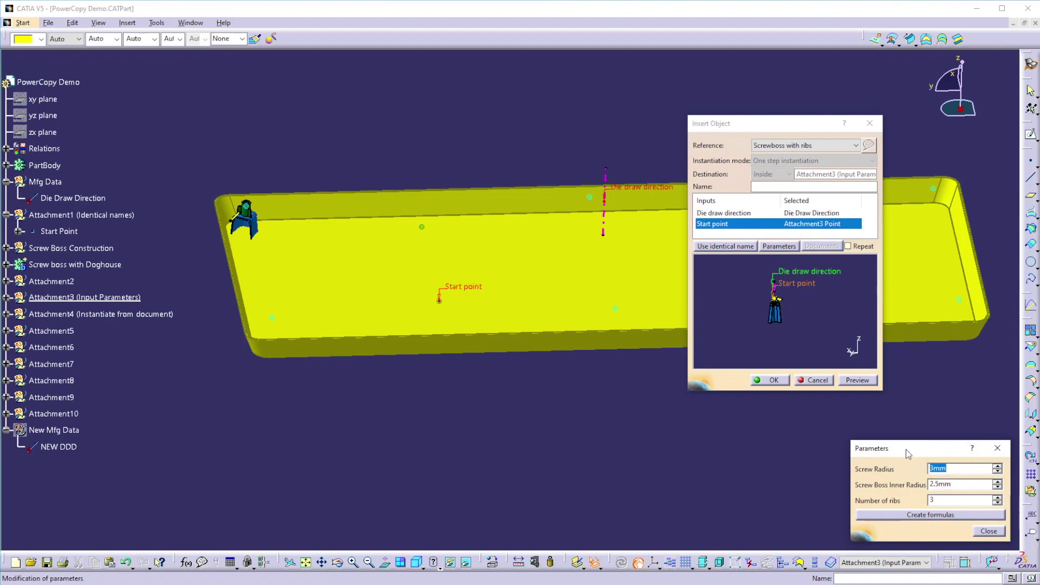
{"action": "type", "text": "2"}
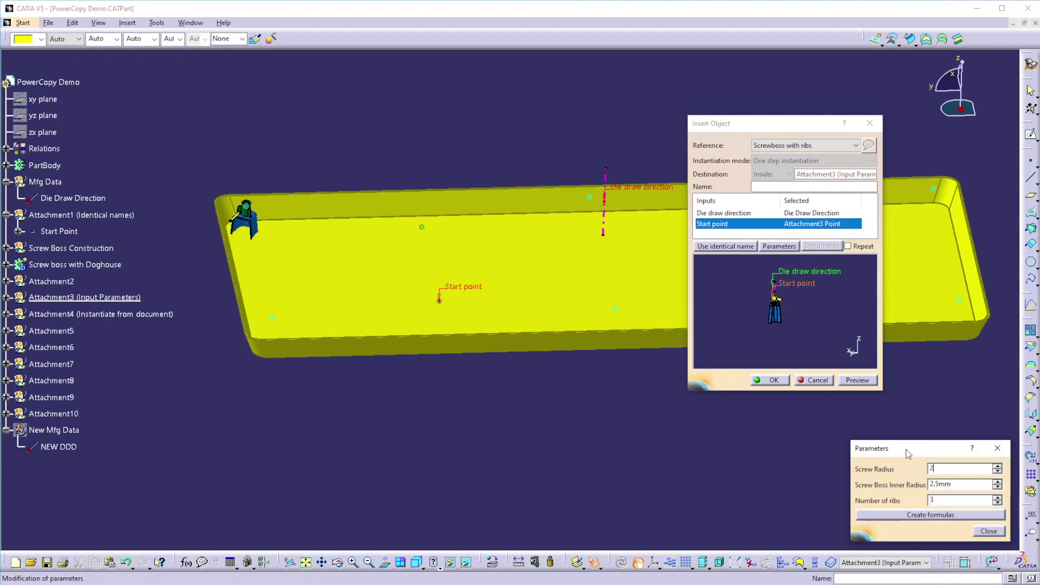
{"action": "left_click", "coordinate": [967, 485]}
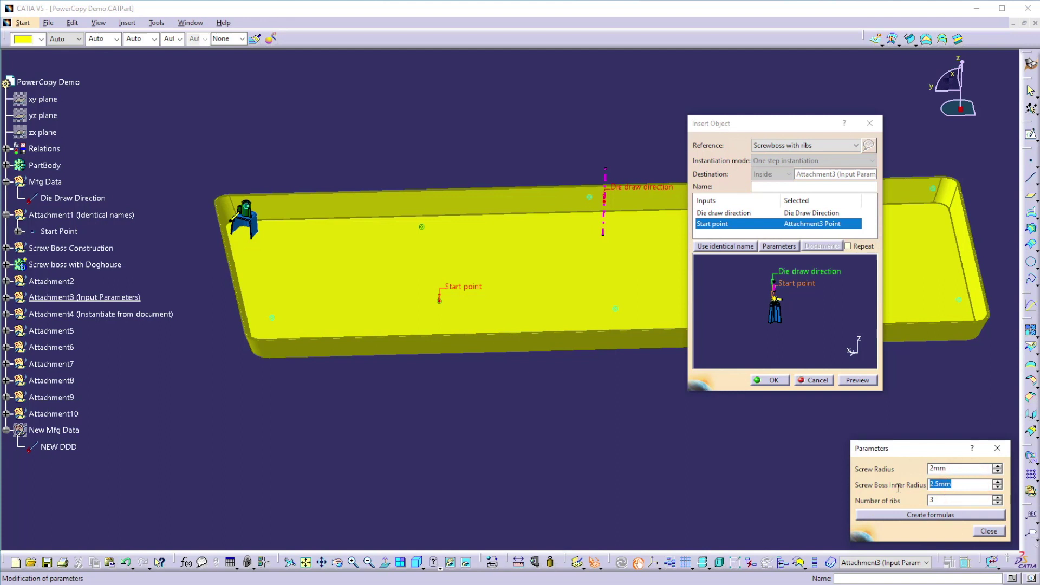
{"action": "type", "text": "1.8"}
{"action": "left_click", "coordinate": [775, 380]}
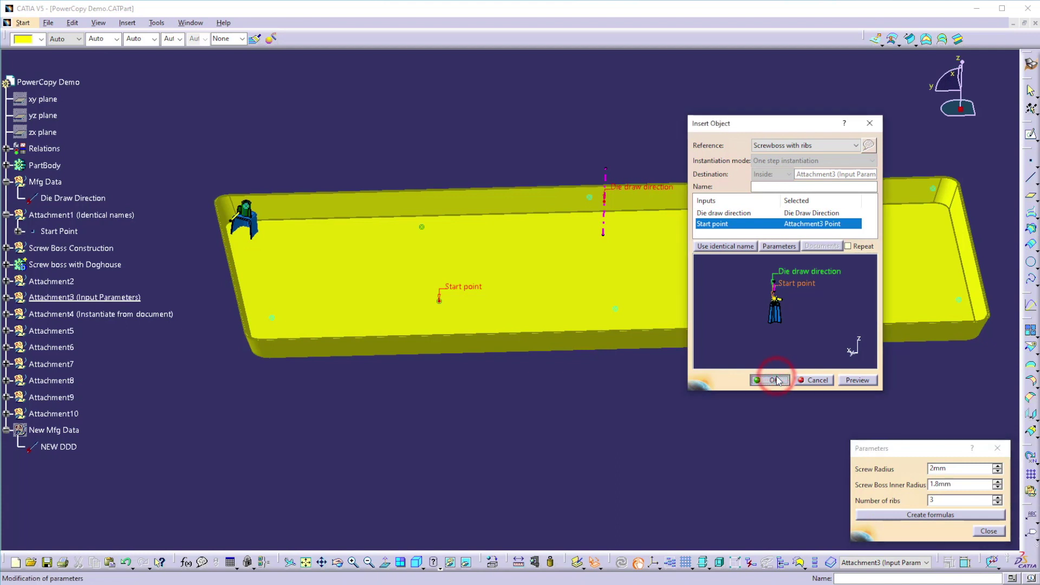
{"action": "left_click", "coordinate": [989, 531]}
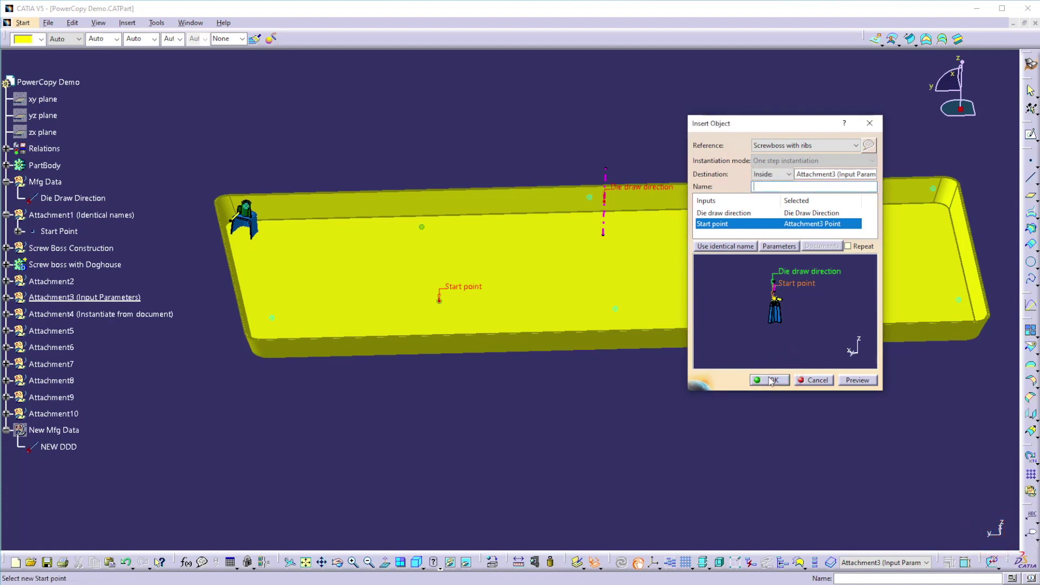
{"action": "left_click", "coordinate": [771, 380]}
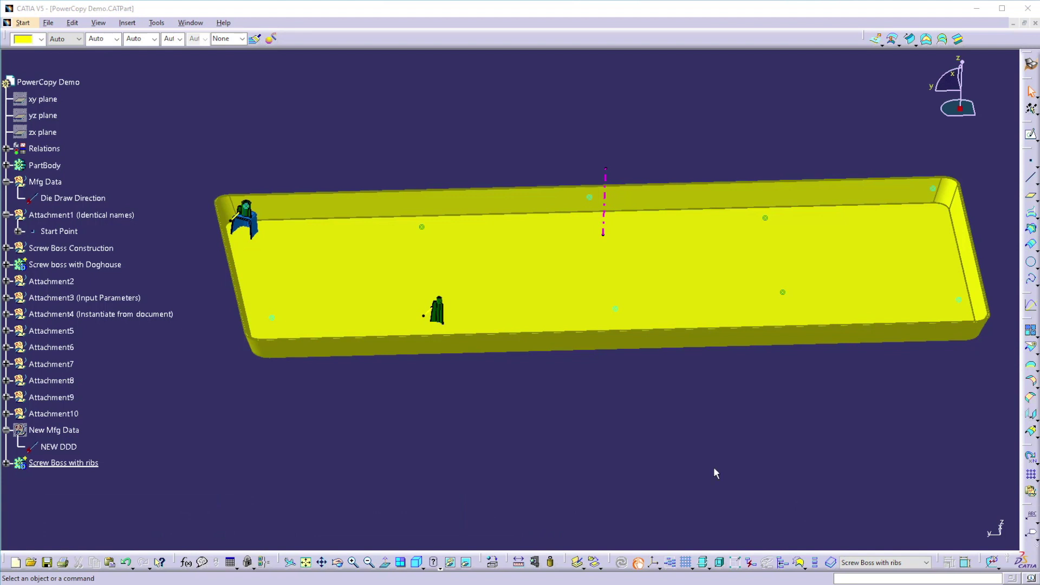
Step: Switch to the Screw Boss Powercopy part and save it over the existing Screw Boss Powercopy.CATPart file
{"action": "left_click", "coordinate": [191, 22]}
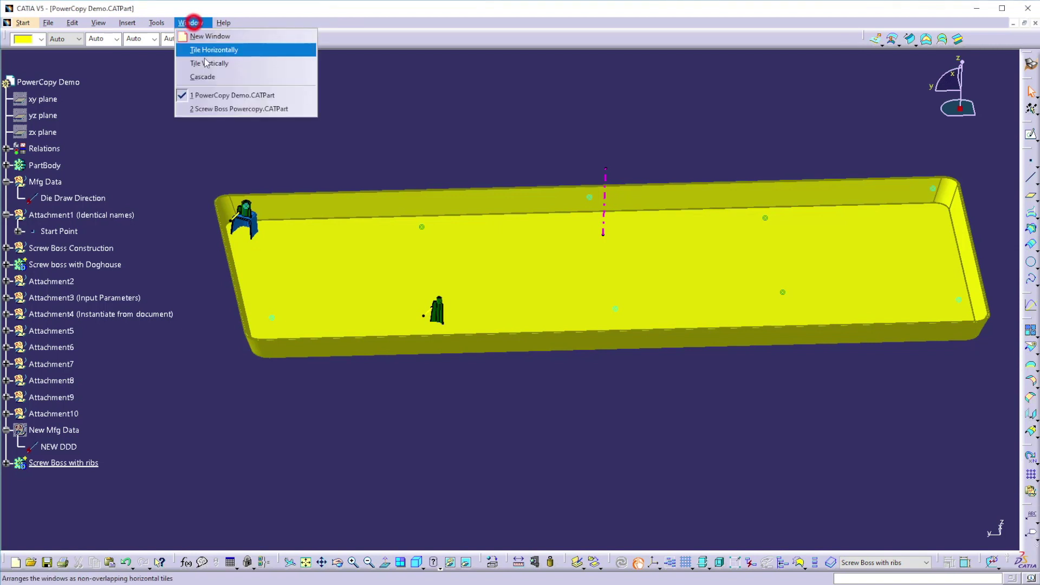
{"action": "left_click", "coordinate": [230, 110]}
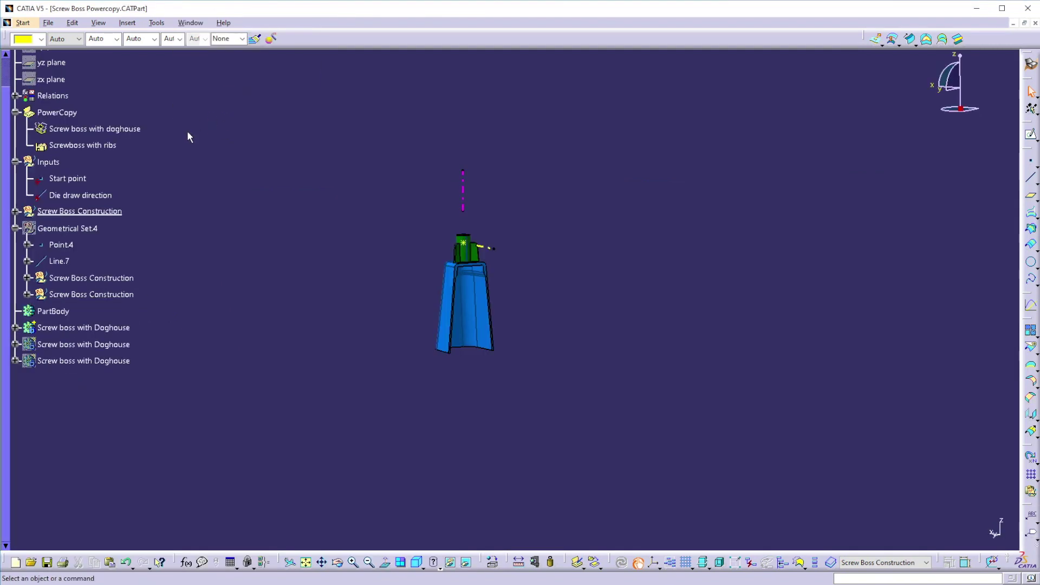
{"action": "left_click", "coordinate": [48, 24]}
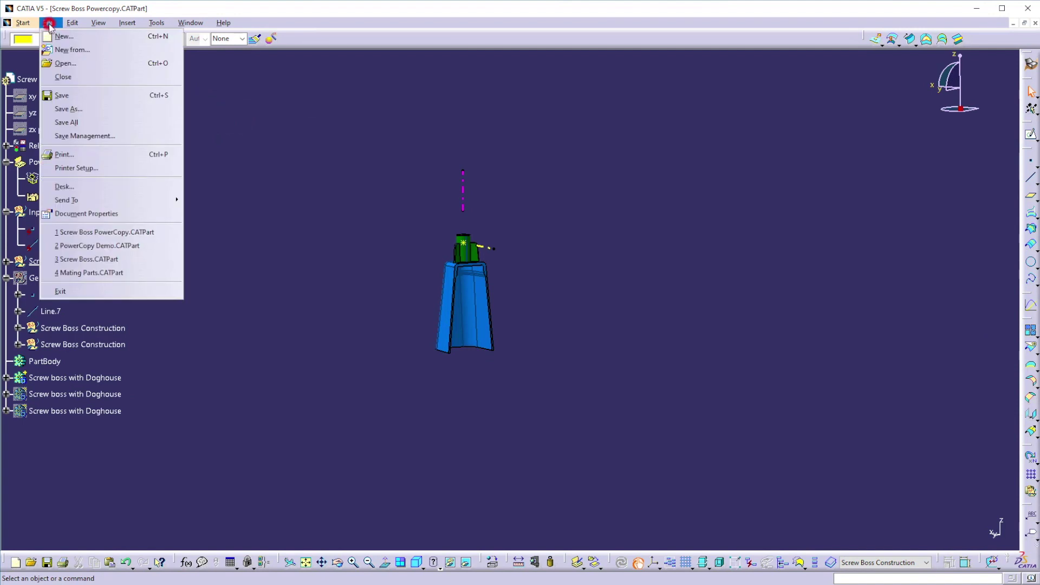
{"action": "left_click", "coordinate": [73, 108]}
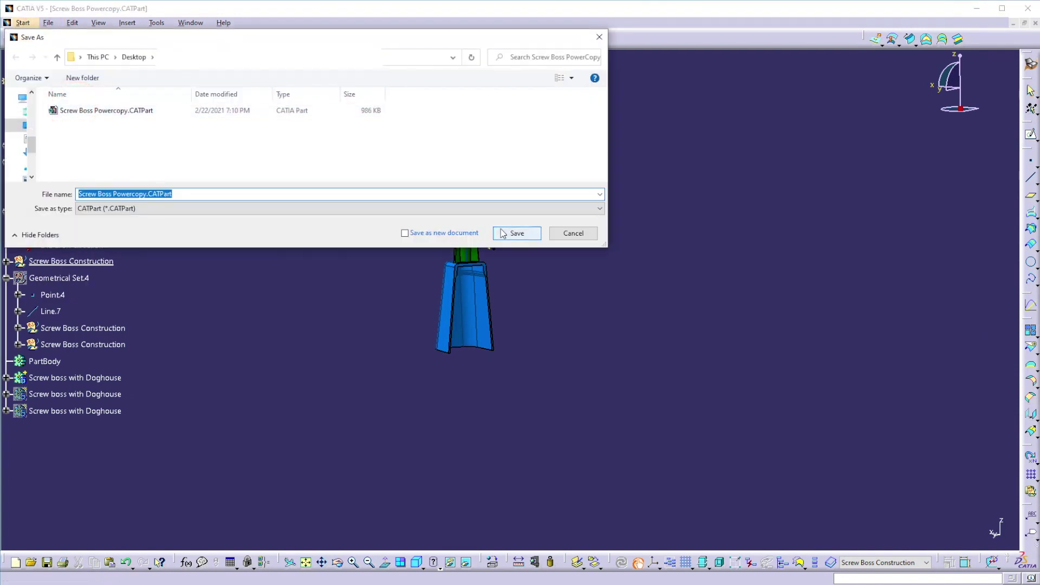
{"action": "left_click", "coordinate": [514, 233]}
{"action": "left_click", "coordinate": [333, 180]}
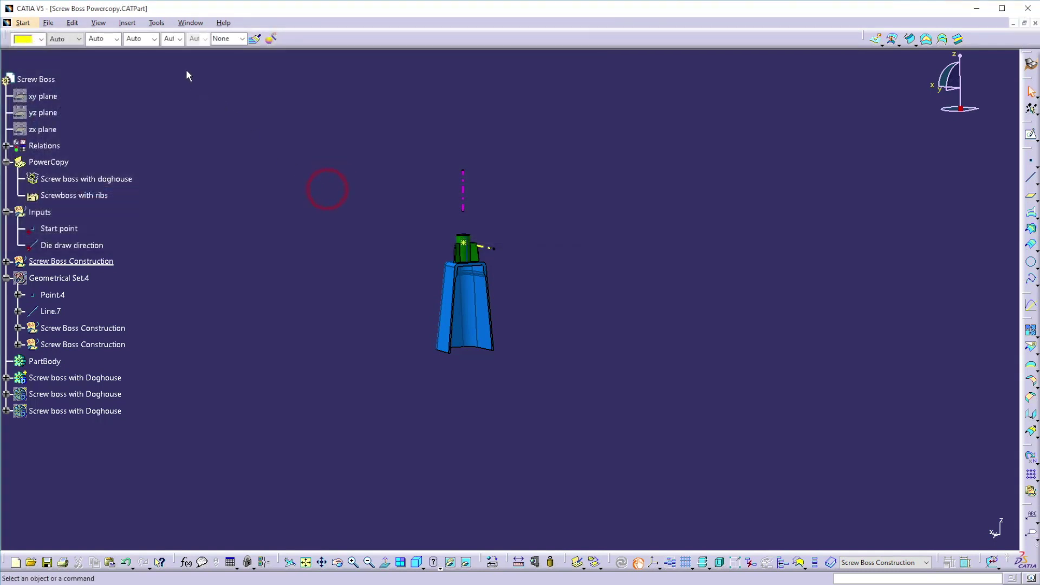
Step: Return to the PowerCopy Demo part and try Instantiate From Document with Screw Boss Powercopy.CATPart while that part is still open
{"action": "left_click", "coordinate": [190, 23]}
{"action": "left_click", "coordinate": [238, 97]}
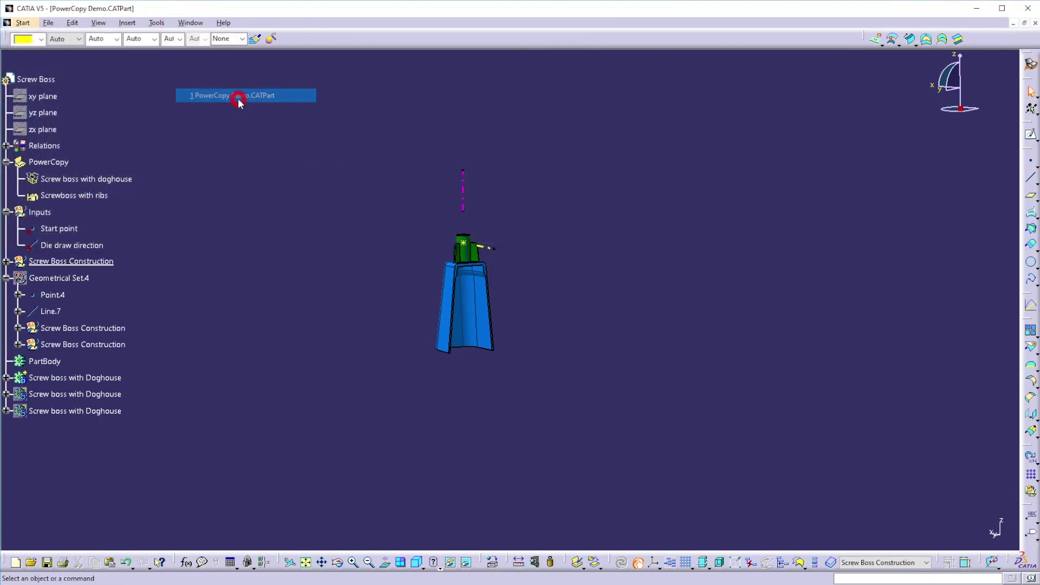
{"action": "left_click", "coordinate": [253, 131]}
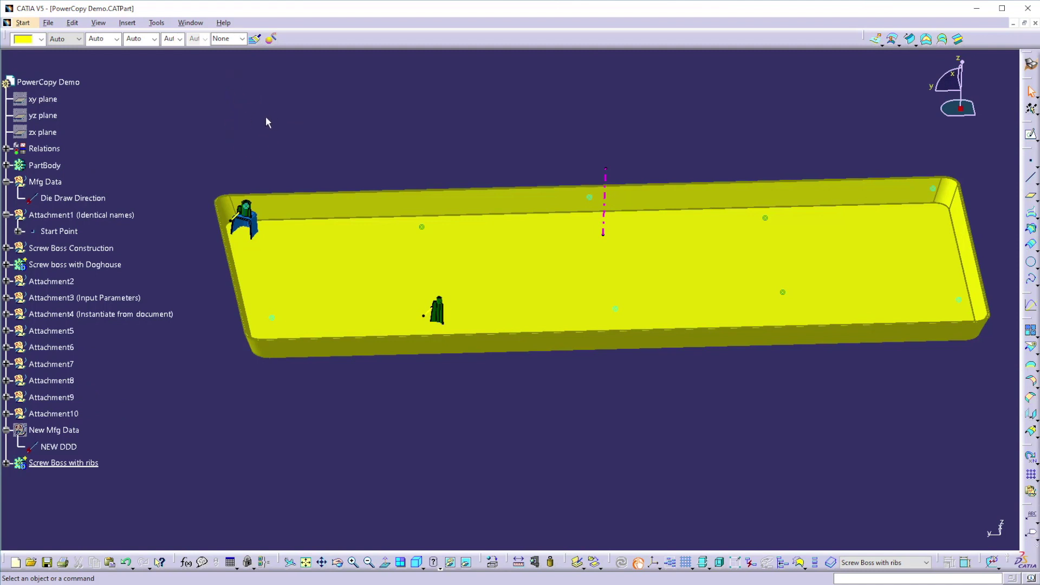
{"action": "left_click", "coordinate": [128, 24]}
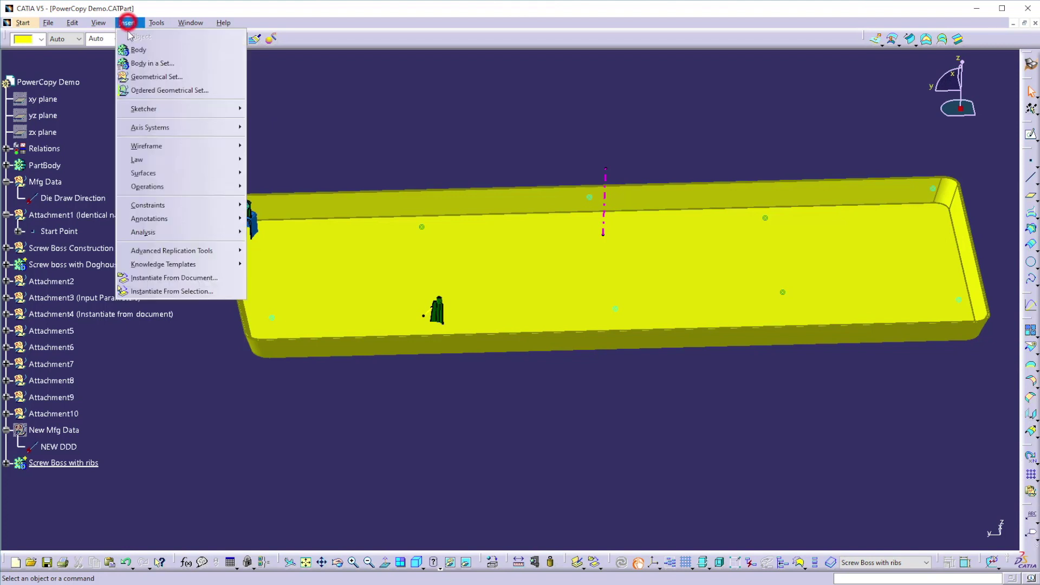
{"action": "left_click", "coordinate": [169, 281]}
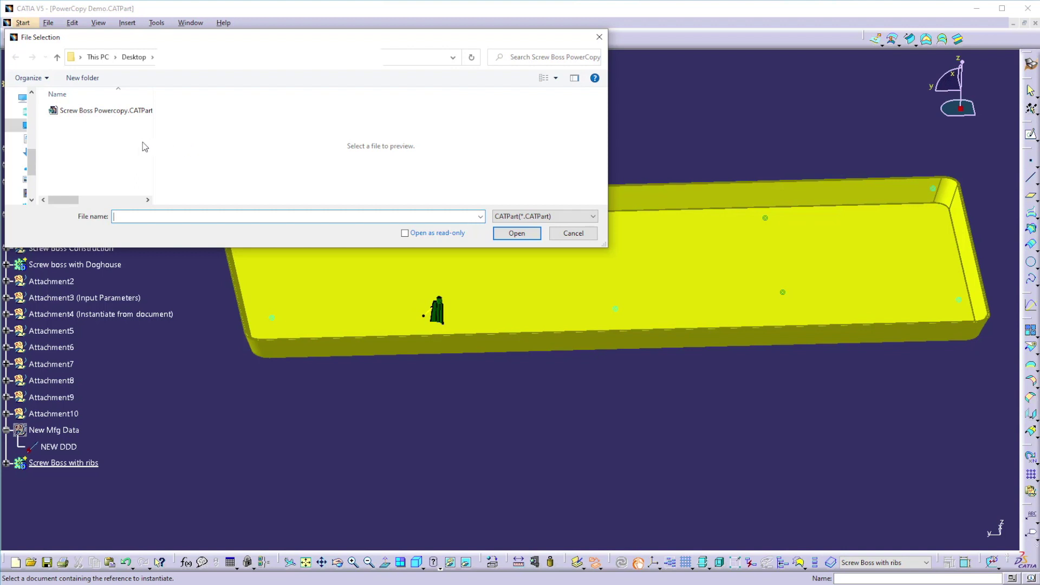
{"action": "left_click", "coordinate": [99, 111]}
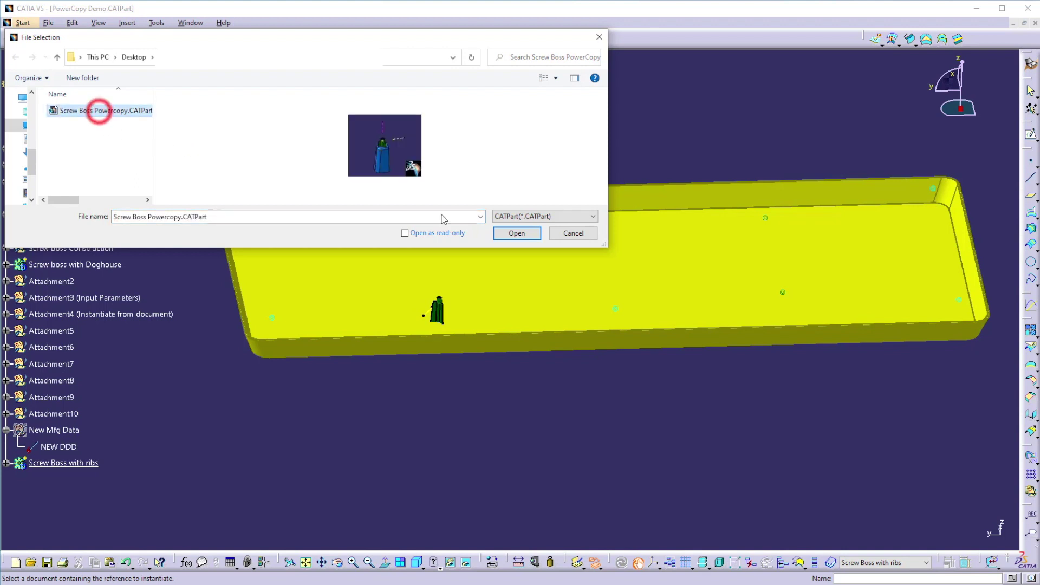
{"action": "left_click", "coordinate": [521, 238]}
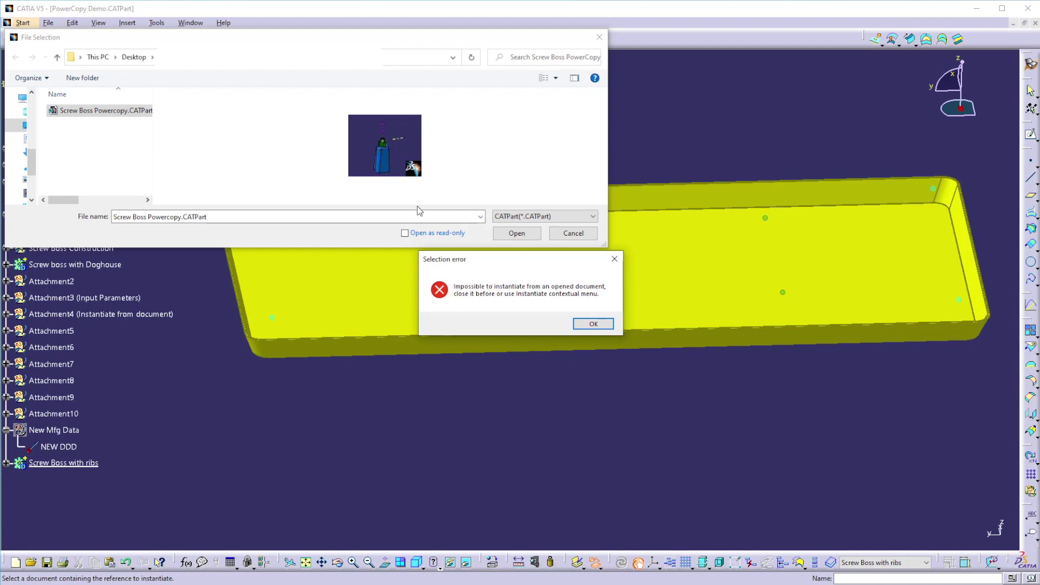
{"action": "left_click", "coordinate": [594, 325]}
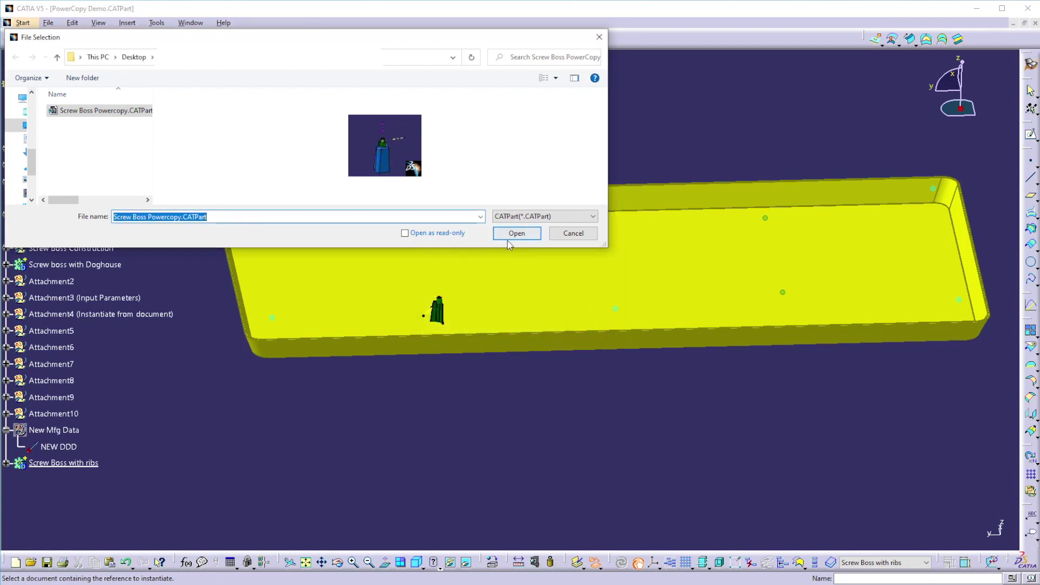
{"action": "left_click", "coordinate": [568, 235]}
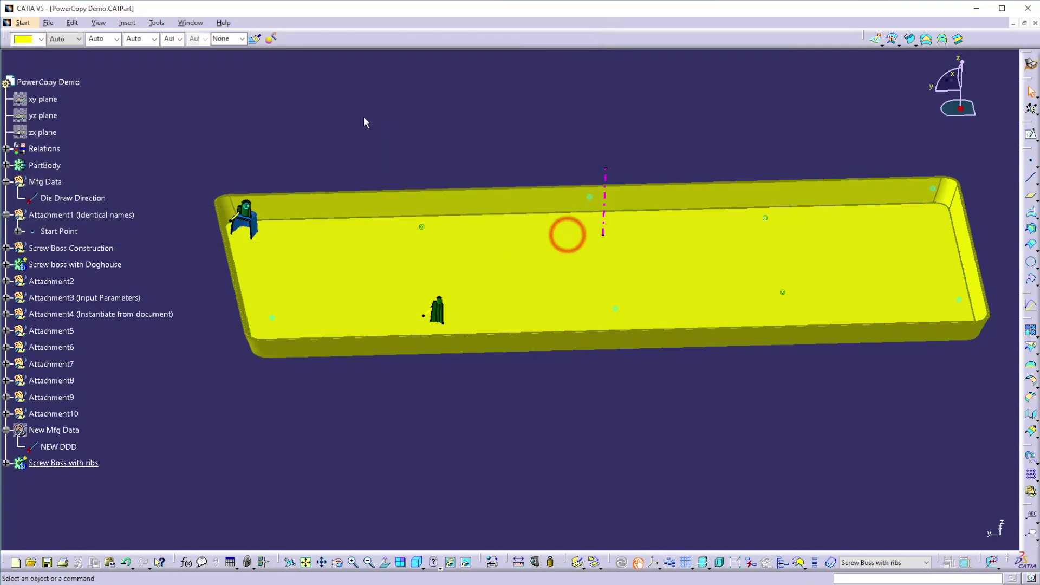
Step: Close the Screw Boss Powercopy part and check that only PowerCopy Demo remains among the open documents
{"action": "left_click", "coordinate": [191, 22]}
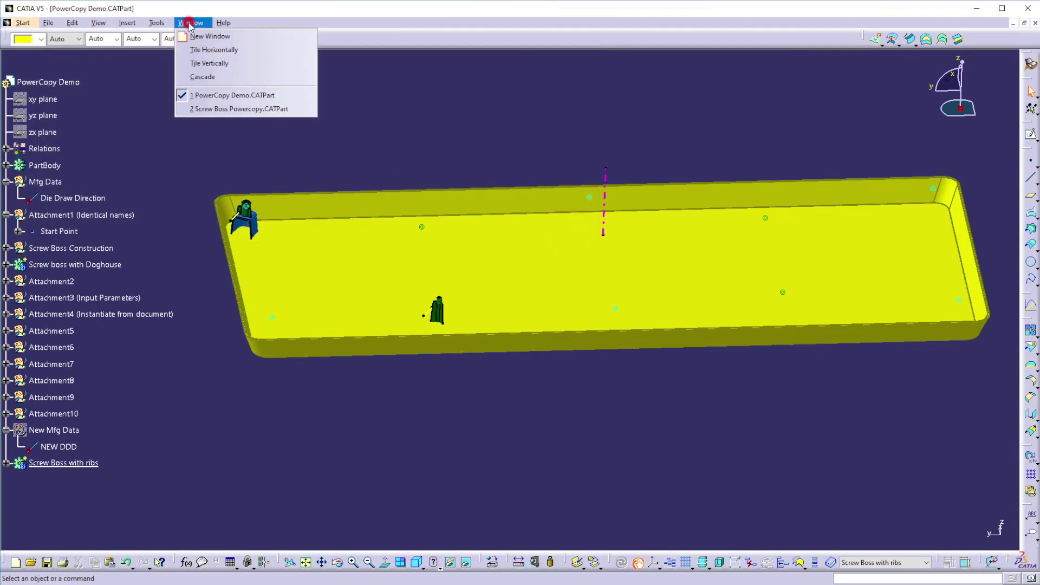
{"action": "left_click", "coordinate": [226, 108]}
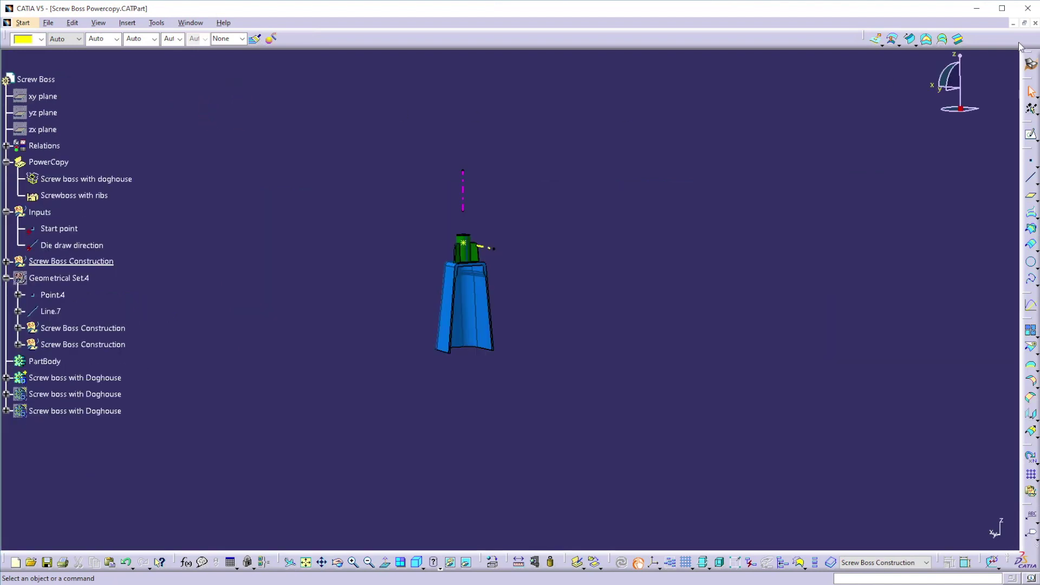
{"action": "left_click", "coordinate": [1035, 23]}
{"action": "left_click", "coordinate": [307, 106]}
{"action": "left_click", "coordinate": [186, 23]}
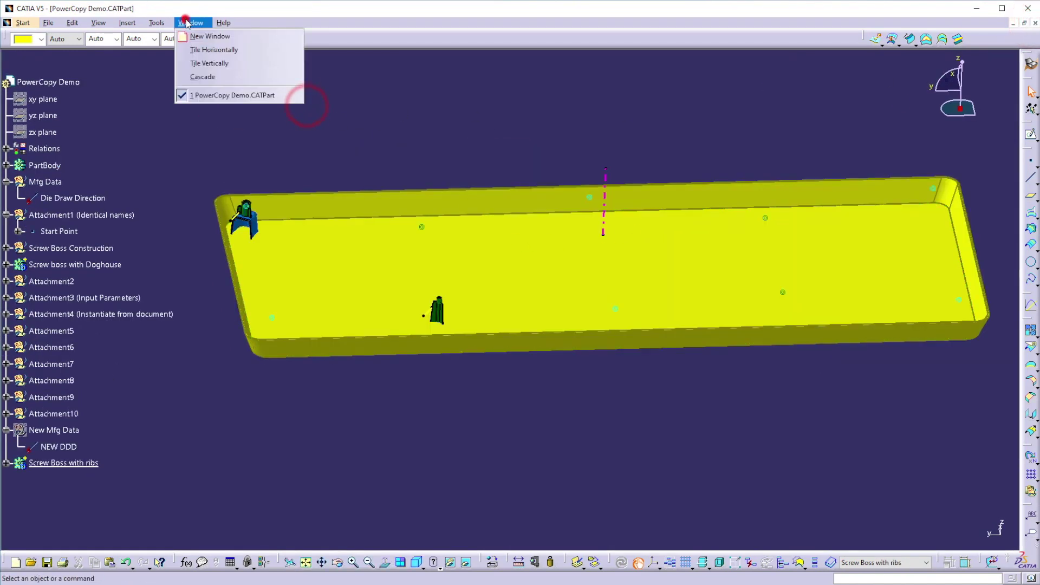
{"action": "left_click", "coordinate": [169, 139]}
Step: Start Instantiate From Document with Screw Boss Powercopy.CATPart and choose "Screw boss with doghouse" as the reference
{"action": "left_click", "coordinate": [128, 24]}
{"action": "left_click", "coordinate": [160, 277]}
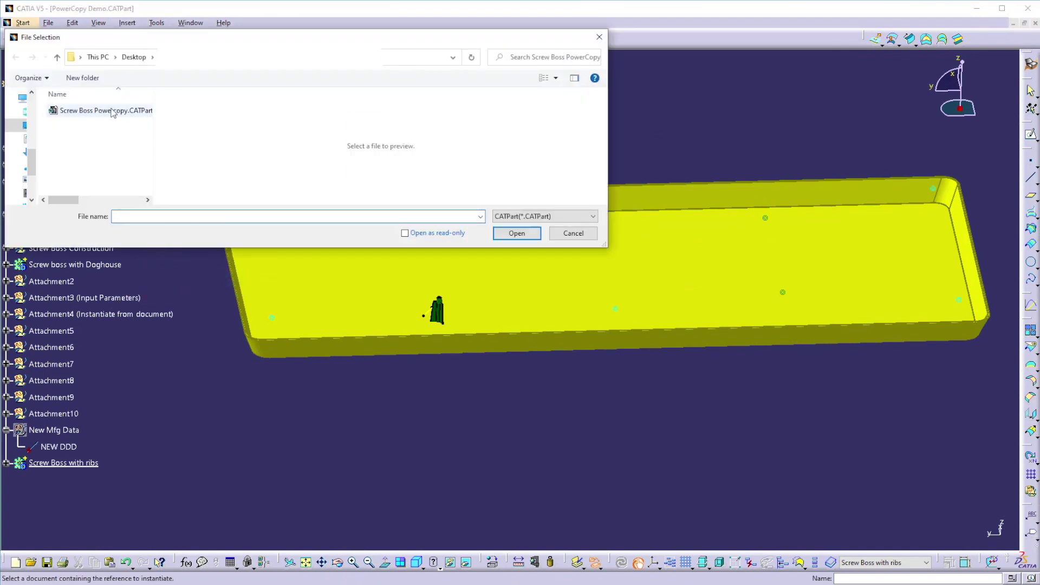
{"action": "left_click", "coordinate": [110, 110]}
{"action": "left_click", "coordinate": [517, 233]}
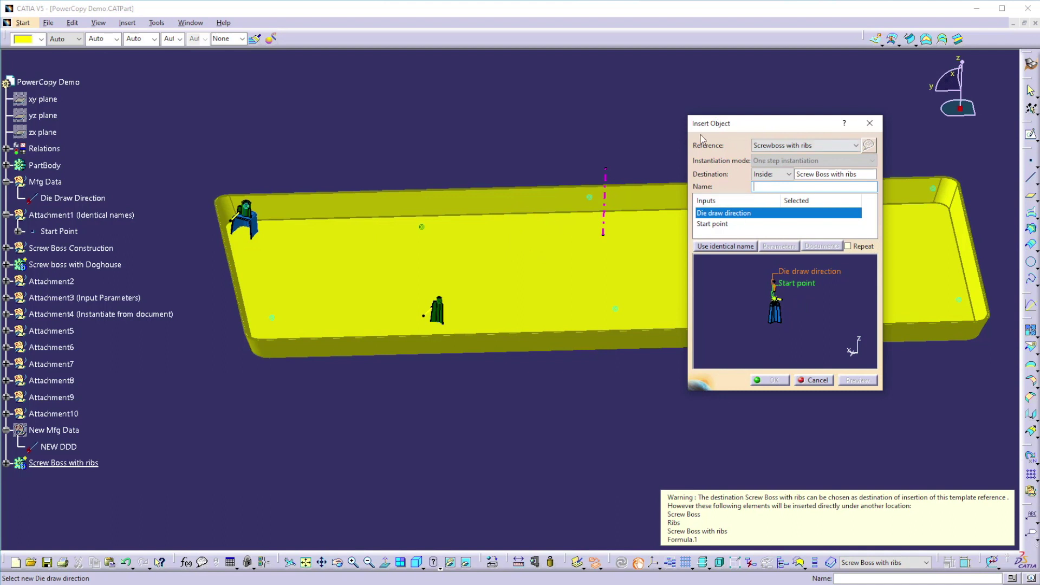
{"action": "left_click", "coordinate": [780, 148]}
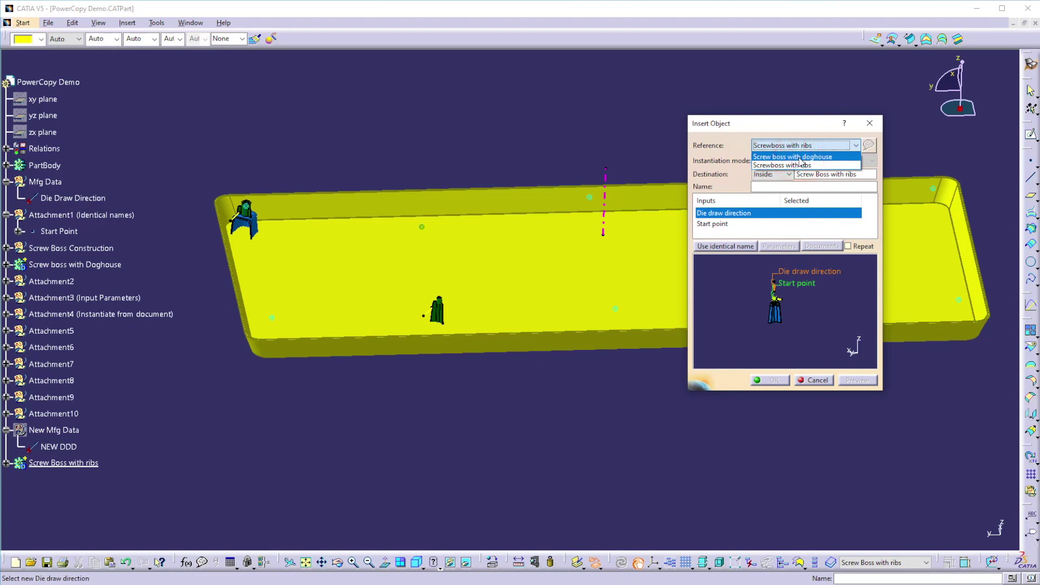
{"action": "left_click", "coordinate": [797, 156]}
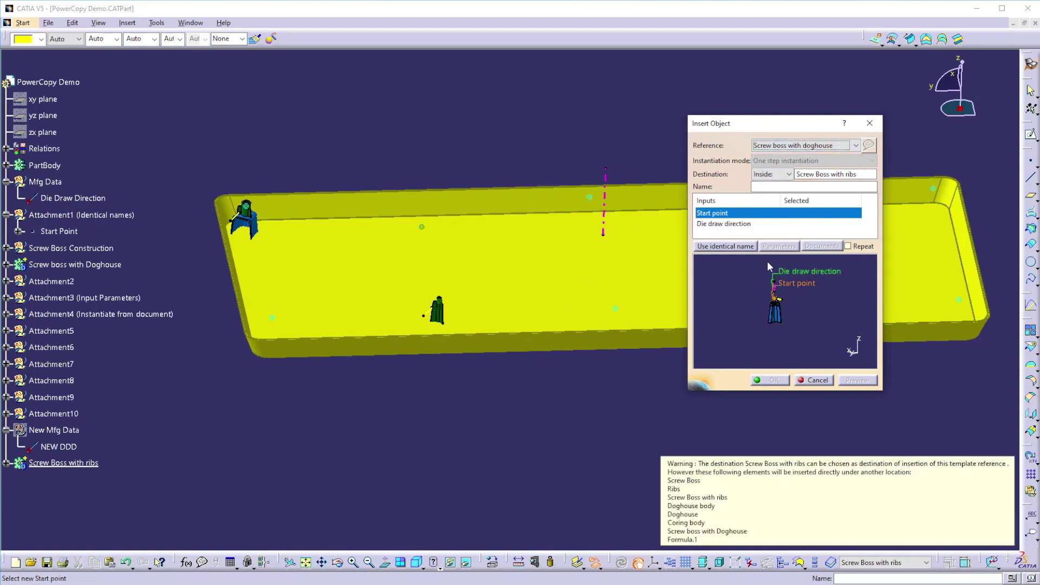
Step: Set the doghouse boss's destination to Attachment2, with Attachment2 Point as start point and Die Draw Direction as die draw direction
{"action": "left_click", "coordinate": [805, 174]}
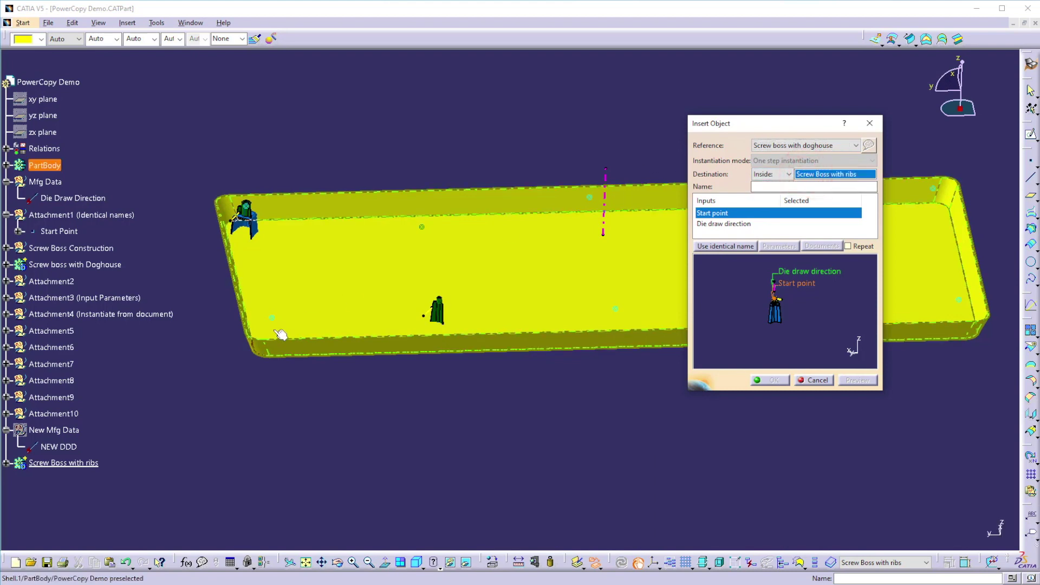
{"action": "left_click", "coordinate": [51, 281]}
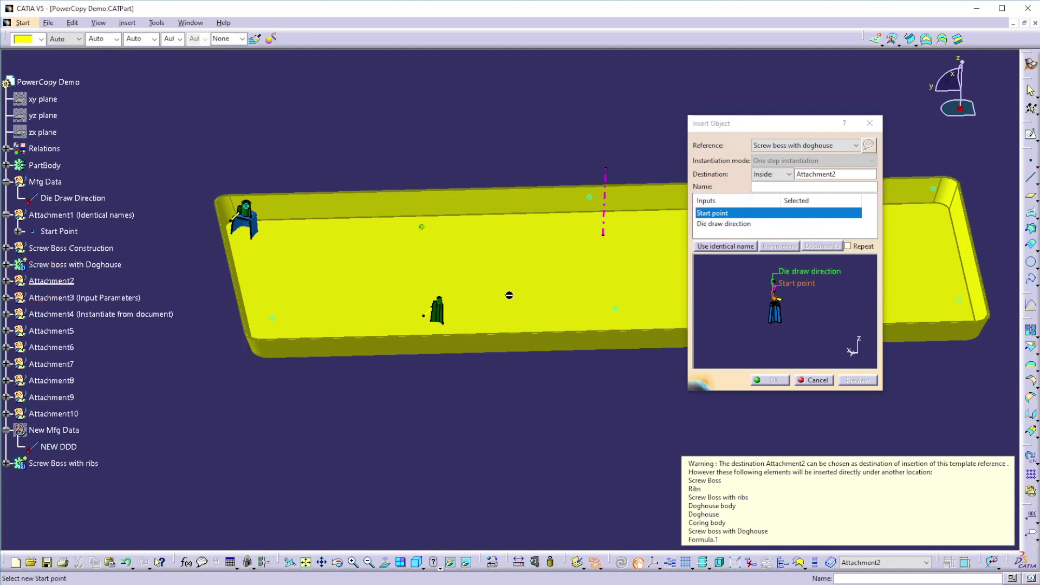
{"action": "left_click", "coordinate": [272, 317]}
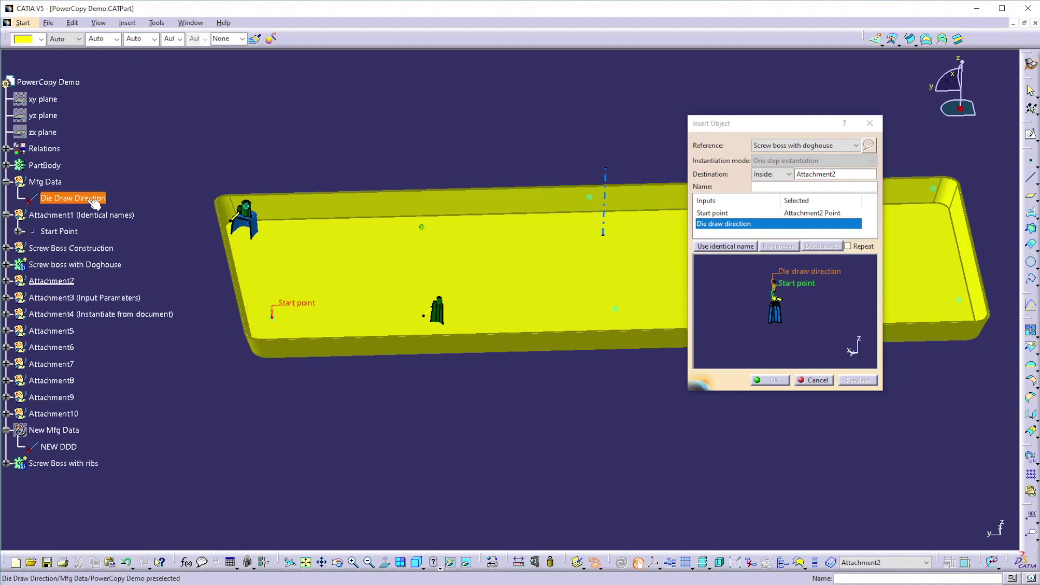
{"action": "left_click", "coordinate": [606, 213]}
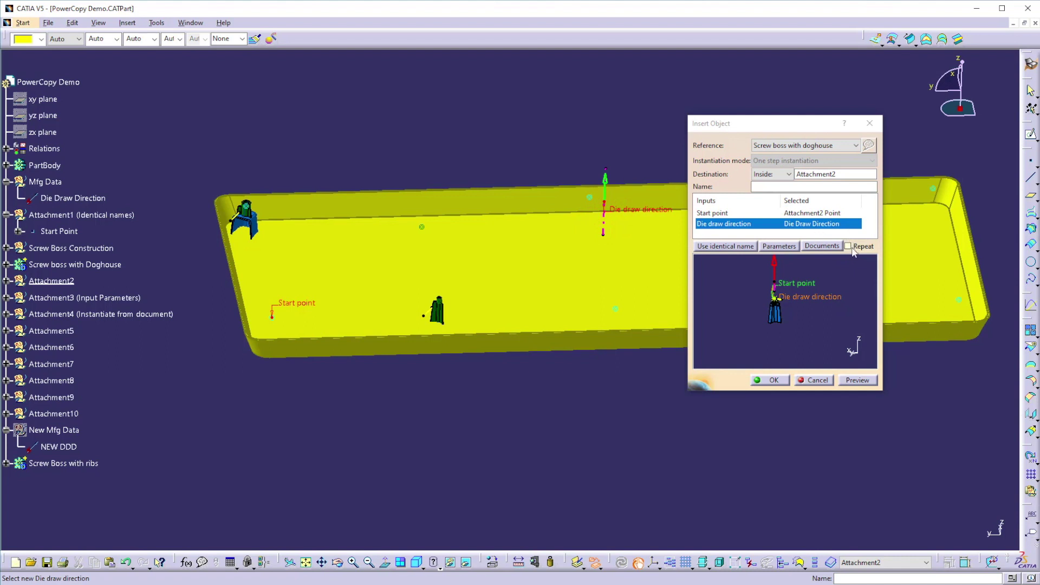
Step: Insert the doghouse boss at Attachment2 with Screw Radius 4 mm, Screw boss Inner radius 3.4 mm and Repeat enabled
{"action": "left_click", "coordinate": [778, 248]}
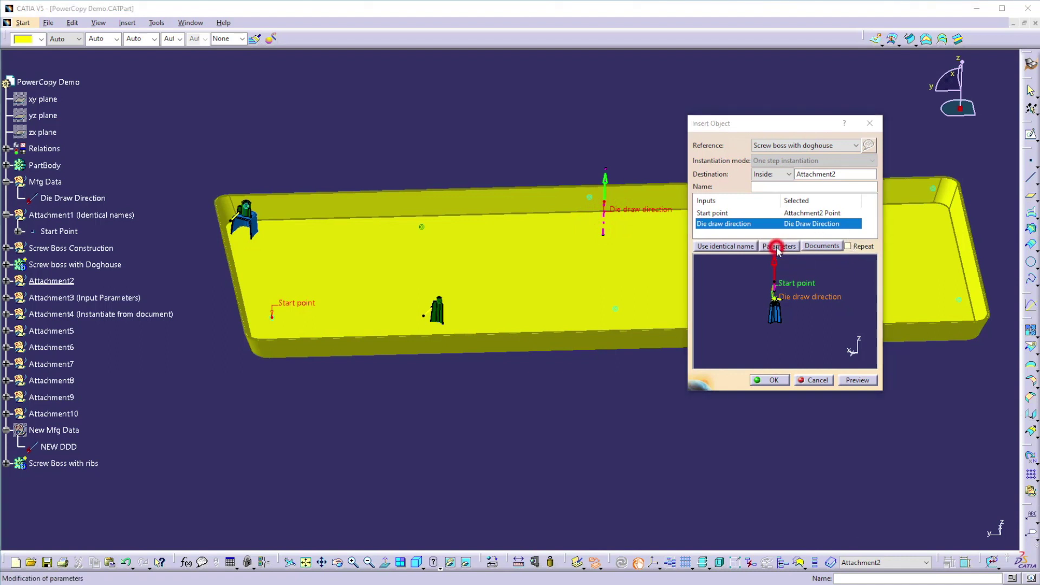
{"action": "double_click", "coordinate": [952, 468]}
{"action": "type", "text": "4"}
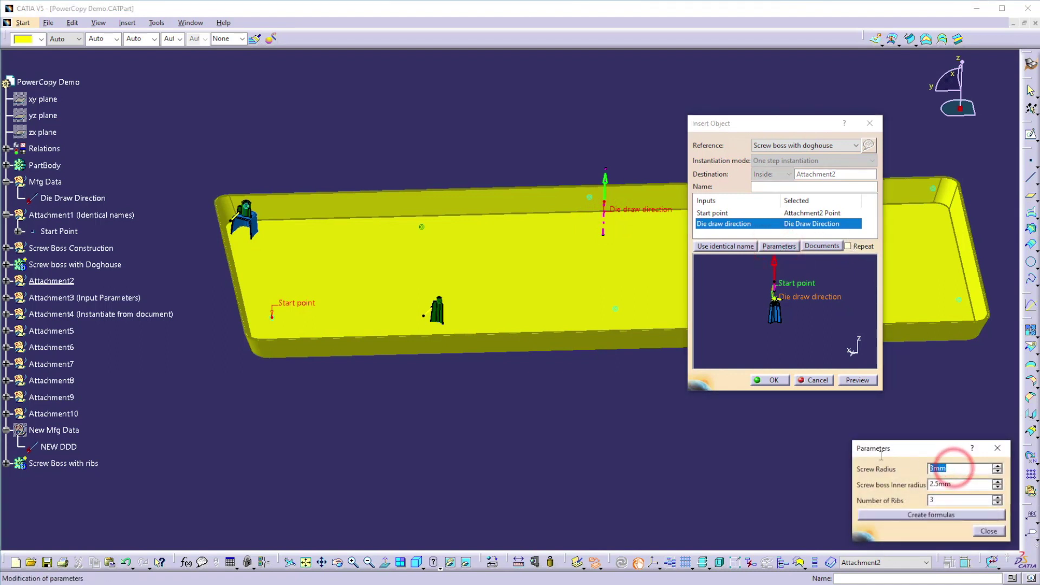
{"action": "double_click", "coordinate": [949, 484]}
{"action": "type", "text": "3.4"}
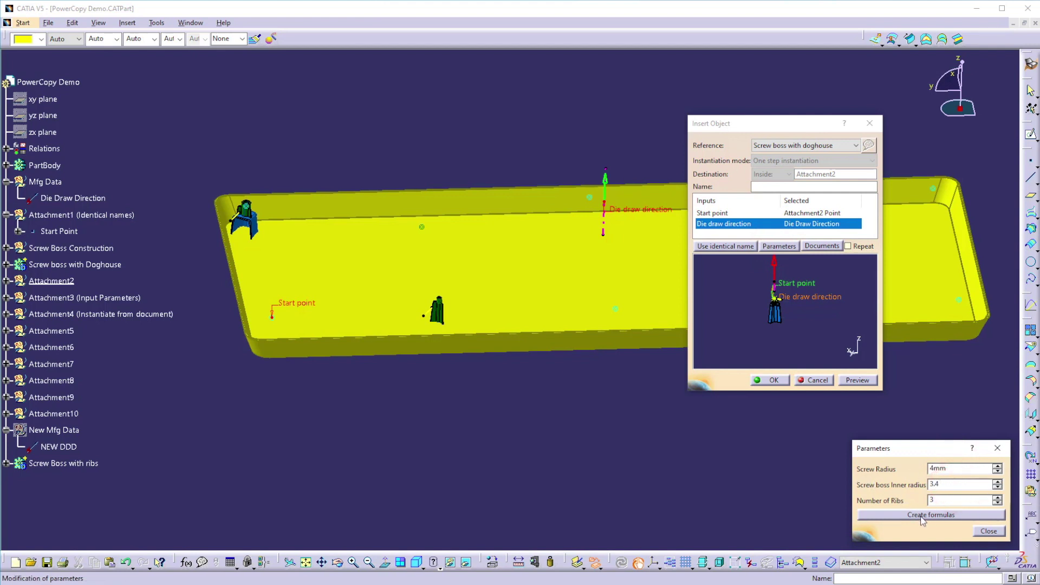
{"action": "left_click", "coordinate": [990, 532]}
{"action": "left_click", "coordinate": [849, 246]}
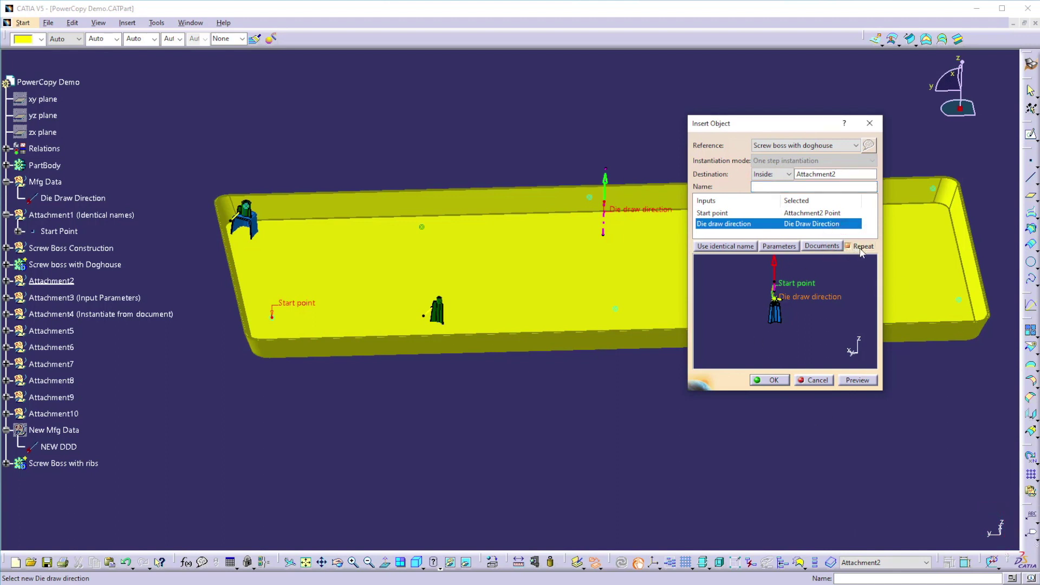
{"action": "left_click", "coordinate": [773, 381]}
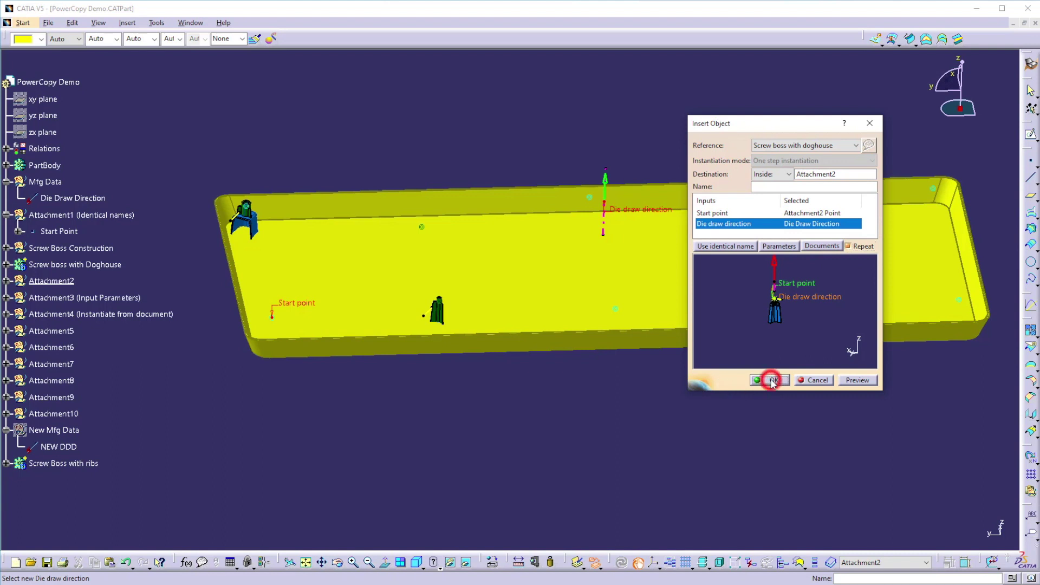
Step: Insert another doghouse boss after Attachment5 using Attachment5 Point as start point, reviewing its parameters and keeping the same die draw direction
{"action": "left_click", "coordinate": [836, 174]}
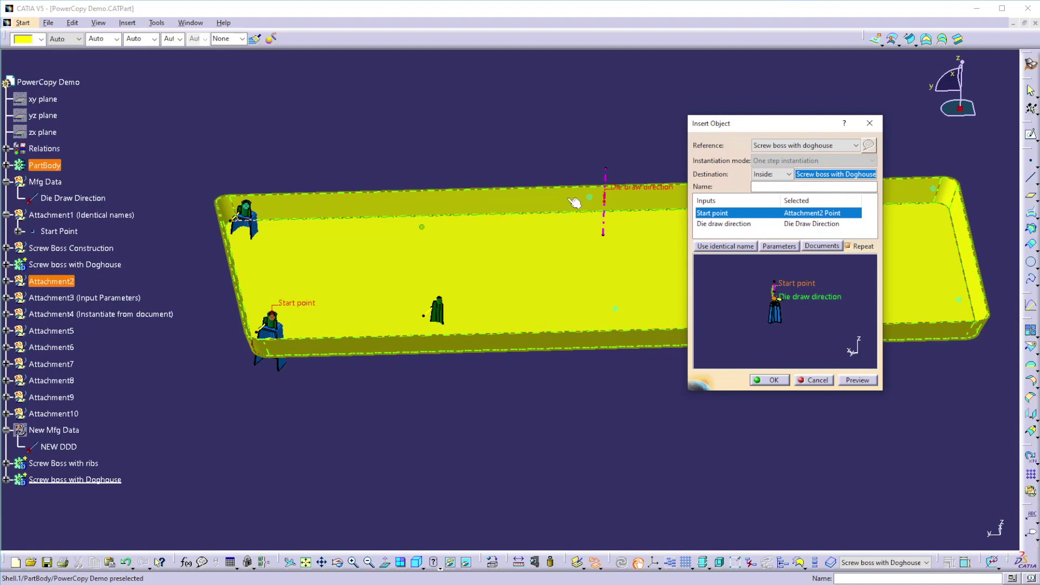
{"action": "left_click", "coordinate": [596, 199]}
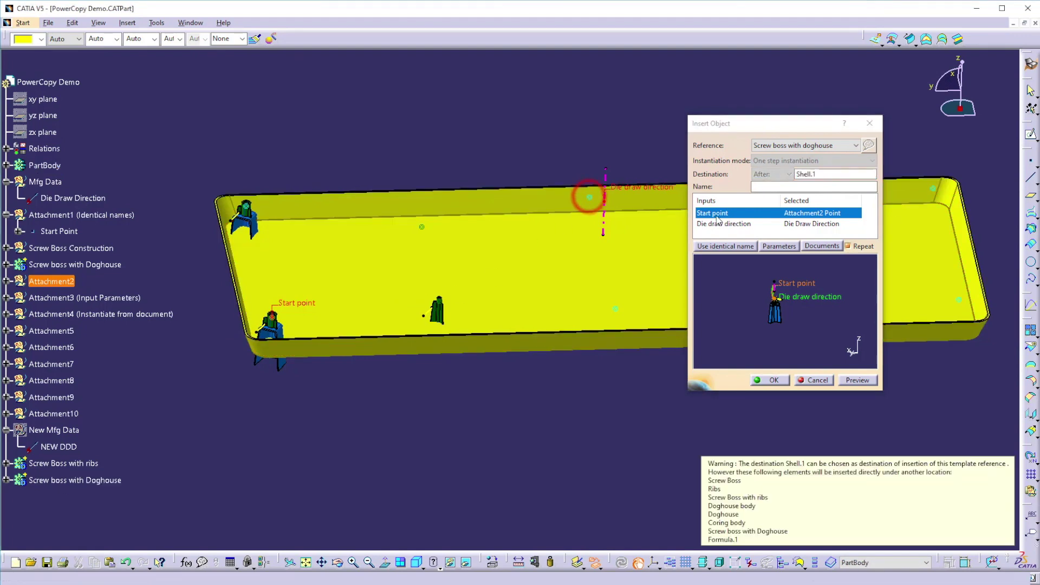
{"action": "left_click", "coordinate": [806, 173]}
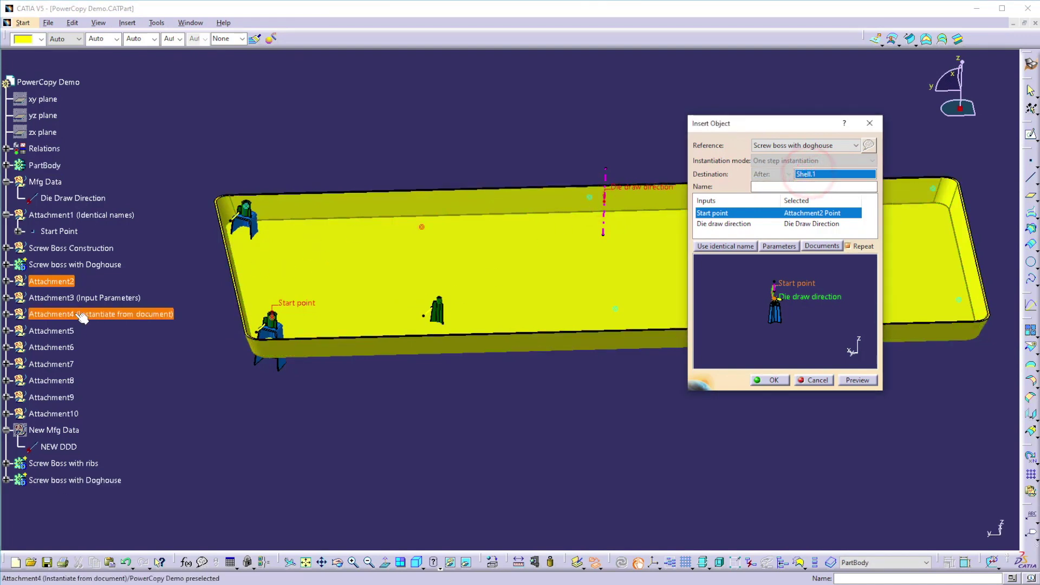
{"action": "left_click", "coordinate": [72, 332]}
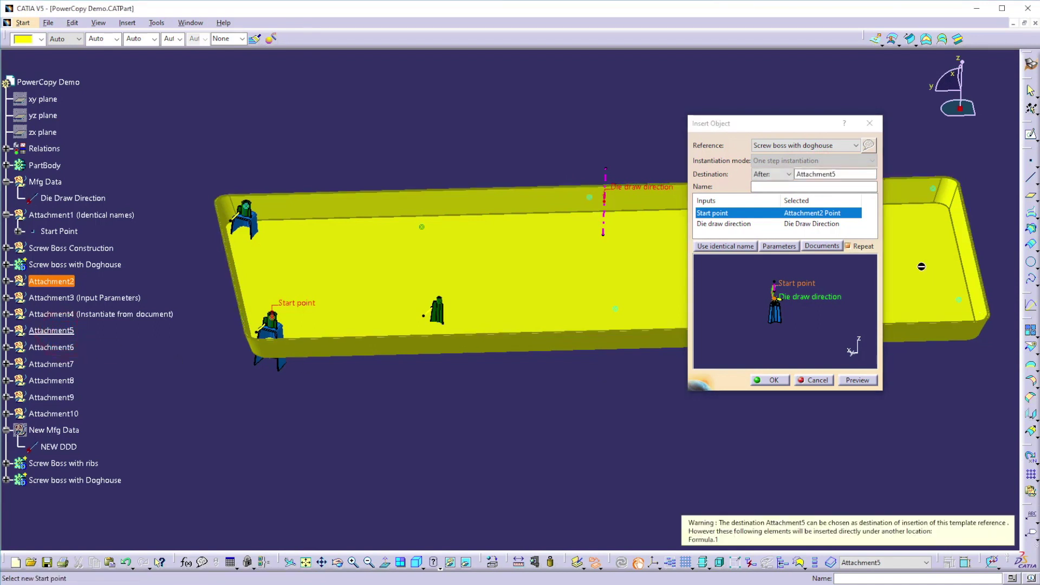
{"action": "left_click", "coordinate": [813, 215]}
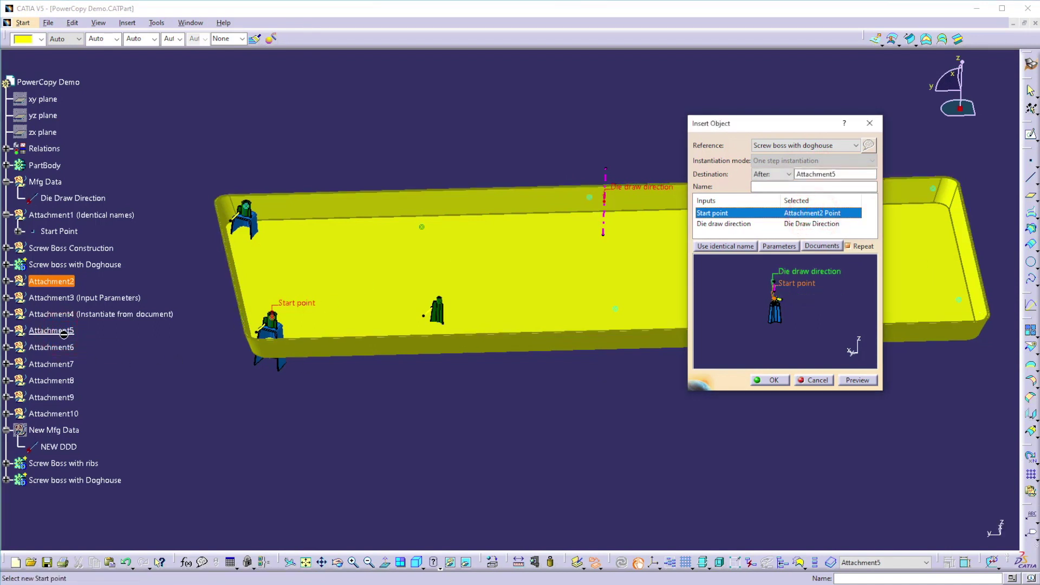
{"action": "left_click", "coordinate": [590, 198]}
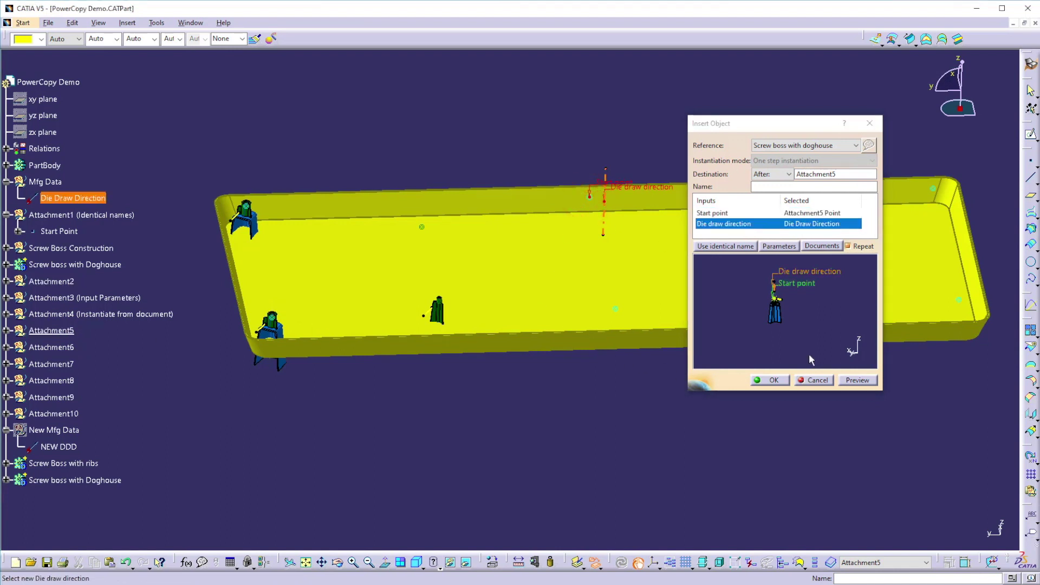
{"action": "left_click", "coordinate": [780, 246]}
{"action": "left_click", "coordinate": [976, 533]}
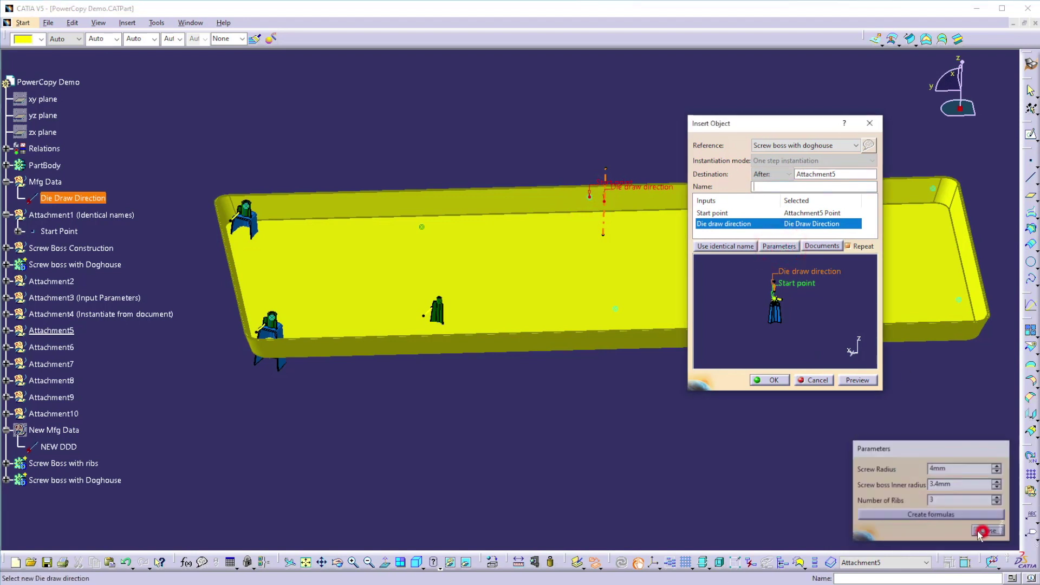
{"action": "left_click", "coordinate": [772, 381]}
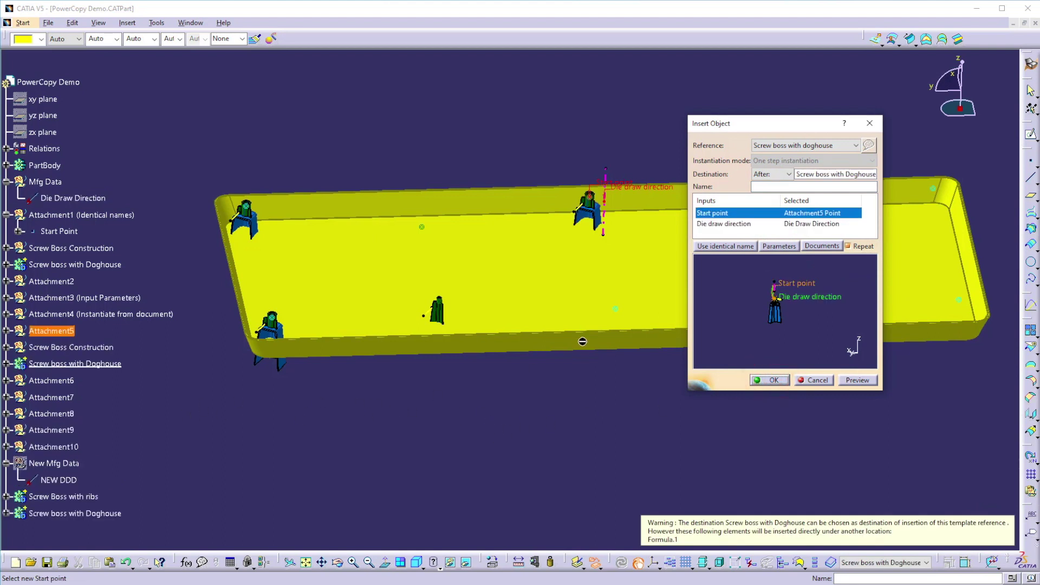
Step: Preview and insert a doghouse boss after Attachment6, using Attachment6 Point as the start point
{"action": "left_click", "coordinate": [807, 174]}
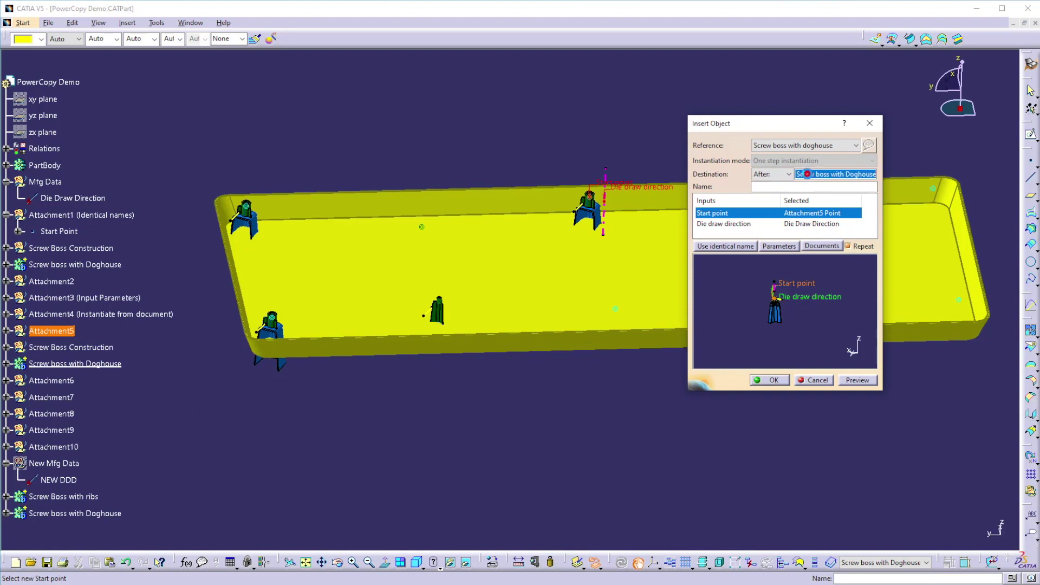
{"action": "left_click", "coordinate": [52, 380]}
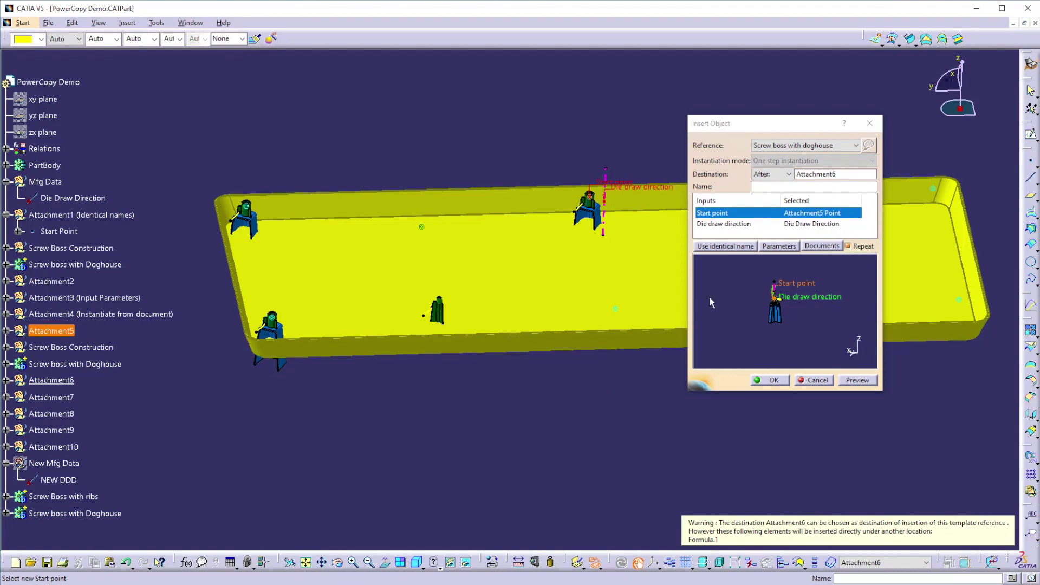
{"action": "left_click", "coordinate": [787, 213]}
{"action": "left_click", "coordinate": [617, 311]}
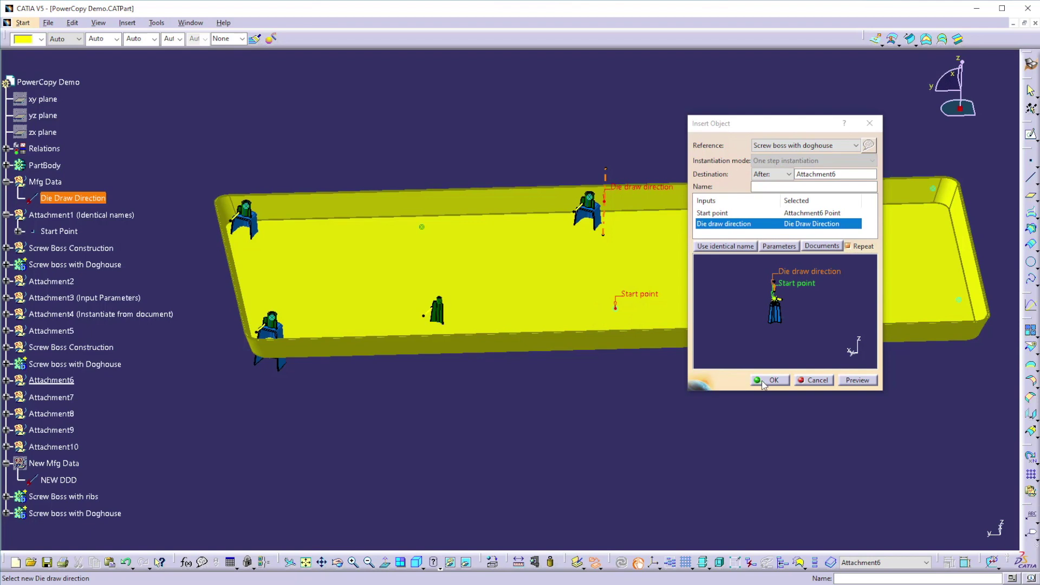
{"action": "left_click", "coordinate": [855, 382]}
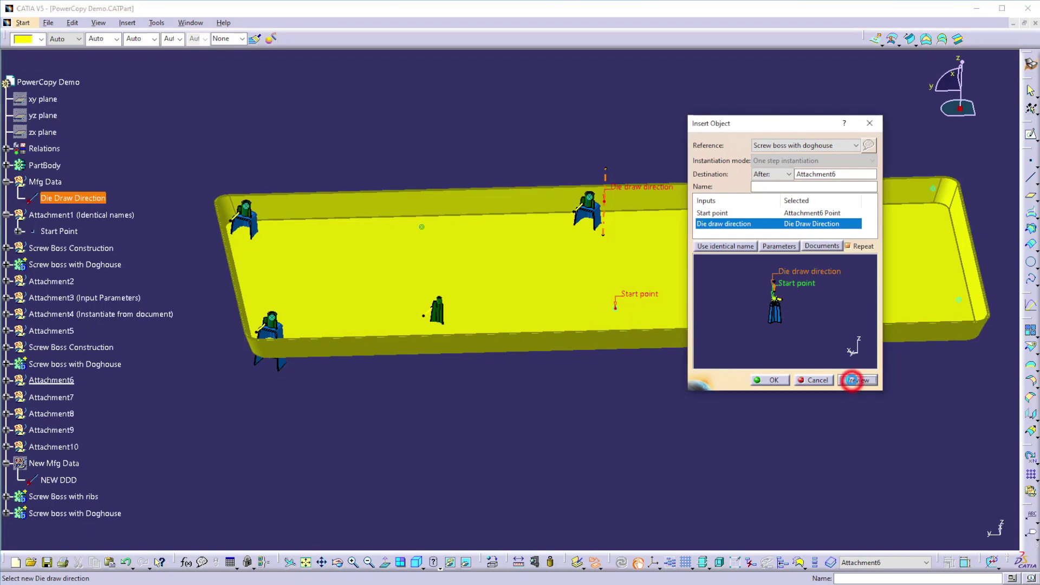
{"action": "left_click", "coordinate": [772, 381]}
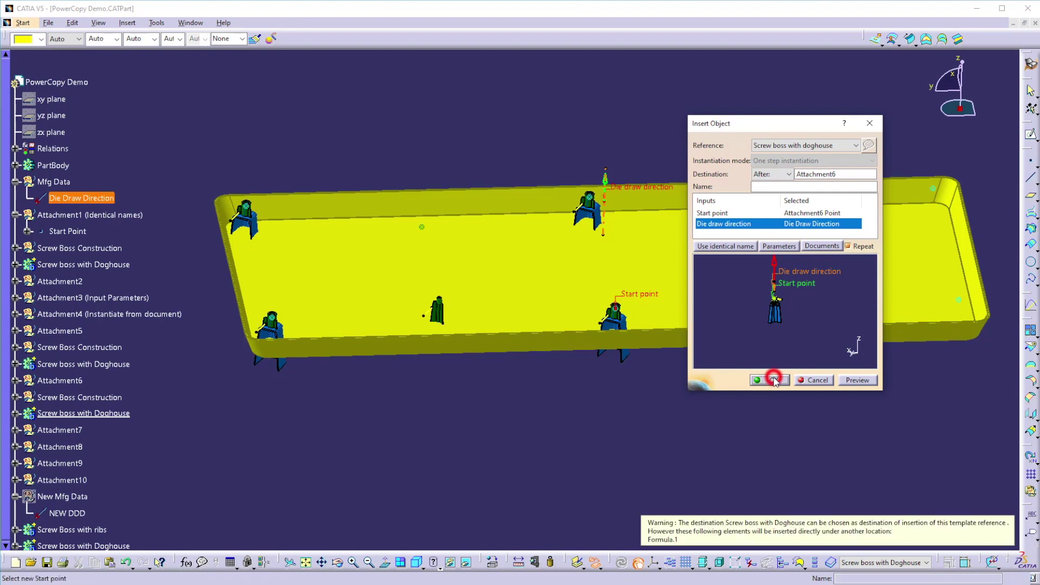
Step: Preview and insert a doghouse boss after Attachment9, with Attachment9 Point as its start point
{"action": "middle_click_drag", "start_coordinate": [572, 371], "coordinate": [574, 293]}
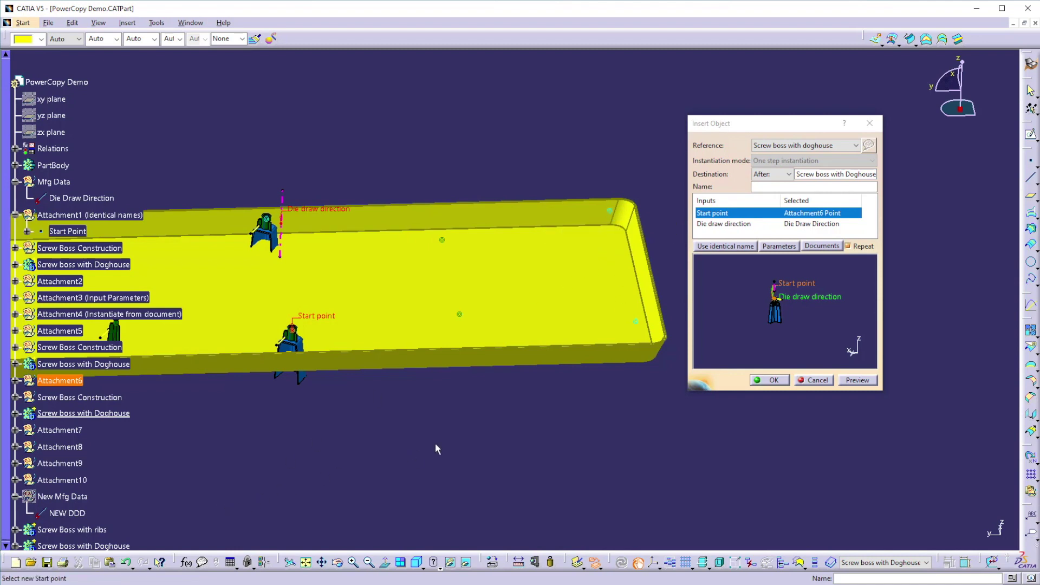
{"action": "left_click", "coordinate": [811, 175]}
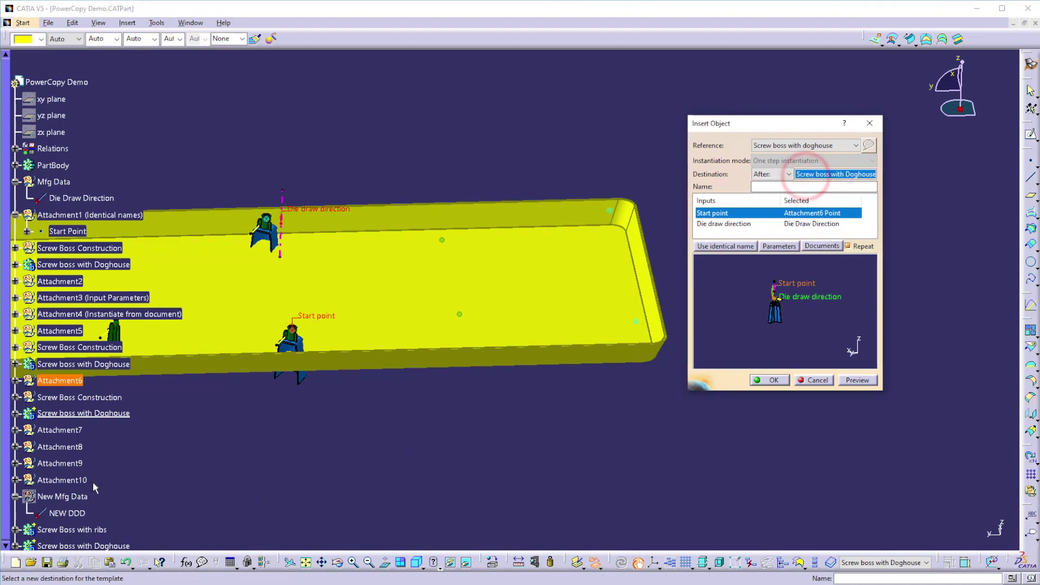
{"action": "left_click", "coordinate": [73, 464]}
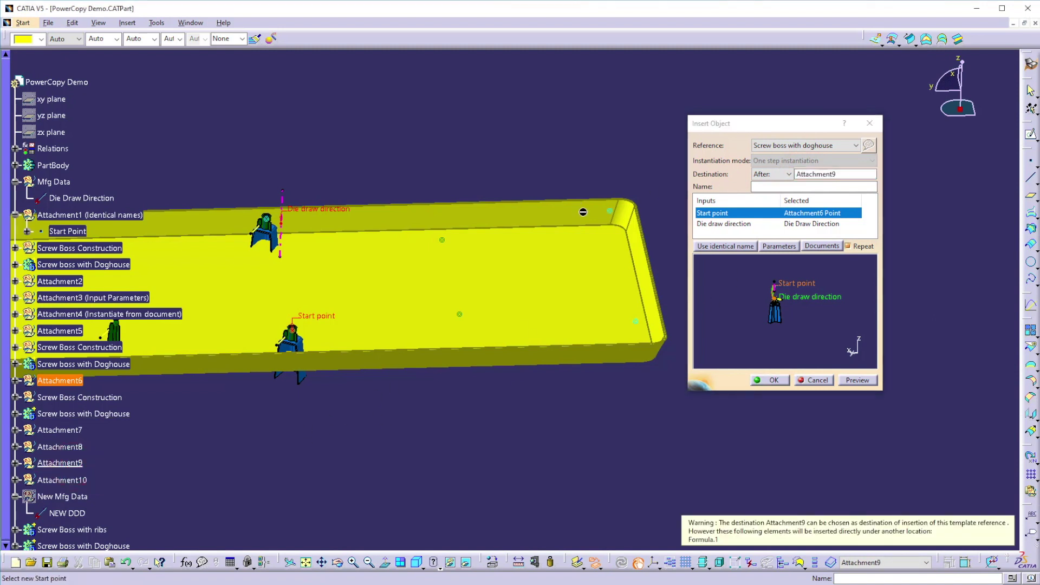
{"action": "left_click", "coordinate": [610, 209]}
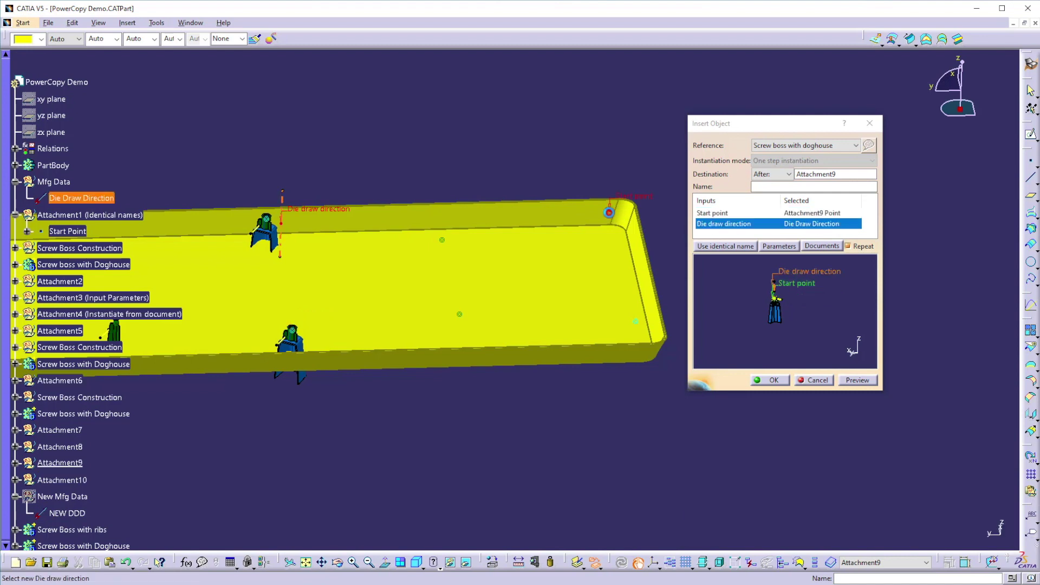
{"action": "left_click", "coordinate": [856, 380]}
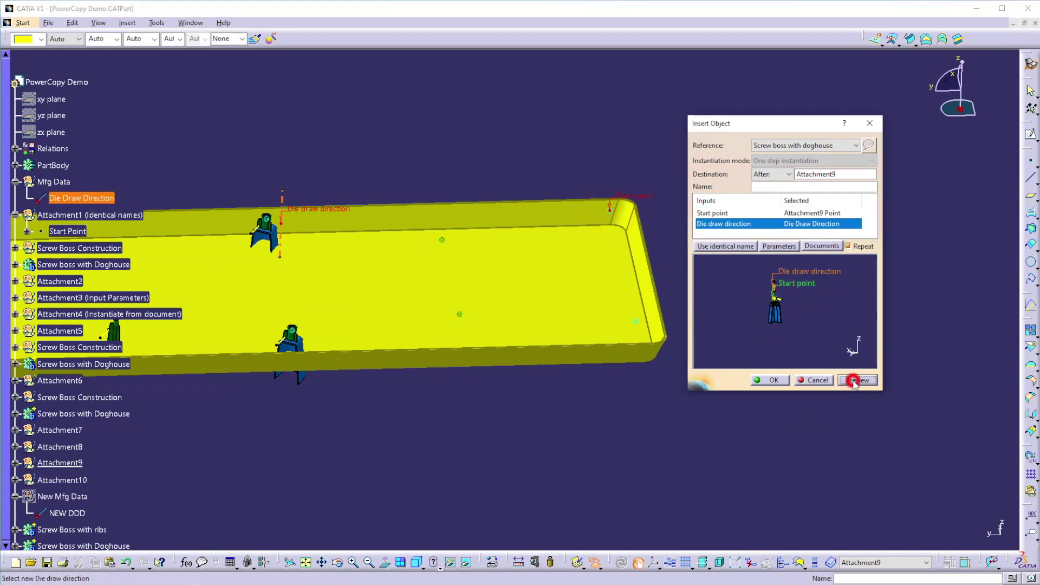
{"action": "left_click", "coordinate": [769, 379]}
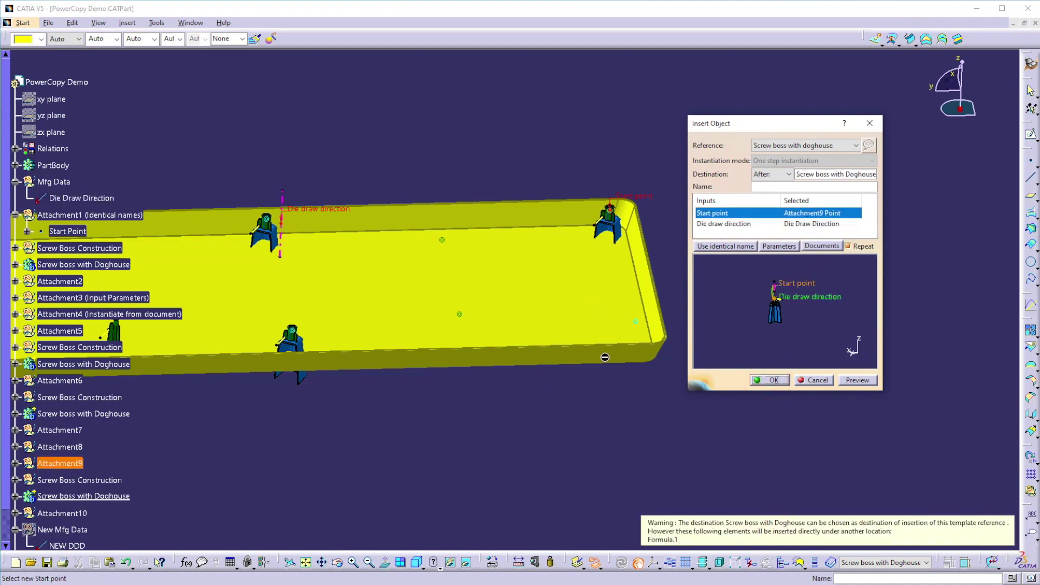
Step: Preview and insert a doghouse boss after Attachment10, with Attachment10 Point as its start point
{"action": "left_click", "coordinate": [813, 174]}
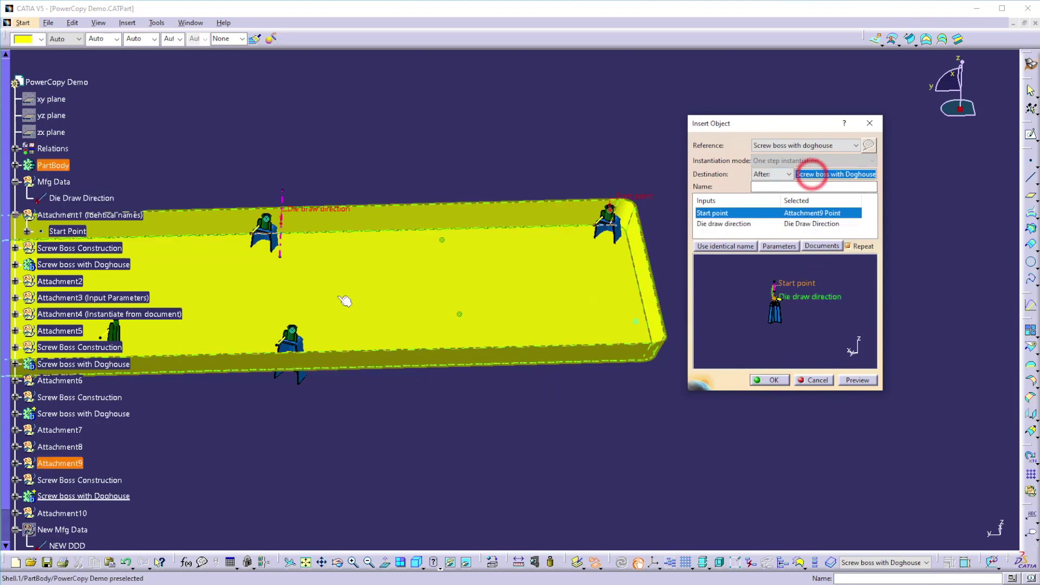
{"action": "left_click", "coordinate": [87, 514]}
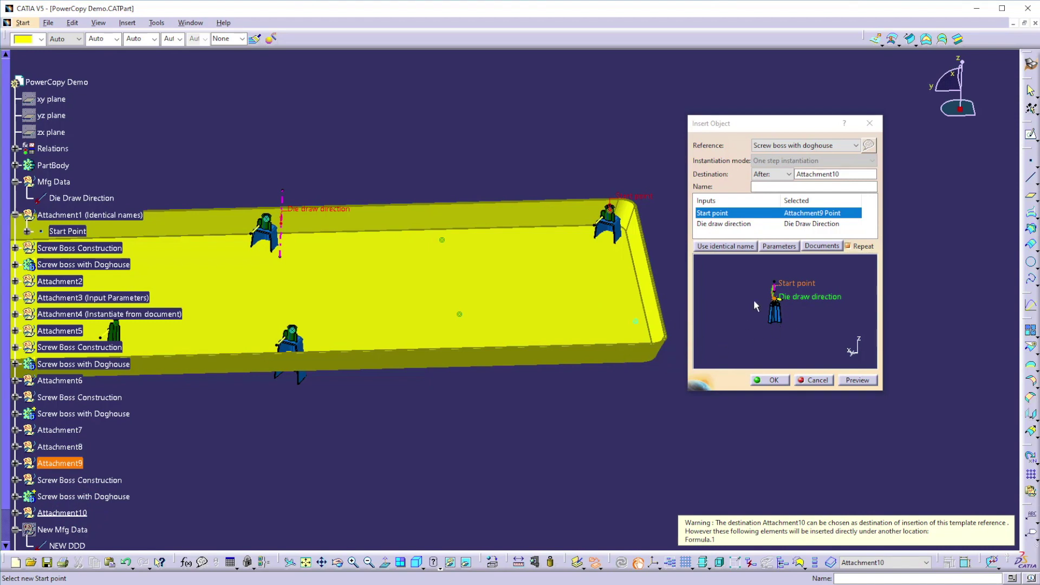
{"action": "left_click", "coordinate": [640, 323]}
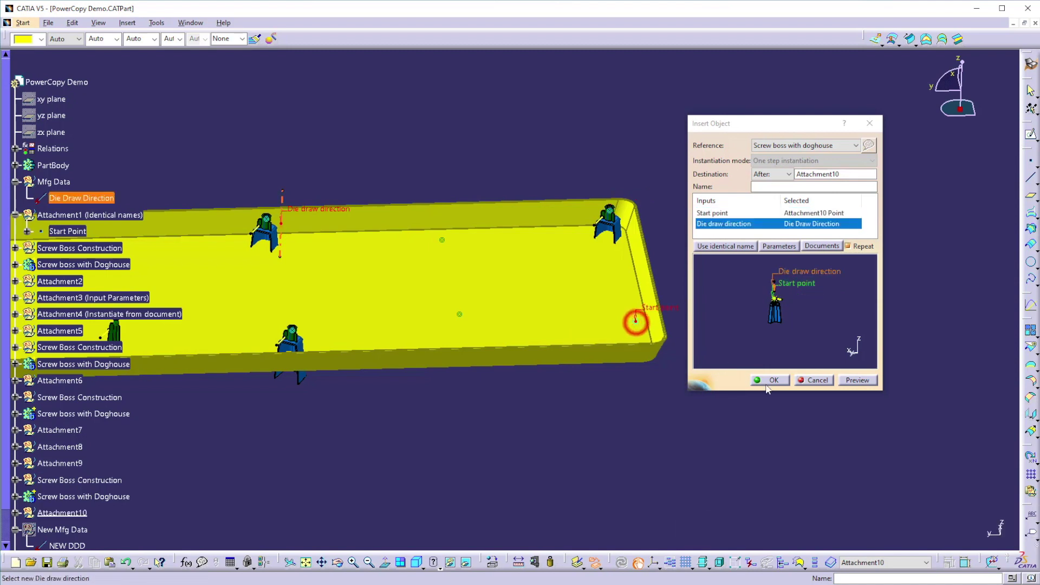
{"action": "left_click", "coordinate": [861, 381]}
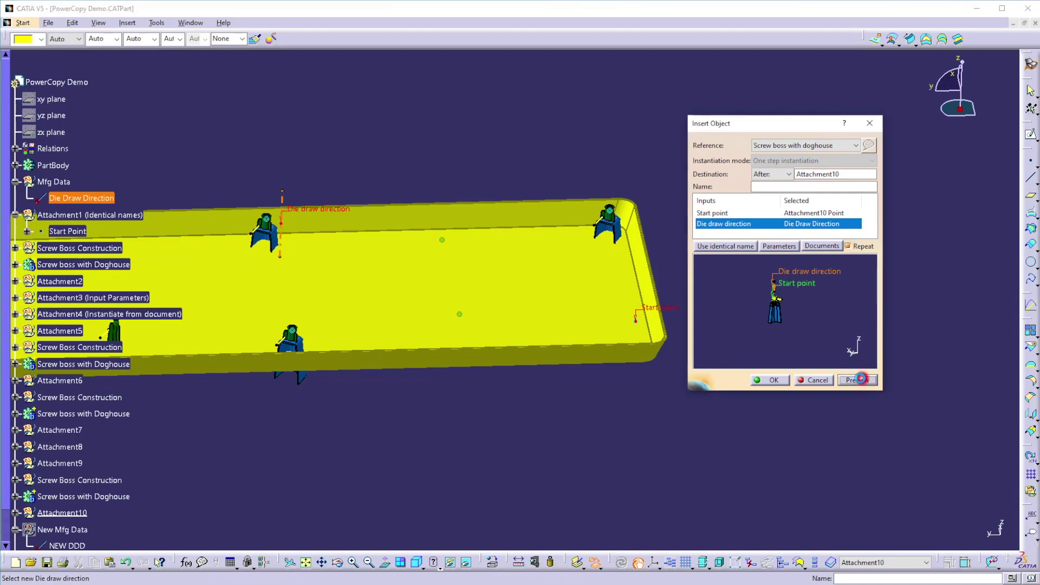
{"action": "left_click", "coordinate": [774, 381]}
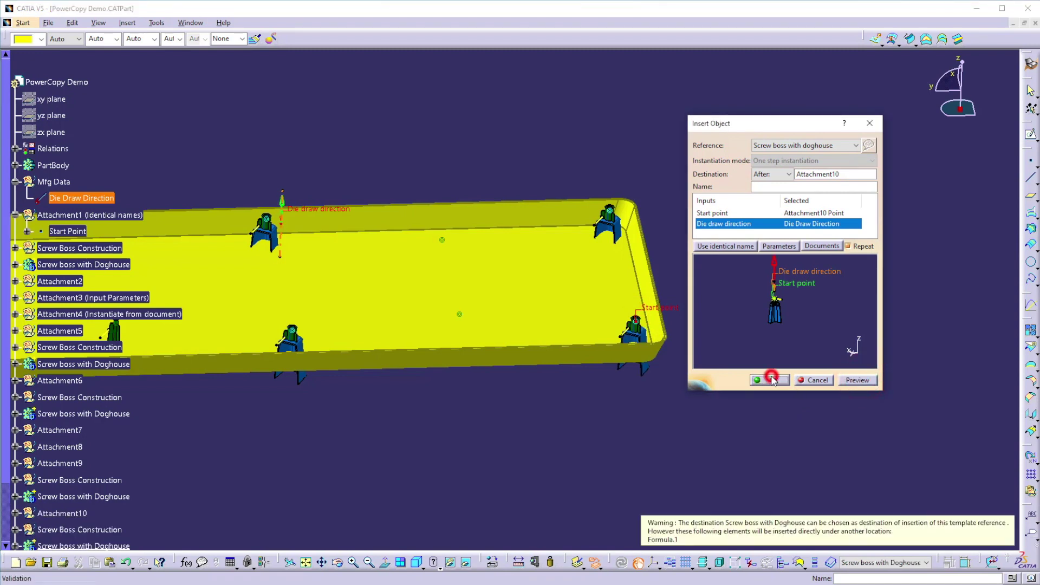
Step: Switch the PowerCopy reference to "Screwboss with ribs" for the bosses in the middle of the tray
{"action": "left_click", "coordinate": [815, 147]}
{"action": "left_click", "coordinate": [792, 165]}
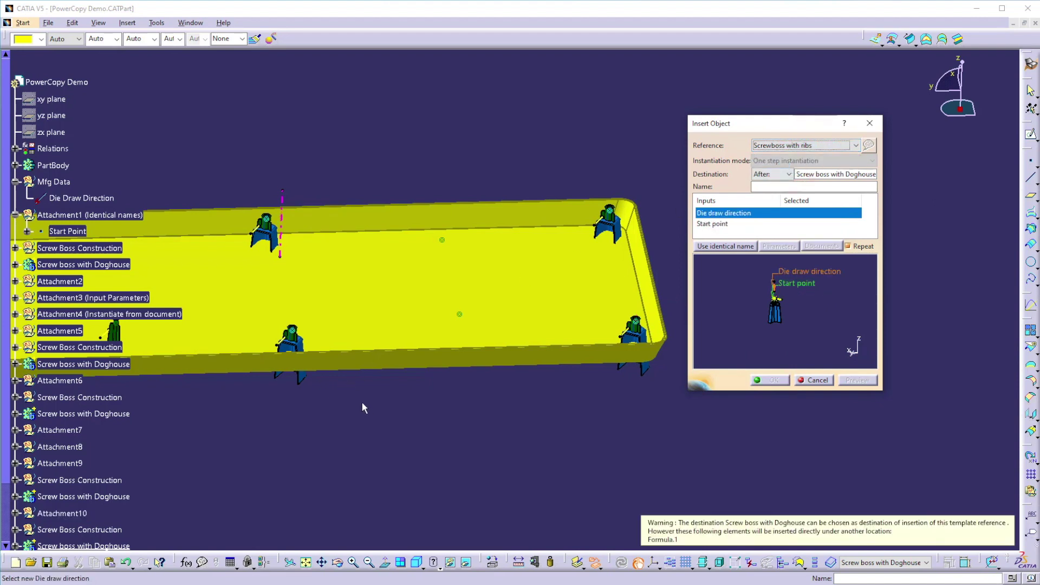
{"action": "middle_click_drag", "start_coordinate": [355, 393], "coordinate": [519, 394]}
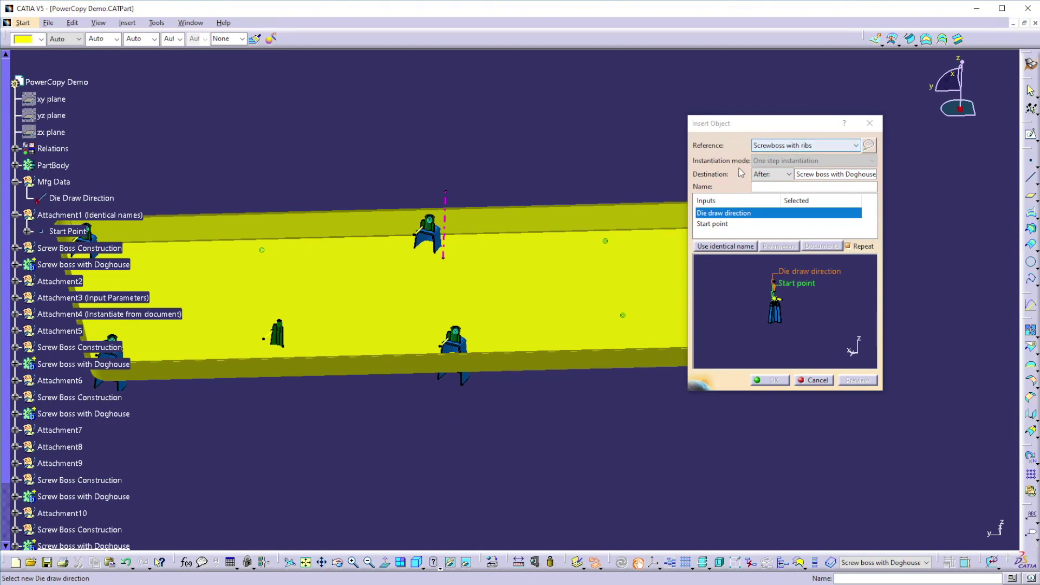
Step: Place the ribbed boss inside Attachment4 (Instantiate from document), with Die Draw Direction as draw direction and Attachment4 Point as start point
{"action": "left_click", "coordinate": [781, 176]}
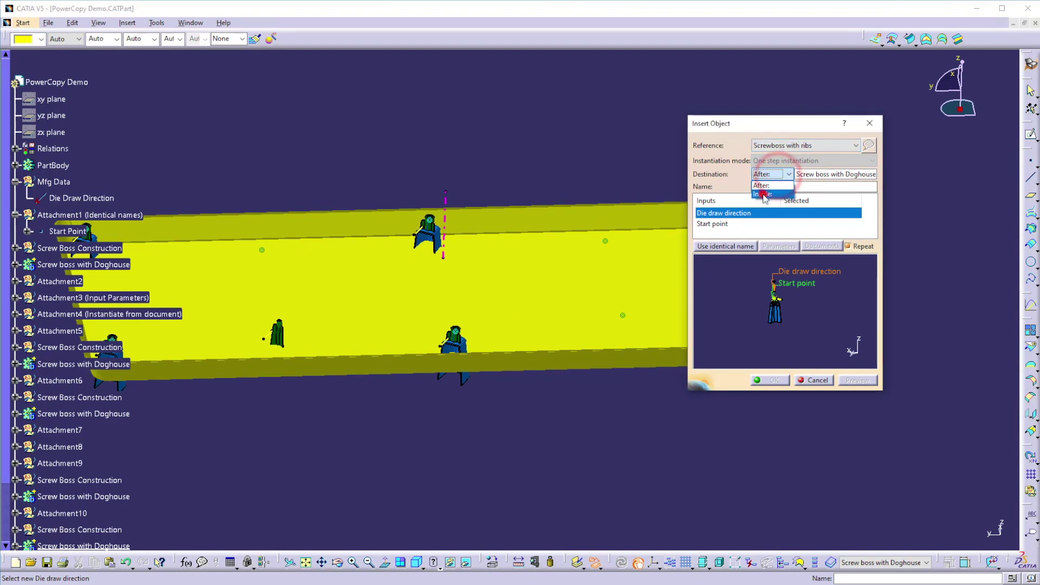
{"action": "left_click", "coordinate": [763, 196]}
{"action": "left_click", "coordinate": [810, 175]}
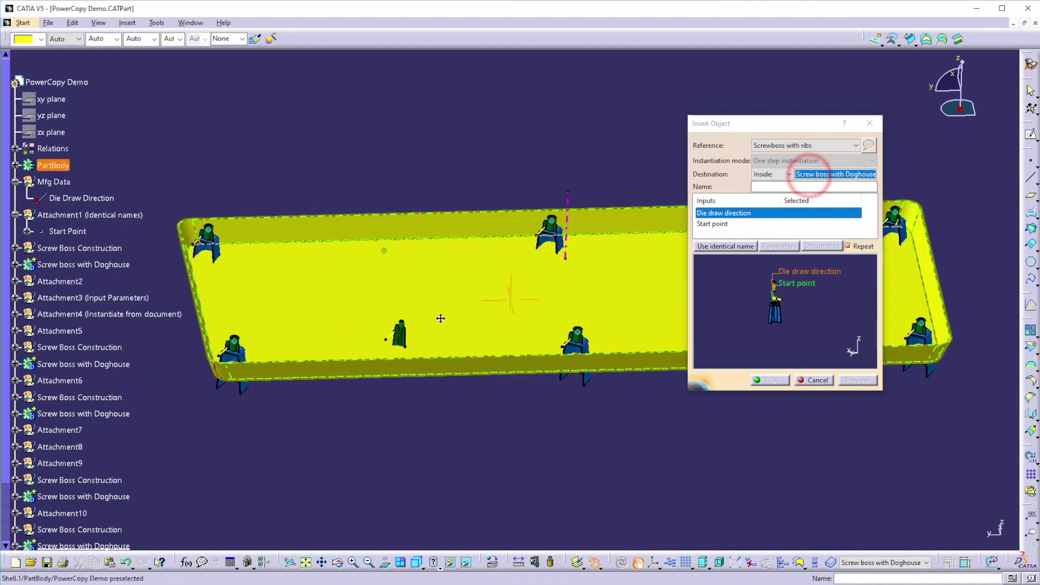
{"action": "left_click", "coordinate": [87, 314]}
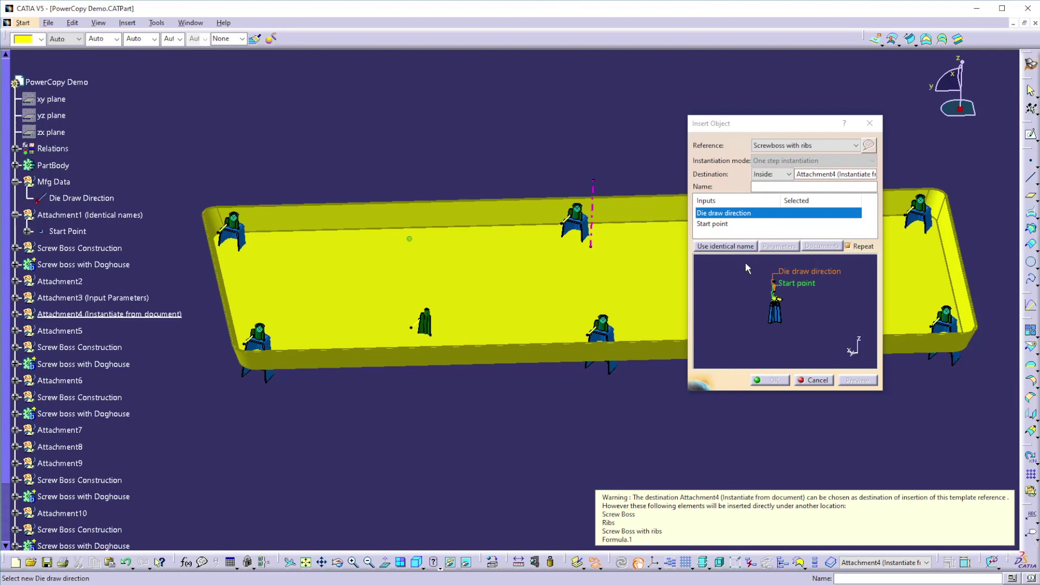
{"action": "left_click", "coordinate": [601, 216]}
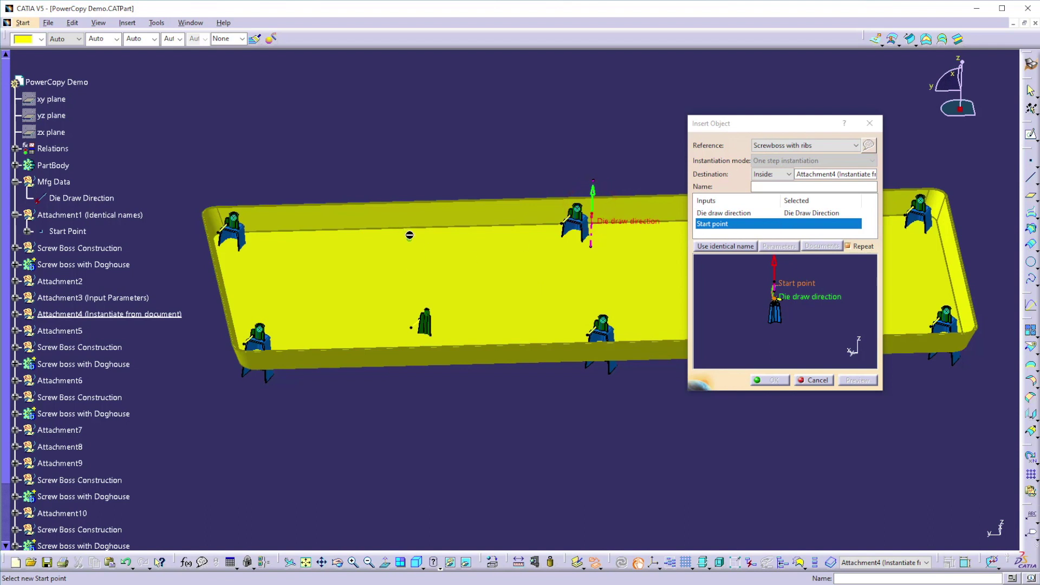
{"action": "left_click", "coordinate": [409, 241]}
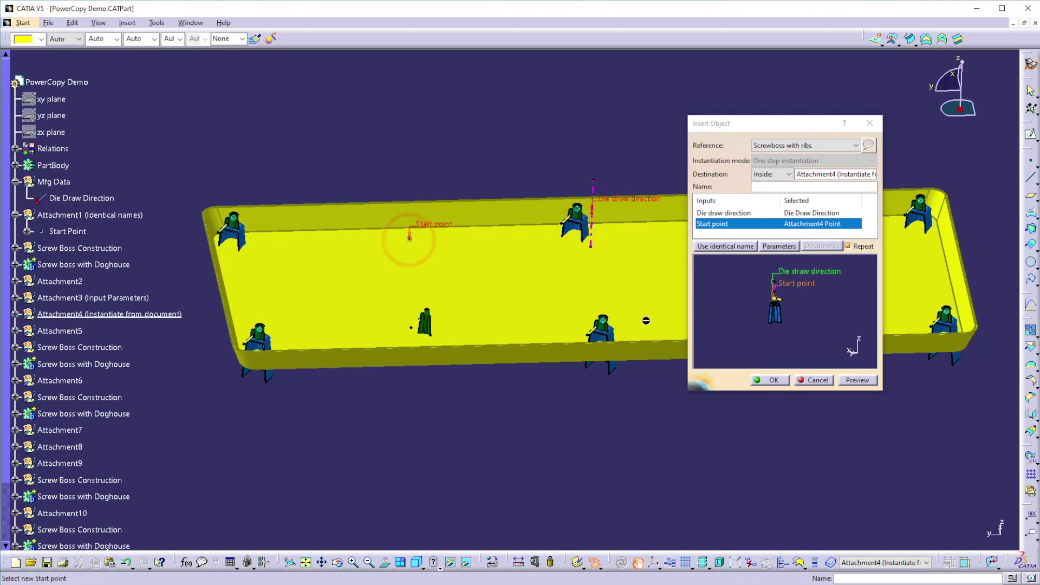
Step: Set the ribbed boss parameters to Screw Radius 2 mm, Screw Boss Inner Radius 1.8 mm and 4 ribs
{"action": "left_click", "coordinate": [780, 247]}
{"action": "double_click", "coordinate": [949, 469]}
{"action": "type", "text": "2"}
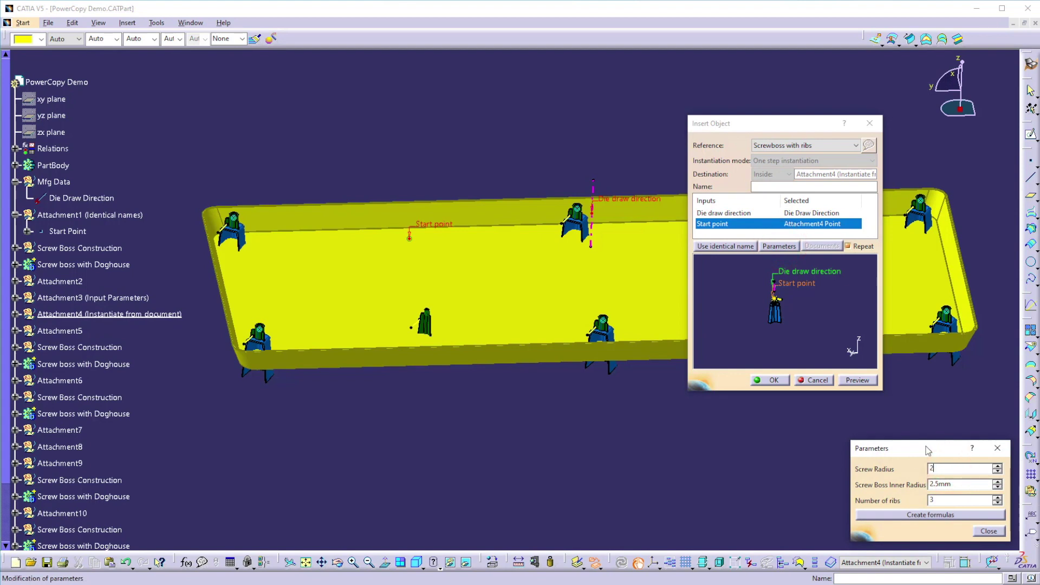
{"action": "double_click", "coordinate": [954, 485]}
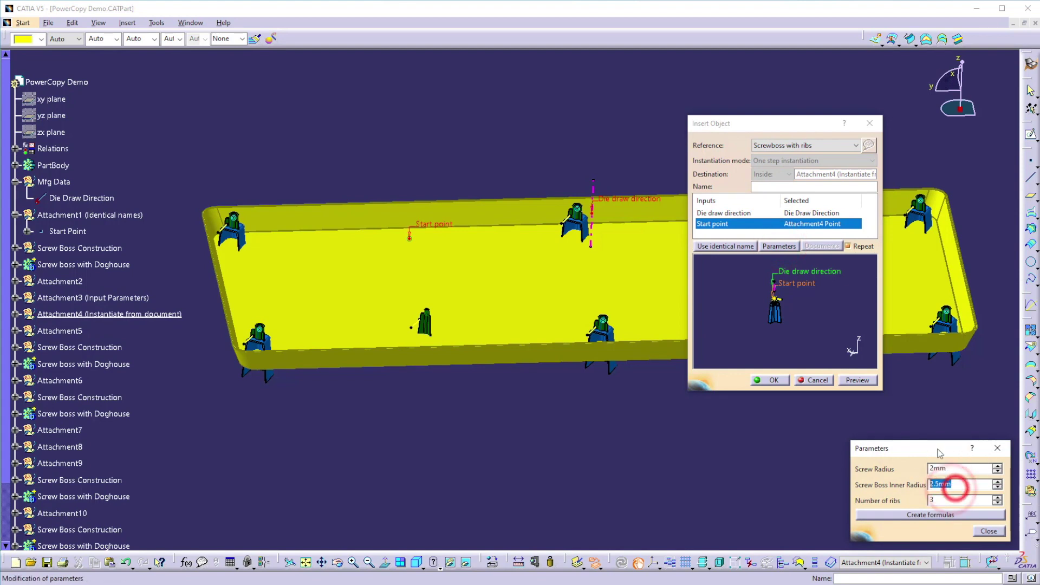
{"action": "type", "text": "1.8"}
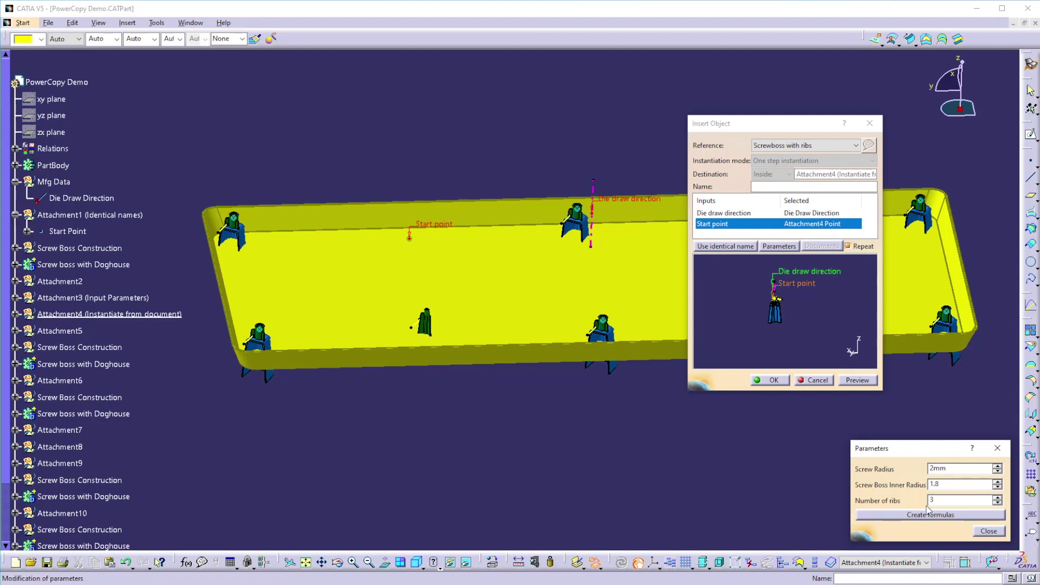
{"action": "double_click", "coordinate": [934, 500]}
{"action": "type", "text": "4"}
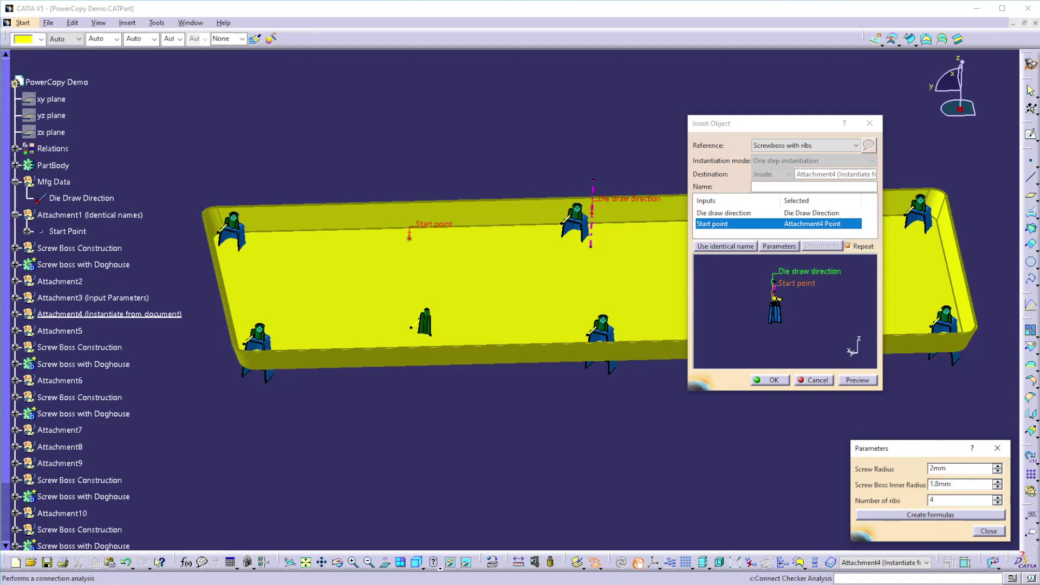
{"action": "left_click", "coordinate": [986, 531]}
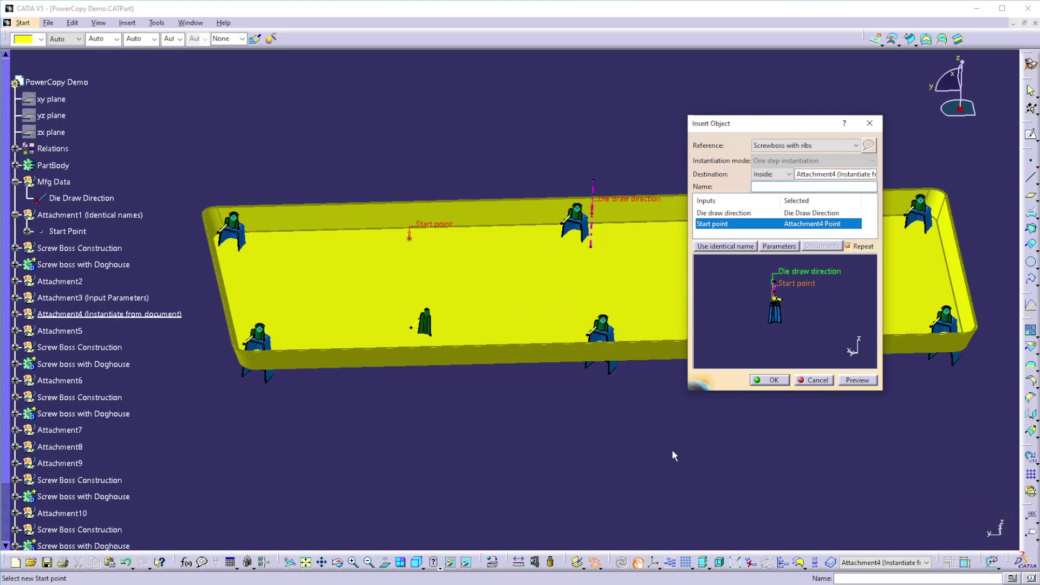
Step: Preview the ribbed boss at Attachment4 and insert it
{"action": "left_click", "coordinate": [858, 380]}
{"action": "middle_click_drag", "start_coordinate": [518, 425], "coordinate": [329, 454]}
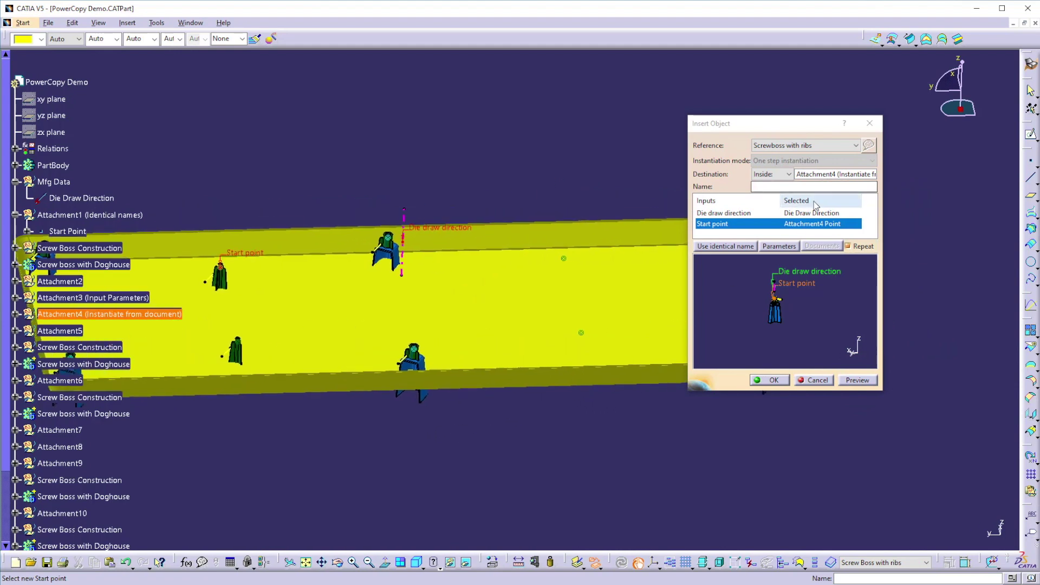
{"action": "left_click", "coordinate": [758, 381]}
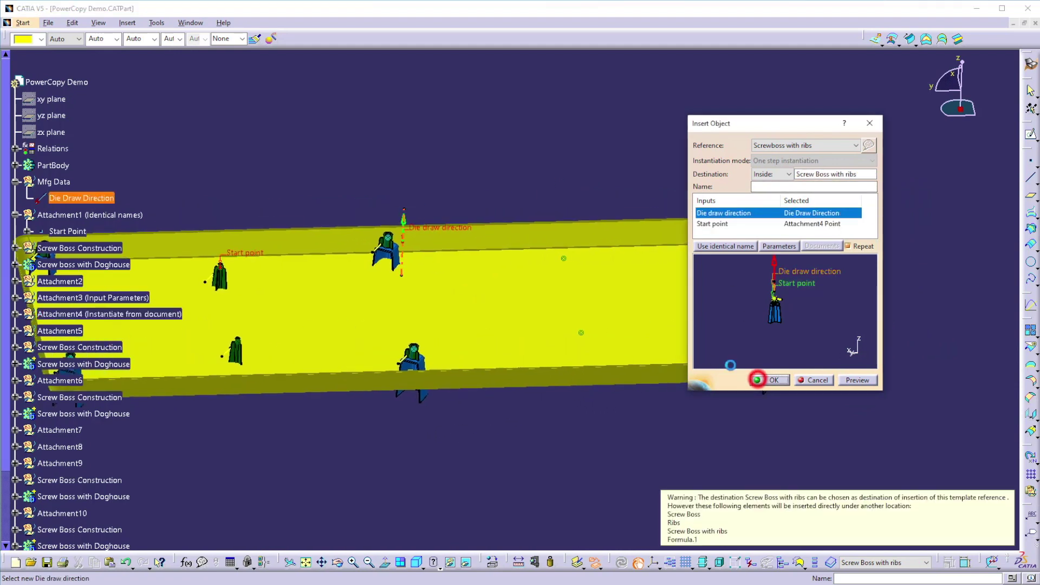
Step: Insert a ribbed boss inside Attachment8 with Attachment8 Point as start point, previewing it and checking its parameters
{"action": "left_click", "coordinate": [811, 174]}
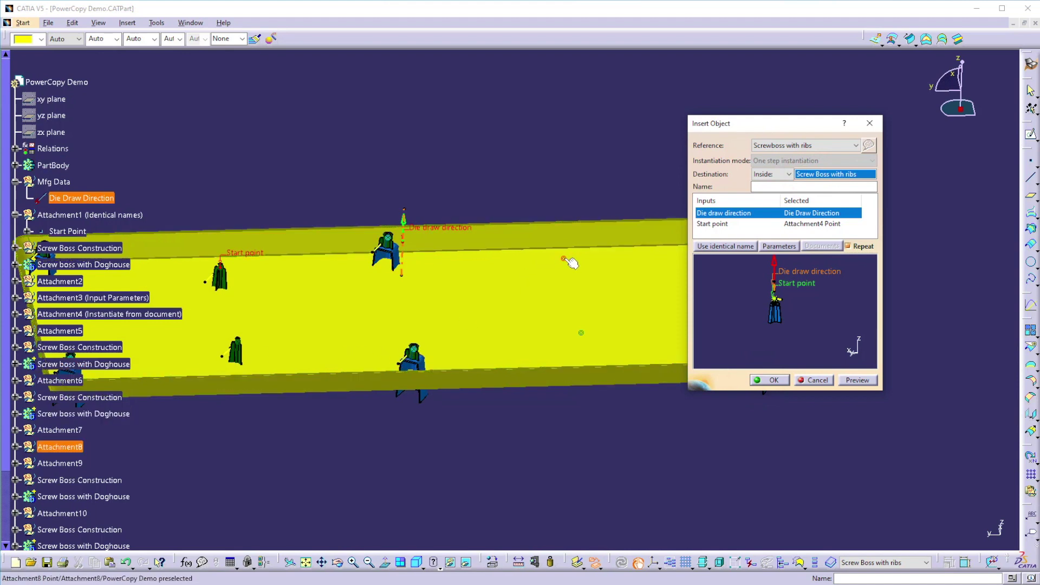
{"action": "left_click", "coordinate": [61, 446]}
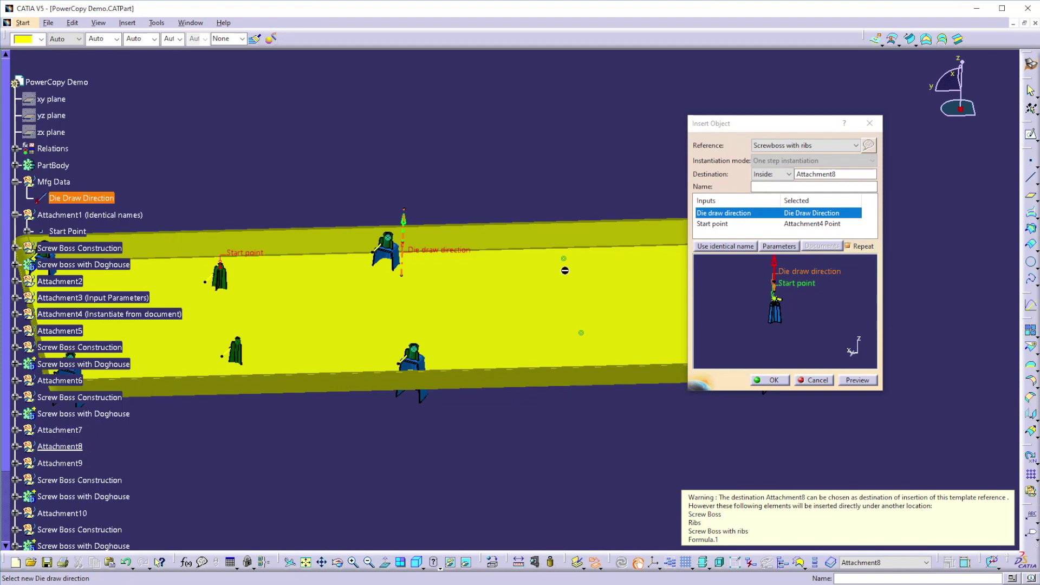
{"action": "left_click", "coordinate": [824, 225]}
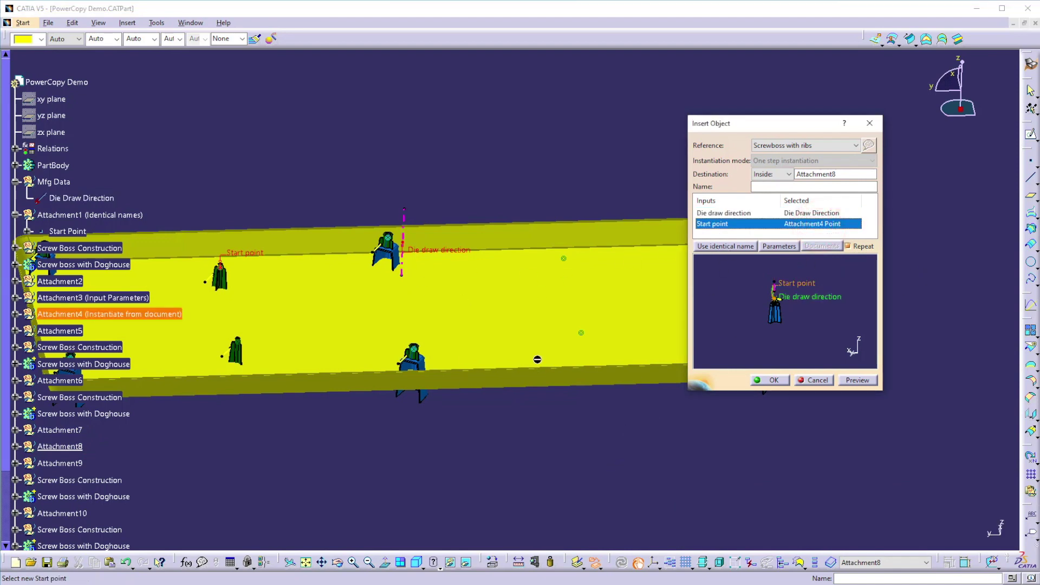
{"action": "left_click", "coordinate": [565, 258]}
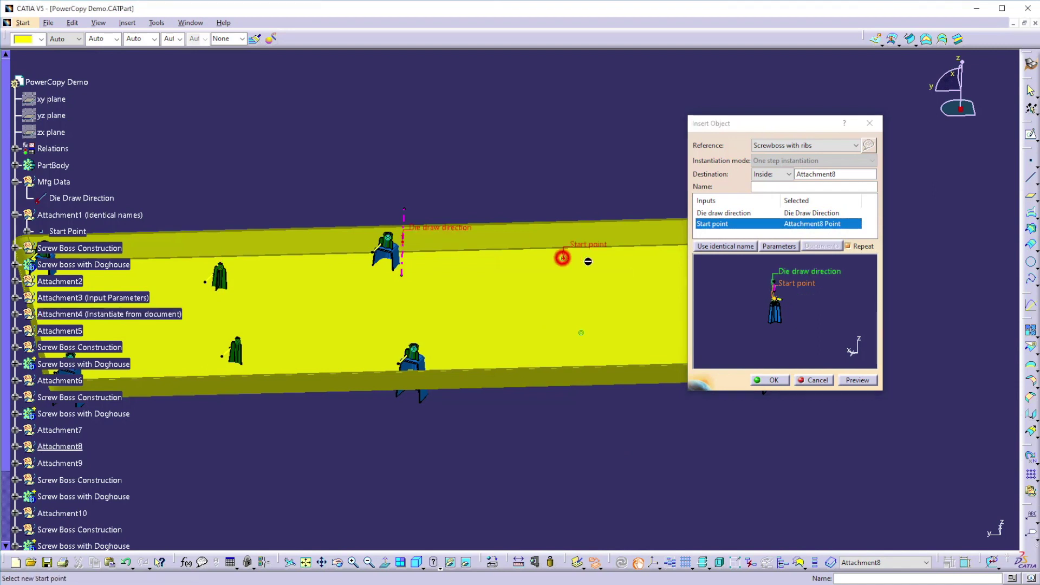
{"action": "left_click", "coordinate": [858, 380]}
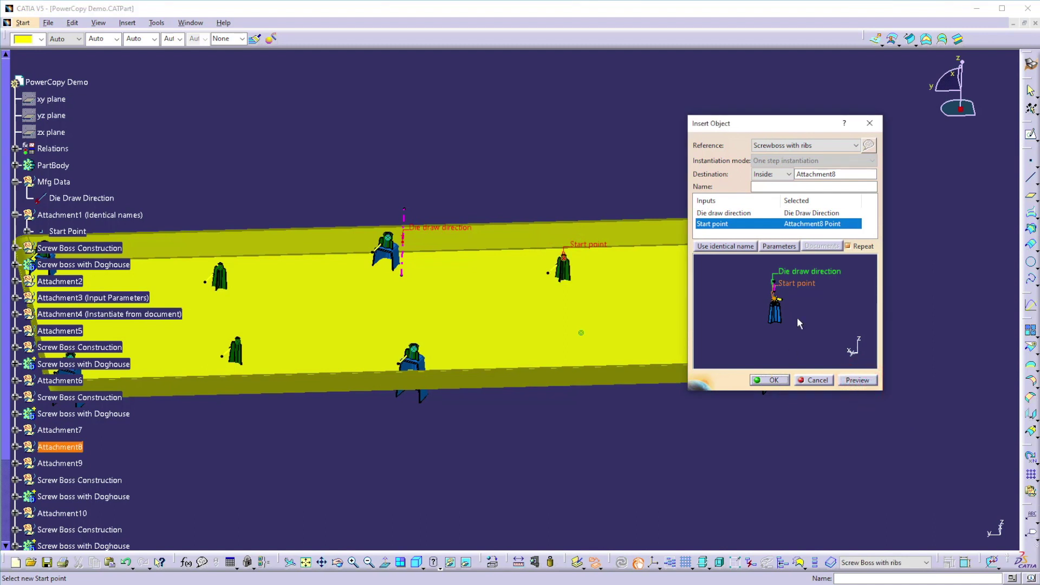
{"action": "left_click", "coordinate": [779, 246]}
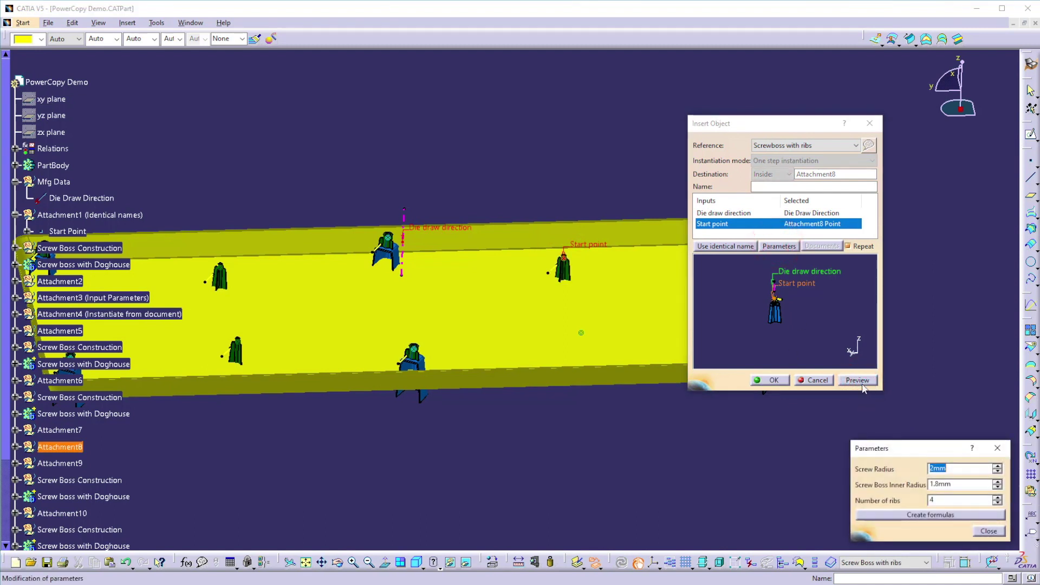
{"action": "left_click", "coordinate": [988, 531]}
{"action": "left_click", "coordinate": [773, 380]}
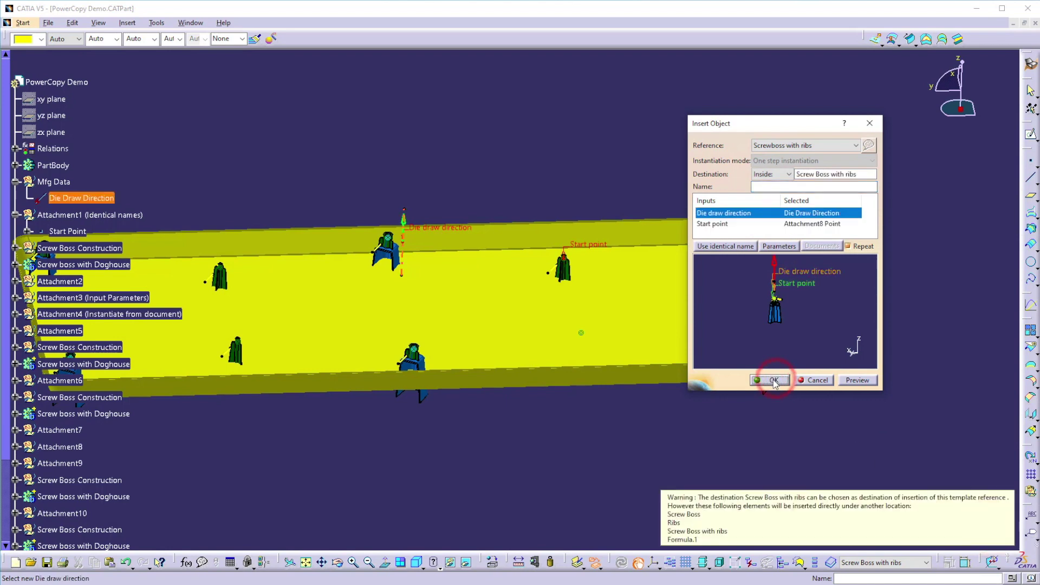
Step: Preview and insert a ribbed boss inside Attachment7, using Attachment7 Point as start point, and end the instantiation command
{"action": "left_click", "coordinate": [806, 174]}
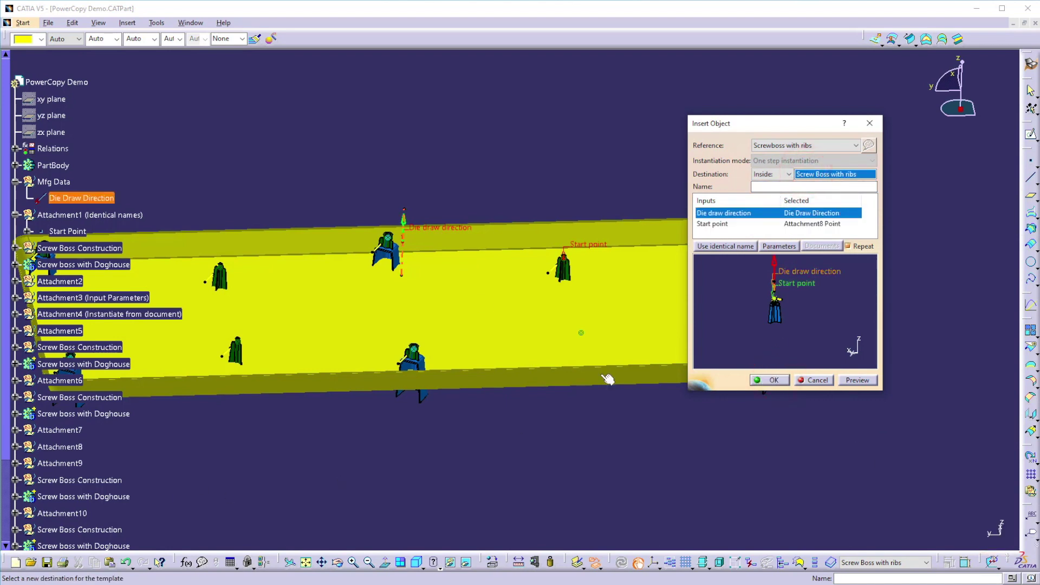
{"action": "left_click", "coordinate": [582, 333]}
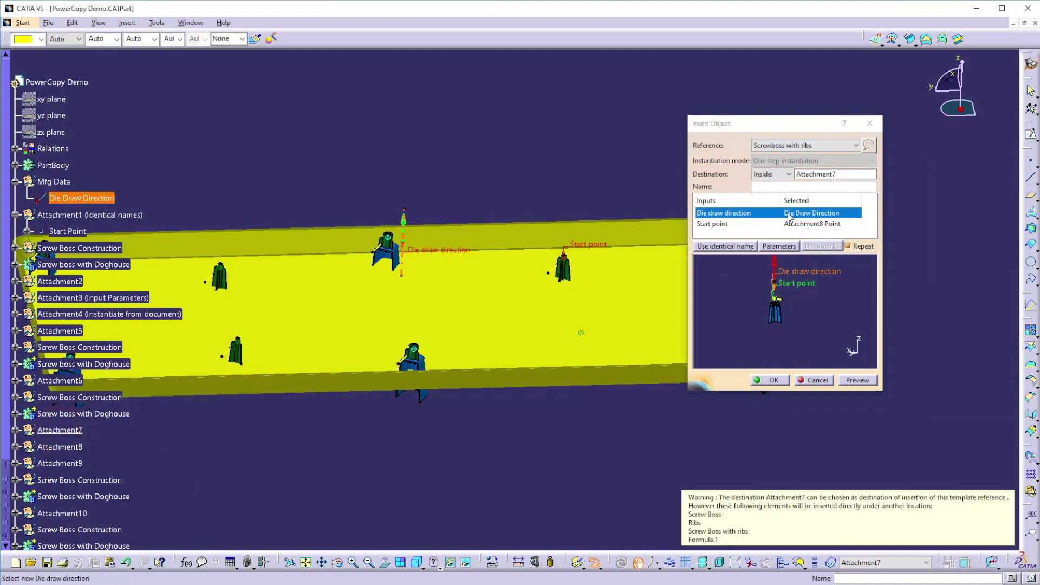
{"action": "left_click", "coordinate": [803, 224]}
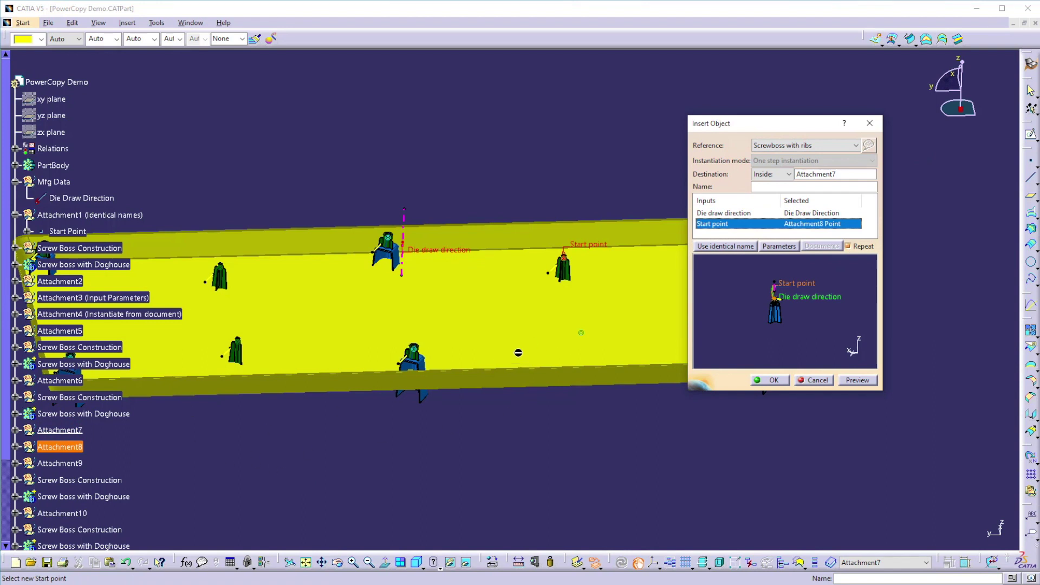
{"action": "left_click", "coordinate": [581, 332]}
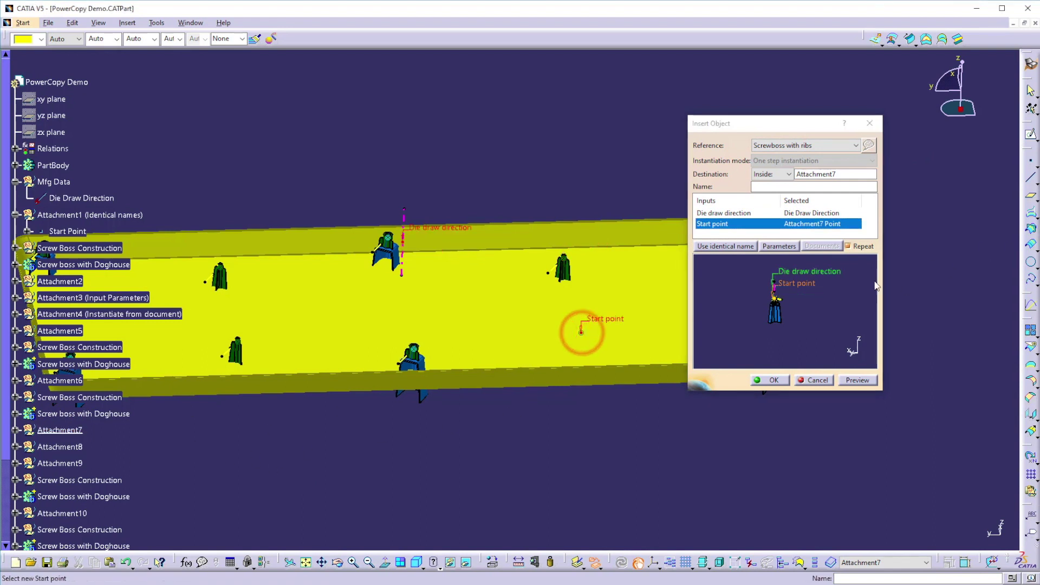
{"action": "left_click", "coordinate": [858, 381]}
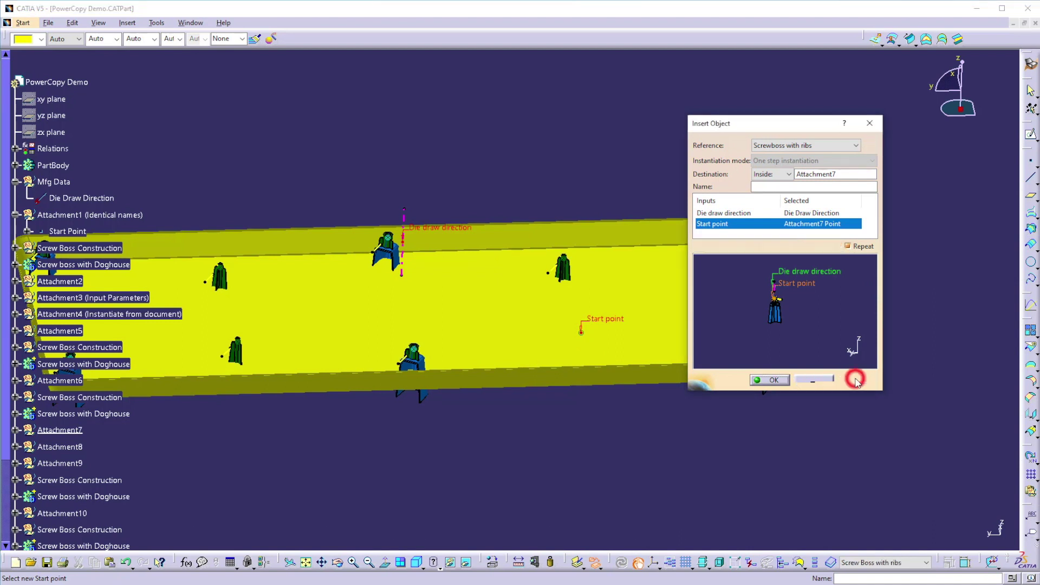
{"action": "left_click", "coordinate": [775, 381]}
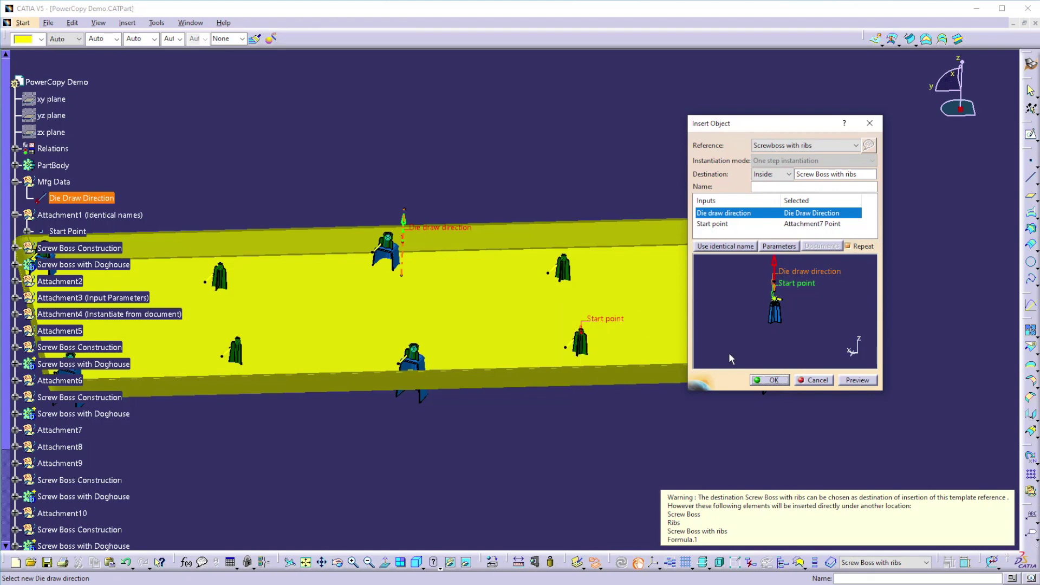
{"action": "left_click", "coordinate": [817, 380]}
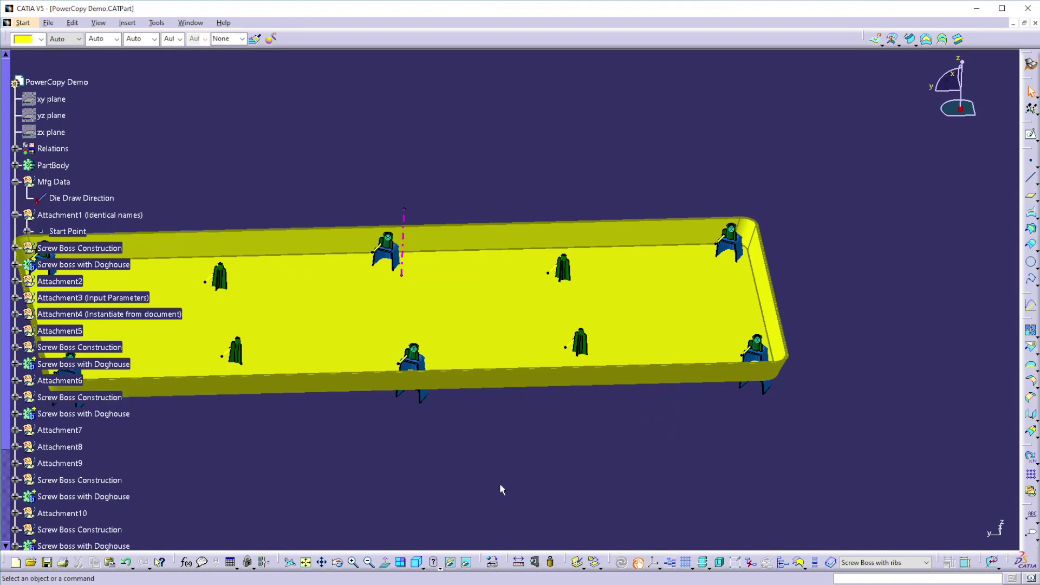
Step: Inspect the bosses across the tray and locate the Lifter Slide Direction line of Attachment10's doghouse boss in the specification tree
{"action": "scroll", "coordinate": [380, 443], "scroll_direction": "down", "scroll_amount": 3}
{"action": "scroll", "coordinate": [276, 390], "scroll_direction": "down", "scroll_amount": 4}
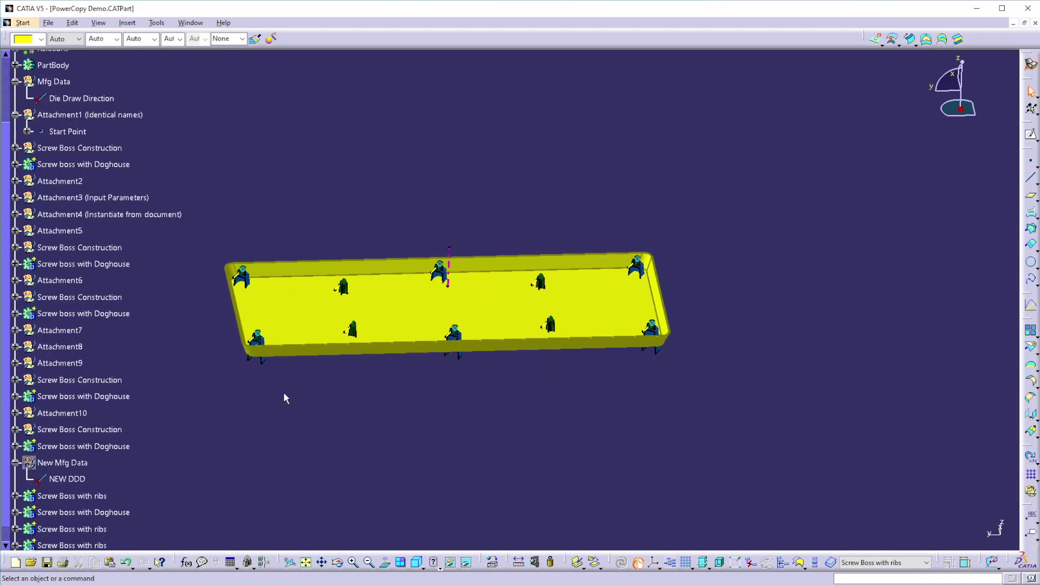
{"action": "middle_click_drag", "start_coordinate": [334, 432], "coordinate": [379, 411]}
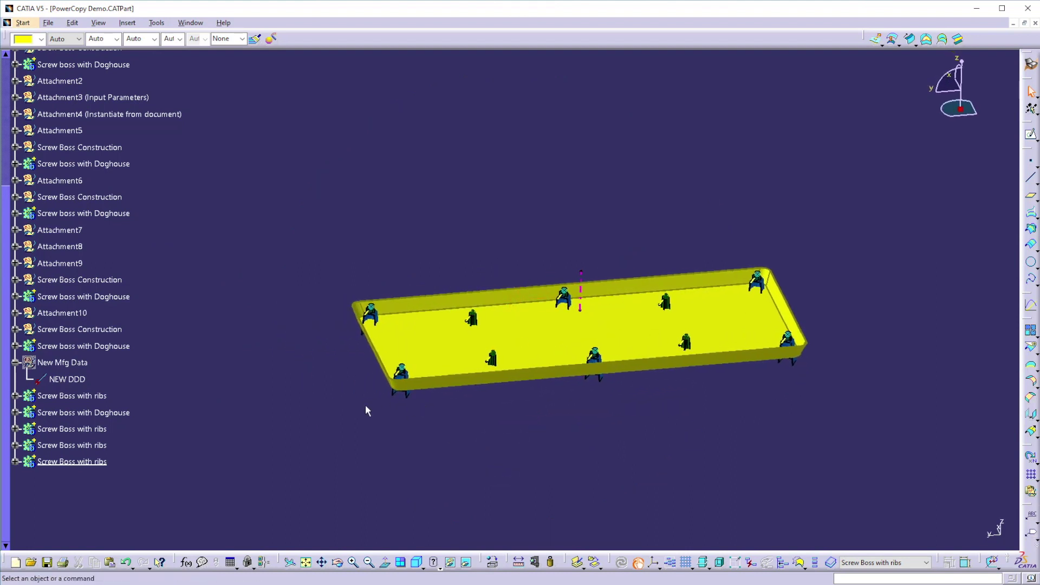
{"action": "mouse_move", "coordinate": [515, 357]}
{"action": "middle_mouse_down"}
{"action": "mouse_move", "coordinate": [504, 477]}
{"action": "mouse_move", "coordinate": [518, 421]}
{"action": "mouse_move", "coordinate": [671, 417]}
{"action": "mouse_move", "coordinate": [510, 433]}
{"action": "mouse_move", "coordinate": [539, 411]}
{"action": "mouse_move", "coordinate": [510, 403]}
{"action": "mouse_move", "coordinate": [508, 354]}
{"action": "middle_mouse_up"}
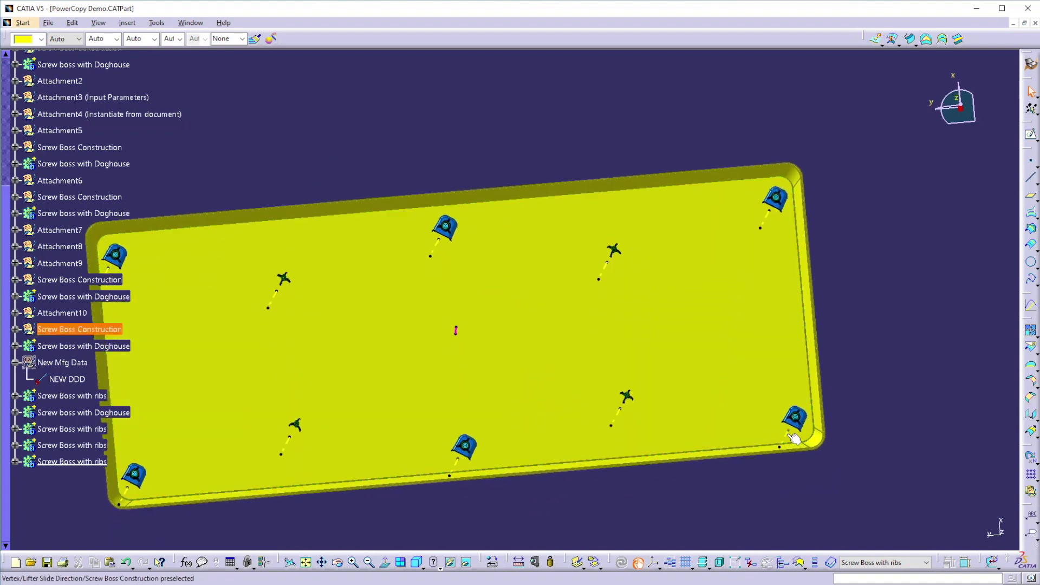
{"action": "middle_click_drag", "start_coordinate": [795, 439], "coordinate": [839, 401]}
{"action": "double_click", "coordinate": [836, 403]}
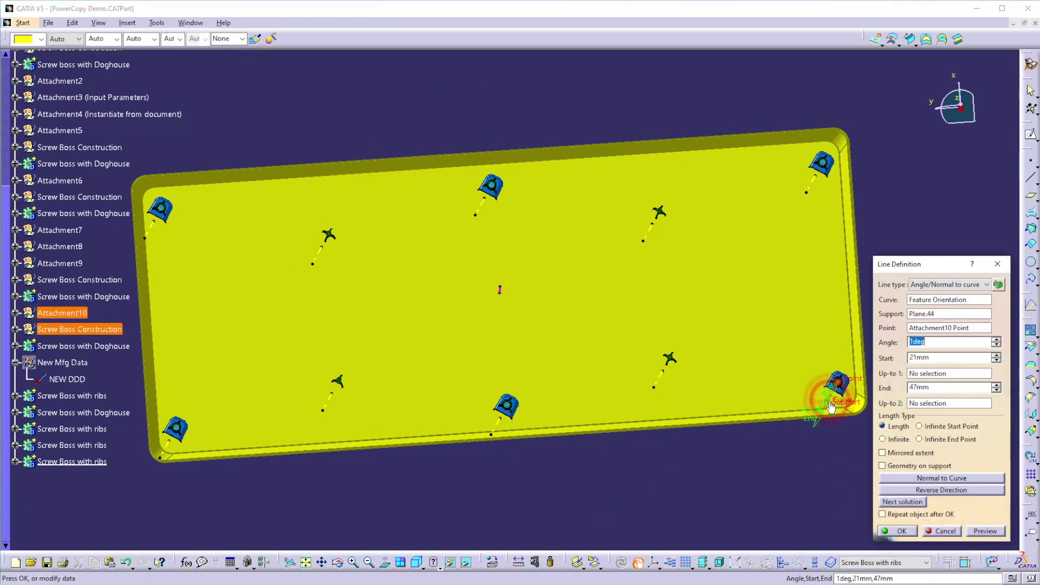
{"action": "left_click", "coordinate": [999, 264]}
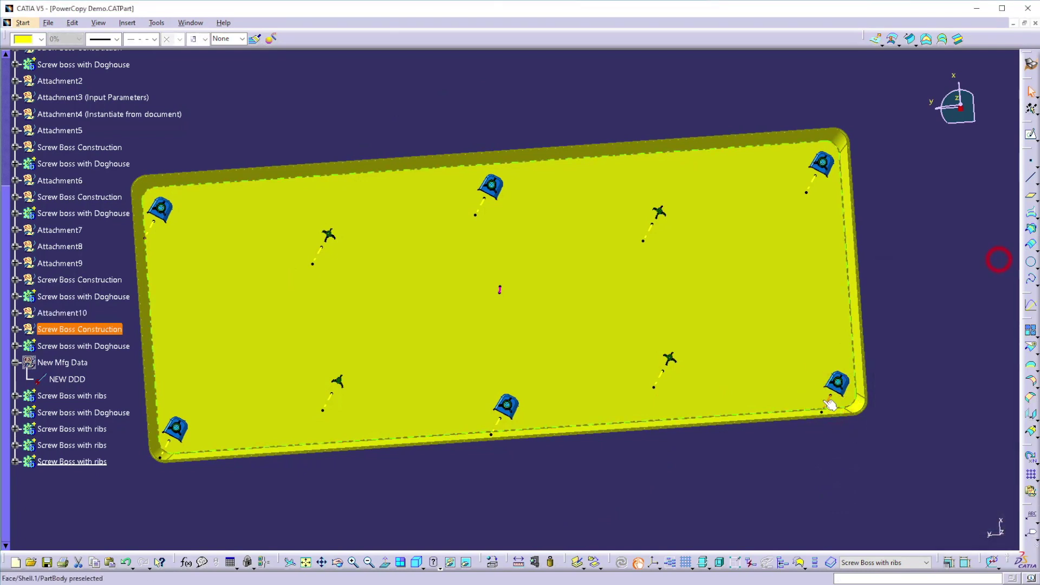
{"action": "right_click", "coordinate": [829, 412]}
{"action": "left_click", "coordinate": [876, 174]}
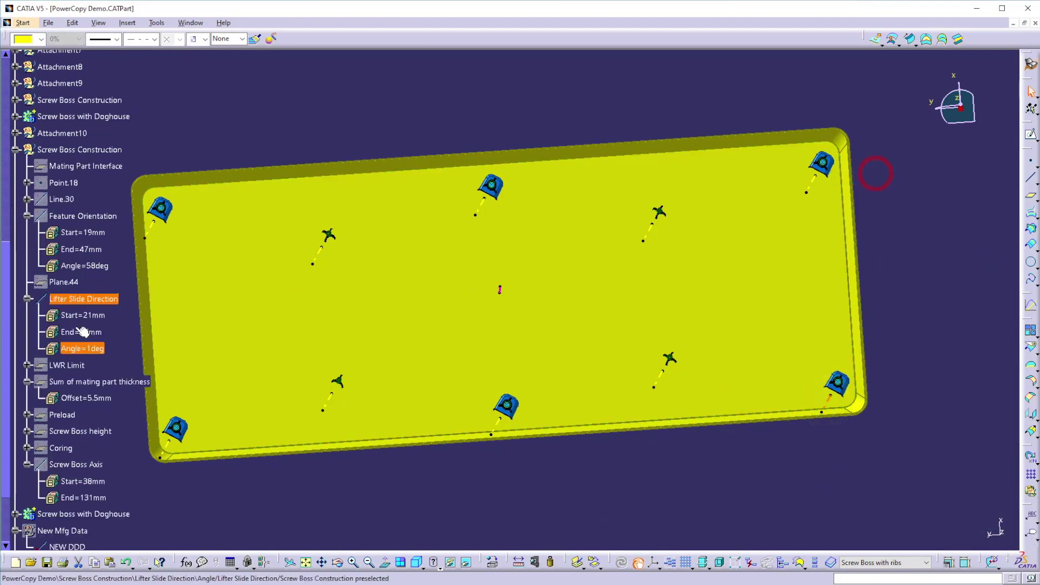
Step: Reorient Attachment10's Feature Orientation line to 310 deg with a 23 mm start, decline realignment to the original orientation, and update its doghouse boss
{"action": "double_click", "coordinate": [79, 217]}
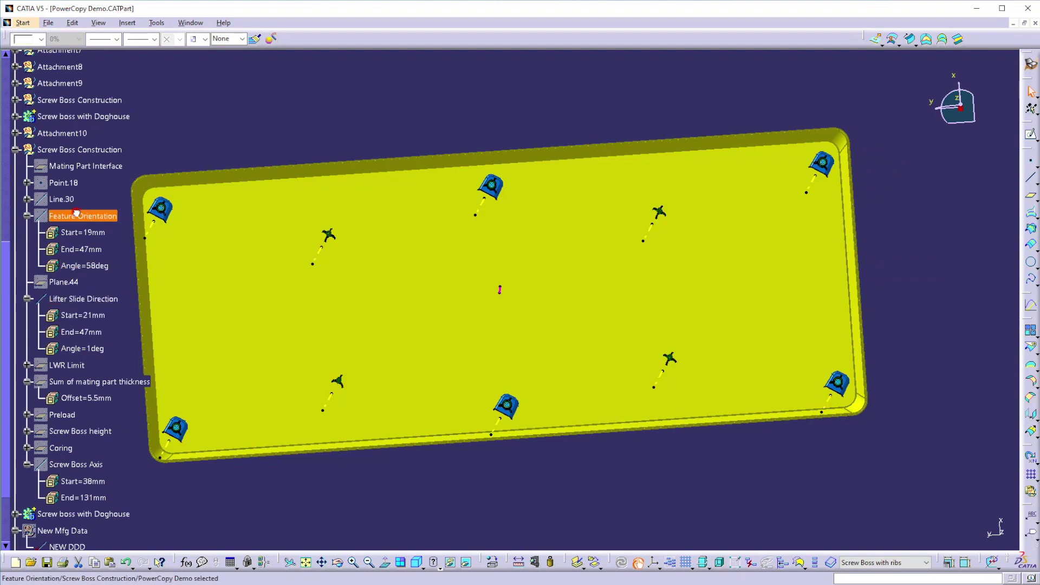
{"action": "left_click_drag", "start_coordinate": [815, 402], "coordinate": [839, 272]}
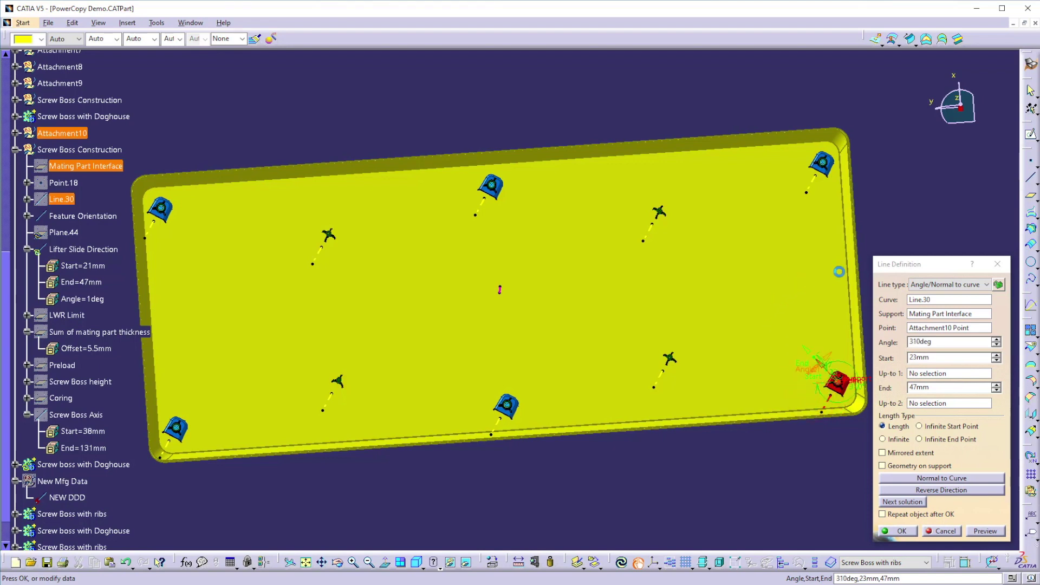
{"action": "left_click", "coordinate": [901, 531]}
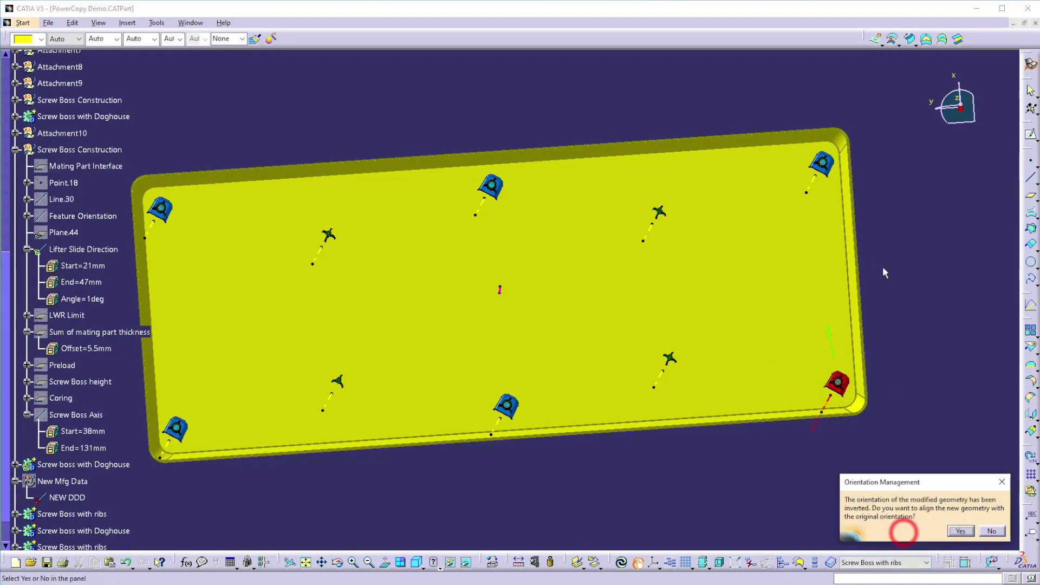
{"action": "left_click", "coordinate": [991, 531]}
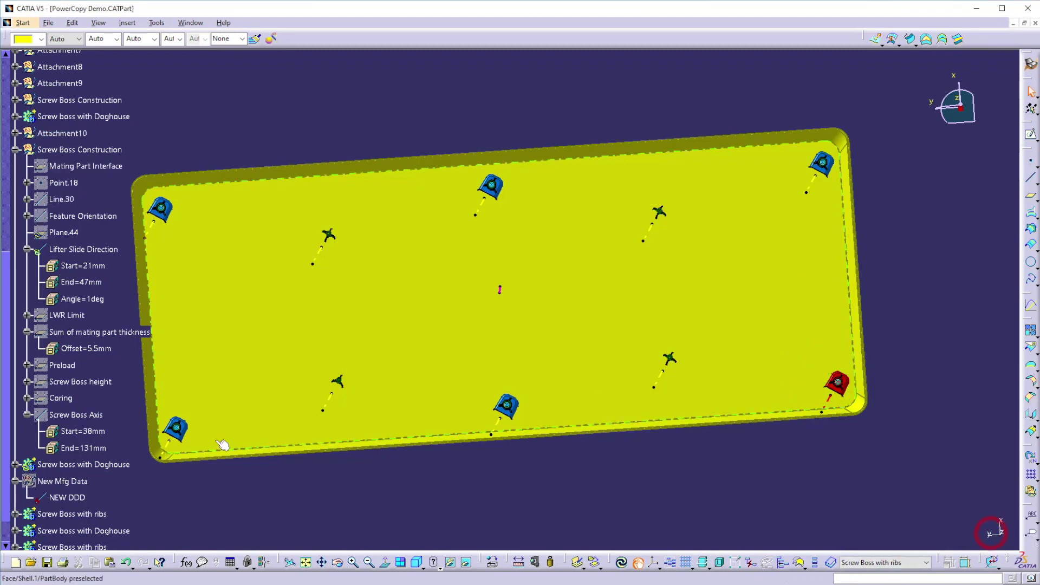
{"action": "right_click", "coordinate": [77, 465]}
{"action": "left_click", "coordinate": [97, 425]}
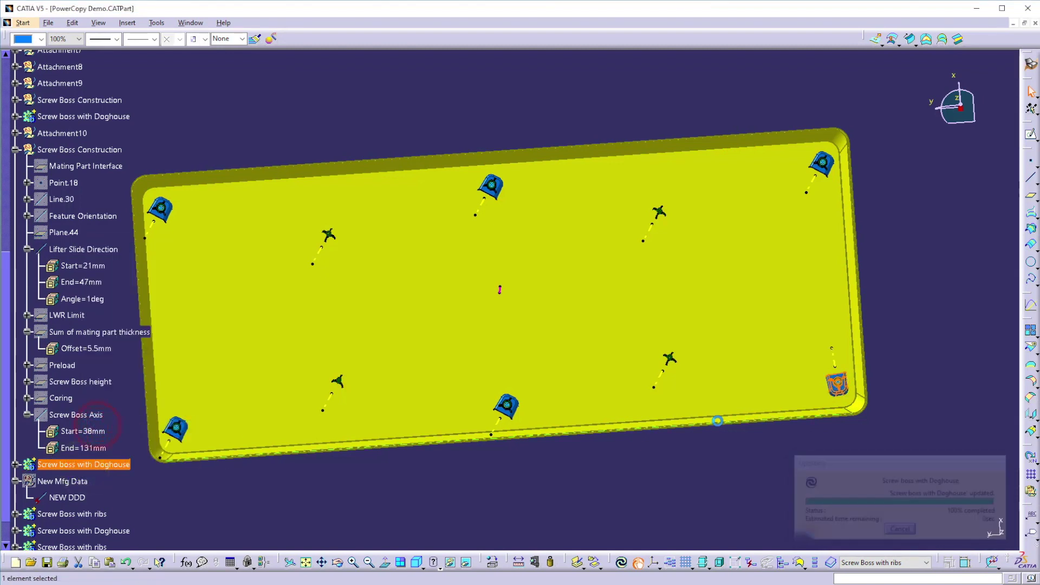
Step: Locate Attachment6's Feature Orientation line, set it to 285 deg with a 34 mm start, and decline realignment to the original orientation
{"action": "left_click", "coordinate": [813, 194]}
{"action": "right_click", "coordinate": [806, 184]}
{"action": "left_click", "coordinate": [500, 296]}
{"action": "right_click", "coordinate": [499, 422]}
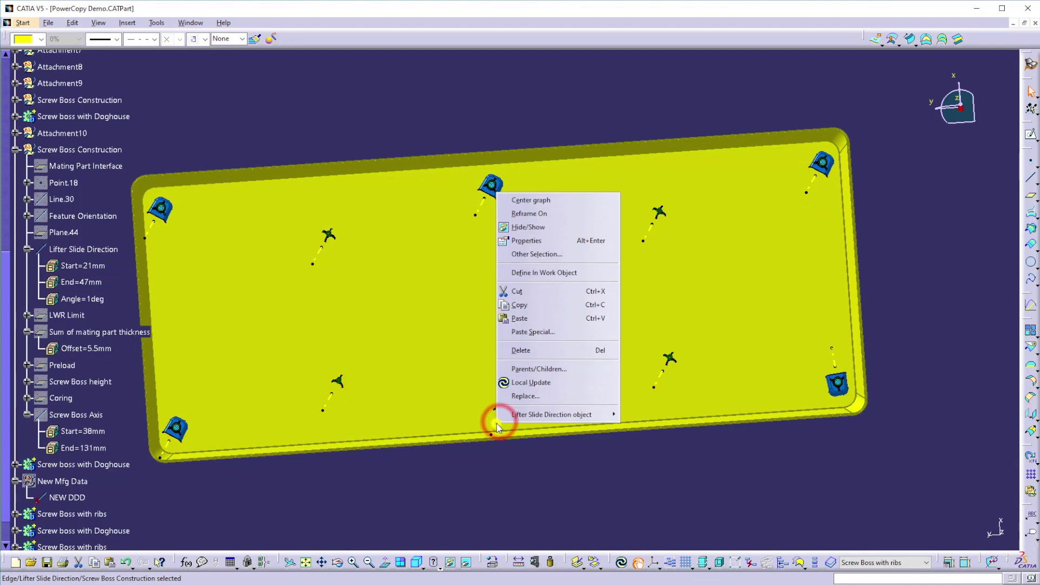
{"action": "left_click", "coordinate": [538, 201]}
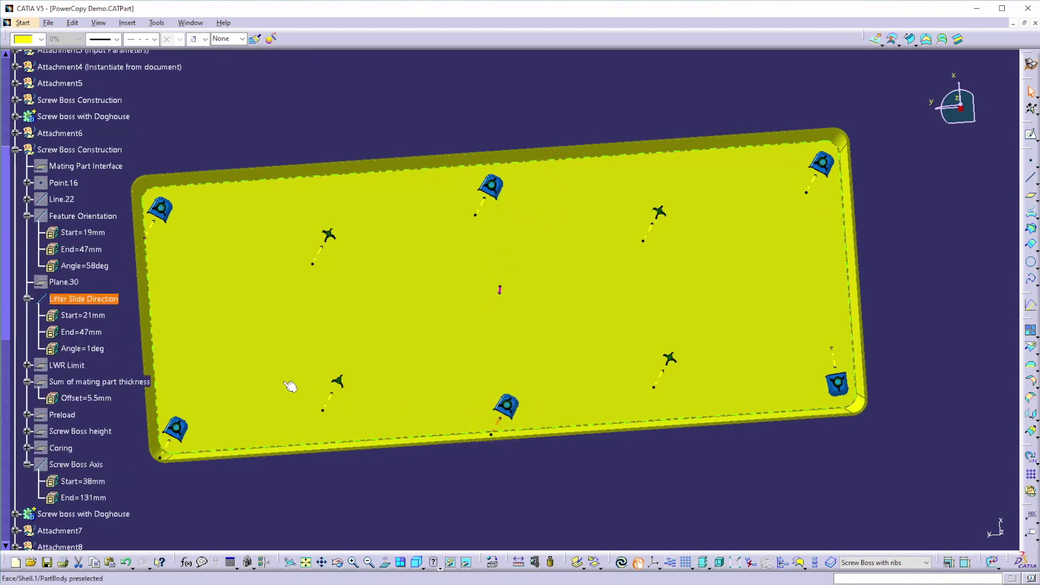
{"action": "left_click", "coordinate": [78, 216]}
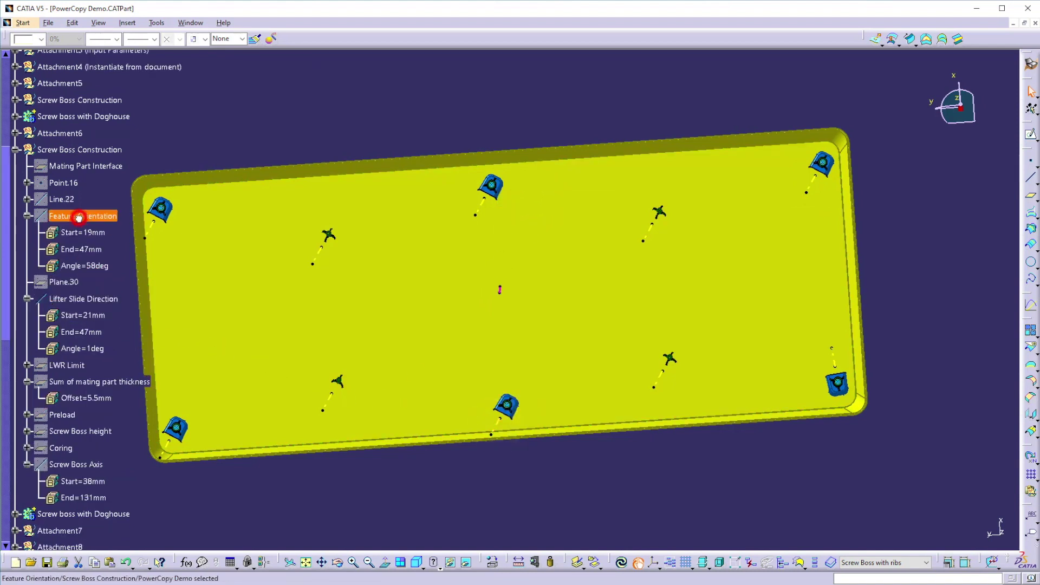
{"action": "double_click", "coordinate": [83, 217]}
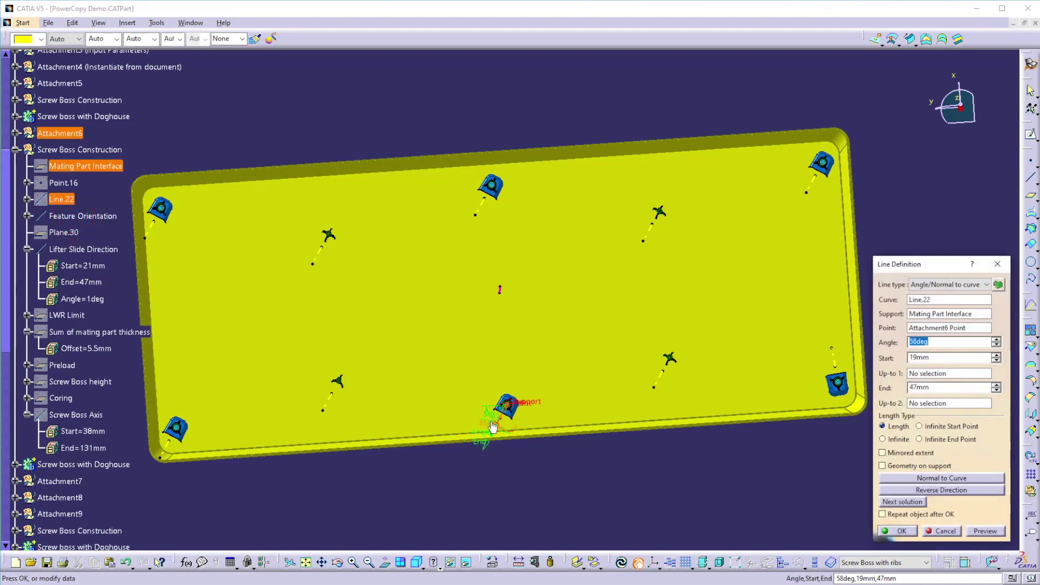
{"action": "left_click", "coordinate": [481, 416]}
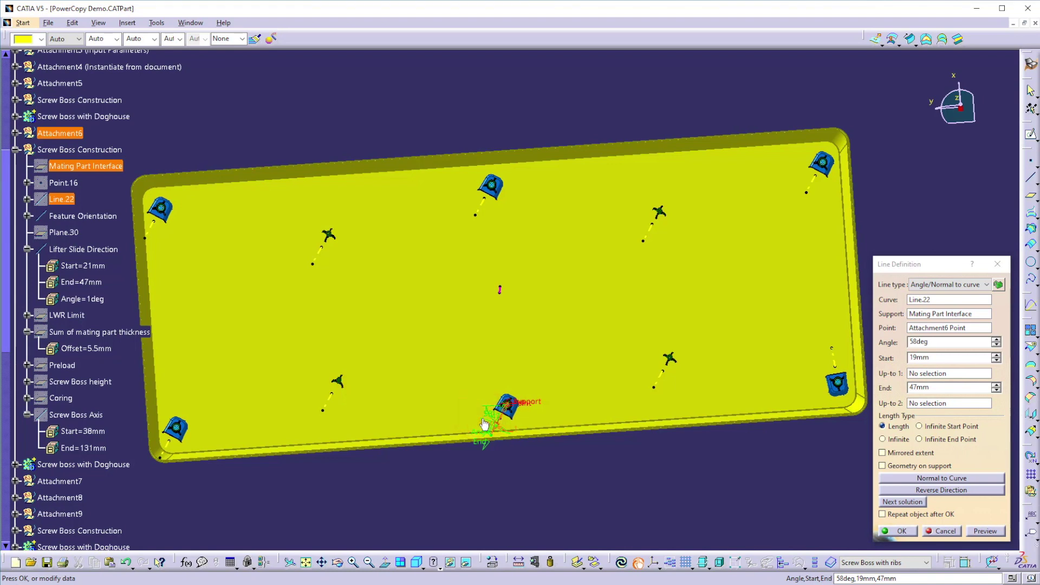
{"action": "mouse_move", "coordinate": [482, 418]}
{"action": "left_mouse_down"}
{"action": "mouse_move", "coordinate": [471, 424]}
{"action": "mouse_move", "coordinate": [481, 421]}
{"action": "mouse_move", "coordinate": [469, 391]}
{"action": "mouse_move", "coordinate": [471, 331]}
{"action": "left_mouse_up"}
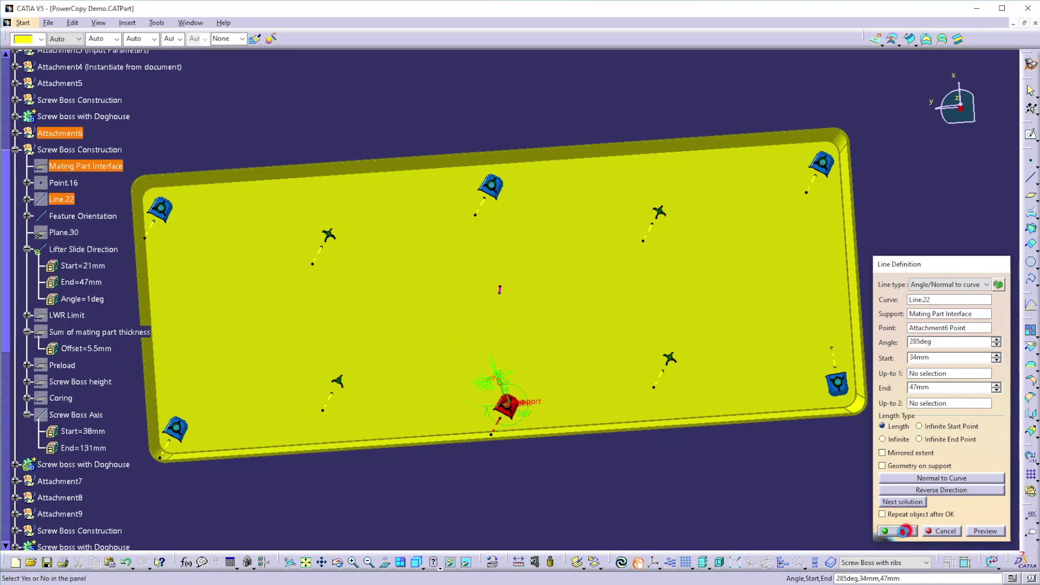
{"action": "left_click", "coordinate": [903, 531]}
{"action": "left_click", "coordinate": [992, 532]}
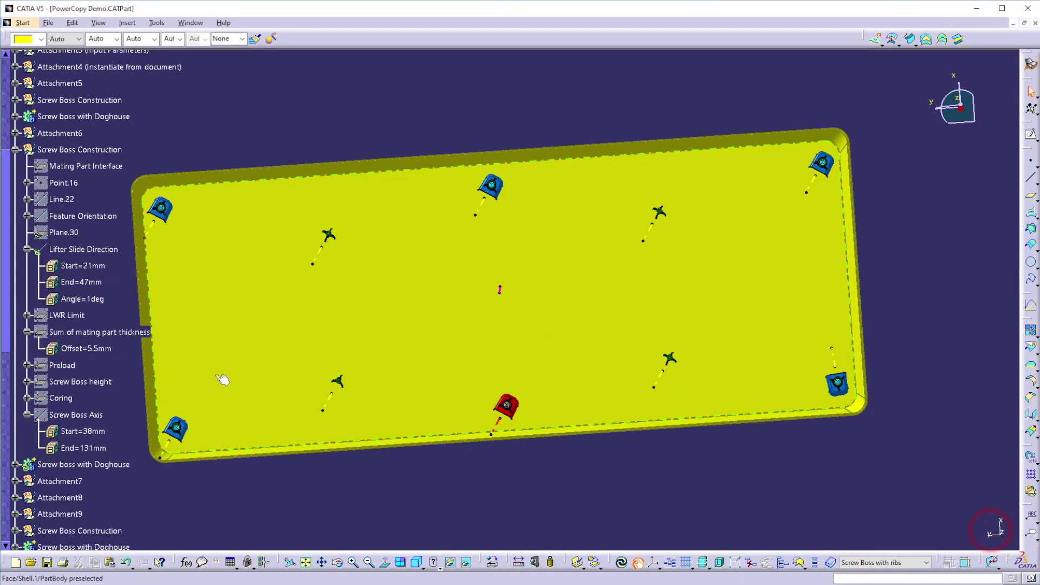
Step: Locate Attachment2's Feature Orientation line, rotate it to 217 deg, and decline realignment to the original orientation
{"action": "right_click", "coordinate": [159, 455]}
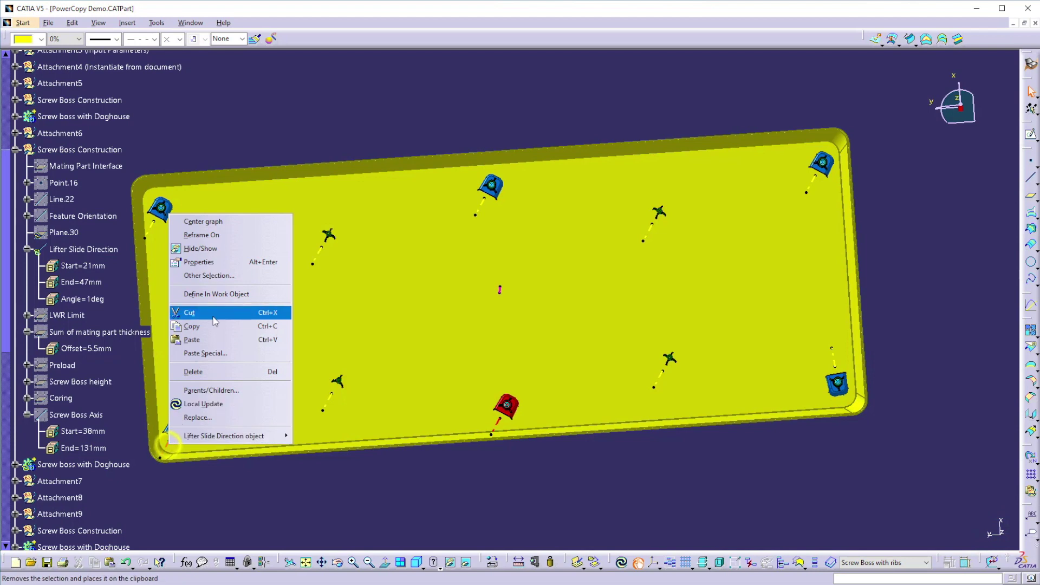
{"action": "left_click", "coordinate": [215, 227]}
{"action": "double_click", "coordinate": [79, 216]}
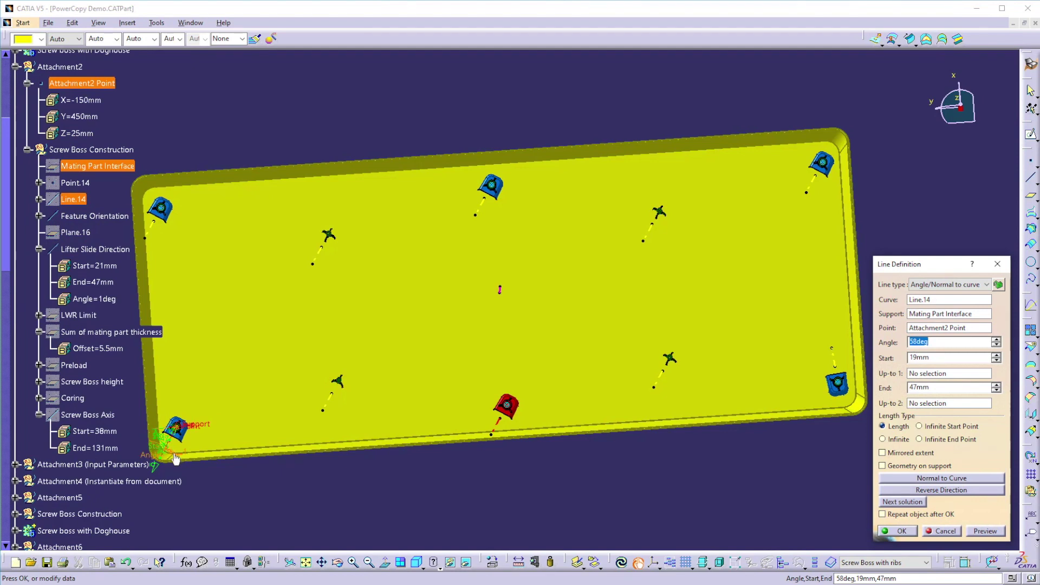
{"action": "left_click_drag", "start_coordinate": [175, 461], "coordinate": [219, 351]}
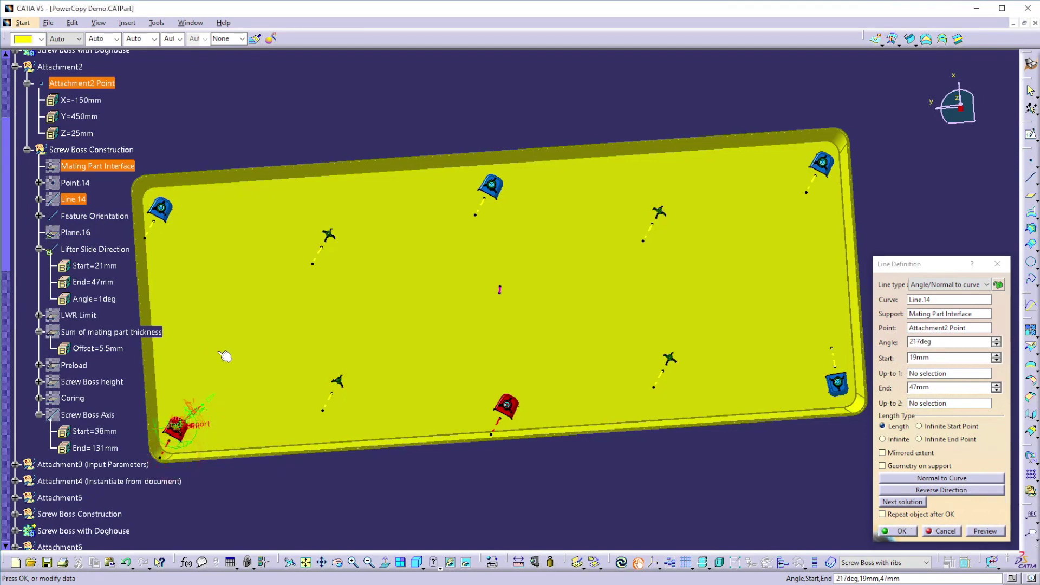
{"action": "left_click", "coordinate": [900, 532]}
{"action": "left_click", "coordinate": [991, 529]}
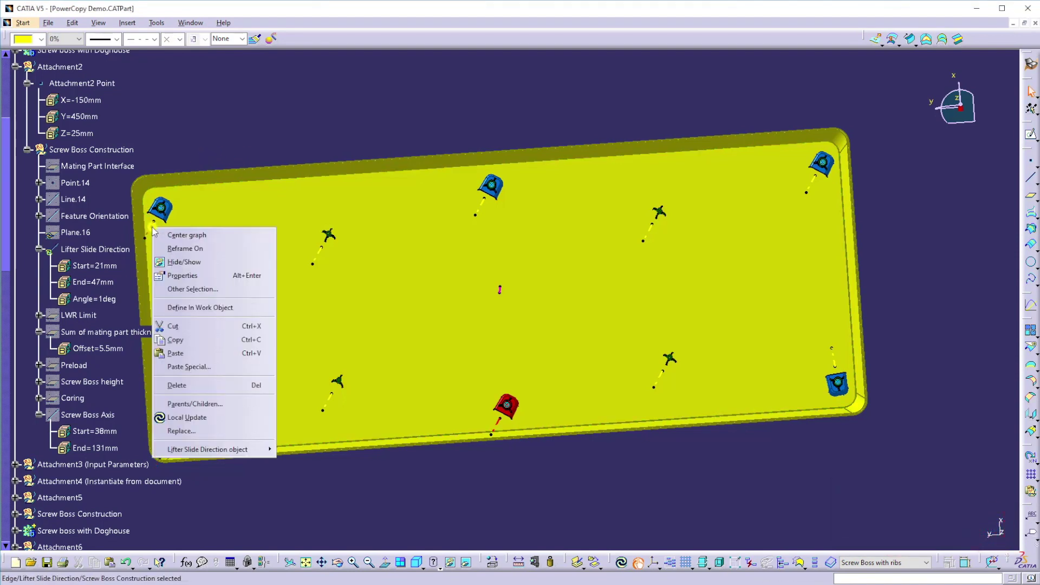
Step: Locate the Feature Orientation line of Attachment1's doghouse boss and rotate it to 125 deg
{"action": "left_click", "coordinate": [159, 232]}
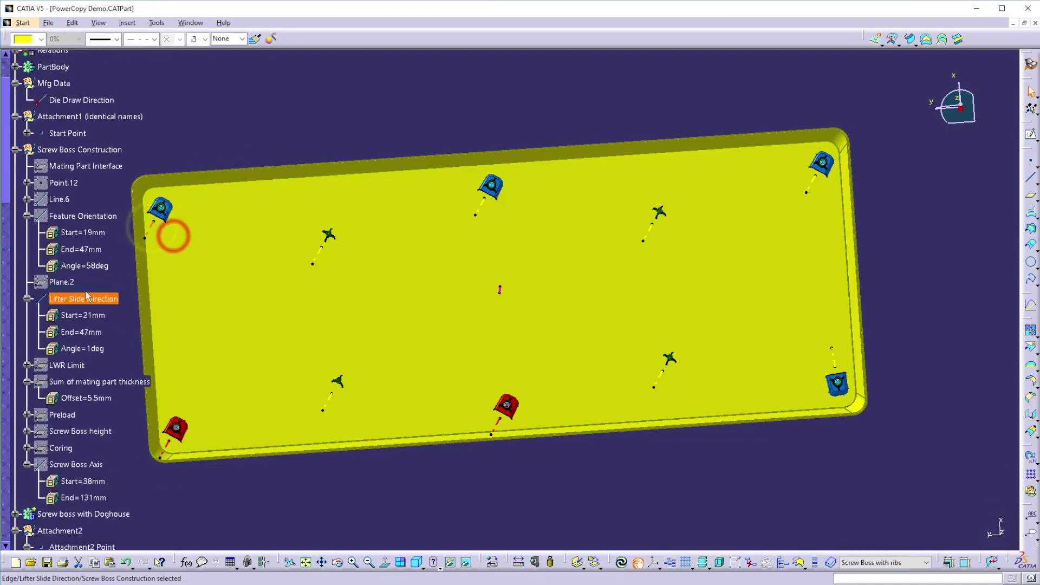
{"action": "left_click", "coordinate": [77, 212]}
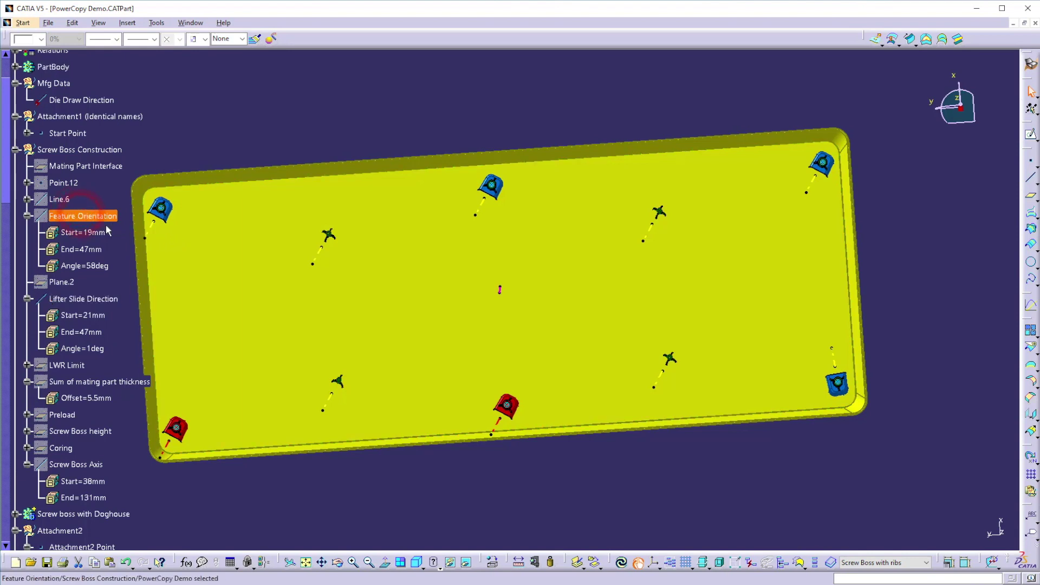
{"action": "double_click", "coordinate": [103, 219]}
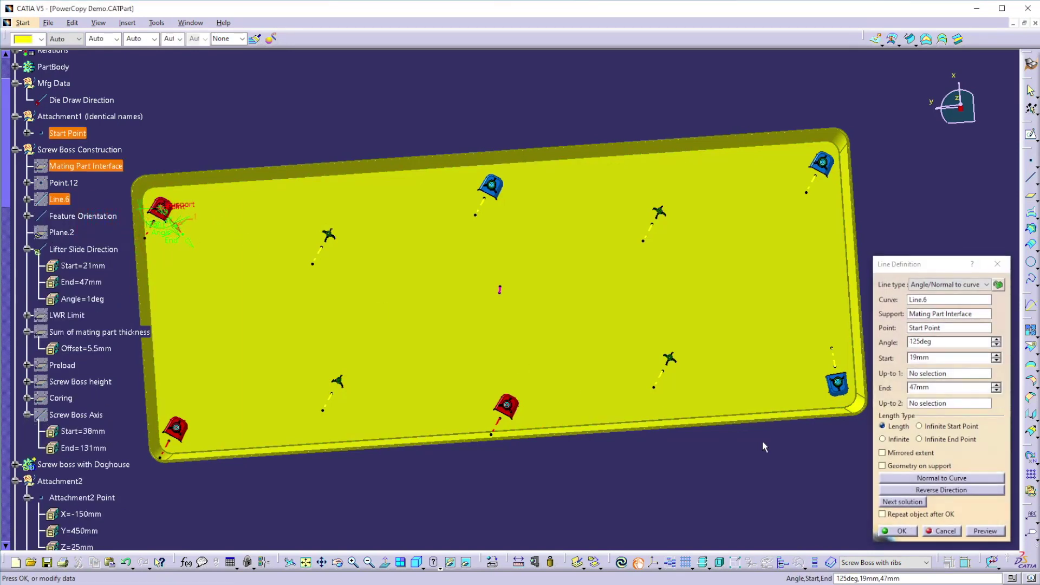
{"action": "left_click", "coordinate": [916, 530]}
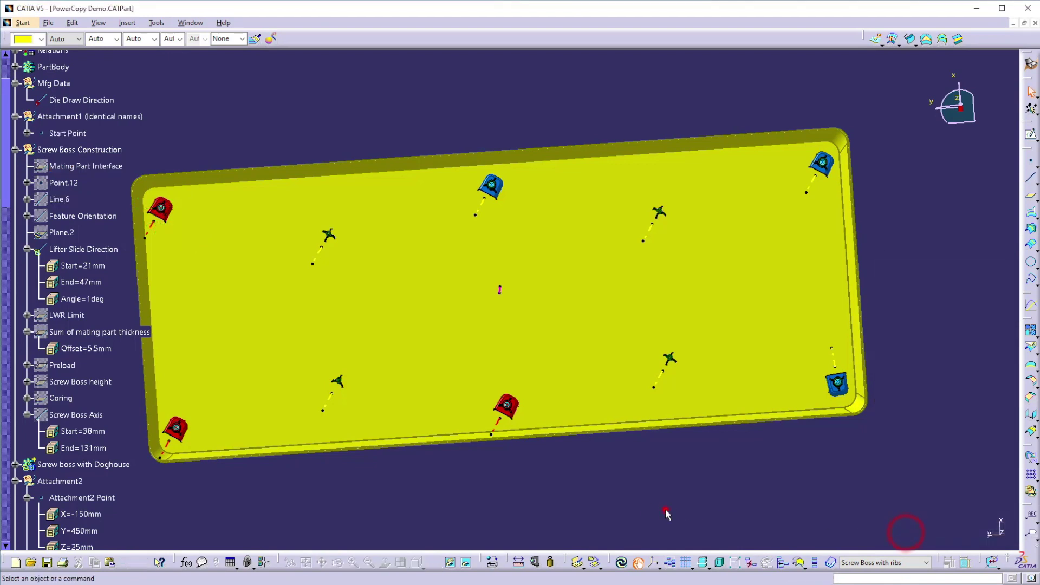
Step: Run a local update on the whole PowerCopy Demo part to rebuild the reoriented bosses, and clear the selection
{"action": "scroll", "coordinate": [44, 111], "scroll_direction": "up", "scroll_amount": 3}
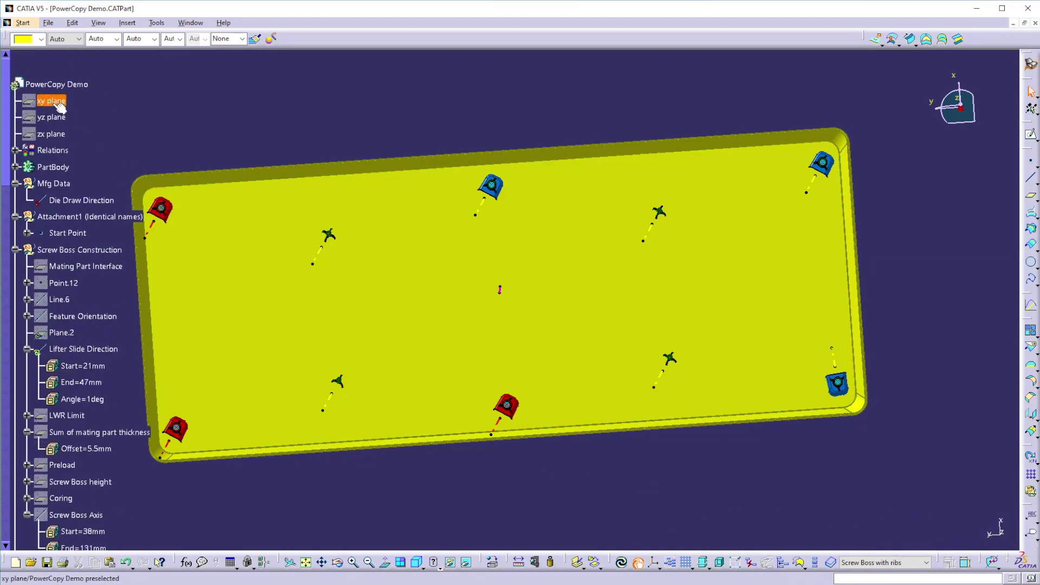
{"action": "right_click", "coordinate": [57, 84]}
{"action": "left_click", "coordinate": [66, 275]}
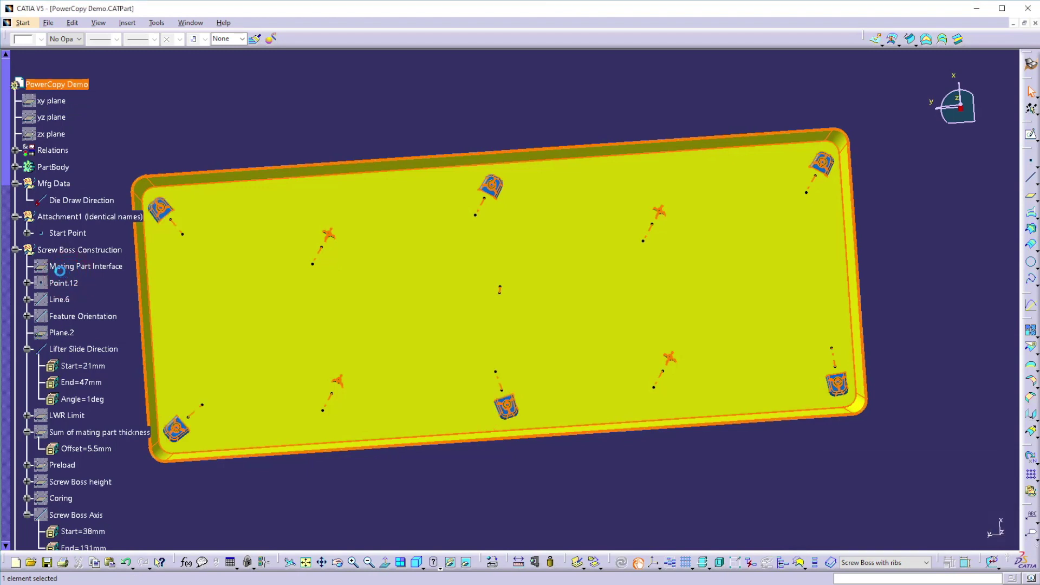
{"action": "left_click", "coordinate": [516, 457]}
{"action": "middle_click_drag", "start_coordinate": [464, 457], "coordinate": [363, 389]}
Step: Collapse Attachment2 and the expanded Screw Boss Construction sets in the specification tree
{"action": "left_click", "coordinate": [15, 250]}
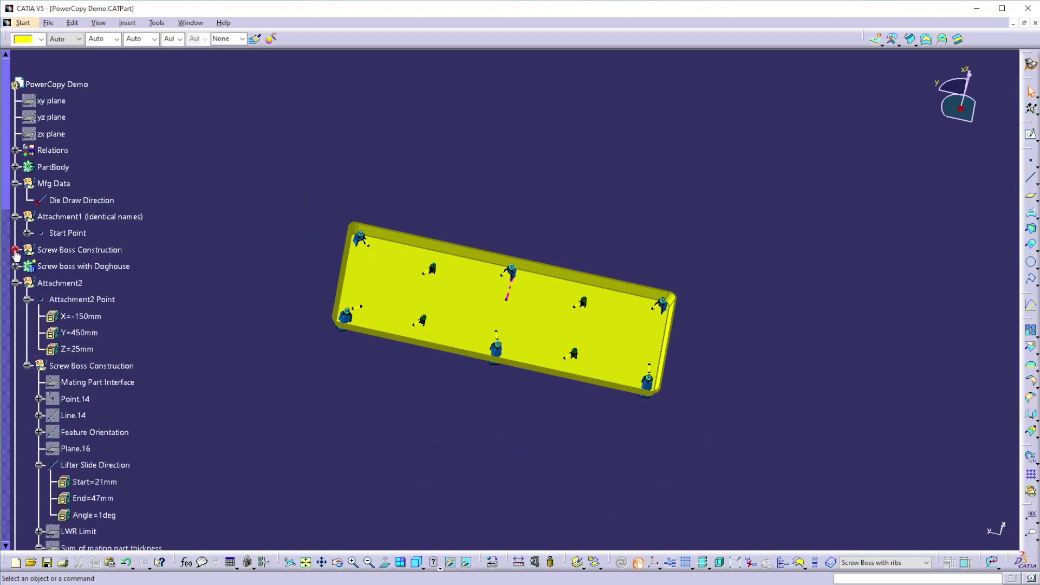
{"action": "left_click", "coordinate": [16, 284]}
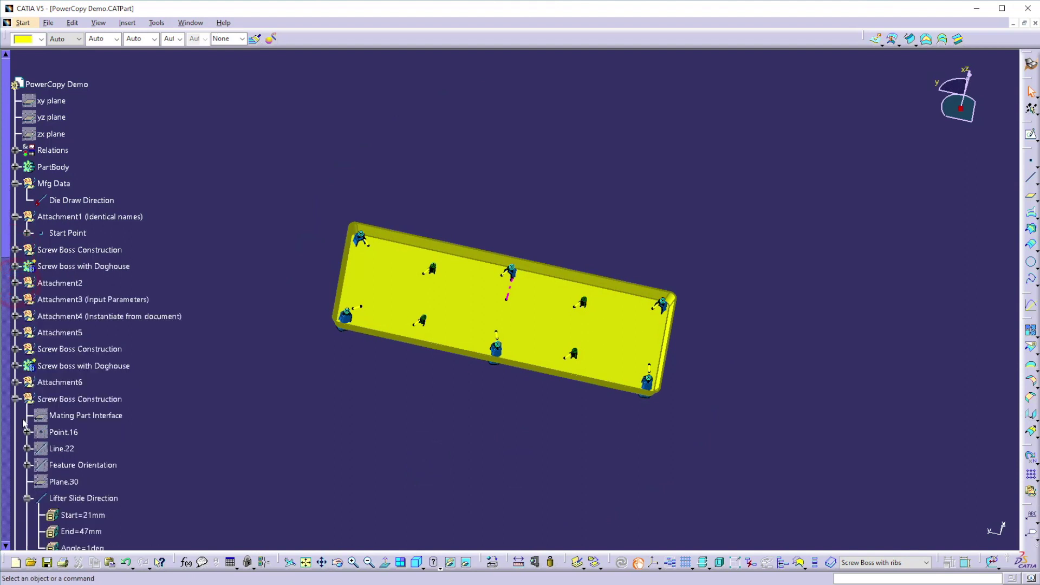
{"action": "left_click", "coordinate": [15, 399]}
{"action": "scroll", "coordinate": [33, 397], "scroll_direction": "down", "scroll_amount": 2}
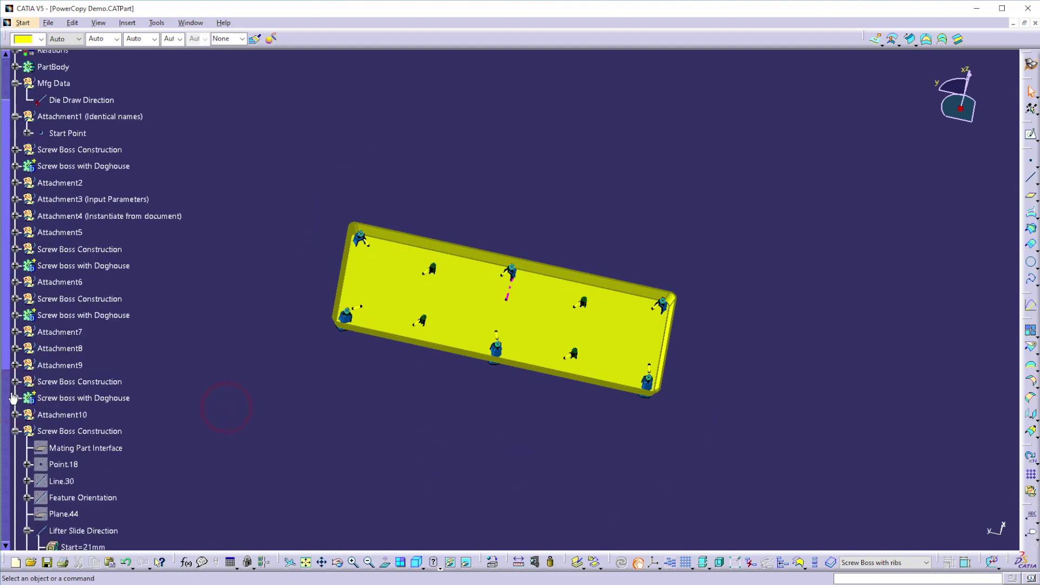
{"action": "left_click", "coordinate": [8, 431]}
{"action": "scroll", "coordinate": [21, 319], "scroll_direction": "up", "scroll_amount": 3}
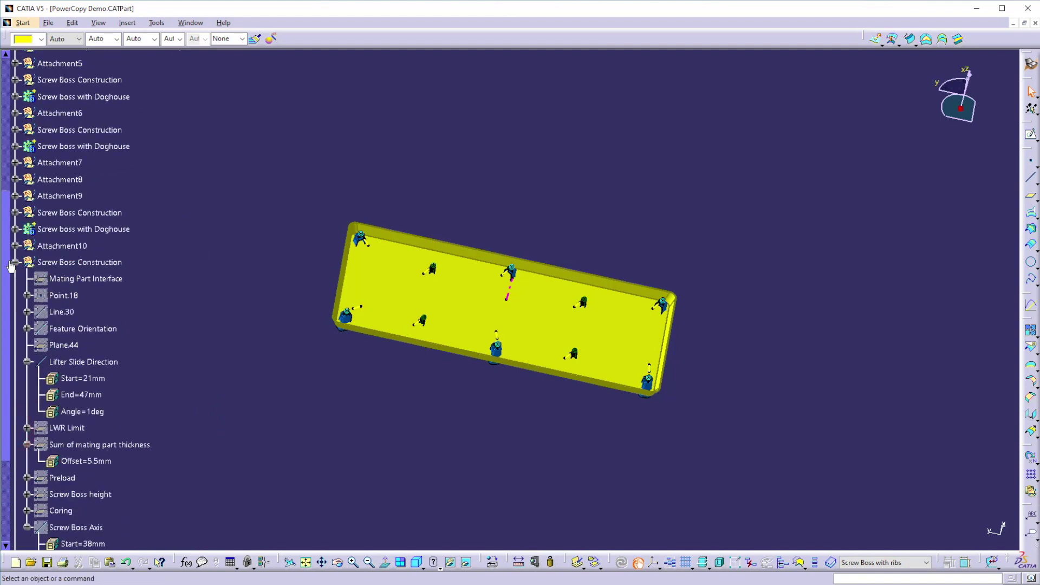
{"action": "left_click", "coordinate": [16, 262]}
{"action": "scroll", "coordinate": [189, 224], "scroll_direction": "up", "scroll_amount": 2}
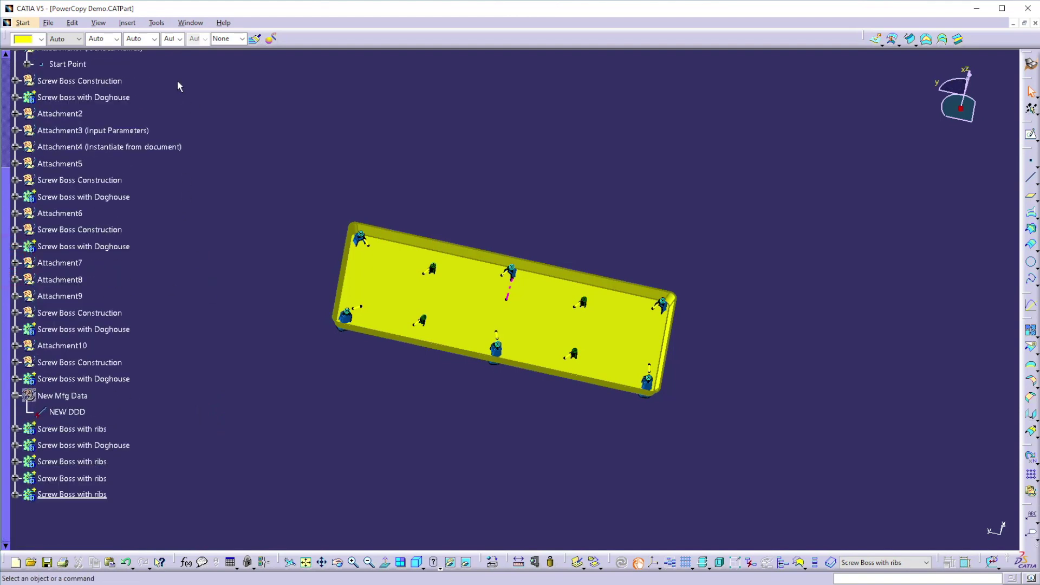
Step: Insert a new body and add the four ribbed boss bodies and the doghouse boss body listed below New Mfg Data to it
{"action": "left_click", "coordinate": [128, 24]}
{"action": "left_click", "coordinate": [149, 50]}
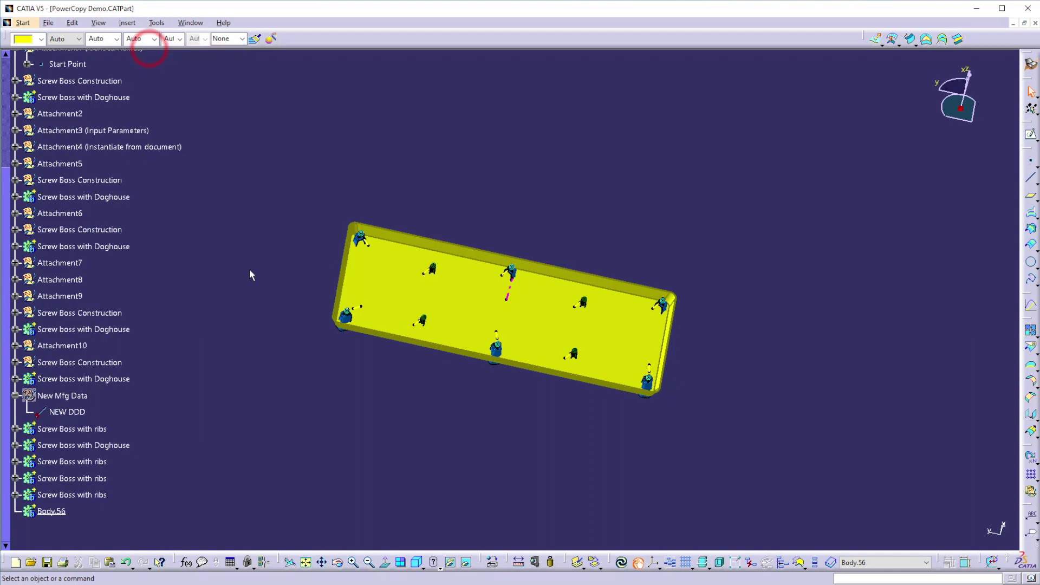
{"action": "left_click", "coordinate": [100, 496]}
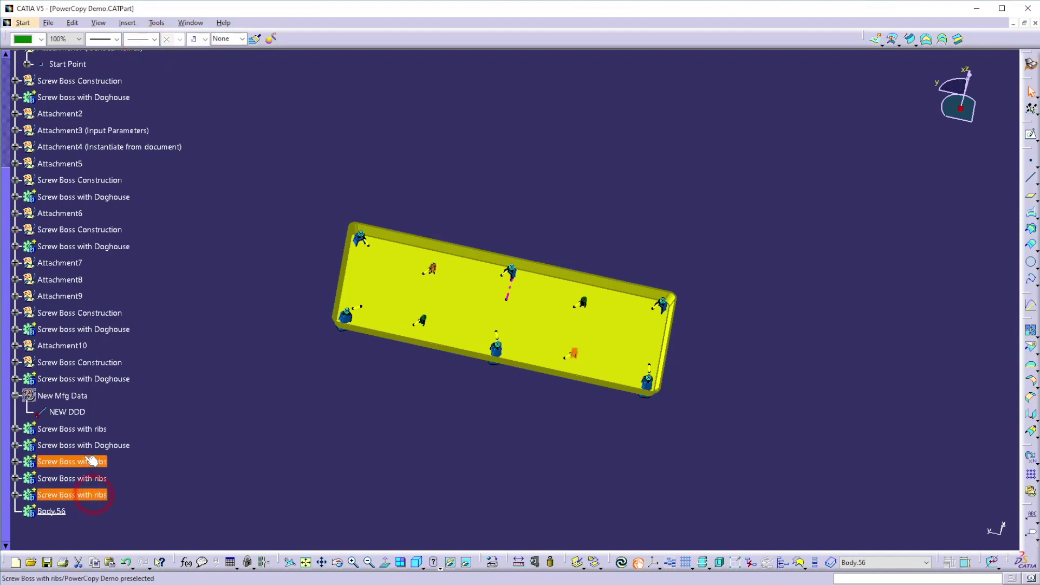
{"action": "left_click", "coordinate": [85, 431], "text": "ctrl"}
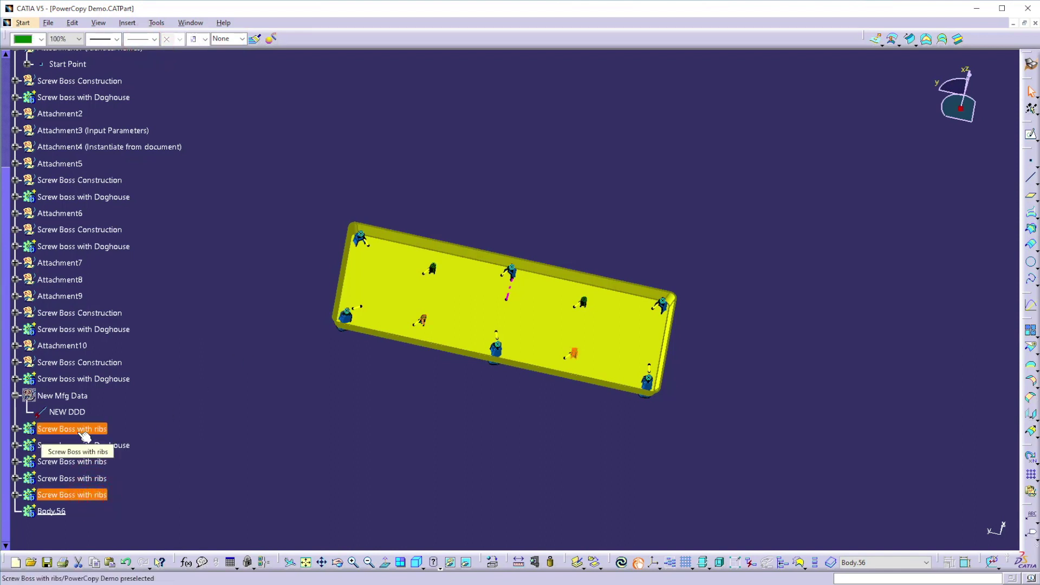
{"action": "left_click", "coordinate": [79, 431], "text": "shift"}
{"action": "right_click", "coordinate": [78, 431]}
{"action": "mouse_move", "coordinate": [153, 428]}
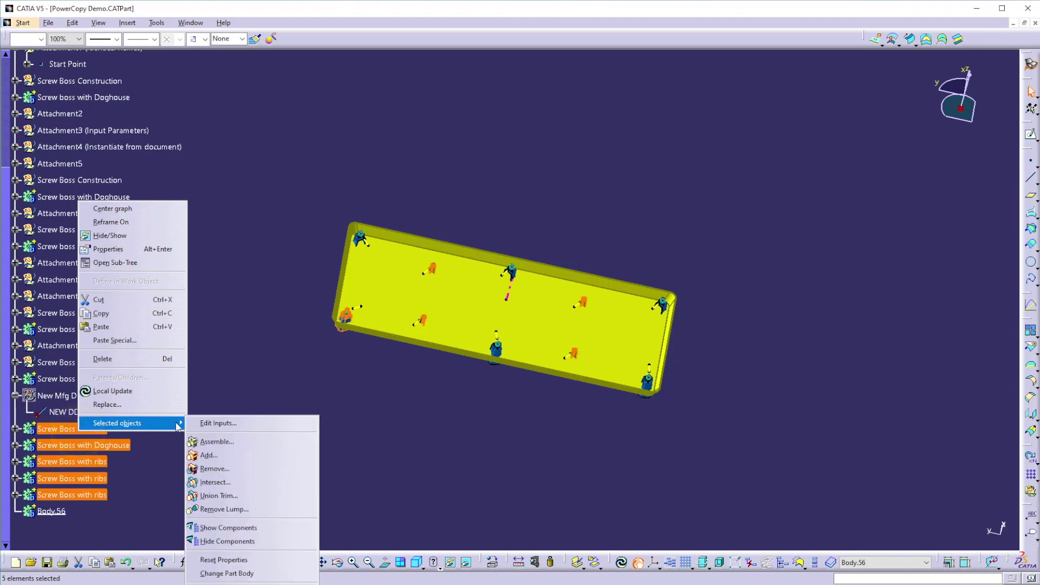
{"action": "left_click", "coordinate": [214, 455]}
{"action": "left_click", "coordinate": [52, 511]}
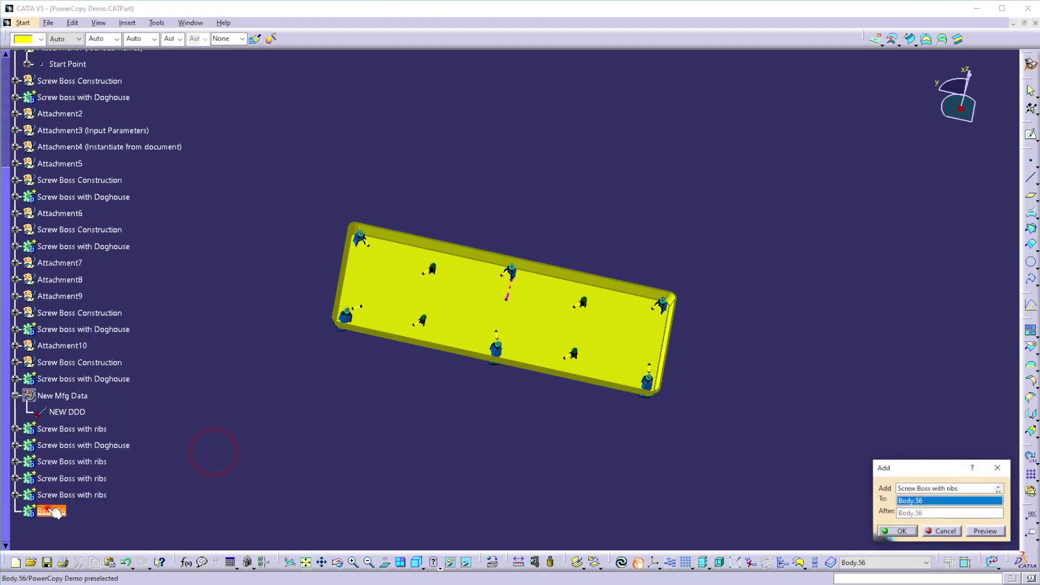
{"action": "left_click", "coordinate": [897, 532]}
{"action": "left_click", "coordinate": [414, 452]}
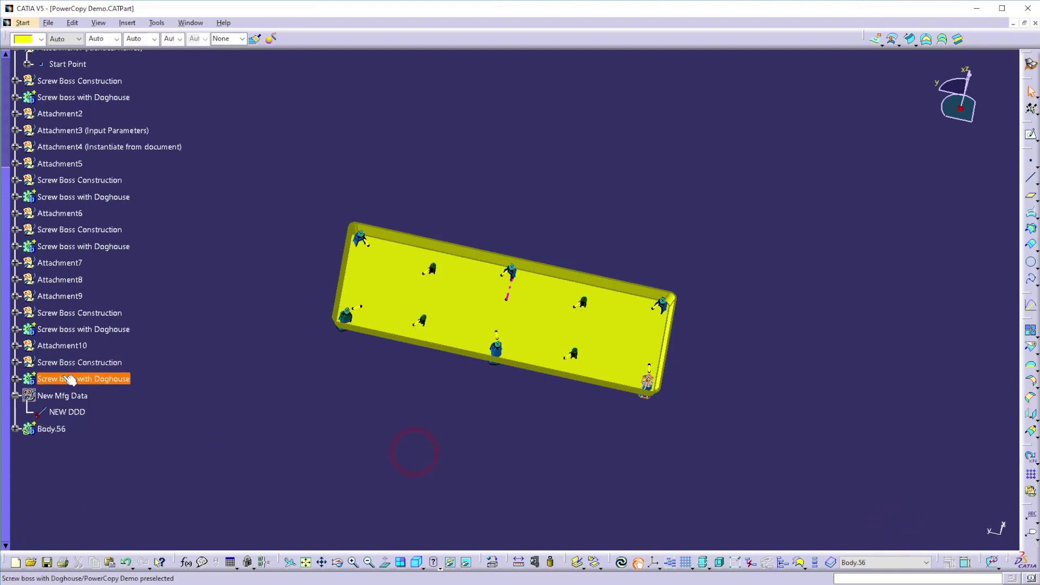
Step: Add the five Screw boss with Doghouse bodies listed under the attachments to Body.56 in one operation
{"action": "left_click", "coordinate": [67, 379]}
{"action": "left_click", "coordinate": [76, 330], "text": "ctrl"}
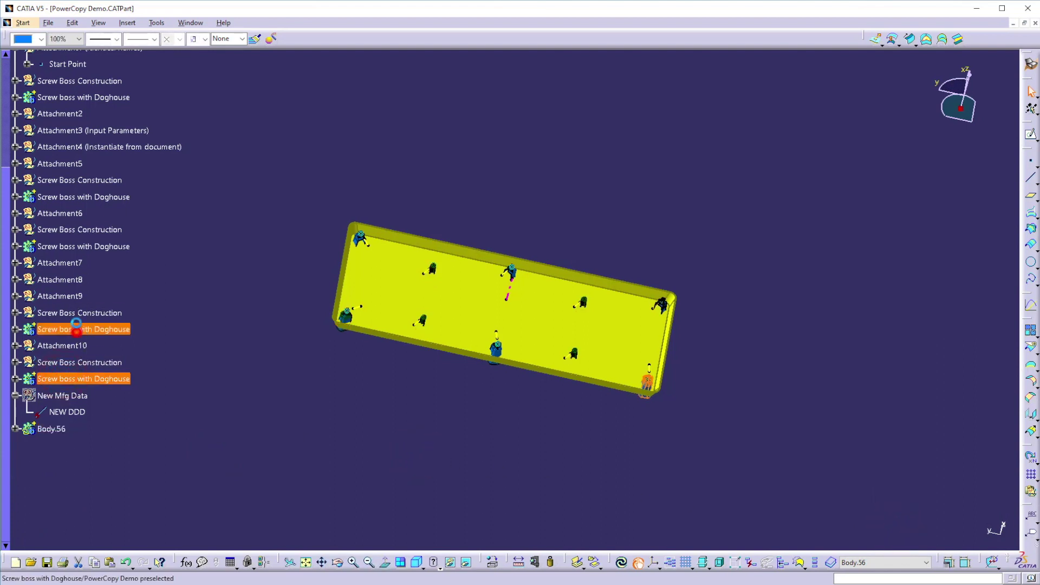
{"action": "left_click", "coordinate": [76, 247], "text": "ctrl"}
{"action": "left_click", "coordinate": [76, 198], "text": "ctrl"}
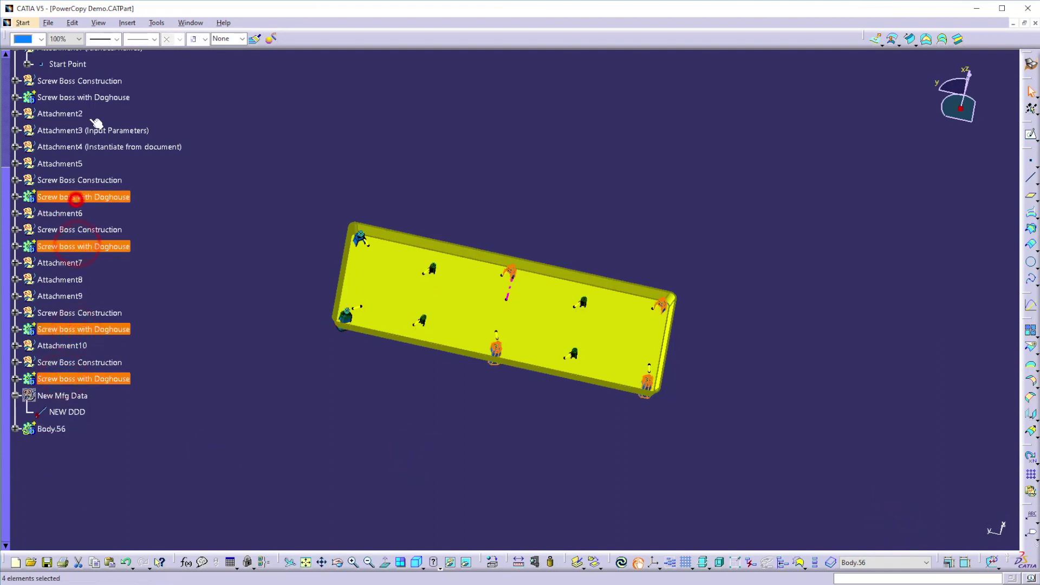
{"action": "left_click", "coordinate": [89, 98], "text": "ctrl"}
{"action": "scroll", "coordinate": [264, 172], "scroll_direction": "up", "scroll_amount": 3}
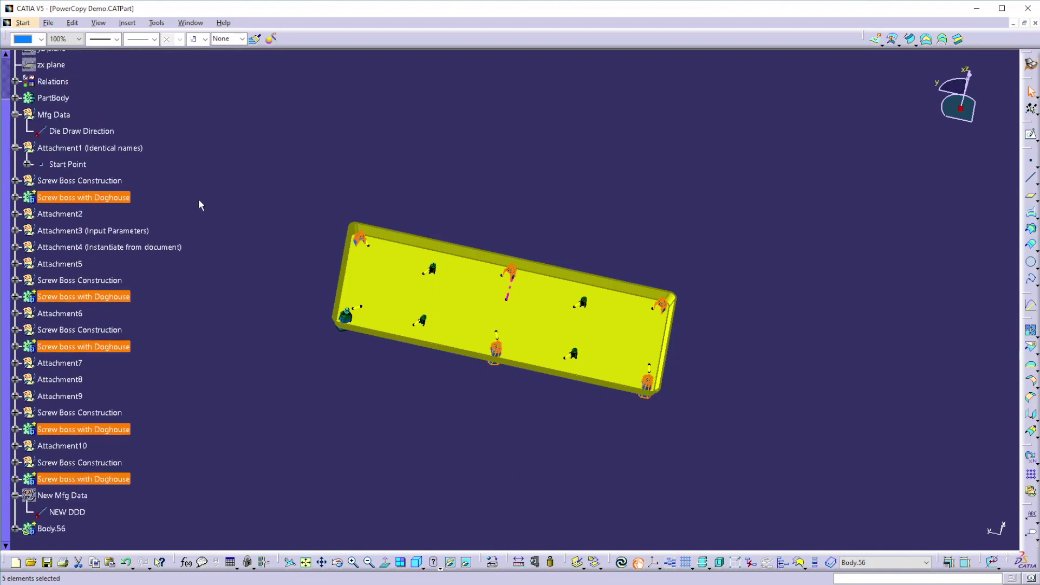
{"action": "right_click", "coordinate": [128, 301]}
{"action": "mouse_move", "coordinate": [202, 519]}
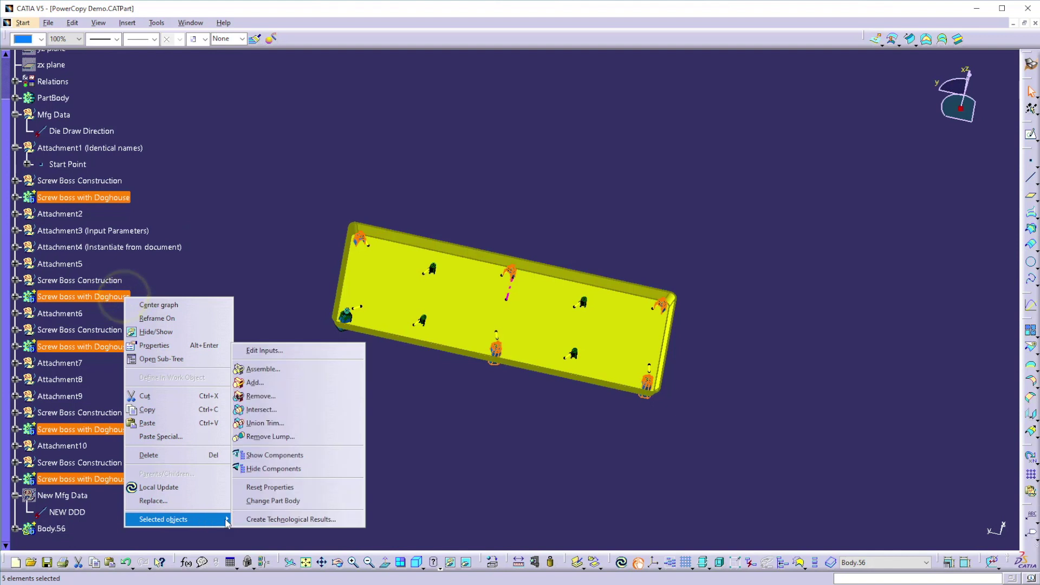
{"action": "left_click", "coordinate": [266, 383]}
{"action": "left_click", "coordinate": [898, 532]}
{"action": "left_click", "coordinate": [257, 463]}
{"action": "left_click", "coordinate": [69, 450]}
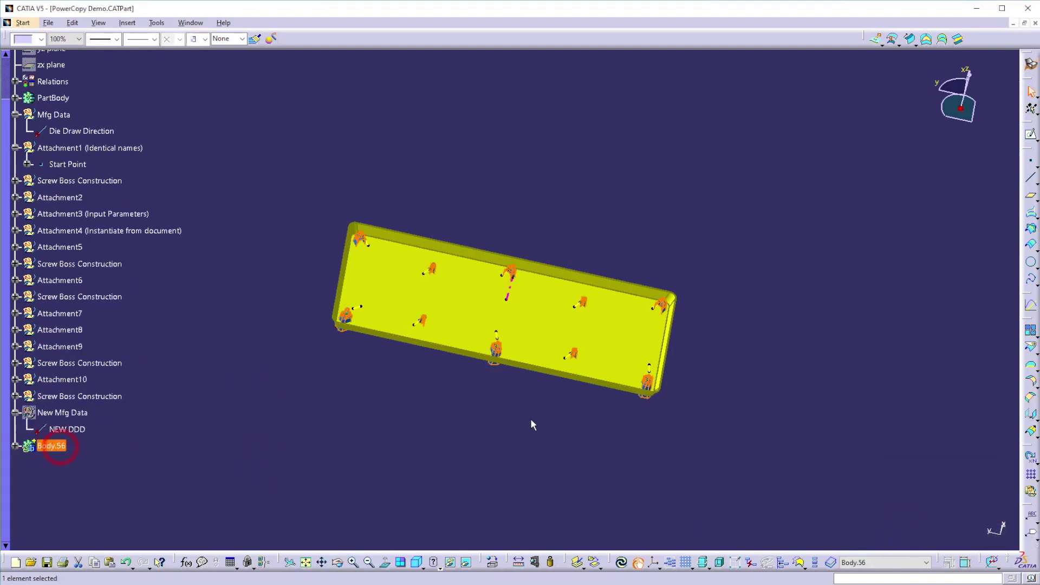
Step: Define PartBody as the in-work object
{"action": "right_click", "coordinate": [54, 150]}
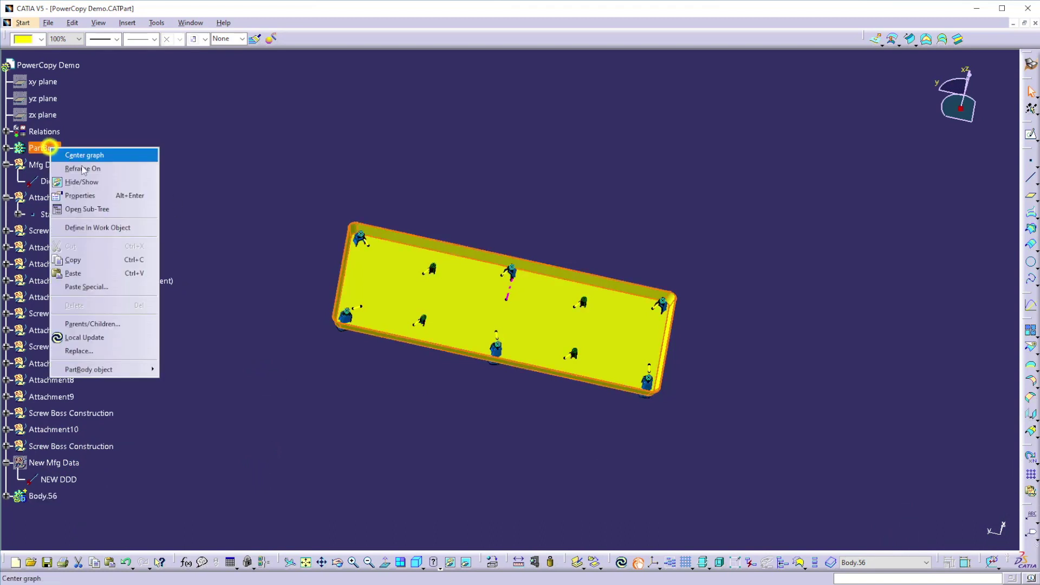
{"action": "left_click", "coordinate": [196, 181]}
{"action": "right_click", "coordinate": [45, 149]}
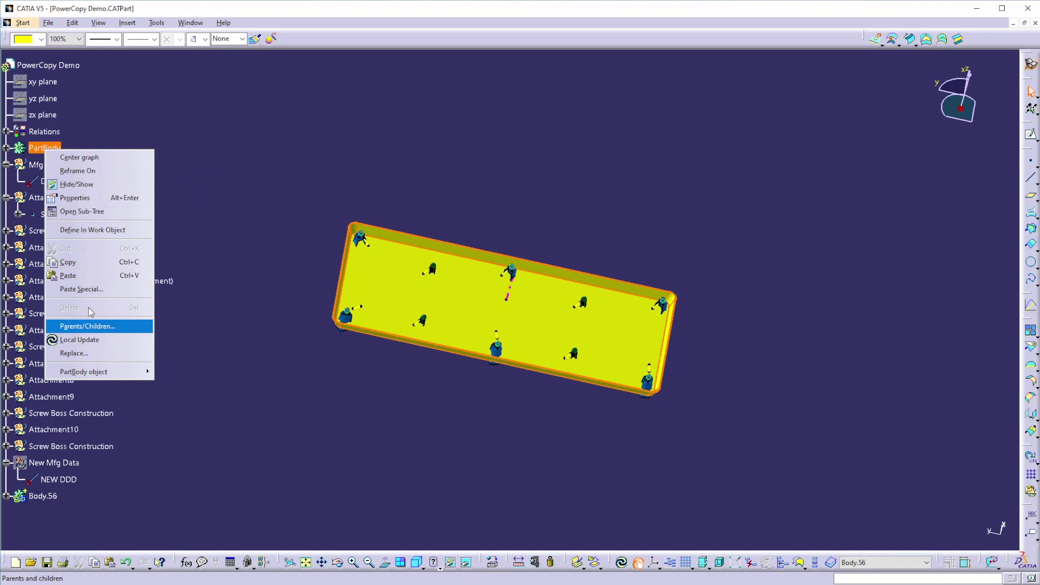
{"action": "left_click", "coordinate": [79, 230]}
Step: Start a Union Trim of Body.56 with PartBody and pick the protruding end faces of two bosses as faces to remove
{"action": "right_click", "coordinate": [48, 497]}
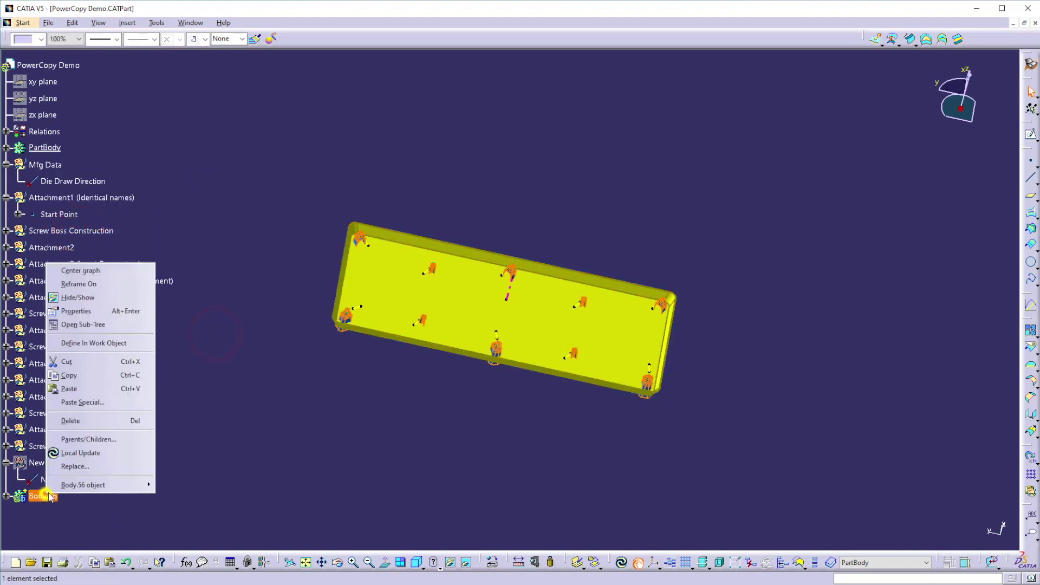
{"action": "mouse_move", "coordinate": [75, 490]}
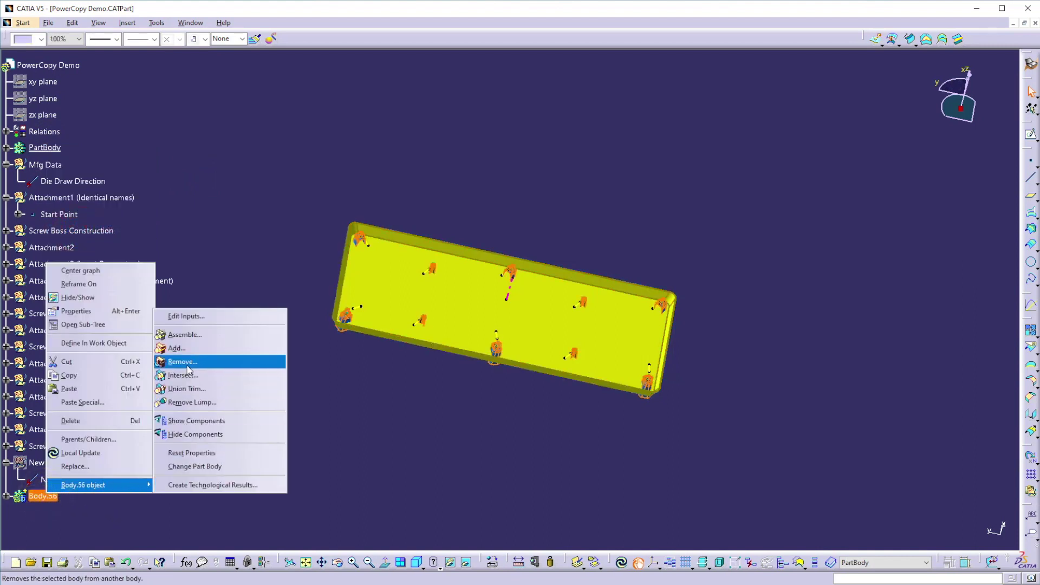
{"action": "left_click", "coordinate": [187, 389]}
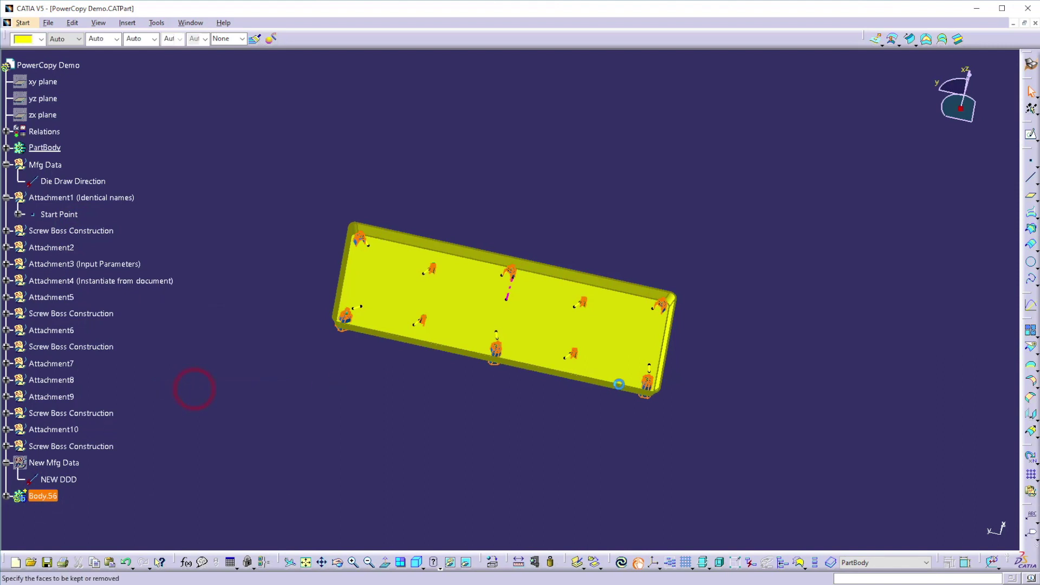
{"action": "middle_click_drag", "start_coordinate": [670, 445], "coordinate": [569, 389]}
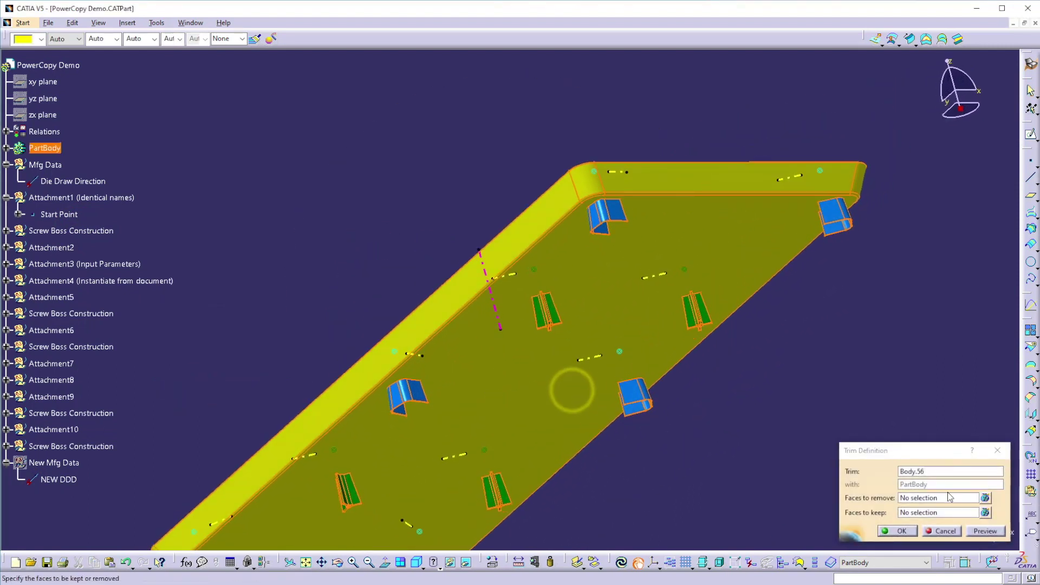
{"action": "left_click", "coordinate": [914, 499]}
{"action": "middle_click_drag", "start_coordinate": [651, 379], "coordinate": [490, 469]}
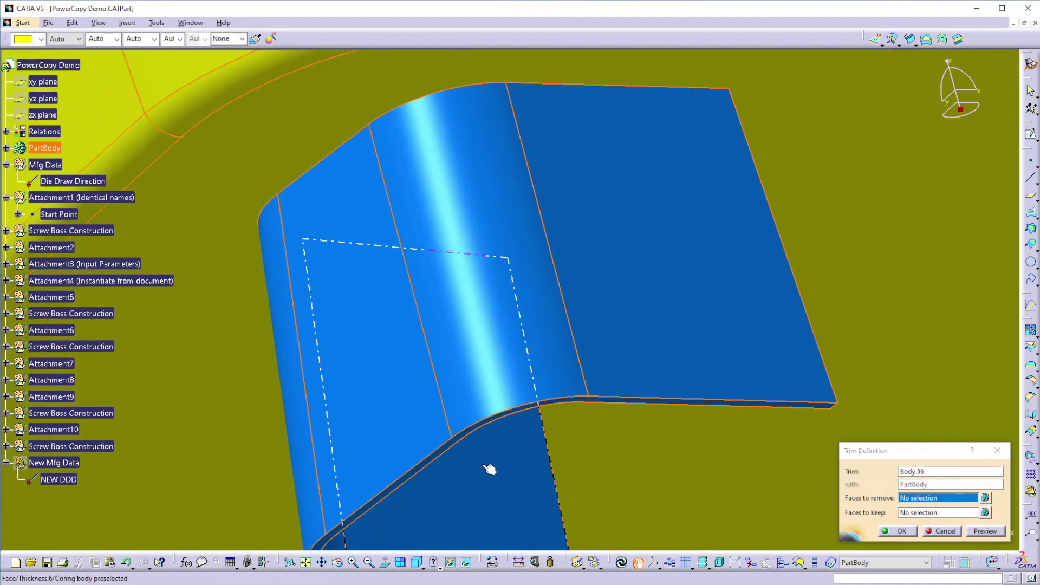
{"action": "middle_click_drag", "start_coordinate": [479, 430], "coordinate": [427, 416]}
{"action": "left_click", "coordinate": [521, 403]}
{"action": "middle_click_drag", "start_coordinate": [522, 404], "coordinate": [619, 438]}
{"action": "left_click", "coordinate": [667, 466]}
Step: Add the protruding end faces of four more bosses to the trim's faces to remove
{"action": "middle_click_drag", "start_coordinate": [661, 470], "coordinate": [587, 492]}
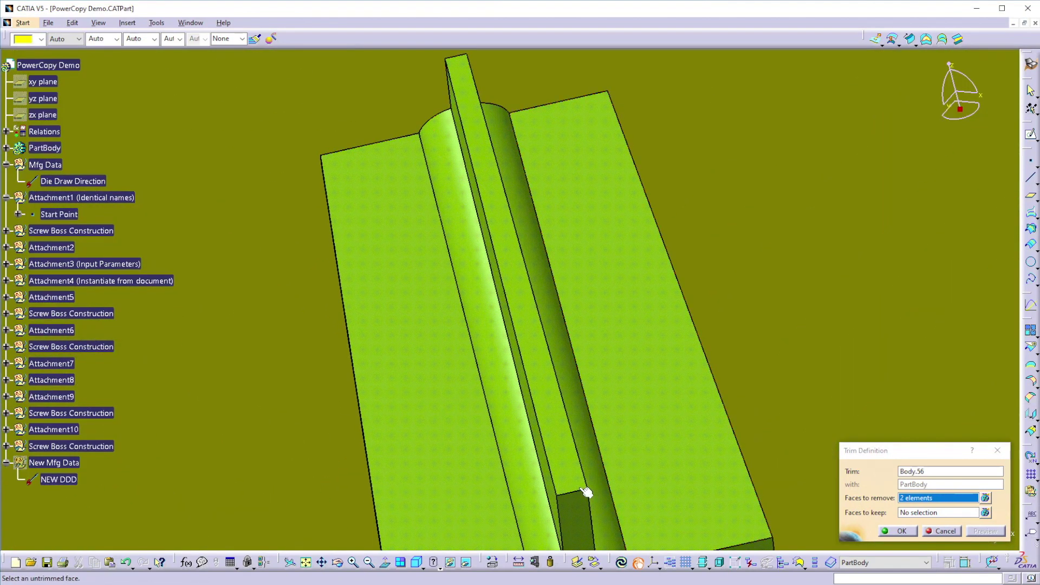
{"action": "left_click", "coordinate": [572, 508]}
{"action": "middle_click_drag", "start_coordinate": [441, 422], "coordinate": [555, 307]}
{"action": "left_click", "coordinate": [459, 255]}
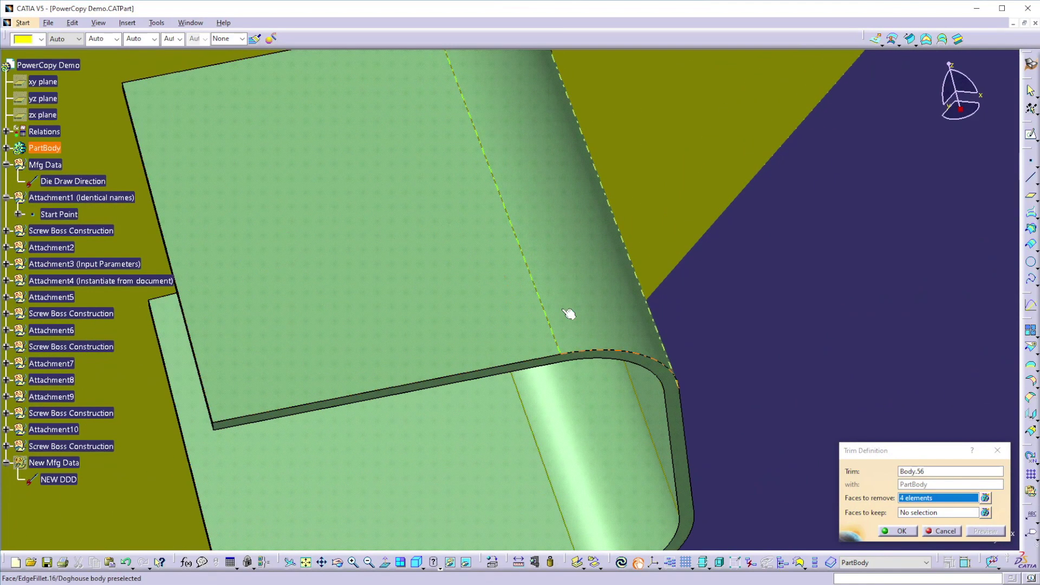
{"action": "left_click", "coordinate": [624, 356]}
{"action": "middle_click_drag", "start_coordinate": [624, 356], "coordinate": [653, 371]}
{"action": "left_click", "coordinate": [509, 508]}
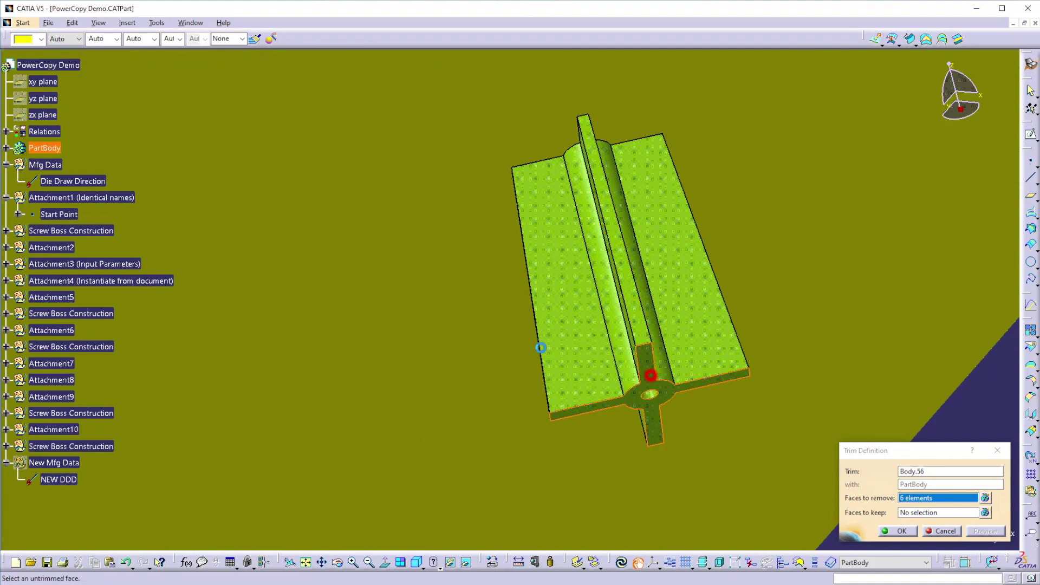
Step: Add the protruding end faces of the remaining four bosses to the faces to remove and apply the Union Trim
{"action": "middle_click_drag", "start_coordinate": [426, 302], "coordinate": [508, 395]}
{"action": "middle_click_drag", "start_coordinate": [498, 304], "coordinate": [397, 397]}
{"action": "left_click", "coordinate": [419, 321]}
{"action": "middle_click_drag", "start_coordinate": [419, 321], "coordinate": [441, 394]}
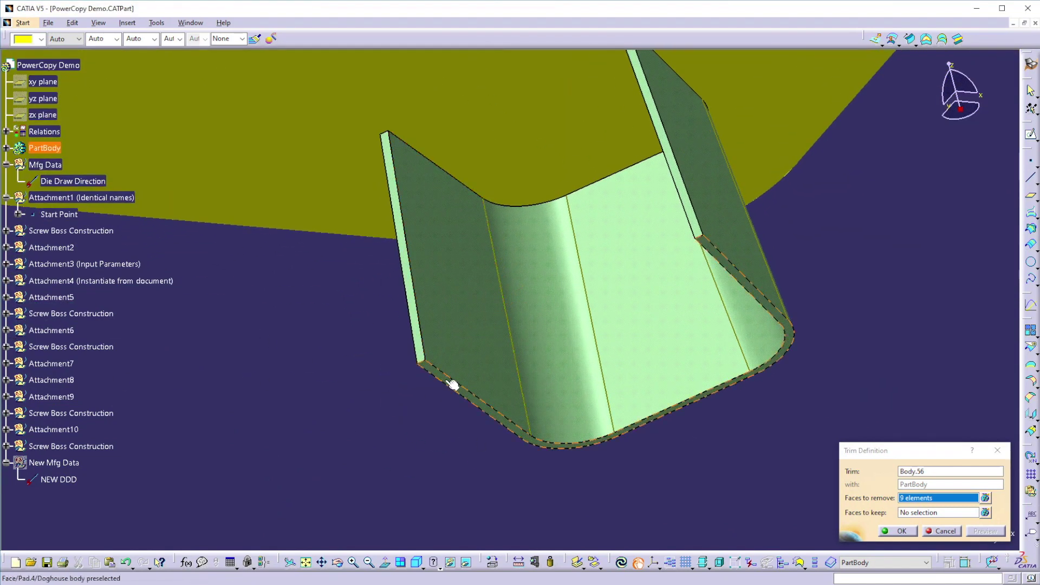
{"action": "left_click", "coordinate": [446, 380]}
{"action": "middle_click_drag", "start_coordinate": [344, 261], "coordinate": [478, 367]}
{"action": "middle_click_drag", "start_coordinate": [481, 286], "coordinate": [660, 405]}
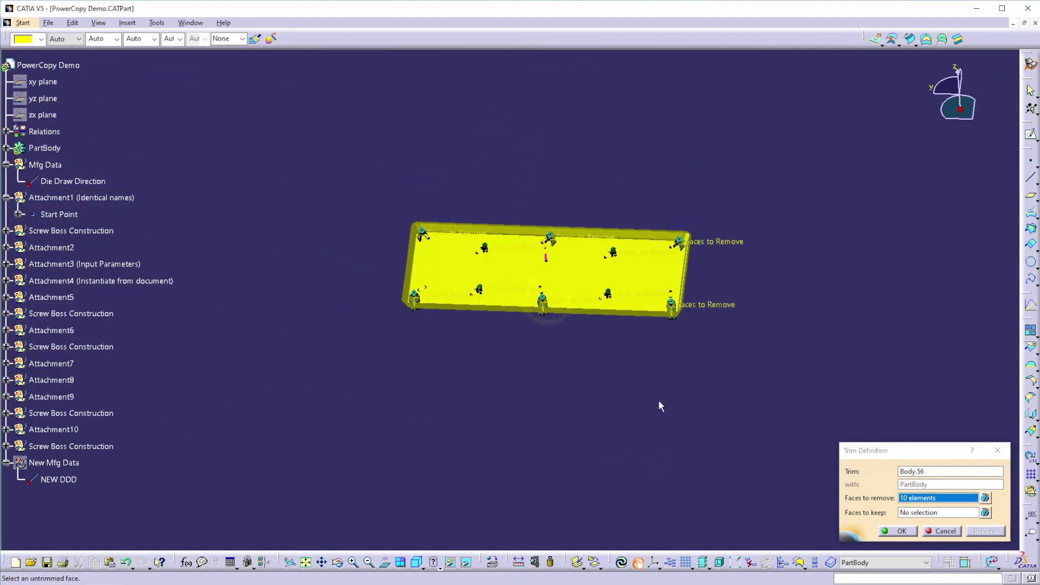
{"action": "left_click", "coordinate": [906, 532]}
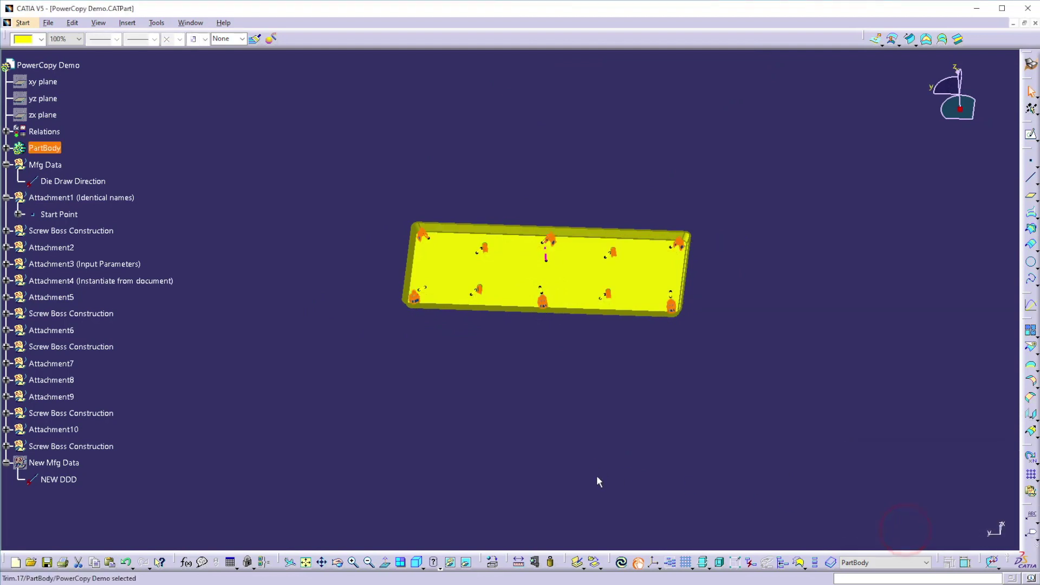
Step: Run a local update on PartBody and on the whole PowerCopy Demo part, and clear the selection
{"action": "left_click", "coordinate": [488, 402]}
{"action": "left_click", "coordinate": [51, 148]}
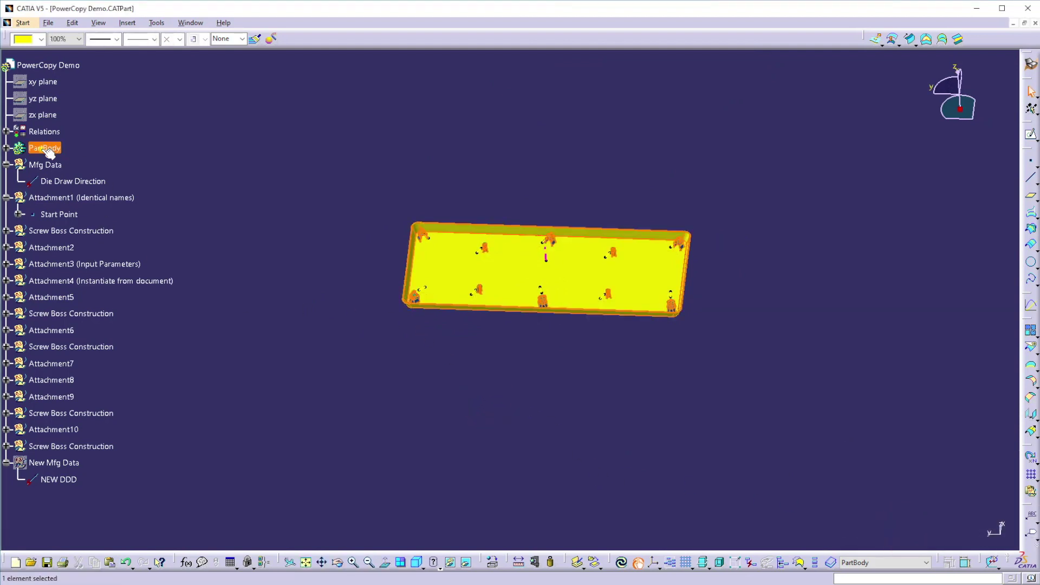
{"action": "right_click", "coordinate": [51, 148]}
{"action": "left_click", "coordinate": [66, 345]}
{"action": "left_click", "coordinate": [574, 396]}
{"action": "middle_click_drag", "start_coordinate": [414, 424], "coordinate": [466, 349]}
{"action": "left_click", "coordinate": [53, 165]}
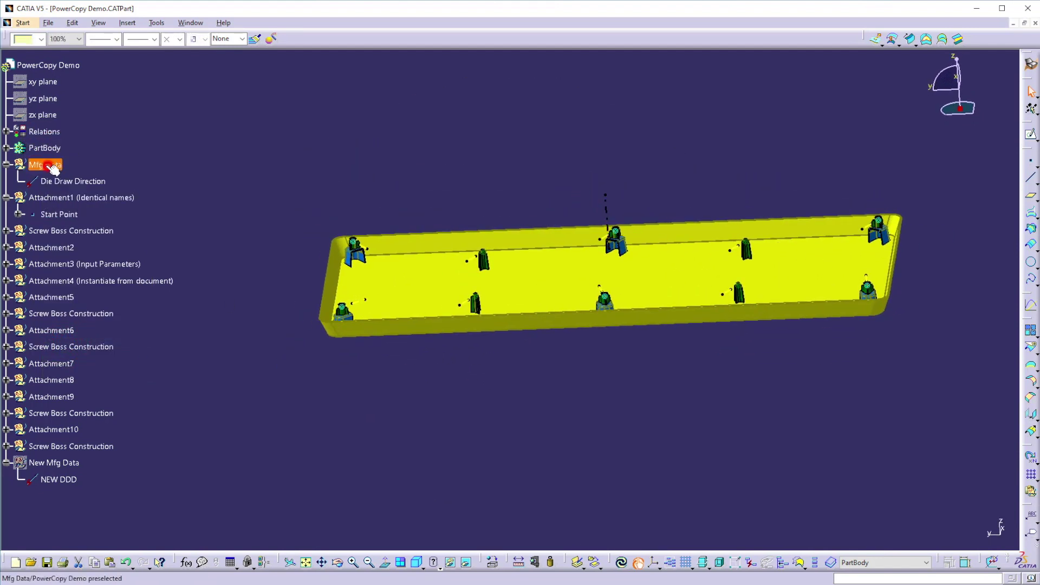
{"action": "right_click", "coordinate": [41, 65]}
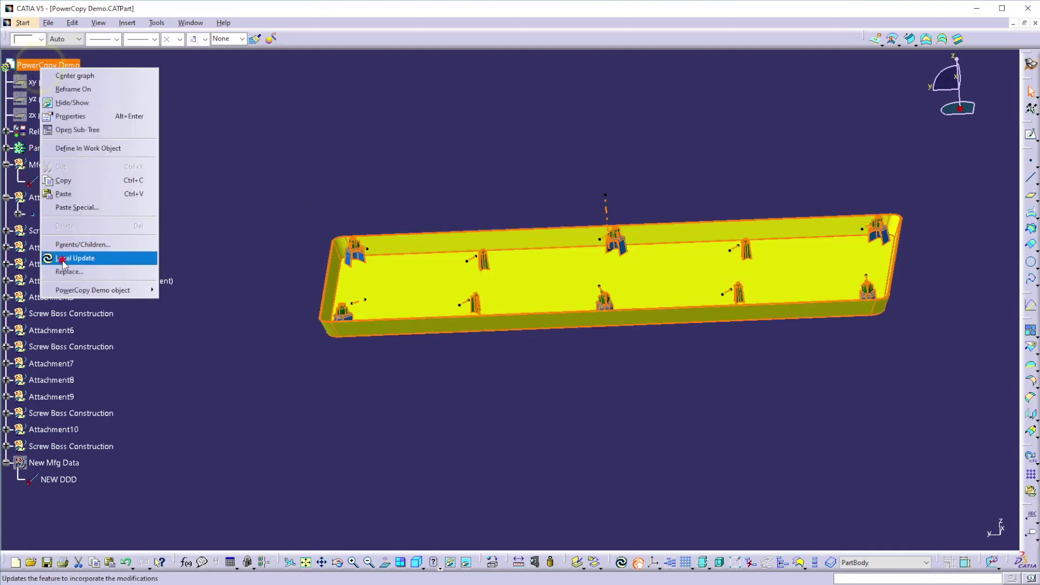
{"action": "left_click", "coordinate": [430, 397]}
Step: Show the New Mfg Data set and replace the Die Draw Direction line with its NEW DDD line
{"action": "middle_click_drag", "start_coordinate": [537, 485], "coordinate": [539, 512]}
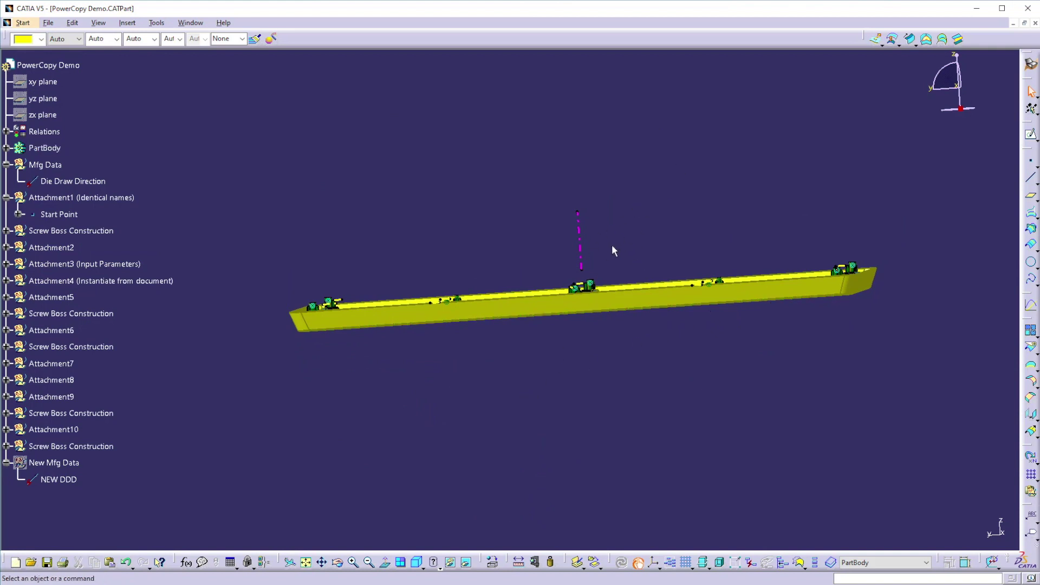
{"action": "right_click", "coordinate": [61, 463]}
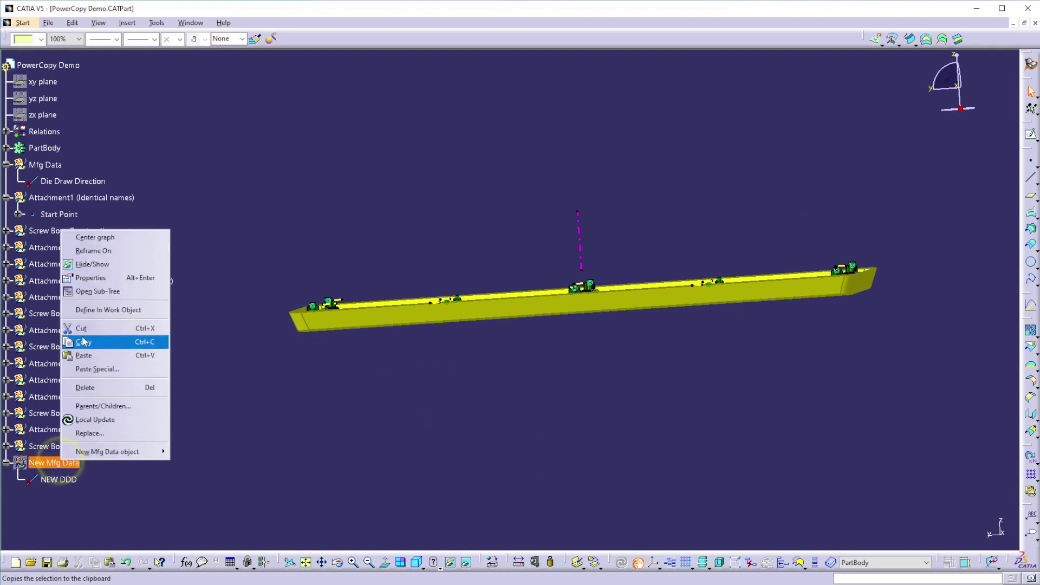
{"action": "left_click", "coordinate": [102, 265]}
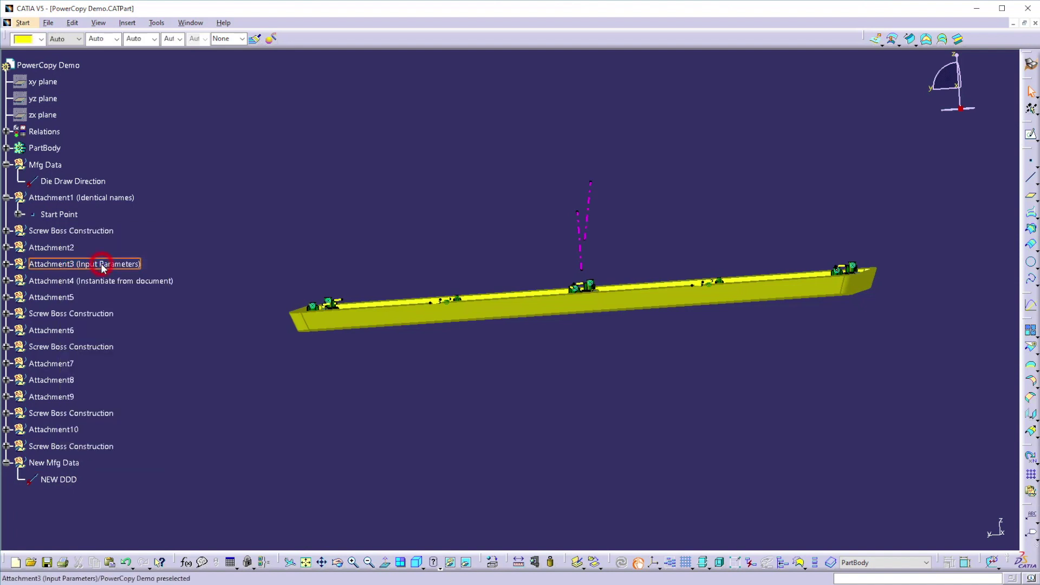
{"action": "left_click", "coordinate": [581, 233]}
{"action": "right_click", "coordinate": [580, 231]}
{"action": "left_click", "coordinate": [617, 435]}
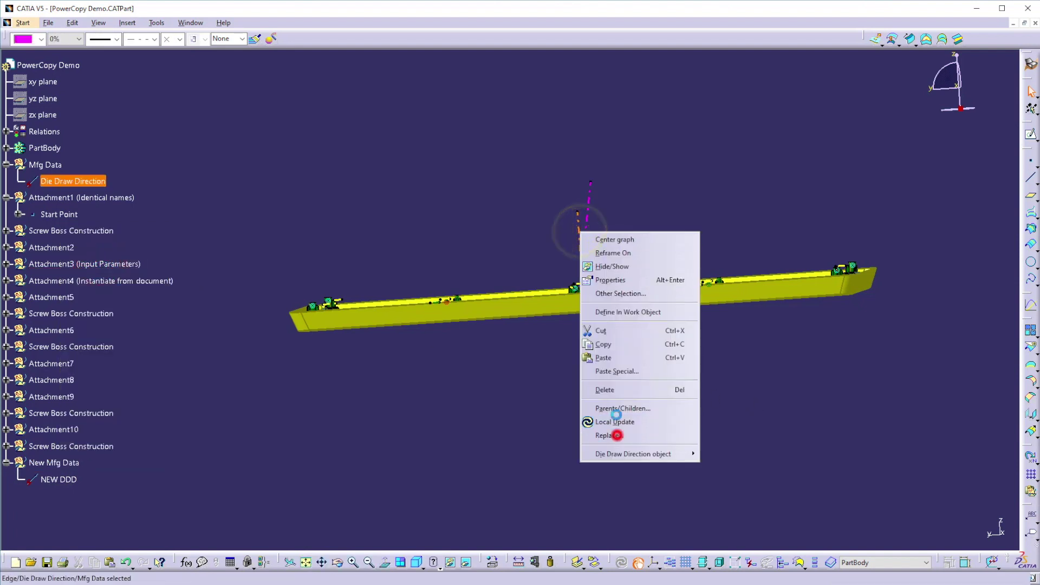
{"action": "left_click", "coordinate": [587, 223]}
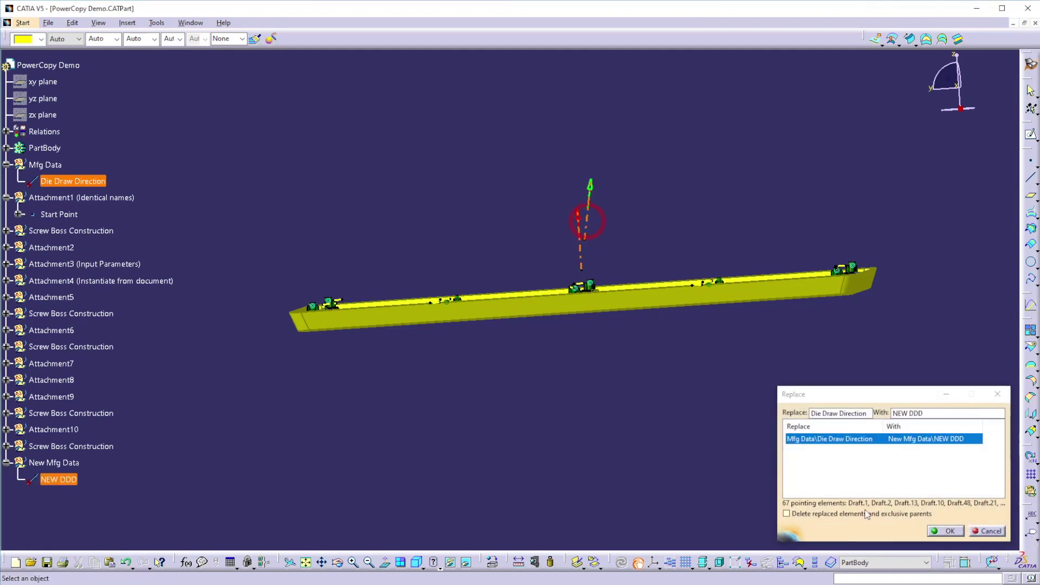
{"action": "left_click", "coordinate": [950, 532]}
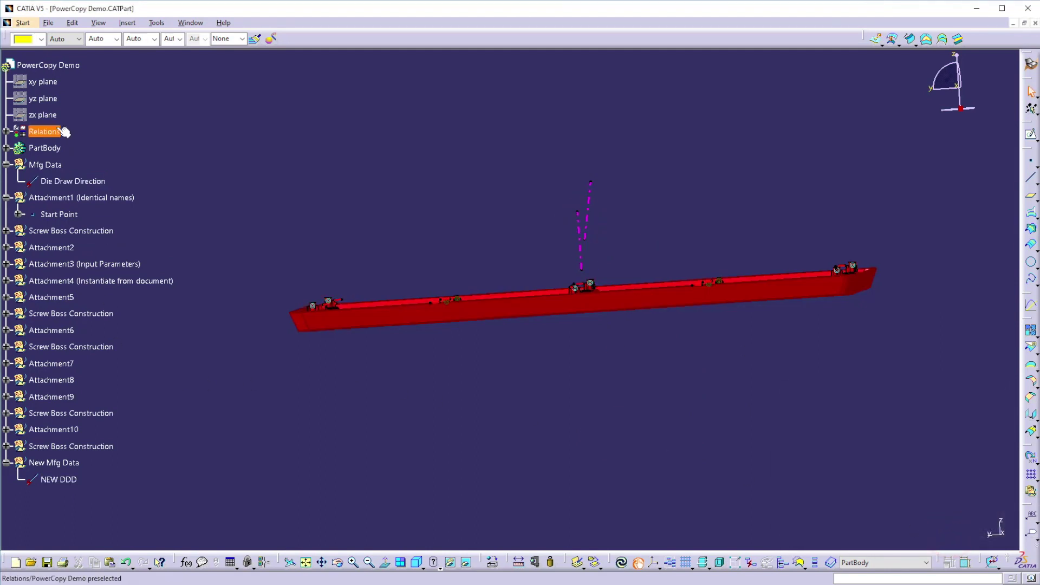
Step: Run a local update on PartBody to rebuild it with the replaced draw direction, and inspect the walls and bosses
{"action": "right_click", "coordinate": [55, 151]}
{"action": "left_click", "coordinate": [88, 335]}
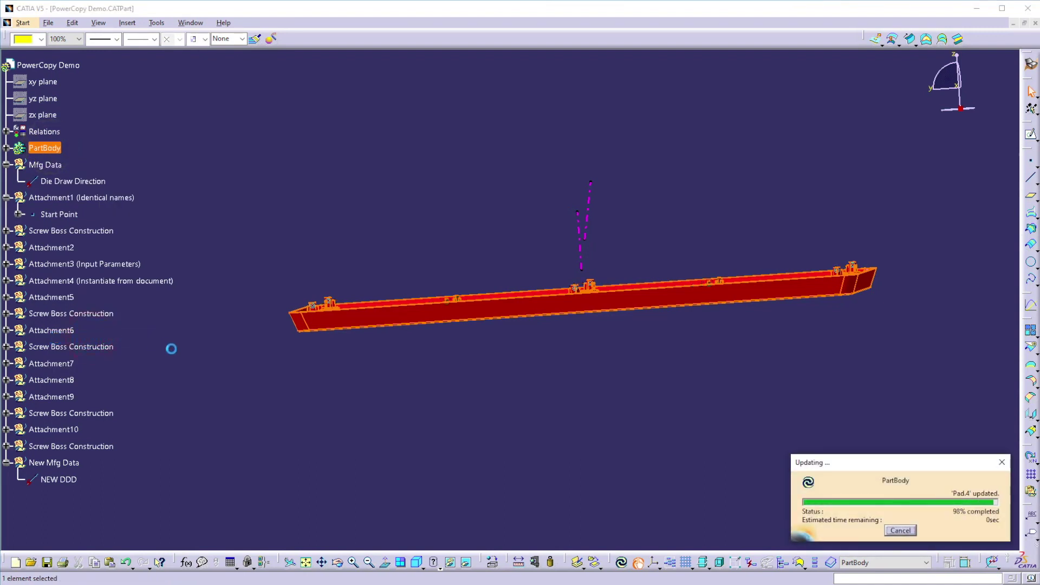
{"action": "middle_click_drag", "start_coordinate": [525, 277], "coordinate": [545, 326]}
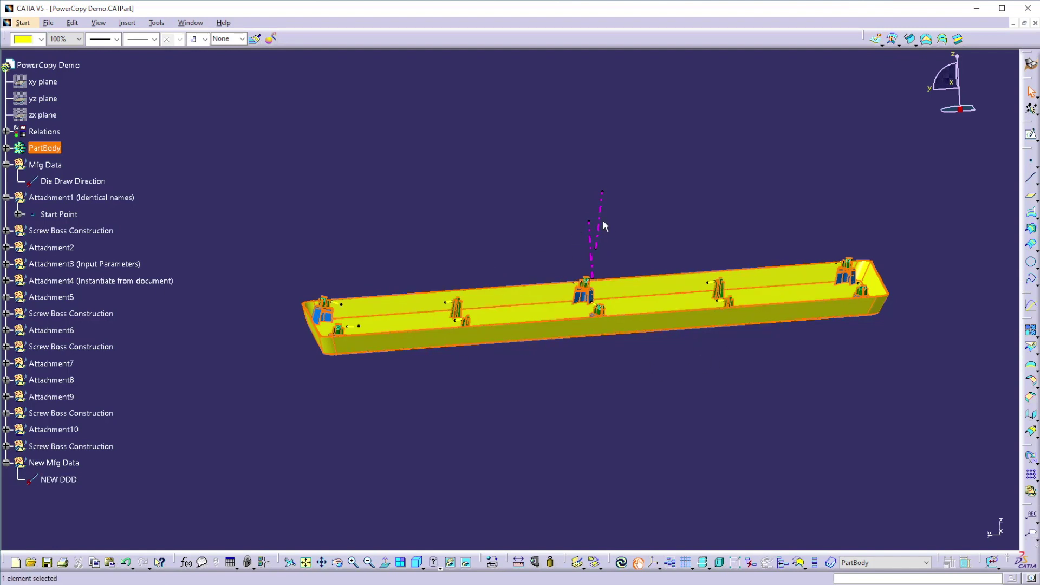
{"action": "middle_click_drag", "start_coordinate": [661, 349], "coordinate": [580, 382]}
{"action": "middle_click_drag", "start_coordinate": [509, 388], "coordinate": [601, 357]}
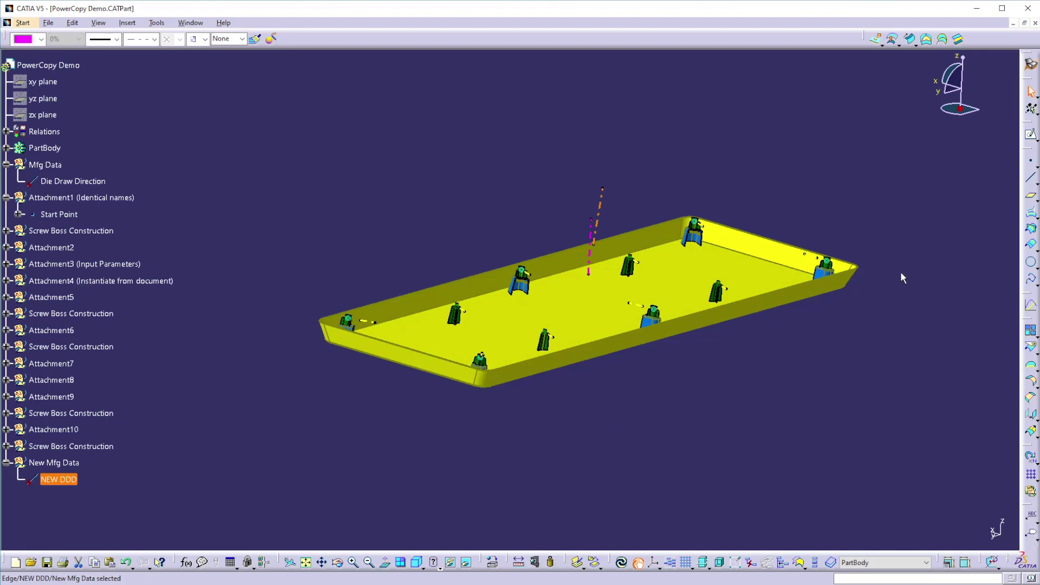
{"action": "middle_click_drag", "start_coordinate": [665, 386], "coordinate": [662, 379]}
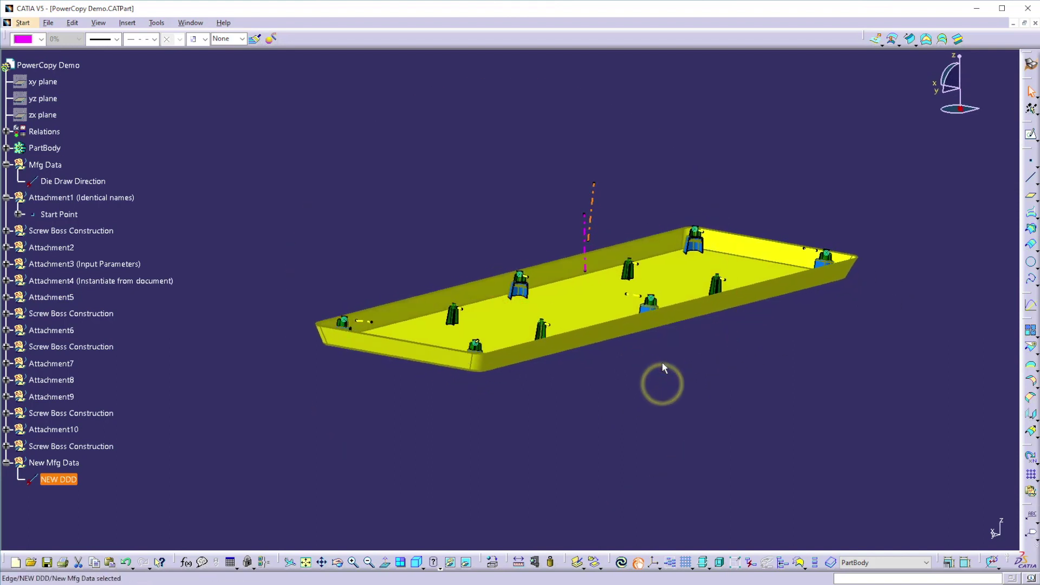